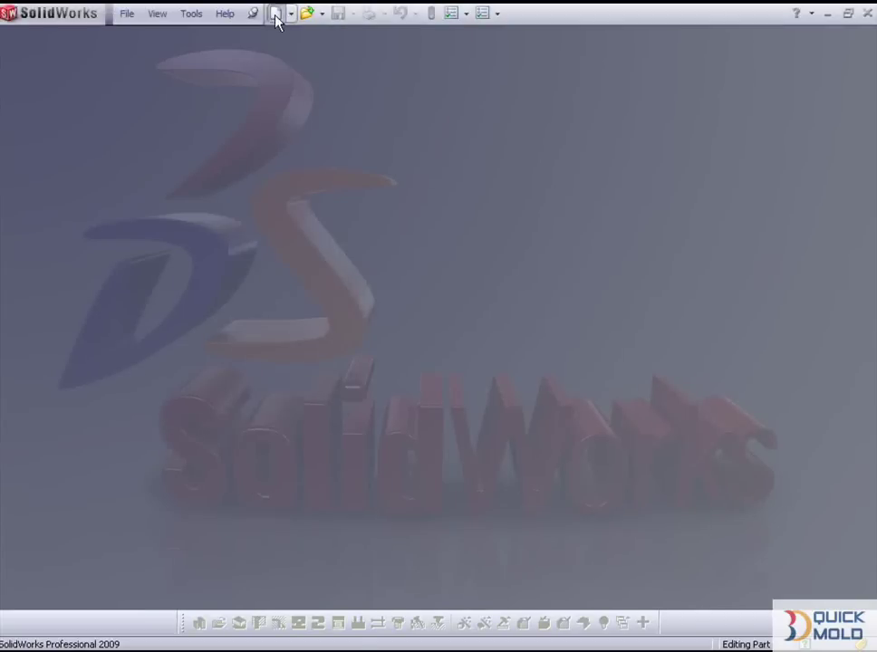
Create a new part and insert power.SLDPRT into it at the origin
{"action": "double_click", "coordinate": [278, 265]}
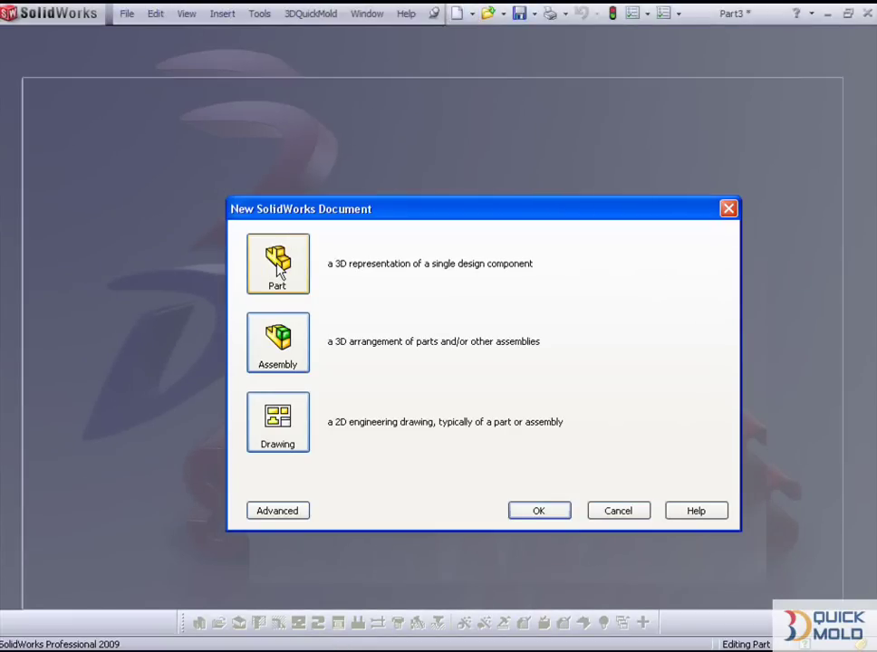
{"action": "left_click", "coordinate": [10, 422]}
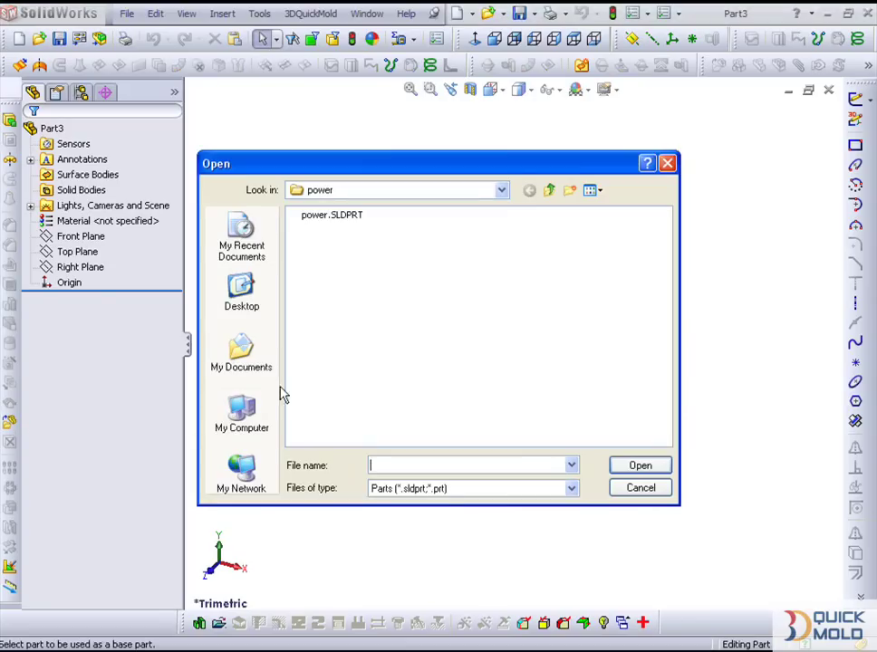
{"action": "double_click", "coordinate": [324, 221]}
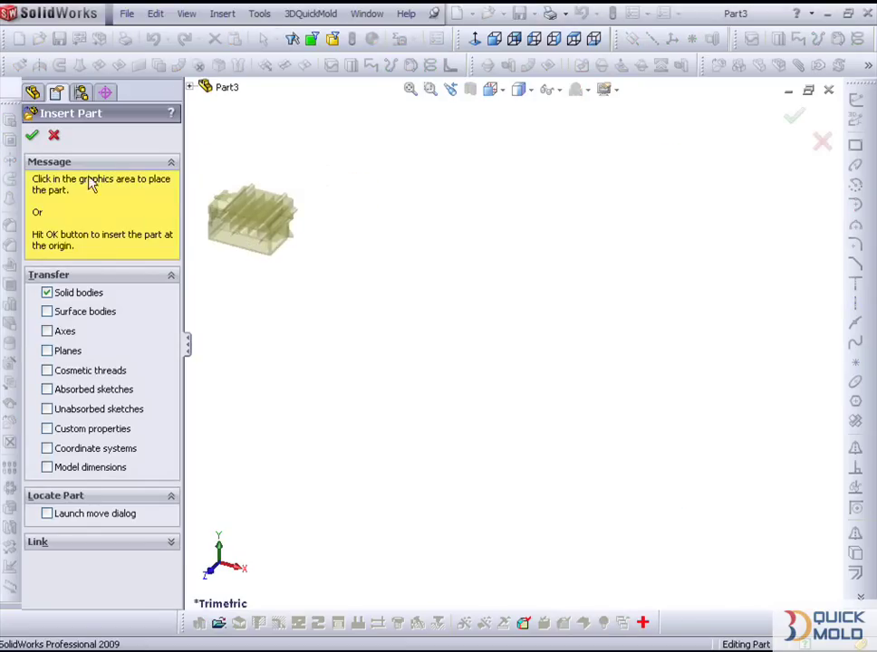
{"action": "left_click", "coordinate": [33, 136]}
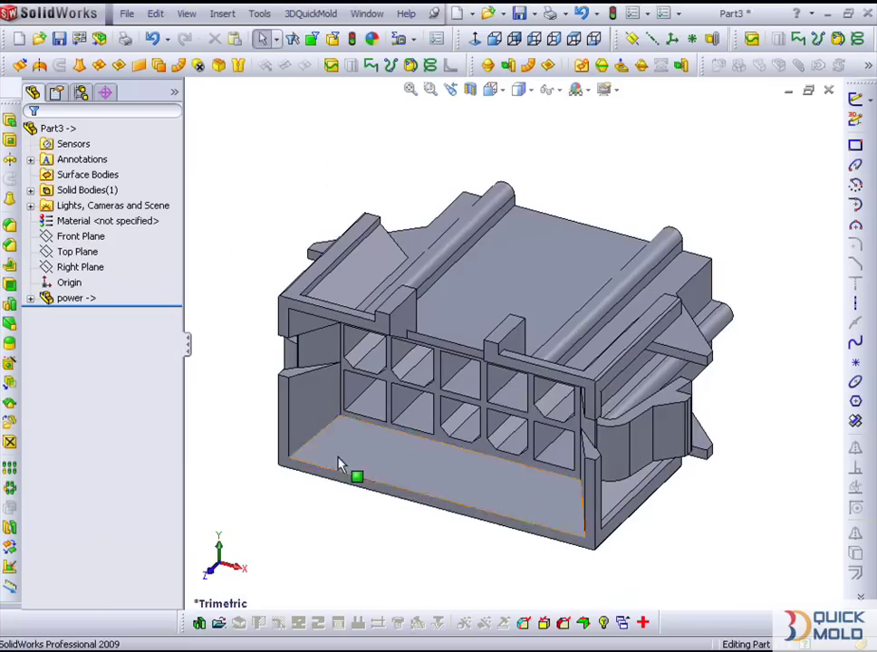
{"action": "middle_click_drag", "start_coordinate": [346, 464], "coordinate": [362, 389]}
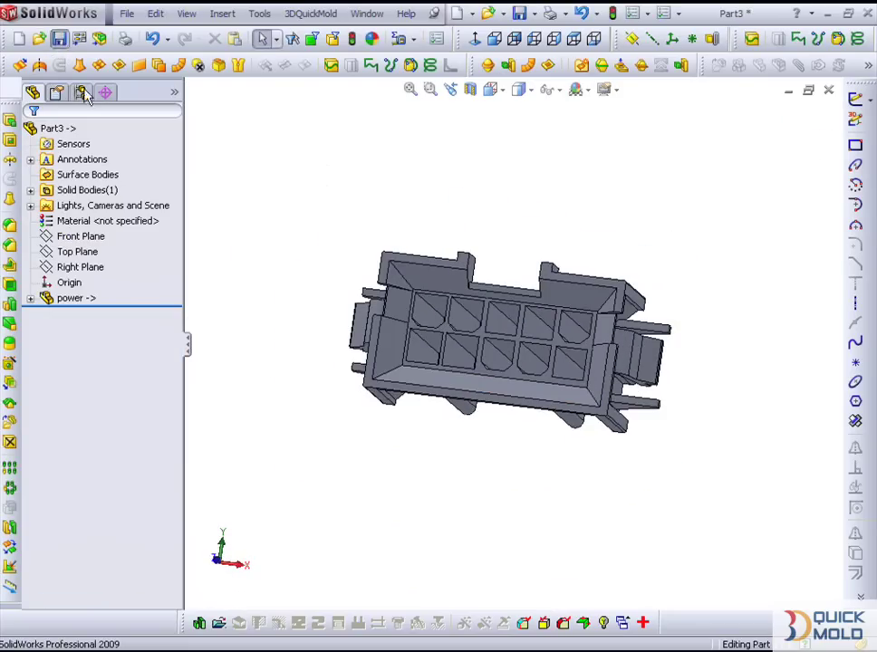
Save the new part as power-ref.SLDPRT and start setting it as the plastic part
{"action": "key", "text": "ctrl+s"}
{"action": "type", "text": "power-ref"}
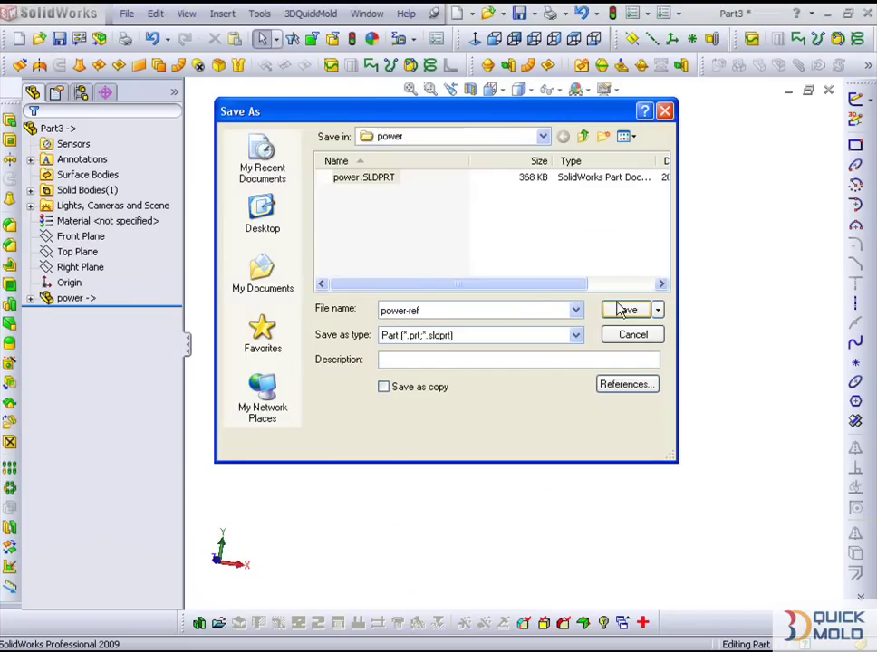
{"action": "left_click", "coordinate": [623, 310]}
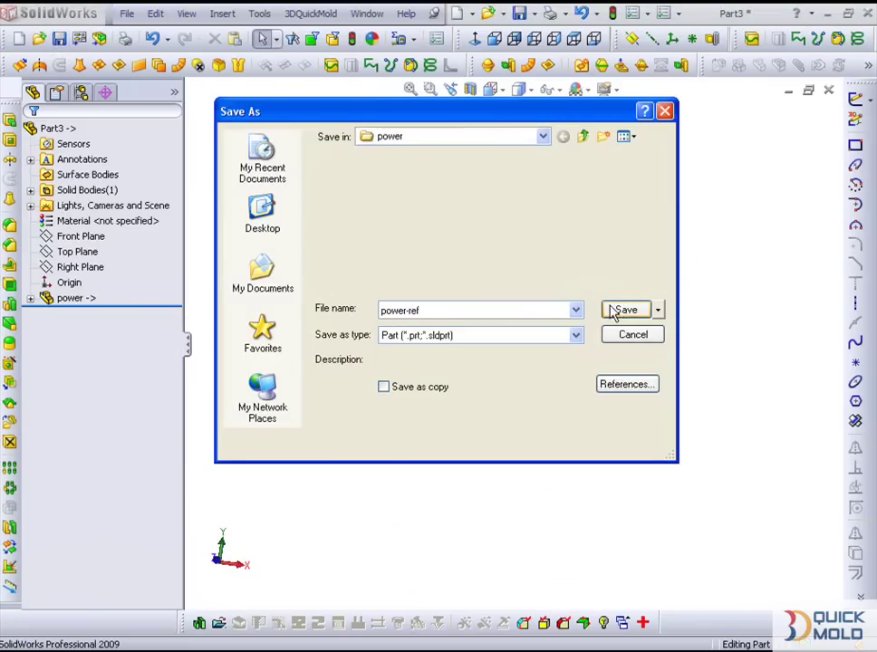
{"action": "left_click", "coordinate": [219, 623]}
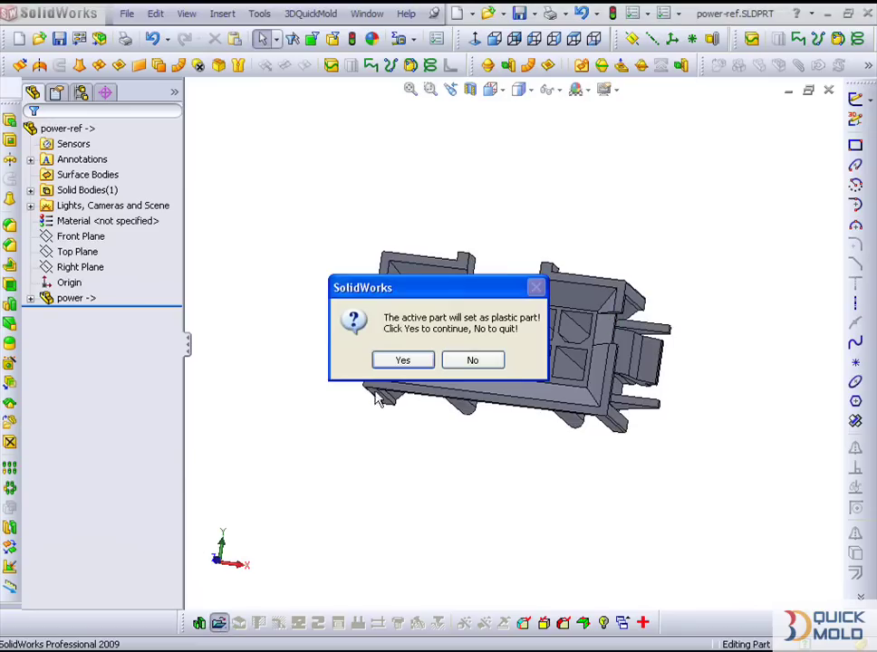
Confirm power-ref as the plastic part and apply NYLON-66 shrinkage (1.016) scaled about the origin
{"action": "left_click", "coordinate": [403, 362]}
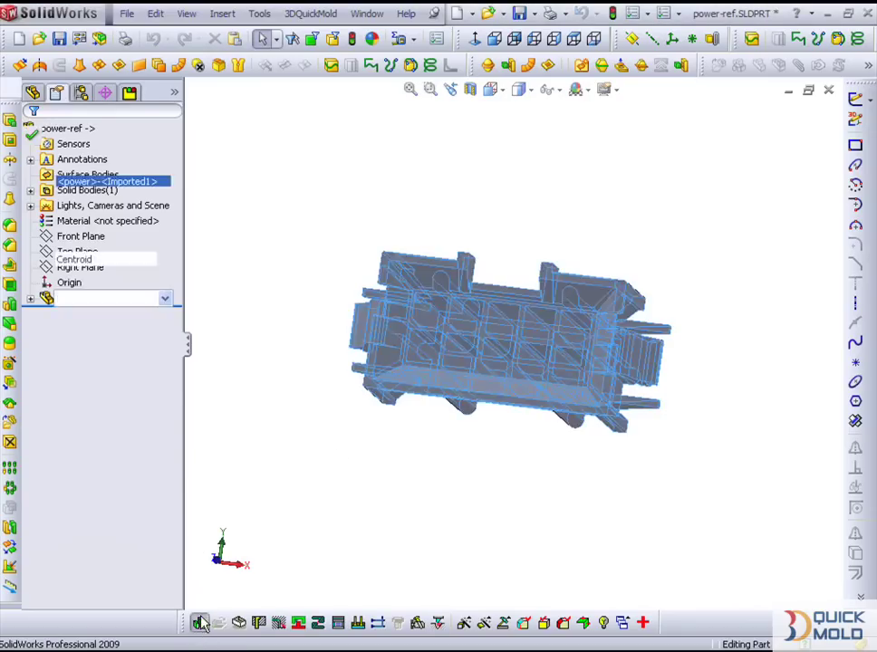
{"action": "left_click", "coordinate": [164, 260]}
{"action": "left_click", "coordinate": [124, 286]}
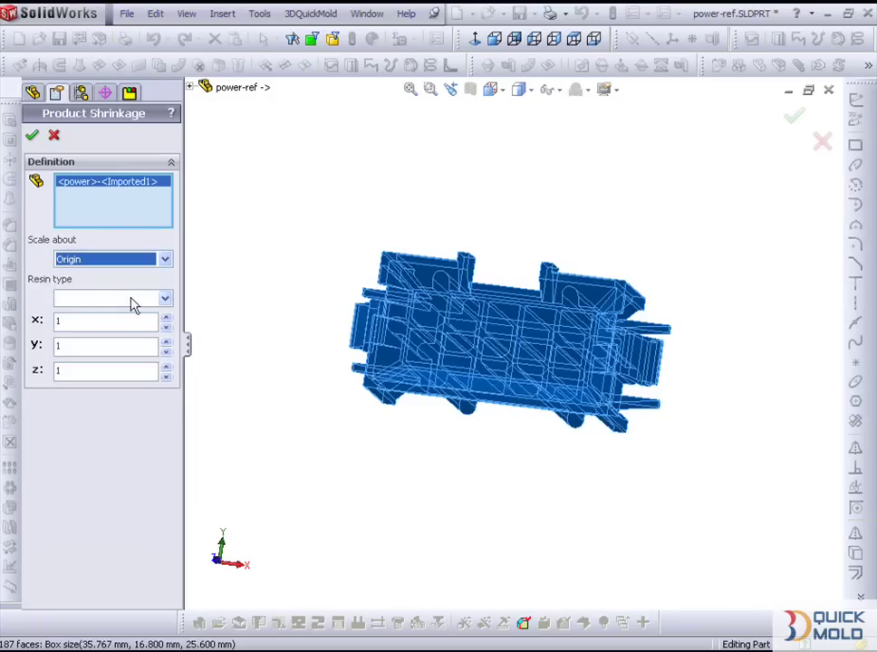
{"action": "left_click", "coordinate": [166, 299]}
{"action": "left_click", "coordinate": [107, 426]}
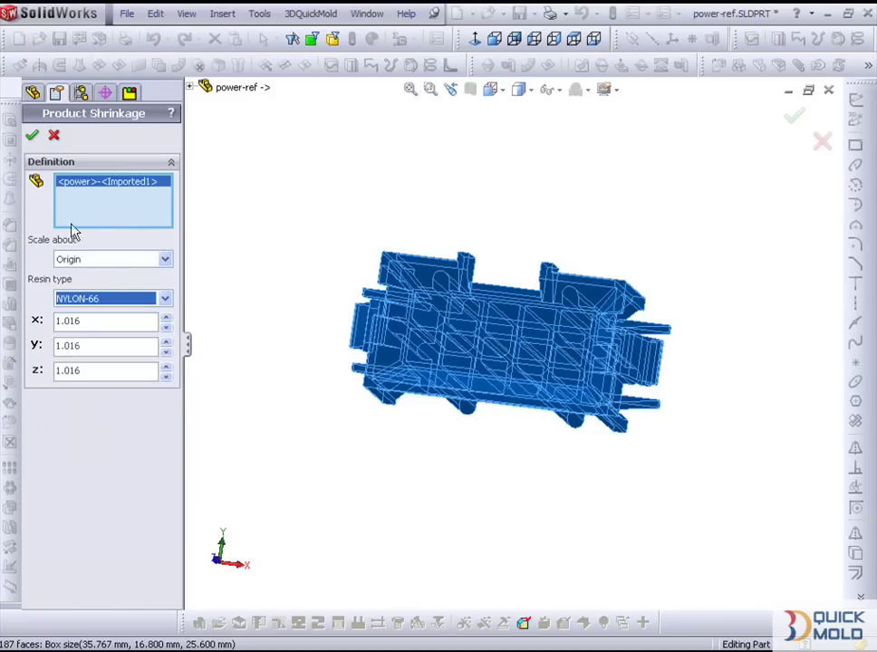
{"action": "left_click", "coordinate": [32, 137]}
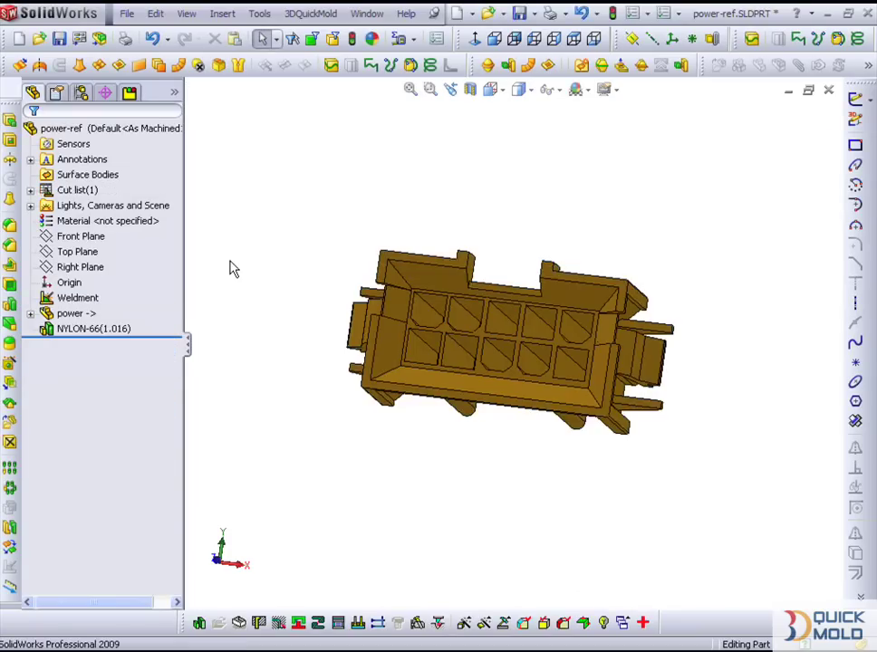
Orbit and zoom the model to inspect it, including its ribbed underside
{"action": "mouse_move", "coordinate": [443, 420]}
{"action": "middle_mouse_down"}
{"action": "mouse_move", "coordinate": [478, 270]}
{"action": "mouse_move", "coordinate": [393, 237]}
{"action": "middle_mouse_up"}
{"action": "scroll", "coordinate": [581, 354], "scroll_direction": "down", "scroll_amount": 3}
{"action": "scroll", "coordinate": [591, 387], "scroll_direction": "down", "scroll_amount": 1}
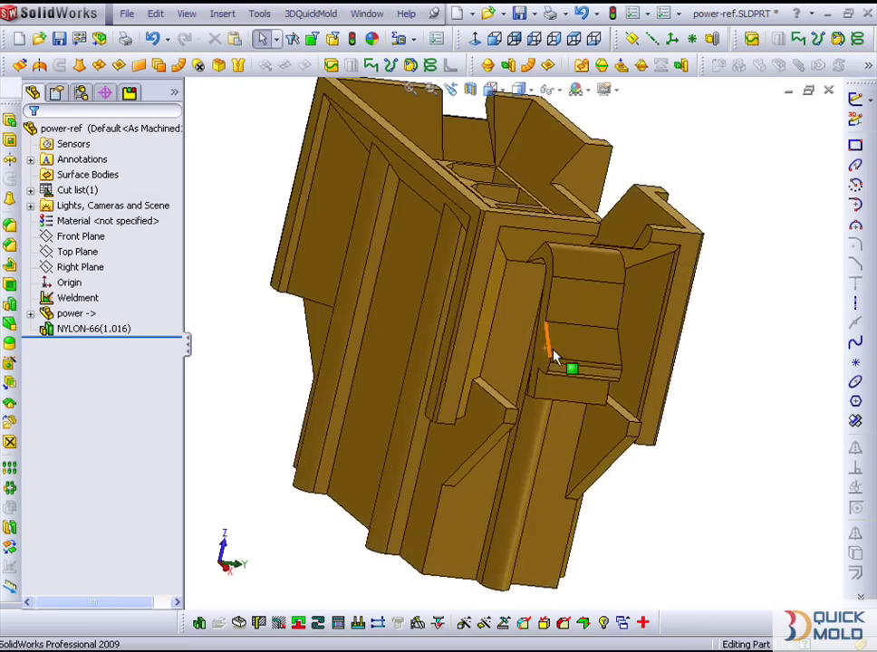
{"action": "scroll", "coordinate": [509, 407], "scroll_direction": "down", "scroll_amount": 2}
{"action": "mouse_move", "coordinate": [509, 408]}
{"action": "middle_mouse_down"}
{"action": "mouse_move", "coordinate": [450, 342]}
{"action": "mouse_move", "coordinate": [427, 395]}
{"action": "mouse_move", "coordinate": [483, 372]}
{"action": "mouse_move", "coordinate": [447, 344]}
{"action": "mouse_move", "coordinate": [383, 407]}
{"action": "mouse_move", "coordinate": [391, 378]}
{"action": "mouse_move", "coordinate": [558, 411]}
{"action": "middle_mouse_up"}
{"action": "scroll", "coordinate": [426, 395], "scroll_direction": "up", "scroll_amount": 3}
{"action": "scroll", "coordinate": [630, 386], "scroll_direction": "down", "scroll_amount": 2}
{"action": "mouse_move", "coordinate": [630, 385]}
{"action": "middle_mouse_down"}
{"action": "mouse_move", "coordinate": [591, 288]}
{"action": "mouse_move", "coordinate": [577, 153]}
{"action": "mouse_move", "coordinate": [593, 141]}
{"action": "mouse_move", "coordinate": [582, 153]}
{"action": "mouse_move", "coordinate": [585, 258]}
{"action": "mouse_move", "coordinate": [603, 400]}
{"action": "mouse_move", "coordinate": [466, 401]}
{"action": "mouse_move", "coordinate": [450, 362]}
{"action": "mouse_move", "coordinate": [450, 406]}
{"action": "middle_mouse_up"}
{"action": "scroll", "coordinate": [603, 399], "scroll_direction": "up", "scroll_amount": 2}
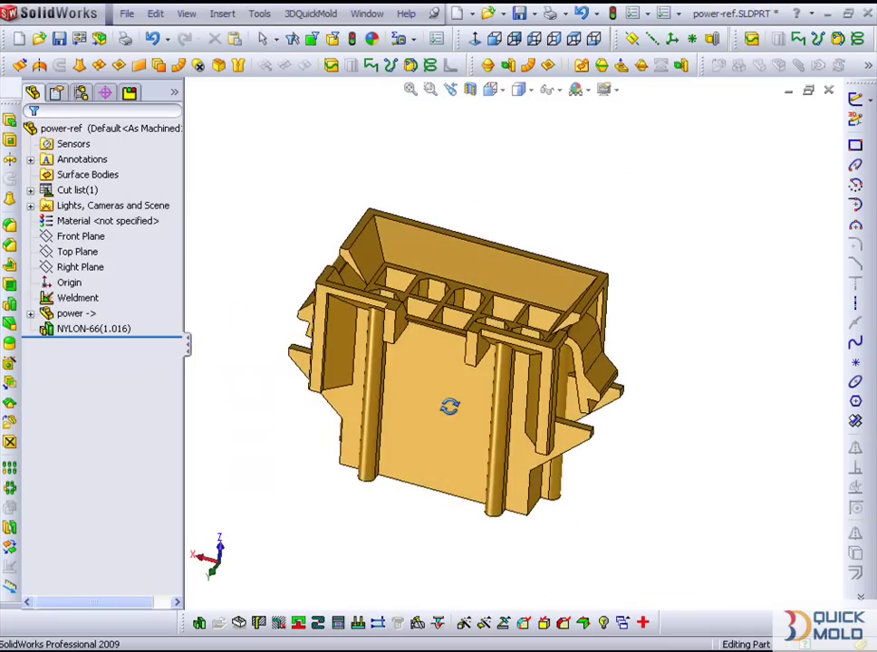
Create a 60 × 40 × 55 mm workpiece with mold planes and Product assembly unchecked
{"action": "left_click", "coordinate": [239, 624]}
{"action": "type", "text": "60"}
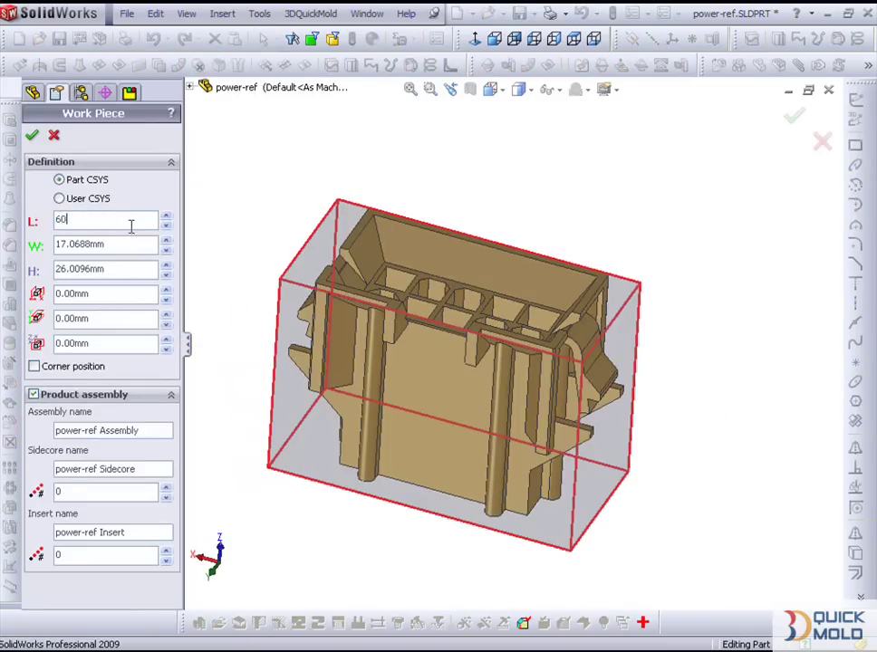
{"action": "key", "text": "Tab"}
{"action": "type", "text": "40"}
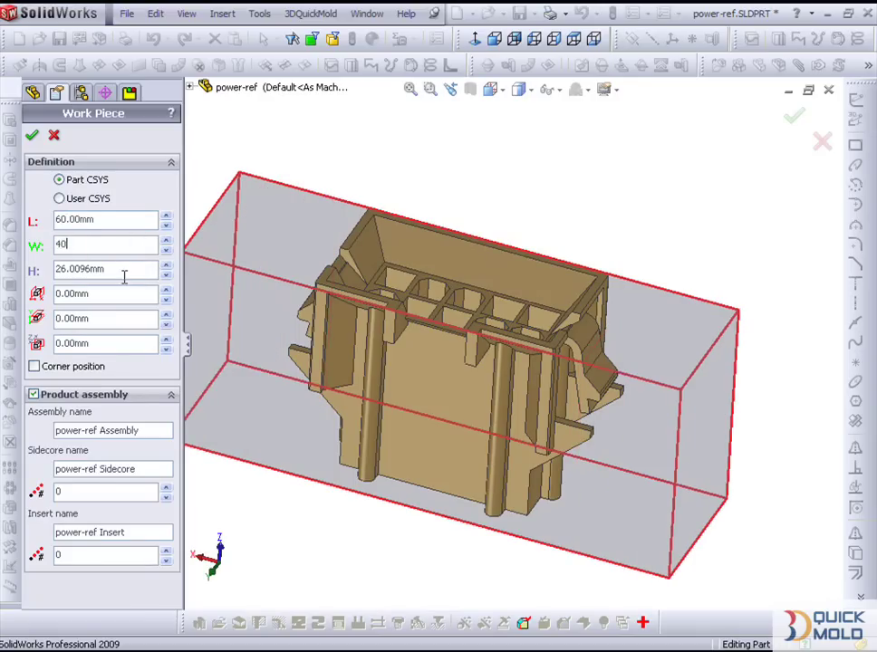
{"action": "left_click", "coordinate": [123, 269]}
{"action": "type", "text": "55"}
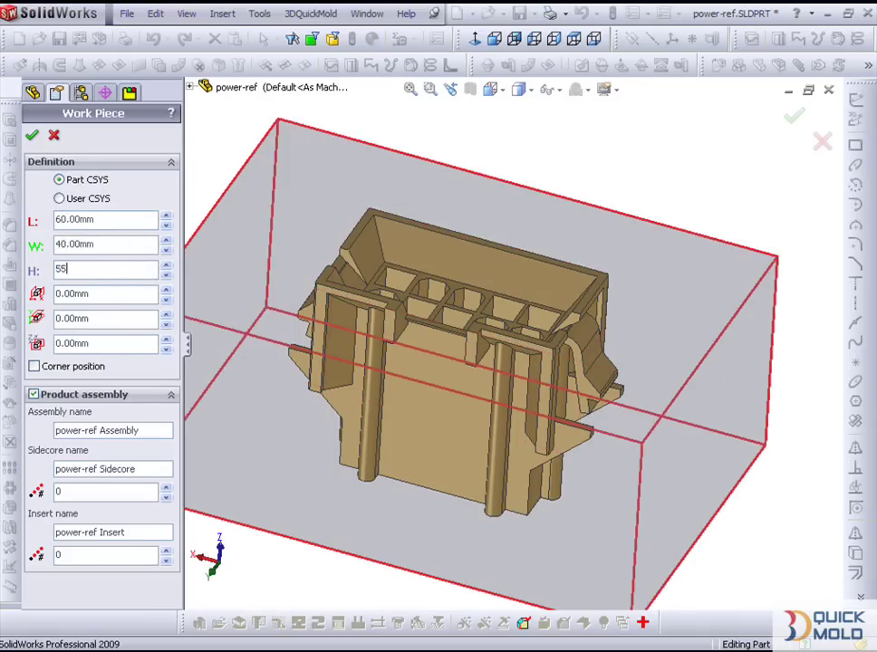
{"action": "left_click", "coordinate": [44, 399]}
{"action": "scroll", "coordinate": [380, 399], "scroll_direction": "up", "scroll_amount": 3}
{"action": "mouse_move", "coordinate": [380, 400]}
{"action": "middle_mouse_down"}
{"action": "mouse_move", "coordinate": [371, 365]}
{"action": "mouse_move", "coordinate": [384, 386]}
{"action": "middle_mouse_up"}
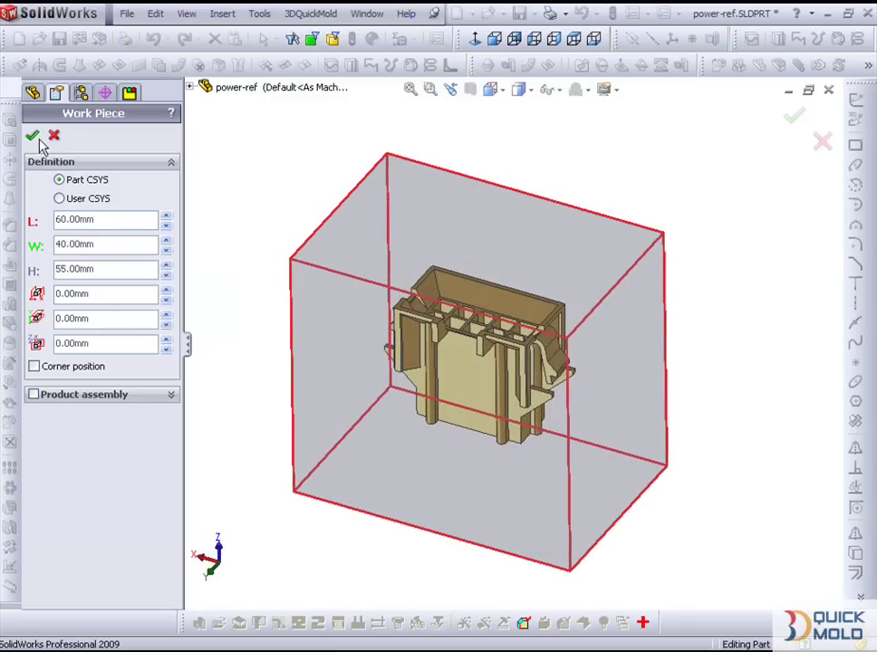
{"action": "left_click", "coordinate": [34, 138]}
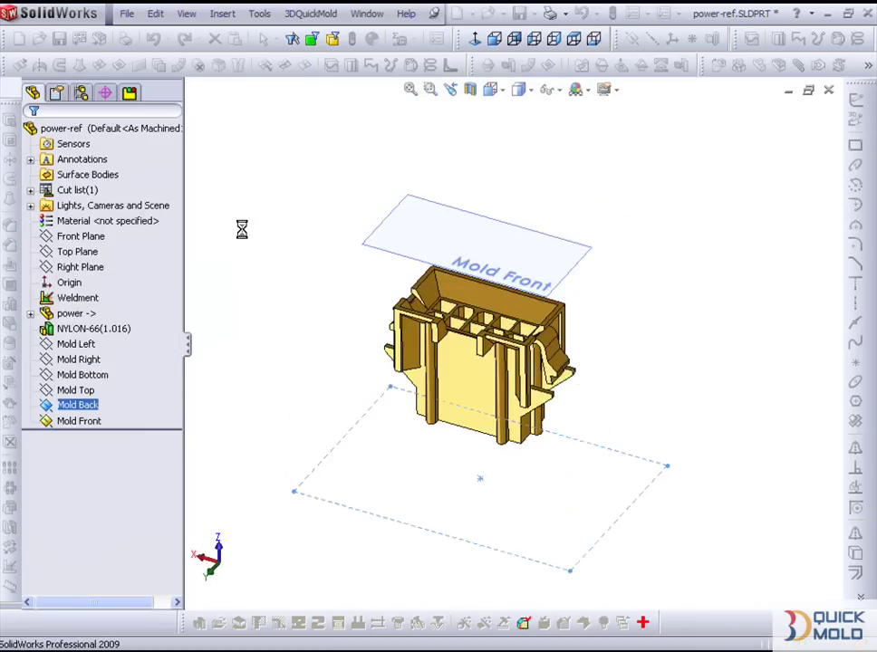
Sketch a corner rectangle over the side pocket on the part's face
{"action": "mouse_move", "coordinate": [417, 433]}
{"action": "middle_mouse_down"}
{"action": "mouse_move", "coordinate": [632, 425]}
{"action": "mouse_move", "coordinate": [528, 368]}
{"action": "middle_mouse_up"}
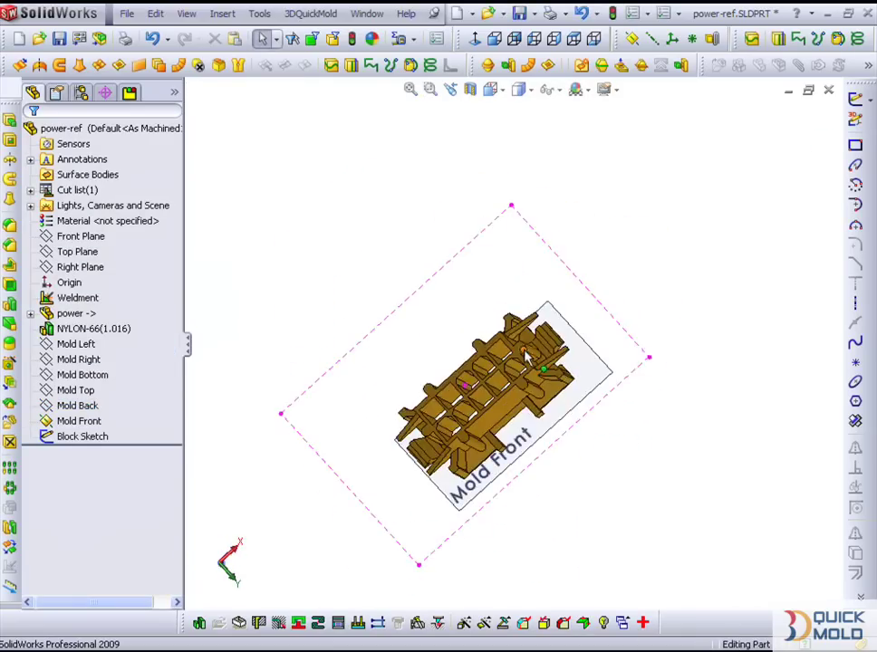
{"action": "scroll", "coordinate": [529, 368], "scroll_direction": "up", "scroll_amount": 5}
{"action": "left_click", "coordinate": [512, 353]}
{"action": "left_click", "coordinate": [577, 292]}
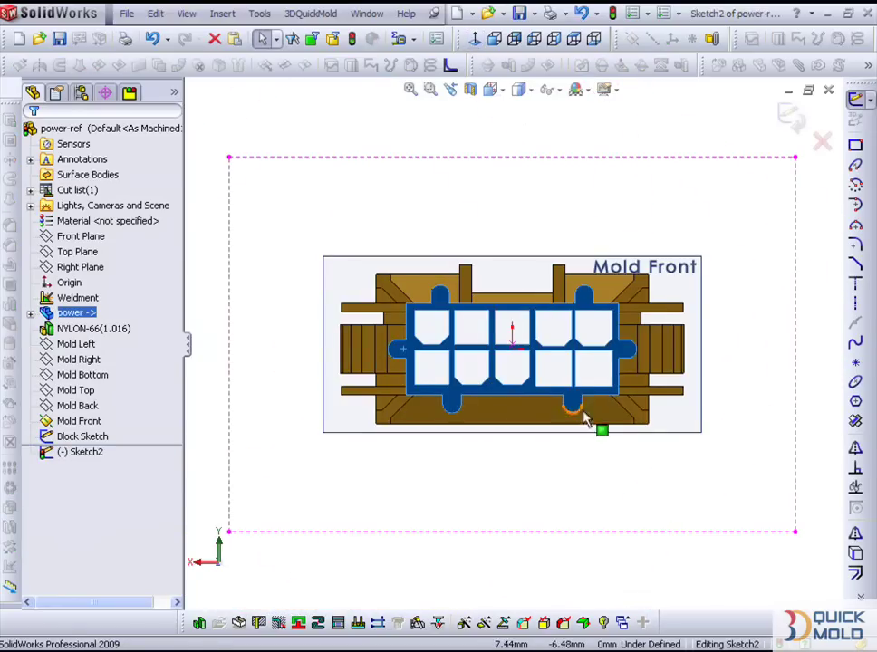
{"action": "scroll", "coordinate": [528, 358], "scroll_direction": "down", "scroll_amount": 2}
{"action": "scroll", "coordinate": [513, 327], "scroll_direction": "down", "scroll_amount": 1}
{"action": "scroll", "coordinate": [482, 326], "scroll_direction": "down", "scroll_amount": 2}
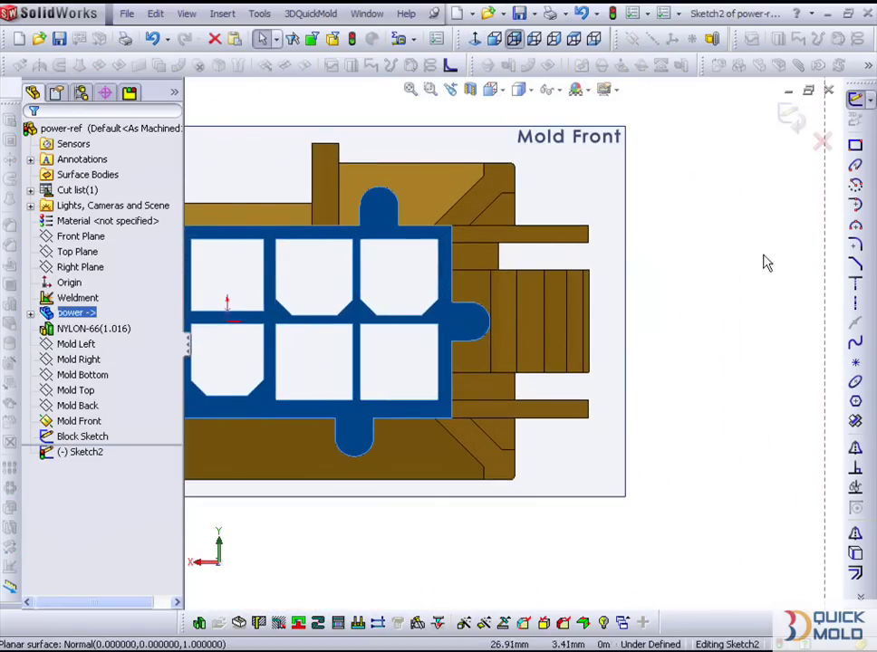
{"action": "left_click", "coordinate": [855, 145]}
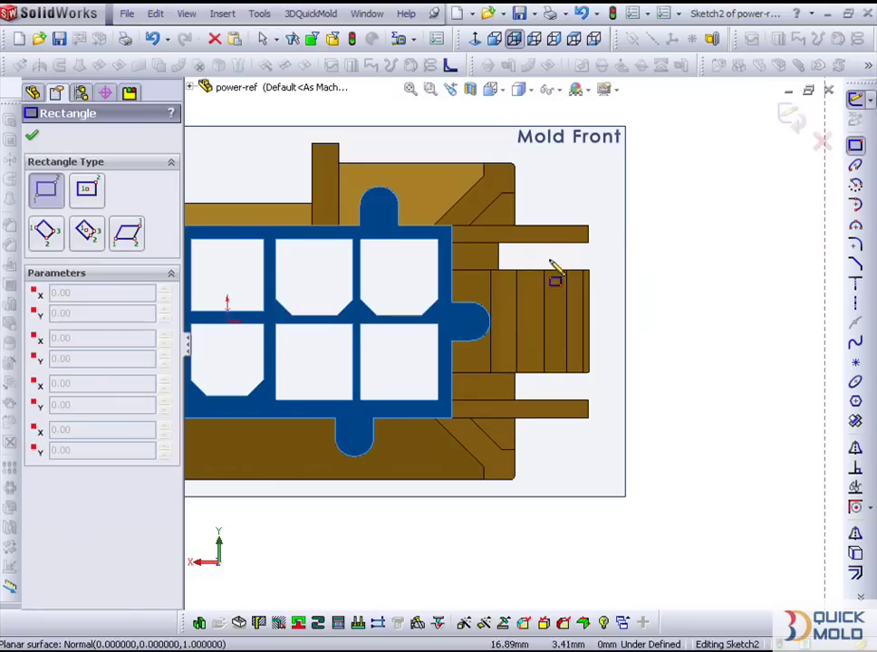
{"action": "left_click", "coordinate": [452, 270]}
{"action": "scroll", "coordinate": [587, 337], "scroll_direction": "down", "scroll_amount": 1}
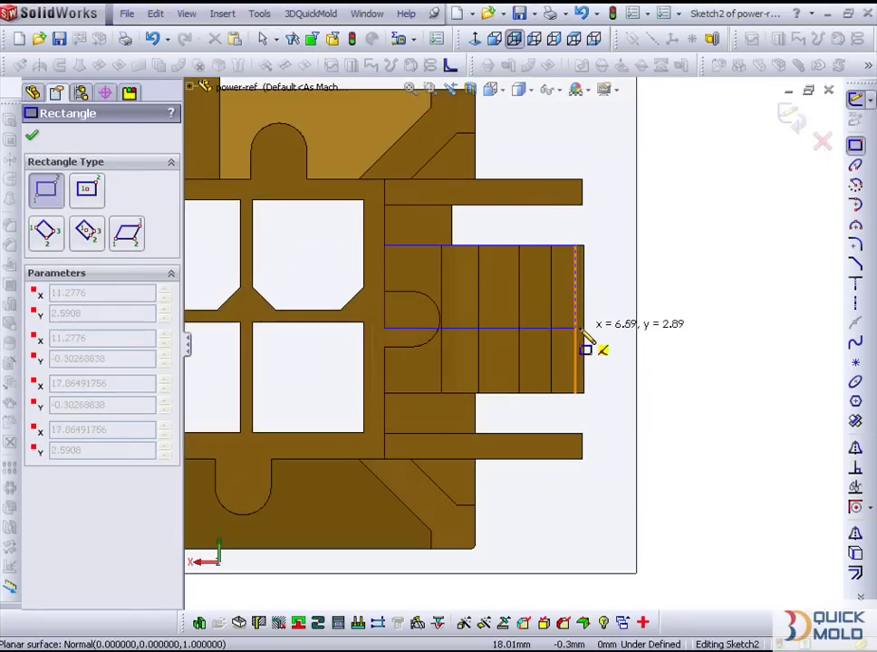
{"action": "left_click", "coordinate": [551, 393]}
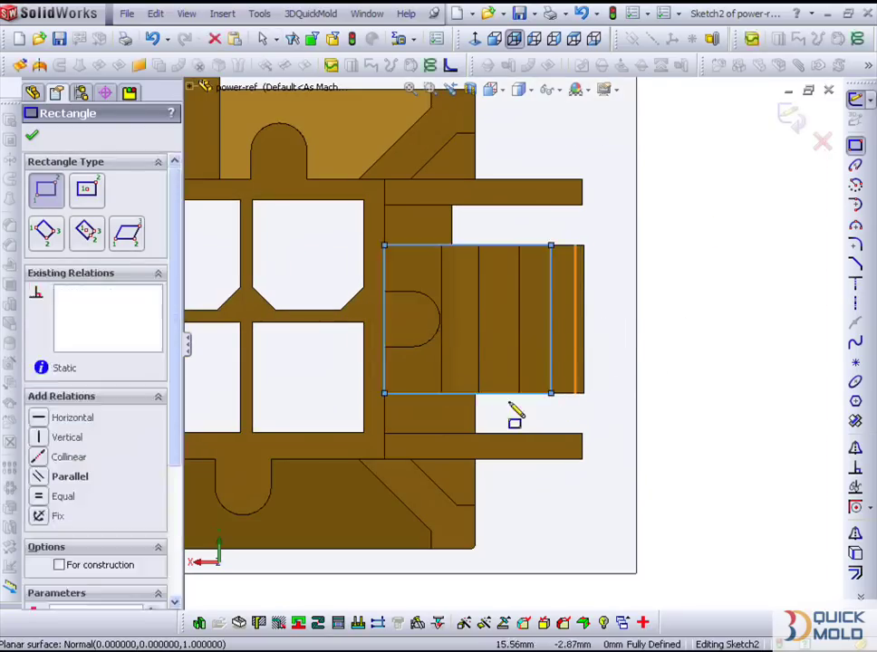
{"action": "scroll", "coordinate": [513, 363], "scroll_direction": "up", "scroll_amount": 1}
Extrude the rectangle reversed, Up To Next, creating the Extrude1 block that fills the pocket
{"action": "left_click", "coordinate": [8, 137]}
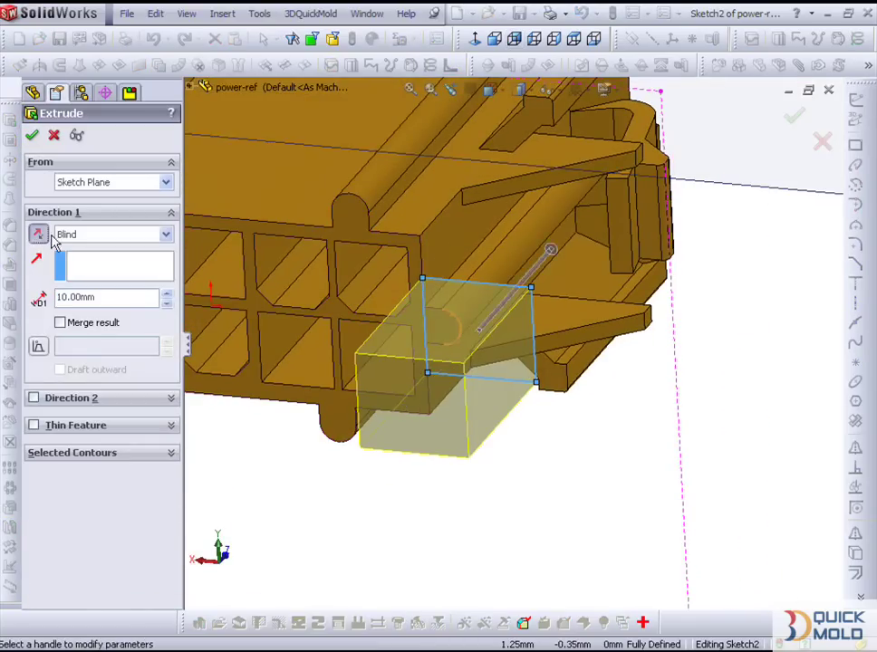
{"action": "left_click", "coordinate": [37, 233]}
{"action": "left_click", "coordinate": [165, 234]}
{"action": "left_click", "coordinate": [124, 273]}
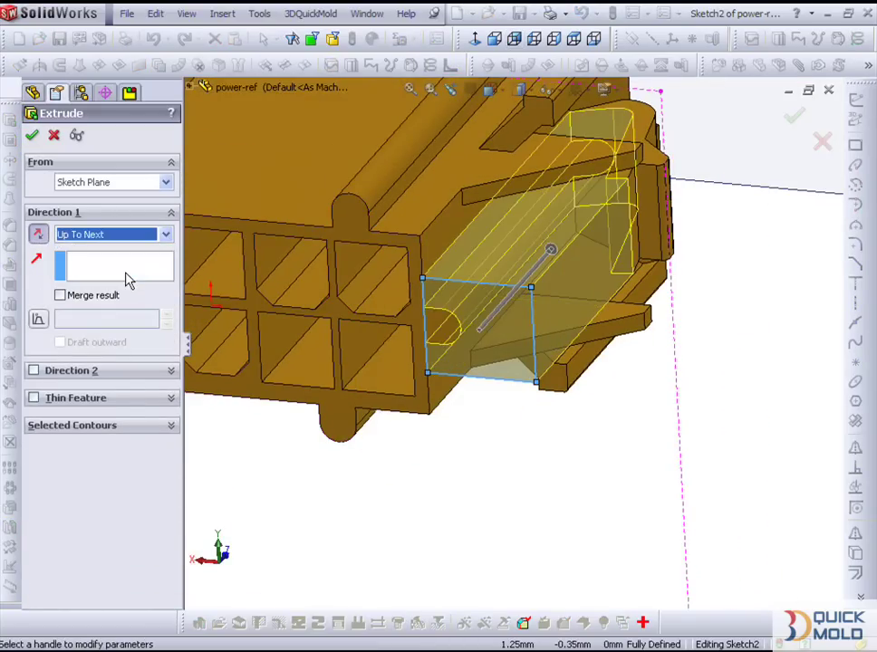
{"action": "left_click", "coordinate": [33, 135]}
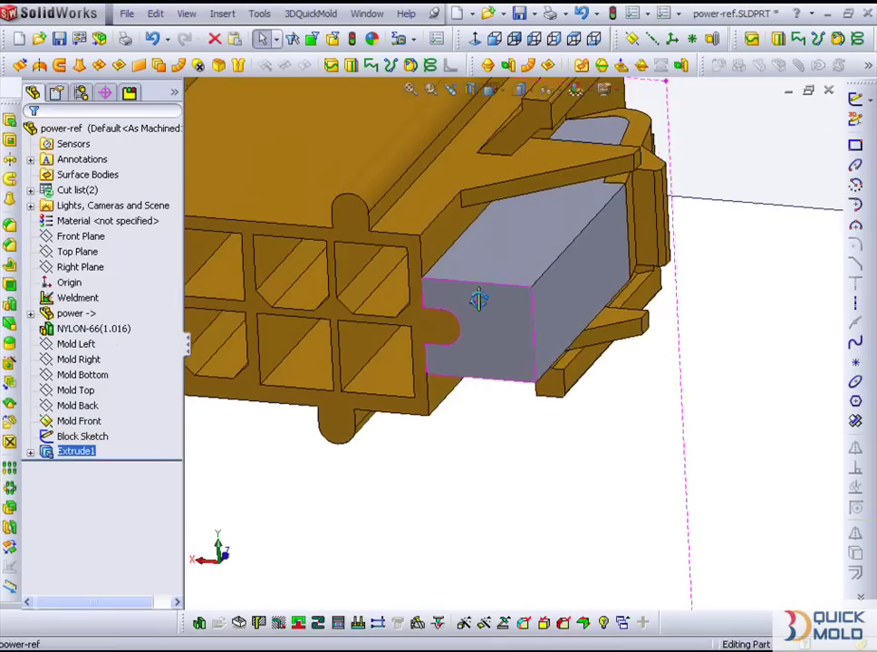
{"action": "scroll", "coordinate": [479, 303], "scroll_direction": "up", "scroll_amount": 3}
Sketch a corner rectangle on the Mold Left plane, viewed Normal To, over the side opening
{"action": "left_click", "coordinate": [96, 361]}
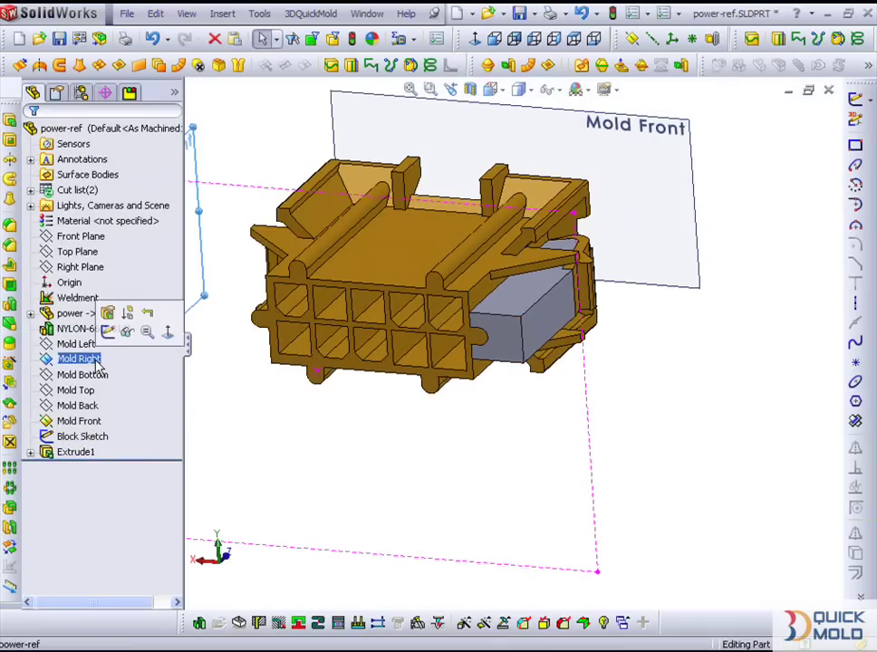
{"action": "left_click", "coordinate": [78, 346]}
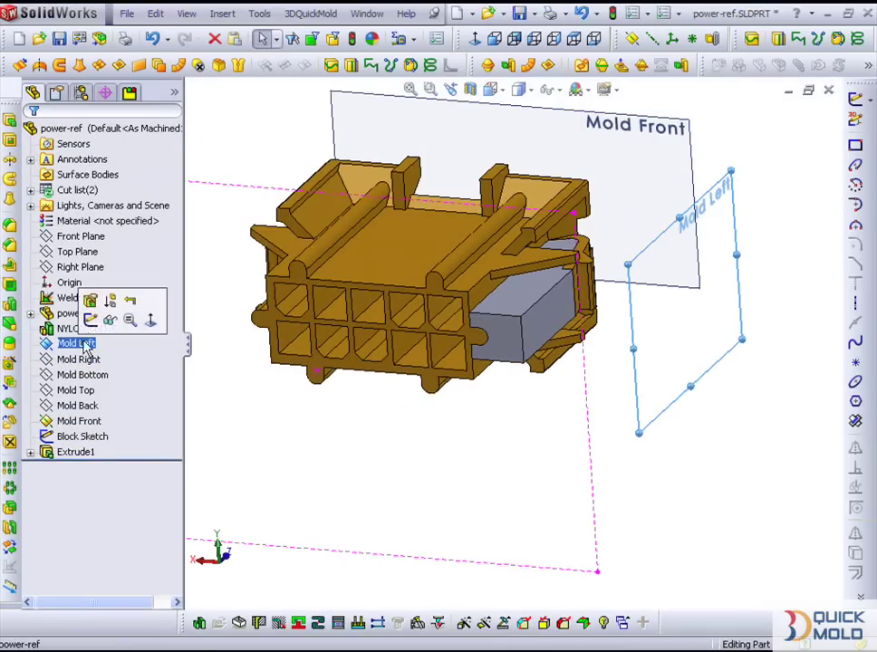
{"action": "left_click", "coordinate": [91, 320]}
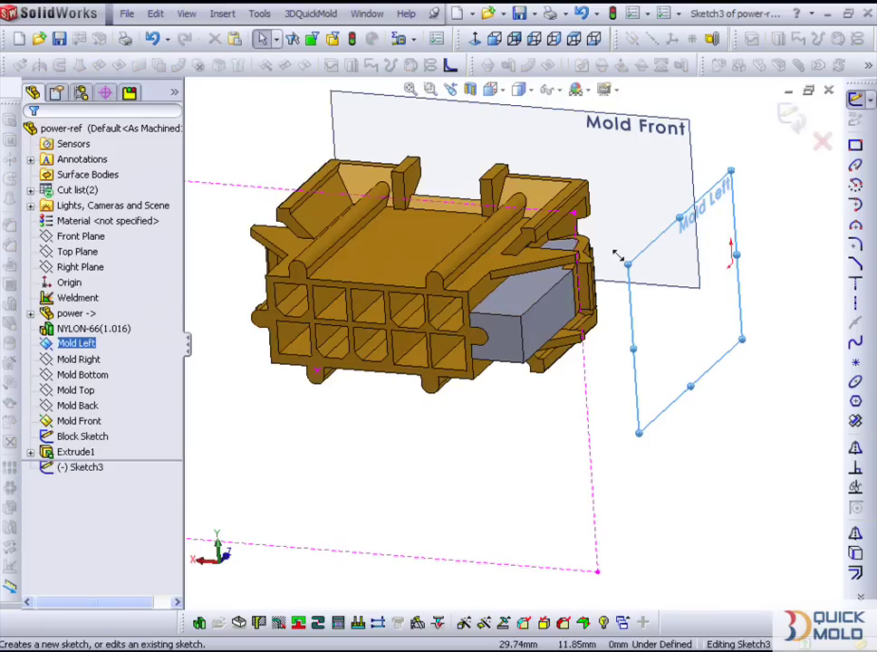
{"action": "left_click", "coordinate": [475, 40]}
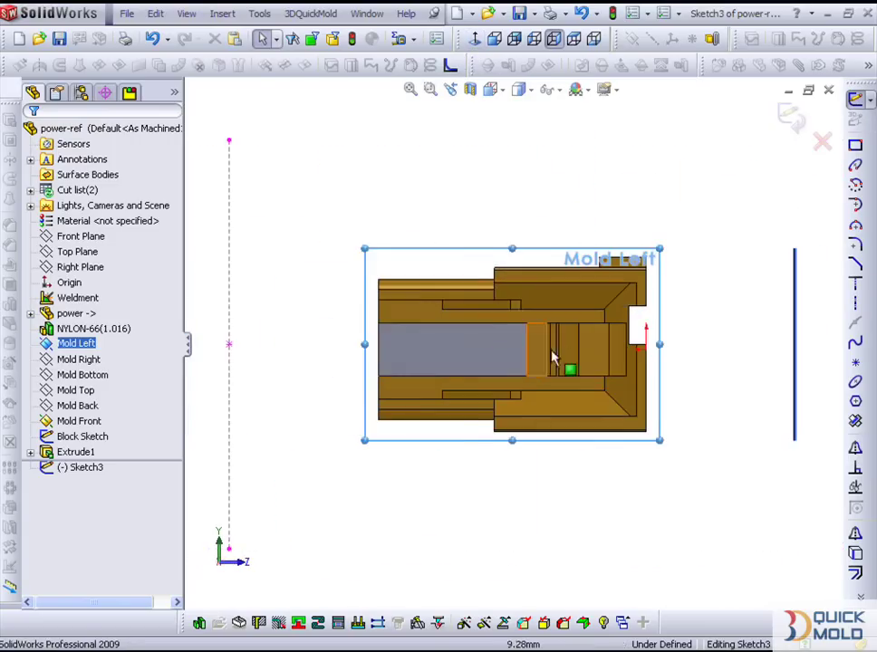
{"action": "left_click", "coordinate": [855, 145]}
{"action": "scroll", "coordinate": [503, 267], "scroll_direction": "down", "scroll_amount": 2}
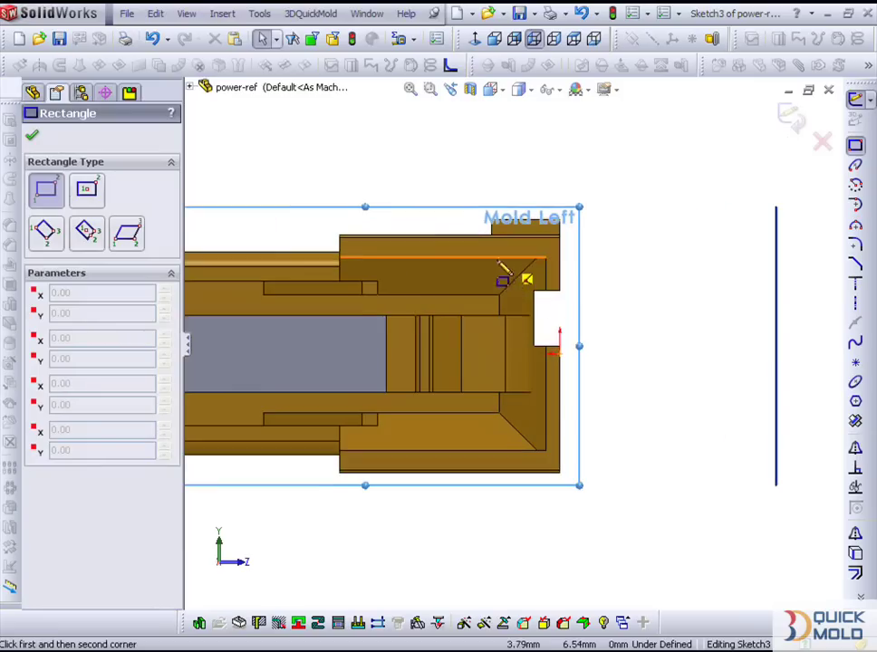
{"action": "left_click", "coordinate": [414, 257]}
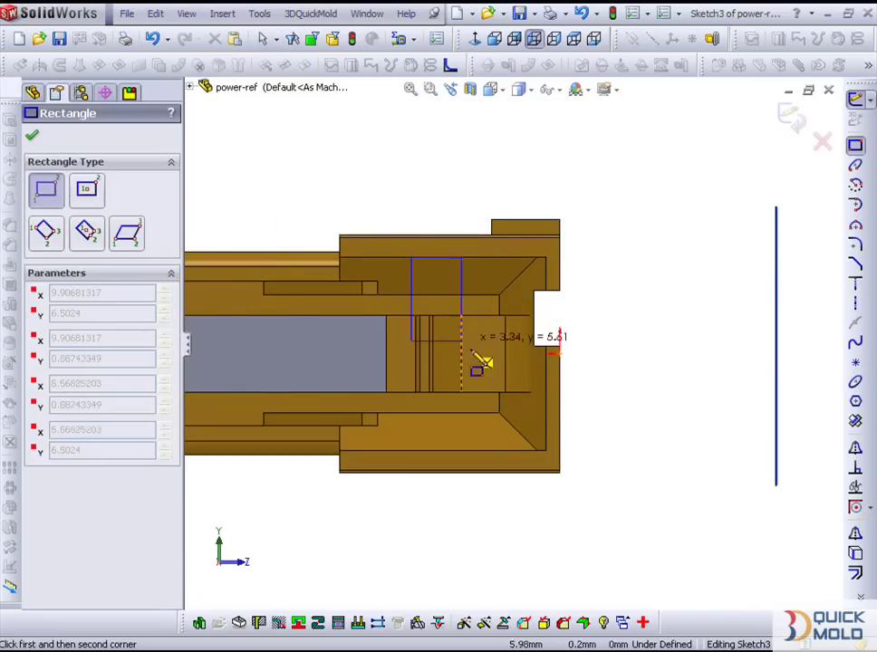
{"action": "left_click", "coordinate": [562, 447]}
{"action": "scroll", "coordinate": [555, 347], "scroll_direction": "down", "scroll_amount": 2}
{"action": "scroll", "coordinate": [550, 346], "scroll_direction": "down", "scroll_amount": 1}
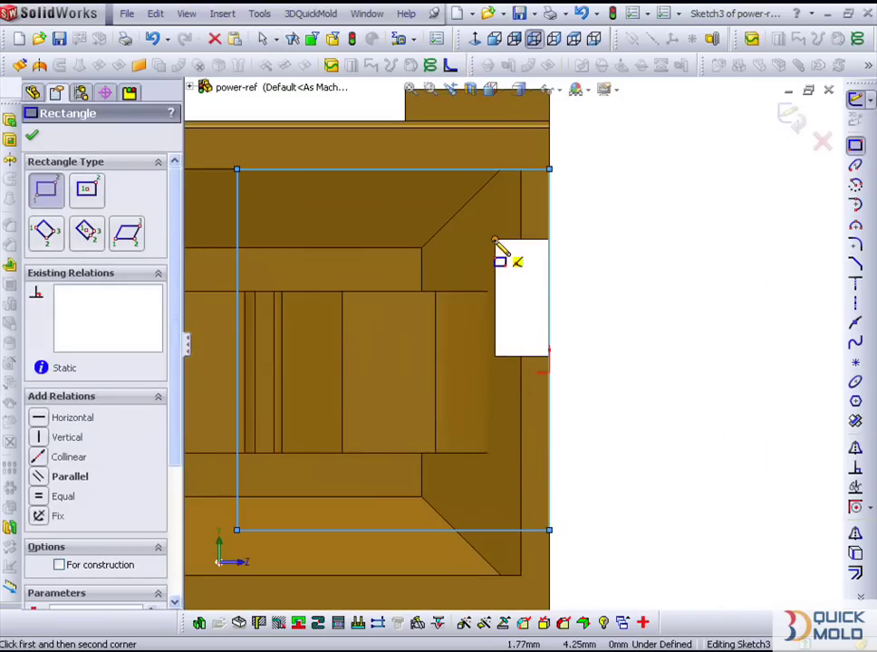
{"action": "left_click", "coordinate": [549, 356]}
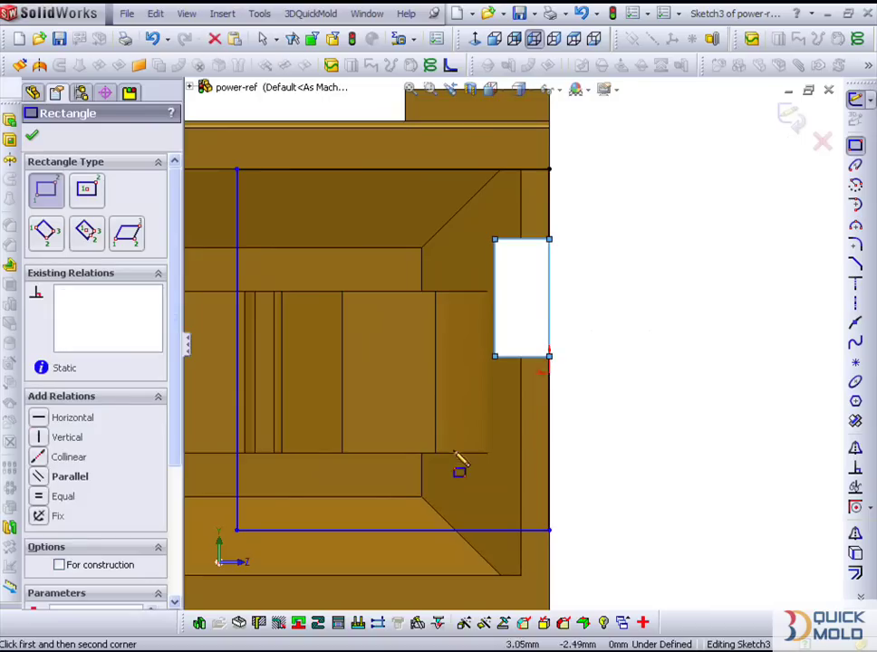
{"action": "middle_click_drag", "start_coordinate": [460, 469], "coordinate": [513, 420], "text": "ctrl"}
{"action": "scroll", "coordinate": [512, 420], "scroll_direction": "up", "scroll_amount": 2}
{"action": "key", "text": "Escape"}
Make the rectangle's bottom and left lines collinear with the part's matching edges
{"action": "left_click", "coordinate": [475, 444]}
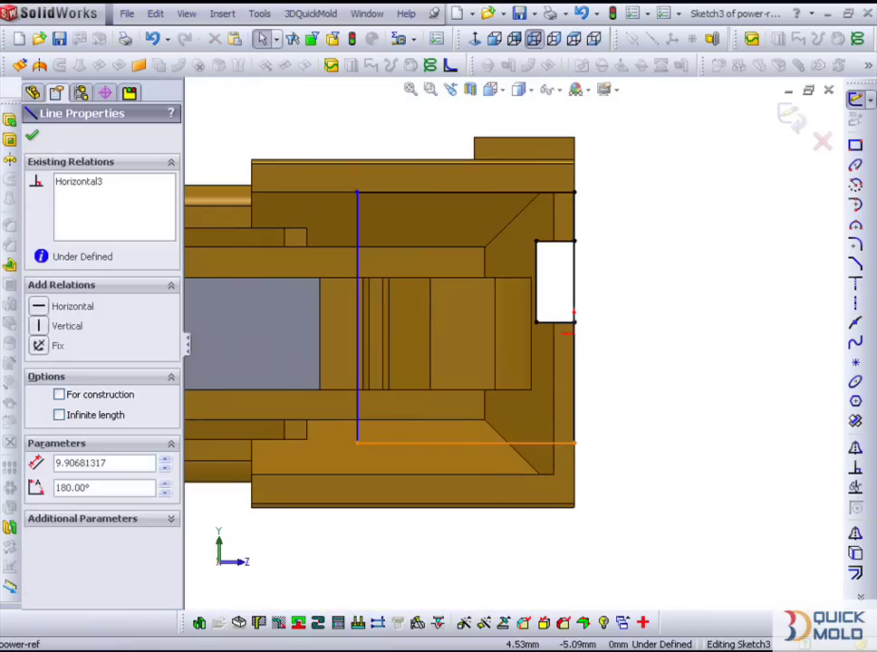
{"action": "left_click", "coordinate": [458, 485], "text": "ctrl"}
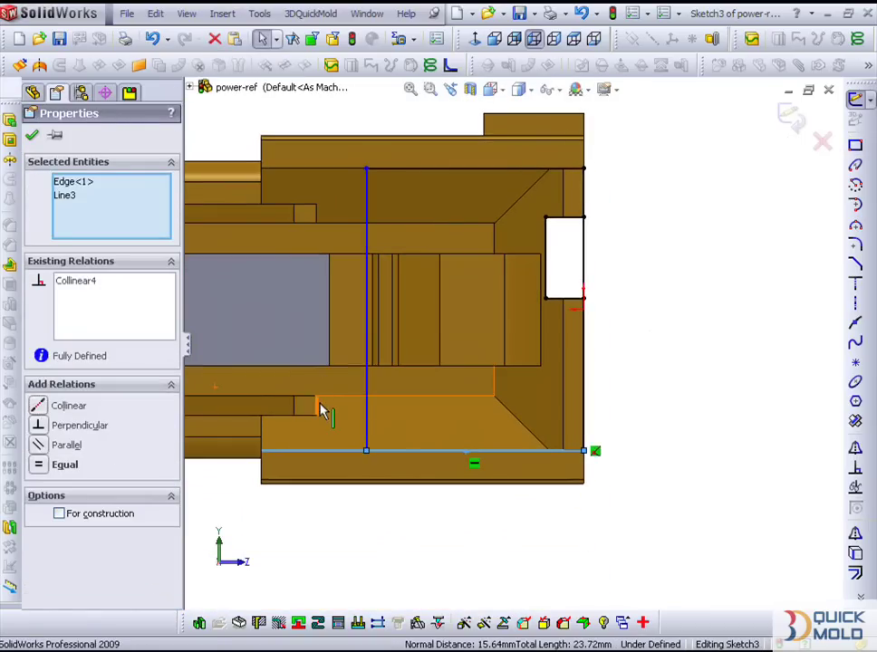
{"action": "key", "text": "Escape"}
{"action": "left_click", "coordinate": [240, 429], "text": "ctrl"}
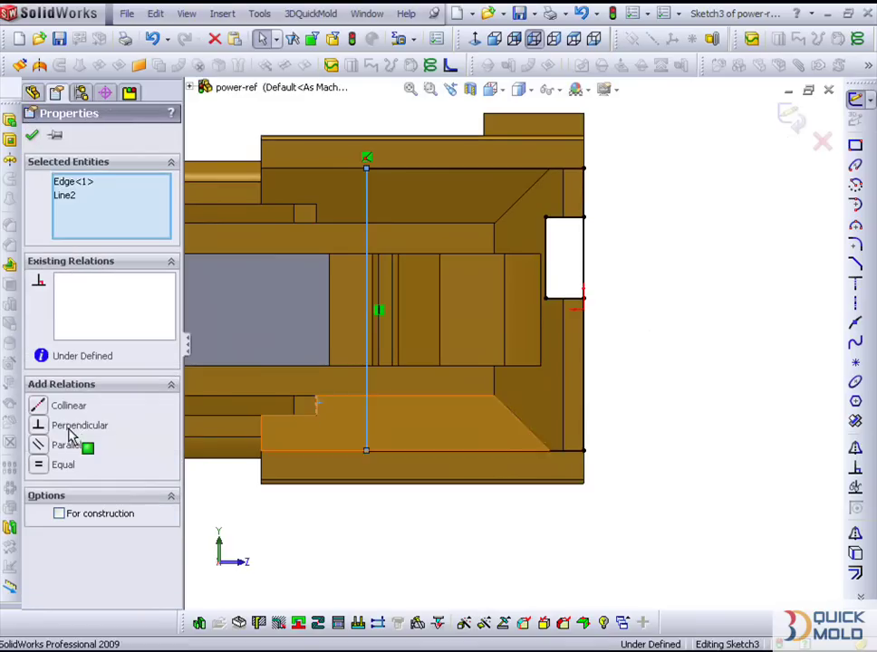
{"action": "left_click", "coordinate": [39, 406]}
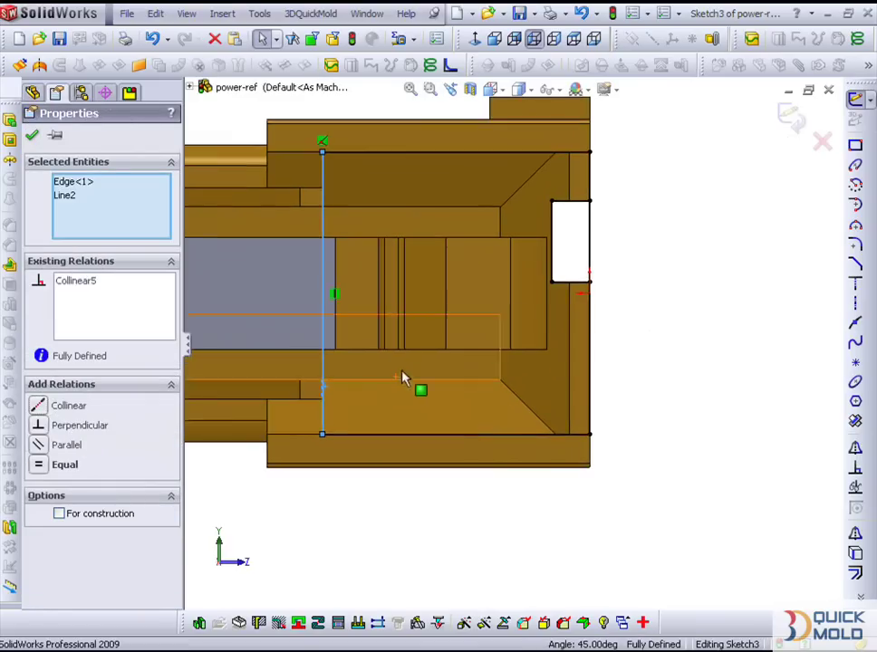
{"action": "key", "text": "Escape"}
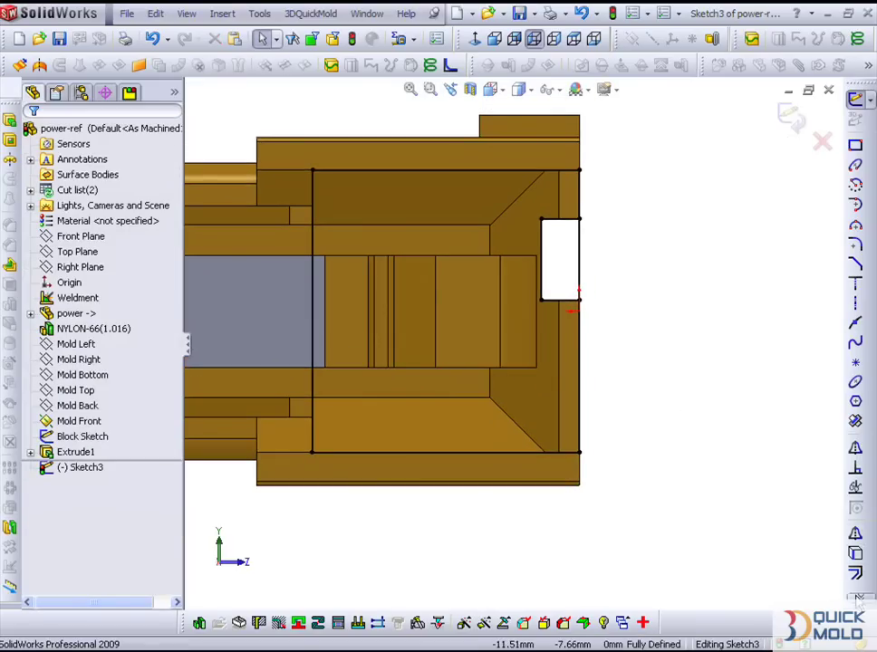
Trim the extra sketch lines so Sketch3 is fully defined
{"action": "left_click", "coordinate": [855, 575]}
{"action": "left_click", "coordinate": [734, 559]}
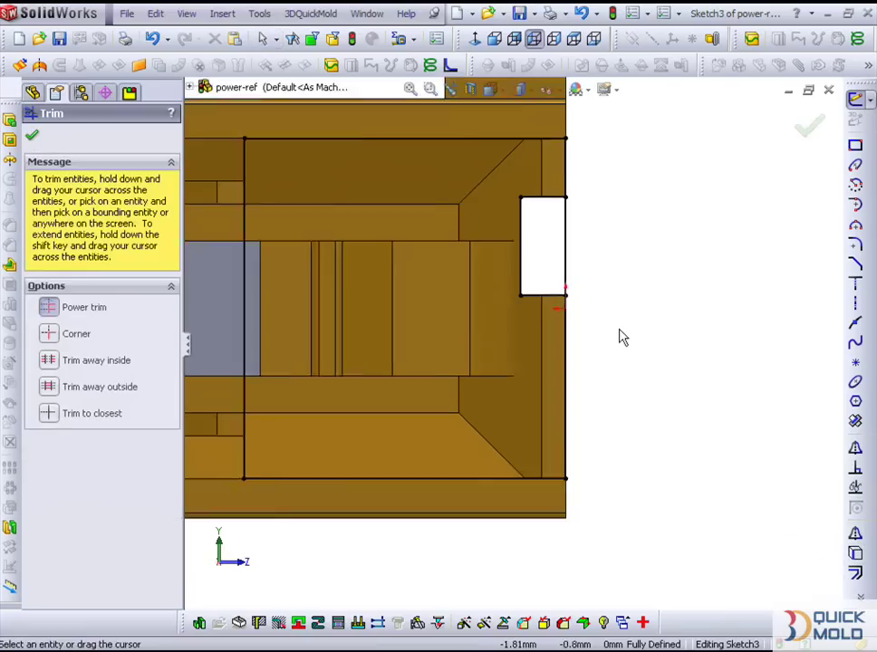
{"action": "scroll", "coordinate": [573, 328], "scroll_direction": "down", "scroll_amount": 3}
{"action": "scroll", "coordinate": [535, 245], "scroll_direction": "up", "scroll_amount": 1}
{"action": "scroll", "coordinate": [494, 289], "scroll_direction": "up", "scroll_amount": 4}
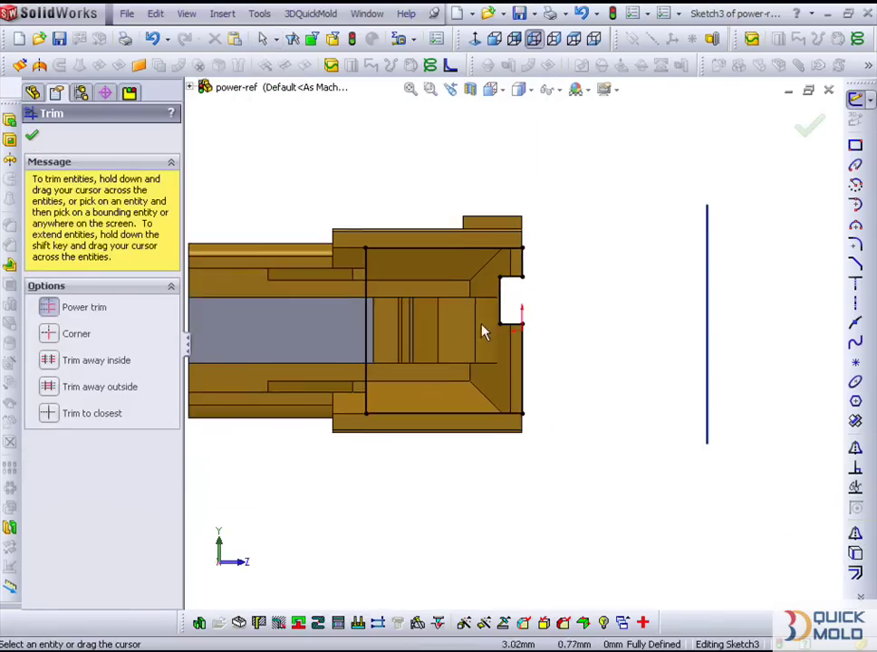
{"action": "left_click", "coordinate": [11, 122]}
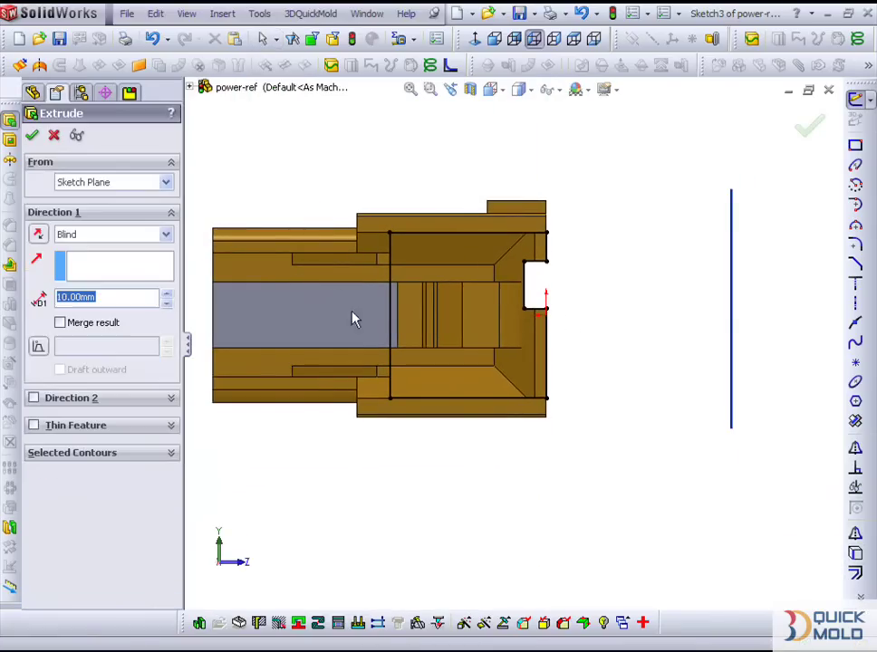
Extrude Sketch3 Up To Body, using the plastic part, to form the Extrude2 sidecore
{"action": "middle_click_drag", "start_coordinate": [453, 308], "coordinate": [243, 286]}
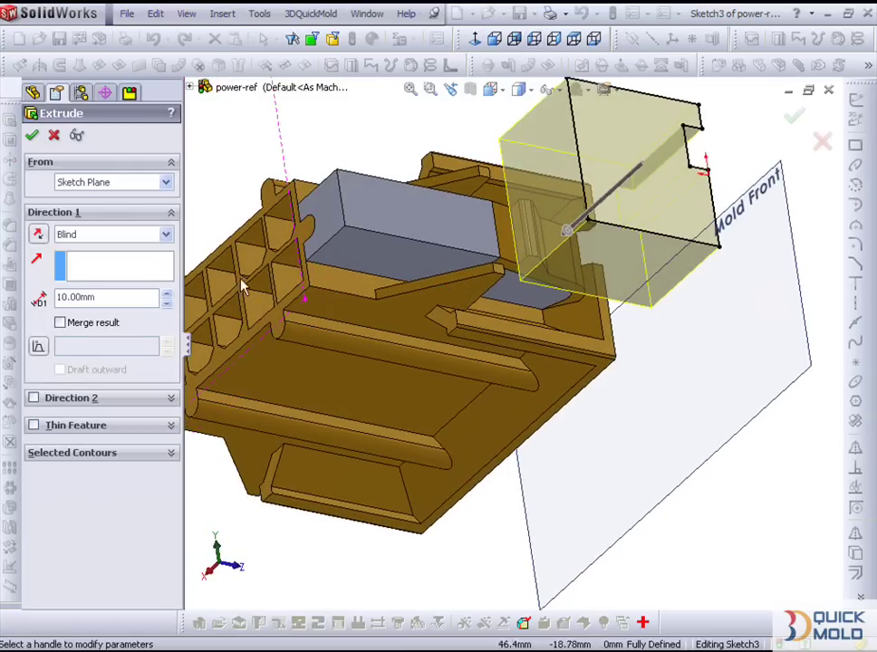
{"action": "left_click", "coordinate": [167, 235]}
{"action": "left_click", "coordinate": [113, 317]}
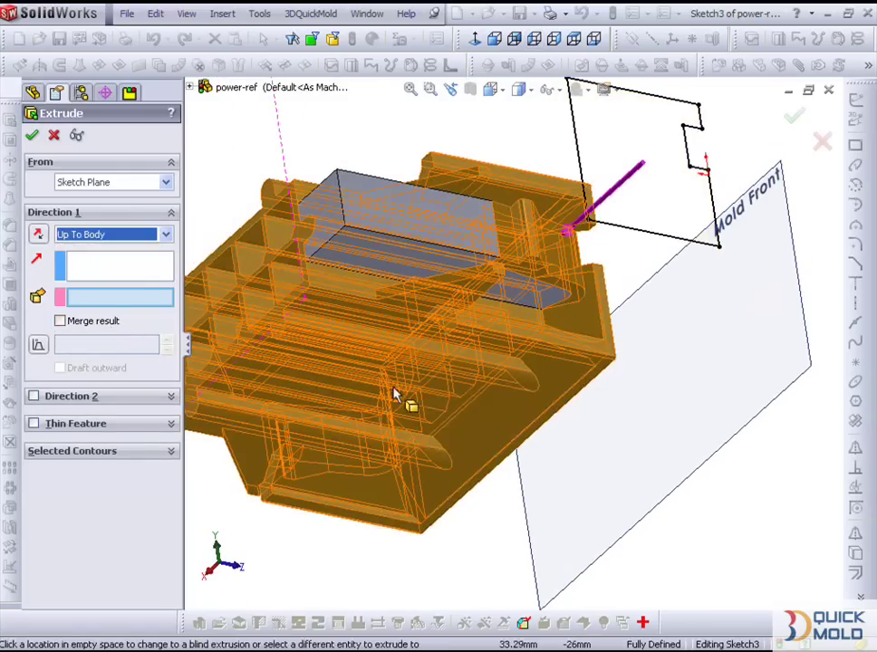
{"action": "left_click", "coordinate": [398, 394]}
{"action": "key", "text": "Return"}
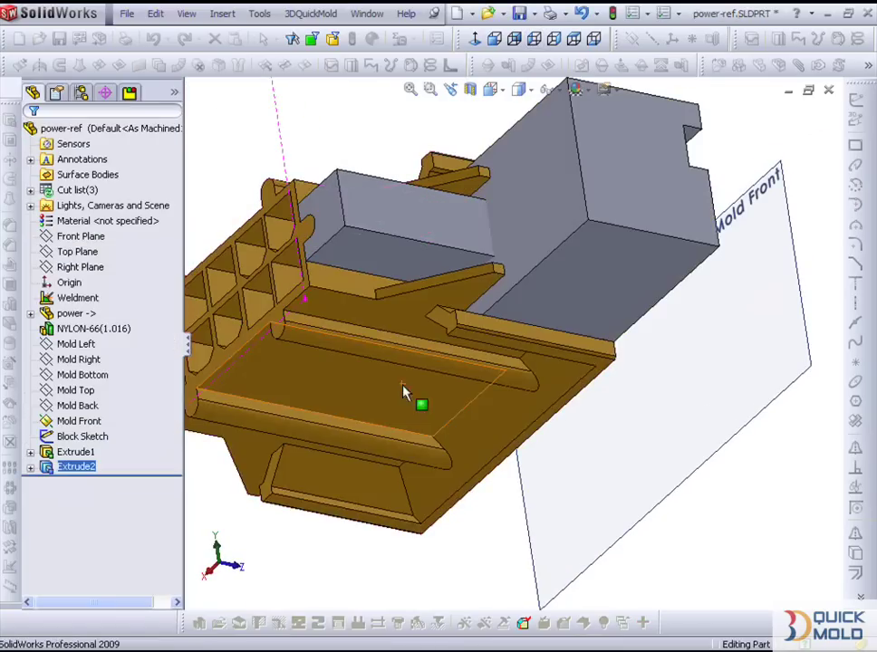
Hide the plastic part body and inspect the grey sidecore block
{"action": "mouse_move", "coordinate": [475, 272]}
{"action": "middle_mouse_down"}
{"action": "mouse_move", "coordinate": [577, 419]}
{"action": "mouse_move", "coordinate": [563, 541]}
{"action": "middle_mouse_up"}
{"action": "scroll", "coordinate": [553, 494], "scroll_direction": "up", "scroll_amount": 3}
{"action": "middle_click_drag", "start_coordinate": [540, 450], "coordinate": [496, 399]}
{"action": "scroll", "coordinate": [441, 383], "scroll_direction": "down", "scroll_amount": 3}
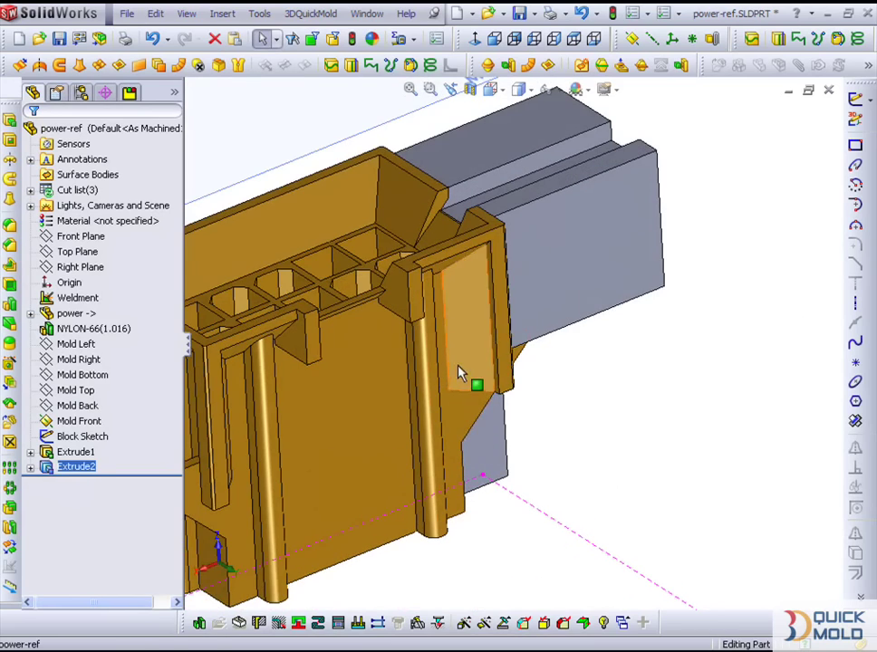
{"action": "left_click", "coordinate": [459, 374]}
{"action": "left_click", "coordinate": [602, 623]}
{"action": "mouse_move", "coordinate": [456, 373]}
{"action": "middle_mouse_down"}
{"action": "mouse_move", "coordinate": [609, 425]}
{"action": "mouse_move", "coordinate": [550, 407]}
{"action": "middle_mouse_up"}
Isolate the sidecore block to inspect it, then show all bodies again
{"action": "right_click", "coordinate": [295, 326]}
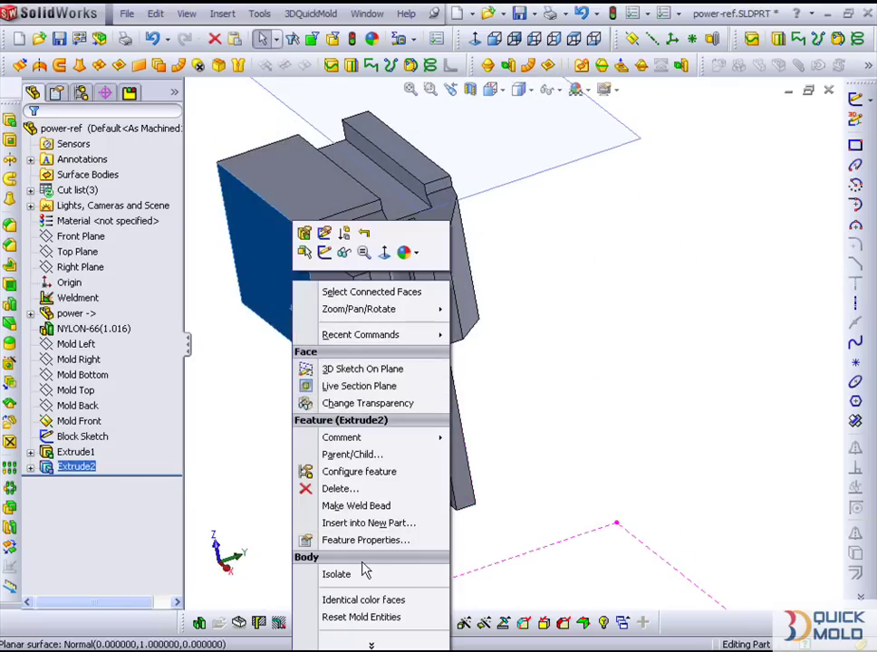
{"action": "left_click", "coordinate": [337, 574]}
{"action": "middle_click_drag", "start_coordinate": [383, 466], "coordinate": [413, 299]}
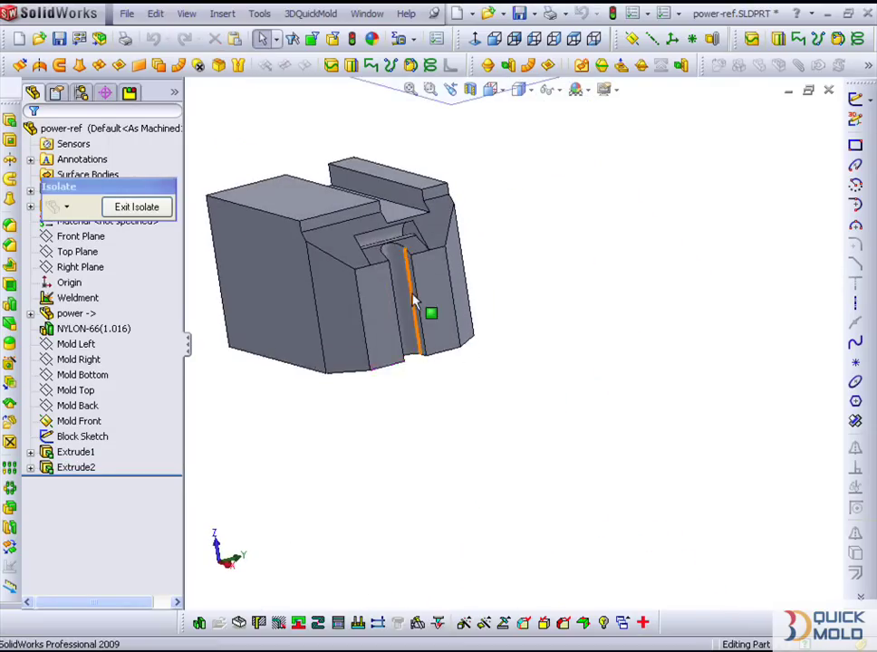
{"action": "scroll", "coordinate": [413, 299], "scroll_direction": "down", "scroll_amount": 3}
{"action": "scroll", "coordinate": [433, 360], "scroll_direction": "up", "scroll_amount": 2}
{"action": "left_click", "coordinate": [121, 218]}
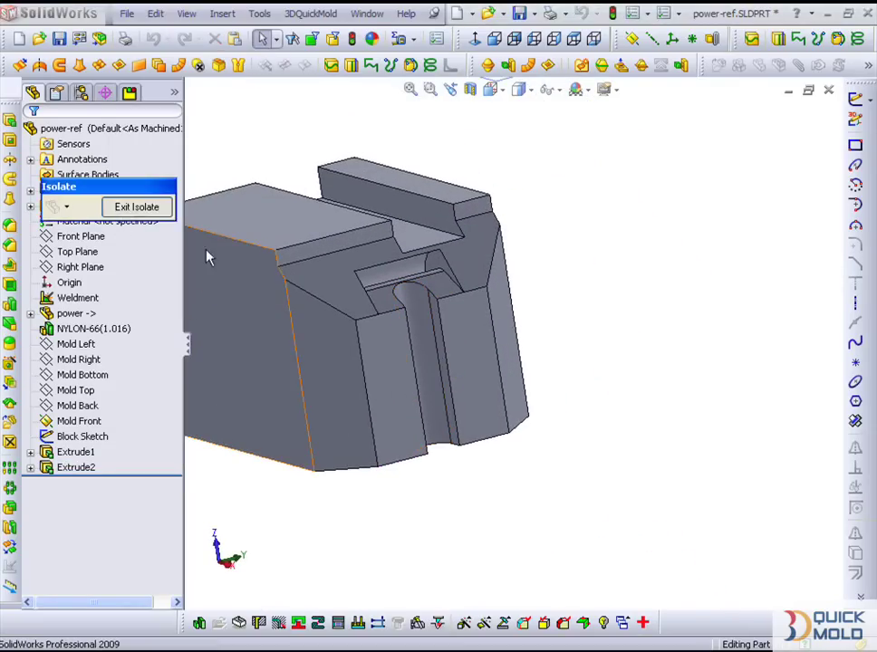
{"action": "middle_click_drag", "start_coordinate": [432, 358], "coordinate": [458, 359]}
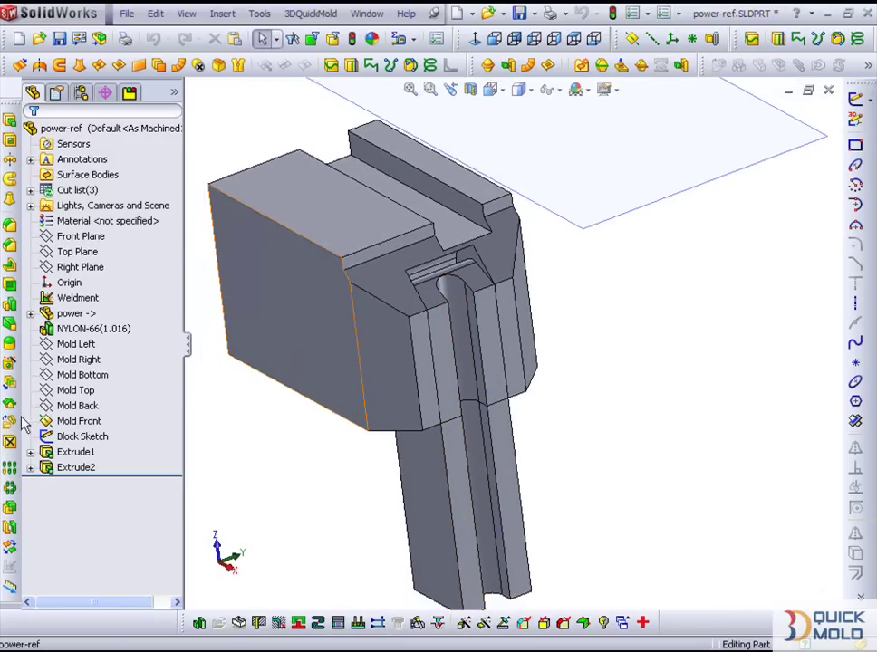
Indent the Extrude2 sidecore with the plastic part region, creating Indent1
{"action": "left_click", "coordinate": [10, 406]}
{"action": "left_click", "coordinate": [59, 334]}
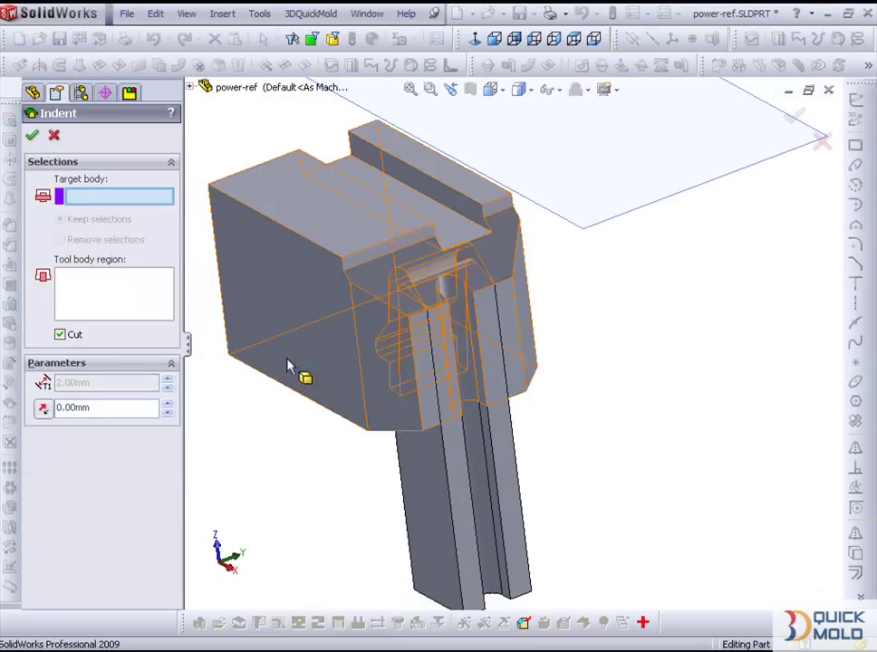
{"action": "left_click", "coordinate": [302, 353]}
{"action": "left_click", "coordinate": [403, 465]}
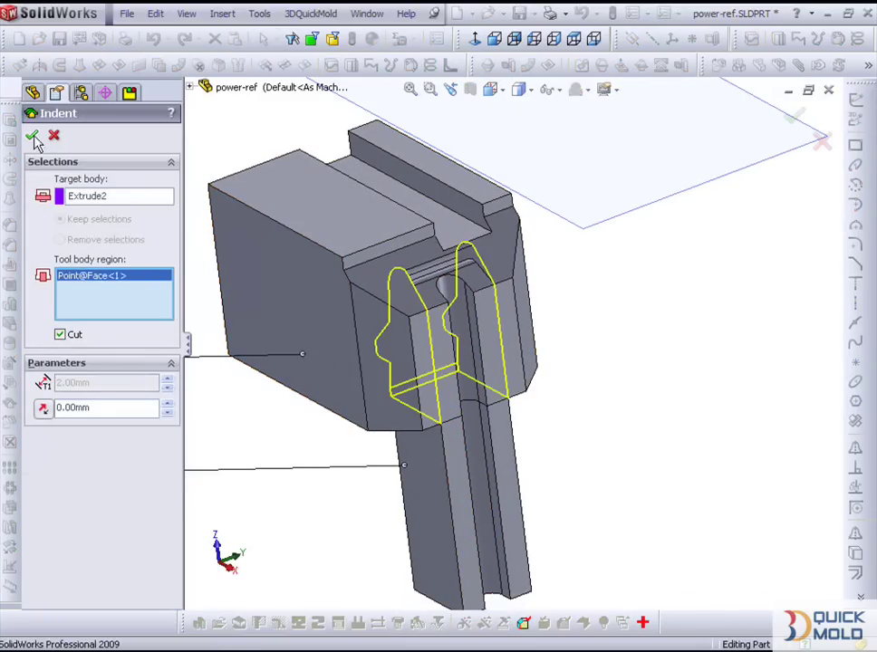
{"action": "left_click", "coordinate": [32, 136]}
Inspect the indented sidecore alone, then show the orange part and zoom toward the grey block
{"action": "right_click", "coordinate": [299, 340]}
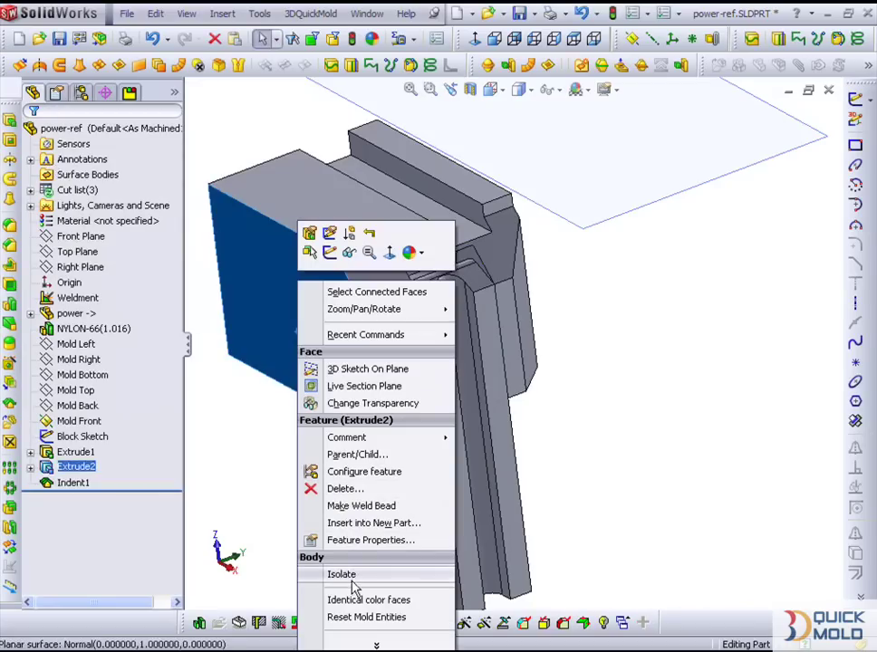
{"action": "left_click", "coordinate": [322, 572]}
{"action": "mouse_move", "coordinate": [412, 405]}
{"action": "middle_mouse_down"}
{"action": "mouse_move", "coordinate": [337, 376]}
{"action": "mouse_move", "coordinate": [329, 391]}
{"action": "middle_mouse_up"}
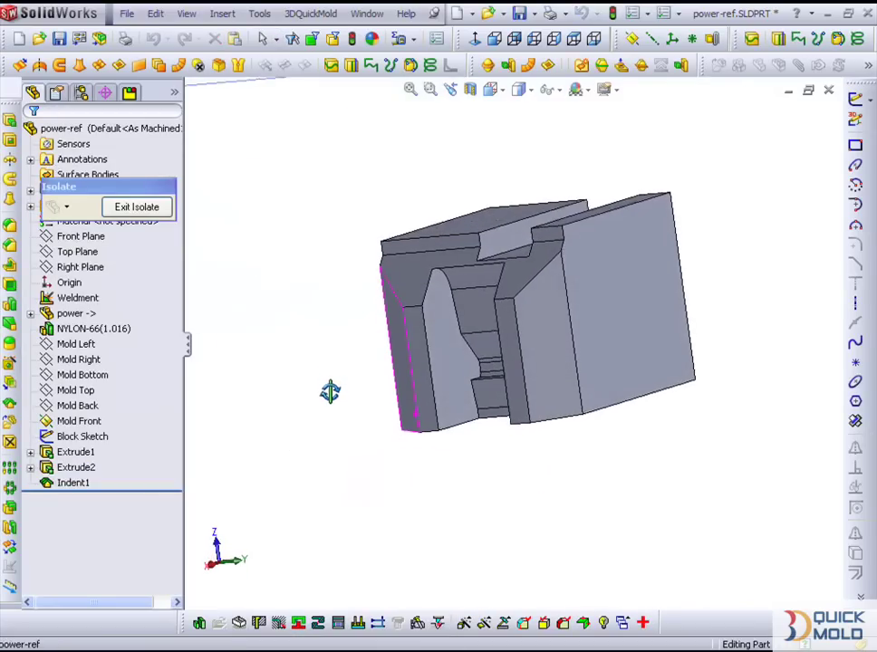
{"action": "left_click", "coordinate": [136, 206]}
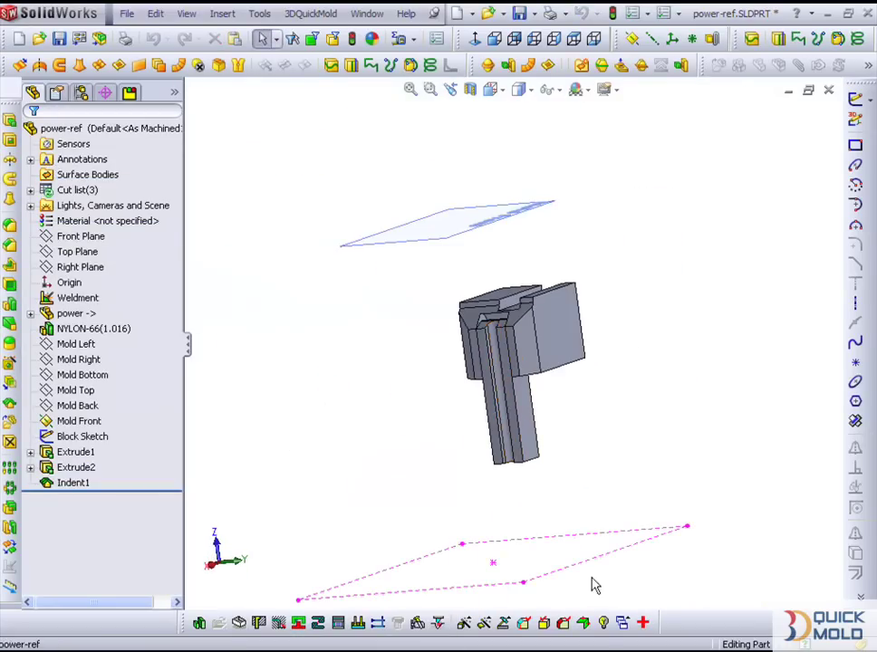
{"action": "left_click", "coordinate": [602, 631]}
{"action": "middle_click_drag", "start_coordinate": [507, 380], "coordinate": [483, 382]}
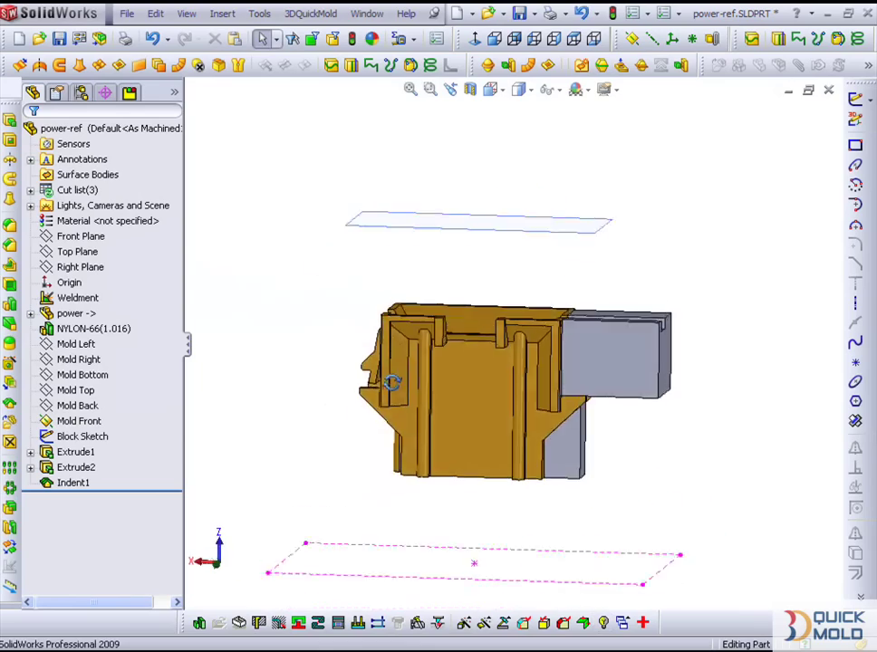
{"action": "scroll", "coordinate": [485, 380], "scroll_direction": "down", "scroll_amount": 3}
{"action": "mouse_move", "coordinate": [483, 366]}
{"action": "middle_mouse_down"}
{"action": "mouse_move", "coordinate": [411, 354]}
{"action": "mouse_move", "coordinate": [481, 347]}
{"action": "mouse_move", "coordinate": [499, 372]}
{"action": "middle_mouse_up"}
{"action": "scroll", "coordinate": [538, 309], "scroll_direction": "down", "scroll_amount": 3}
{"action": "scroll", "coordinate": [554, 328], "scroll_direction": "down", "scroll_amount": 2}
{"action": "scroll", "coordinate": [541, 343], "scroll_direction": "down", "scroll_amount": 2}
{"action": "scroll", "coordinate": [534, 340], "scroll_direction": "down", "scroll_amount": 1}
{"action": "mouse_move", "coordinate": [521, 335]}
{"action": "middle_mouse_down"}
{"action": "mouse_move", "coordinate": [523, 276]}
{"action": "mouse_move", "coordinate": [546, 415]}
{"action": "mouse_move", "coordinate": [545, 330]}
{"action": "middle_mouse_up"}
{"action": "scroll", "coordinate": [543, 327], "scroll_direction": "down", "scroll_amount": 2}
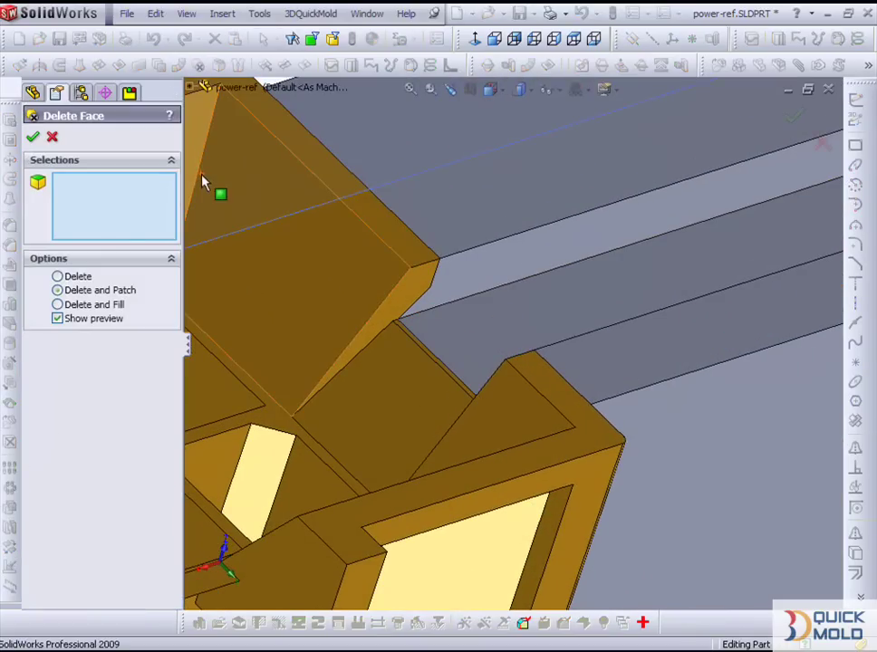
Delete and patch the grey block's three slot faces, creating DeleteFace1
{"action": "left_click", "coordinate": [81, 290]}
{"action": "left_click", "coordinate": [472, 304]}
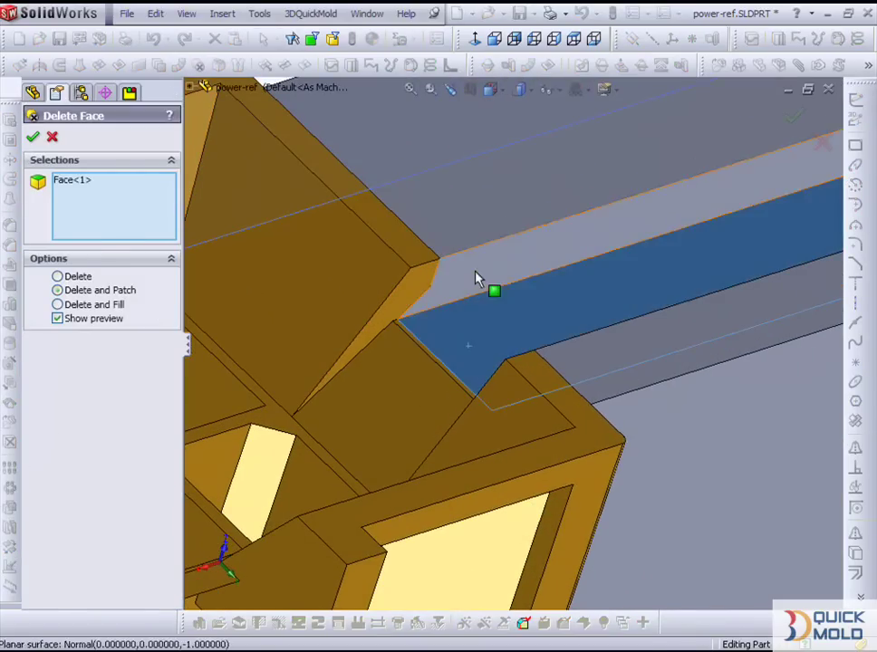
{"action": "left_click", "coordinate": [544, 337]}
{"action": "mouse_move", "coordinate": [545, 337]}
{"action": "middle_mouse_down"}
{"action": "mouse_move", "coordinate": [593, 402]}
{"action": "mouse_move", "coordinate": [444, 319]}
{"action": "middle_mouse_up"}
{"action": "left_click", "coordinate": [593, 402]}
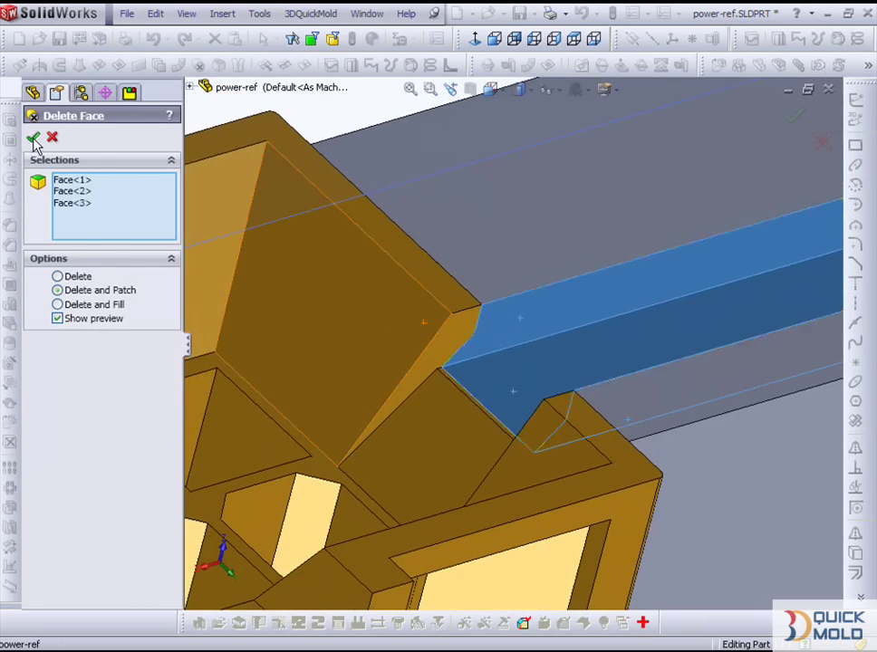
{"action": "left_click", "coordinate": [33, 136]}
Orbit to a front isometric view and select the Right Plane
{"action": "scroll", "coordinate": [485, 404], "scroll_direction": "up", "scroll_amount": 5}
{"action": "scroll", "coordinate": [403, 433], "scroll_direction": "up", "scroll_amount": 2}
{"action": "mouse_move", "coordinate": [403, 433]}
{"action": "middle_mouse_down"}
{"action": "mouse_move", "coordinate": [441, 407]}
{"action": "mouse_move", "coordinate": [421, 355]}
{"action": "mouse_move", "coordinate": [364, 378]}
{"action": "mouse_move", "coordinate": [534, 415]}
{"action": "mouse_move", "coordinate": [431, 352]}
{"action": "middle_mouse_up"}
{"action": "scroll", "coordinate": [446, 348], "scroll_direction": "down", "scroll_amount": 3}
{"action": "scroll", "coordinate": [446, 348], "scroll_direction": "up", "scroll_amount": 1}
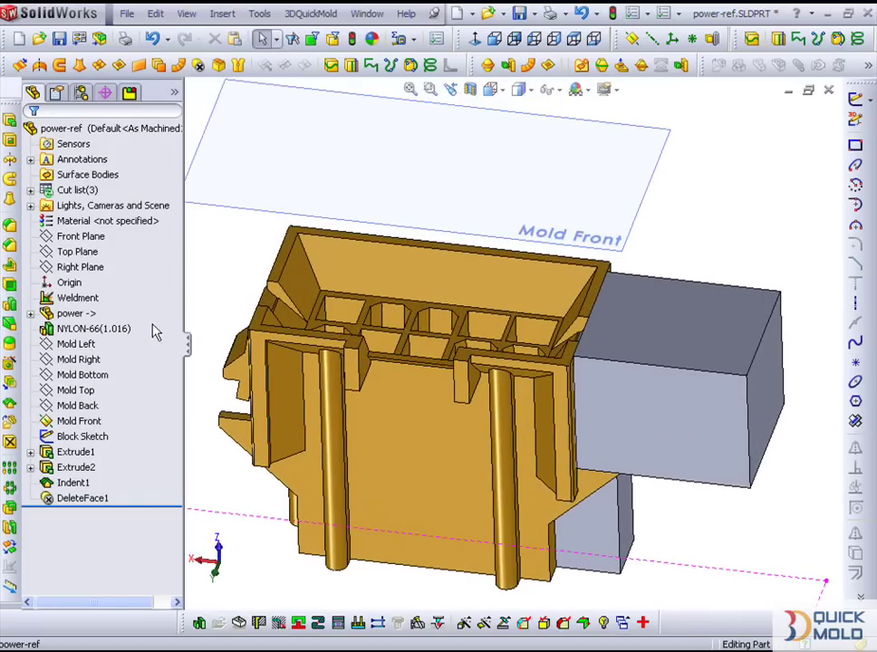
{"action": "left_click", "coordinate": [86, 267]}
Mirror the Extrude1 and DeleteFace1 blocks across the Right Plane as Mirror1
{"action": "left_click", "coordinate": [228, 15]}
{"action": "mouse_move", "coordinate": [263, 88]}
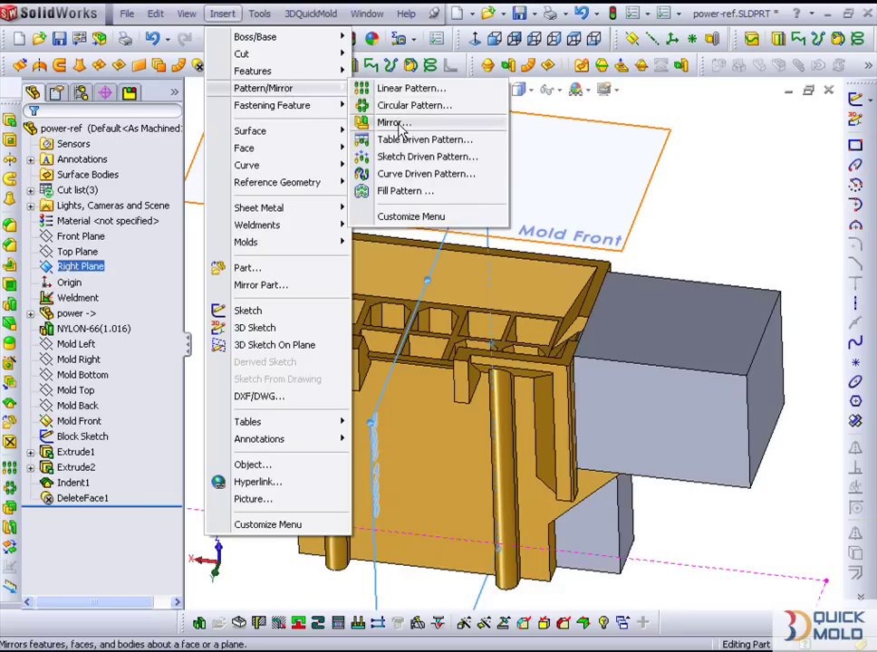
{"action": "left_click", "coordinate": [387, 122]}
{"action": "left_click", "coordinate": [166, 323]}
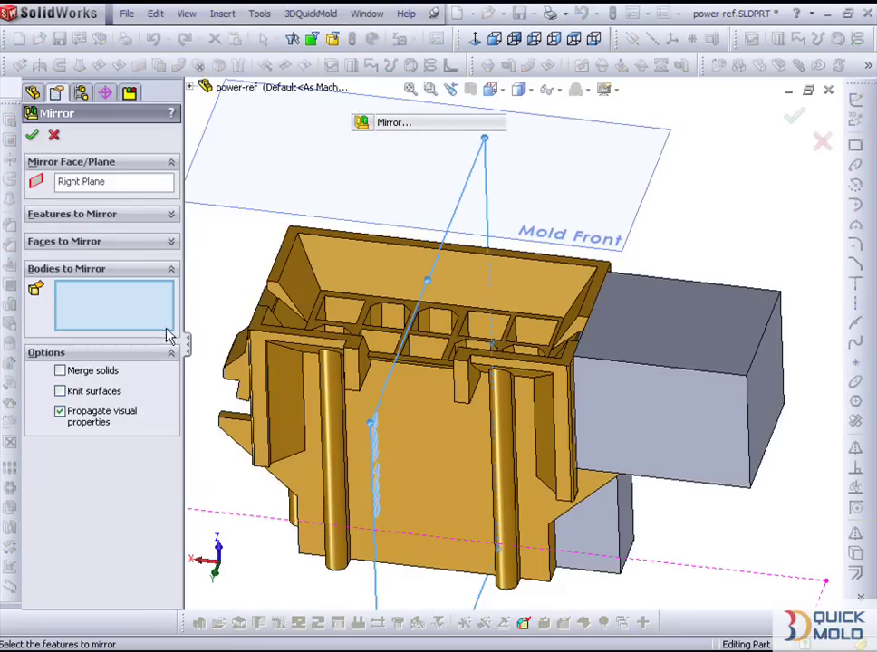
{"action": "left_click", "coordinate": [616, 543]}
{"action": "left_click", "coordinate": [657, 476]}
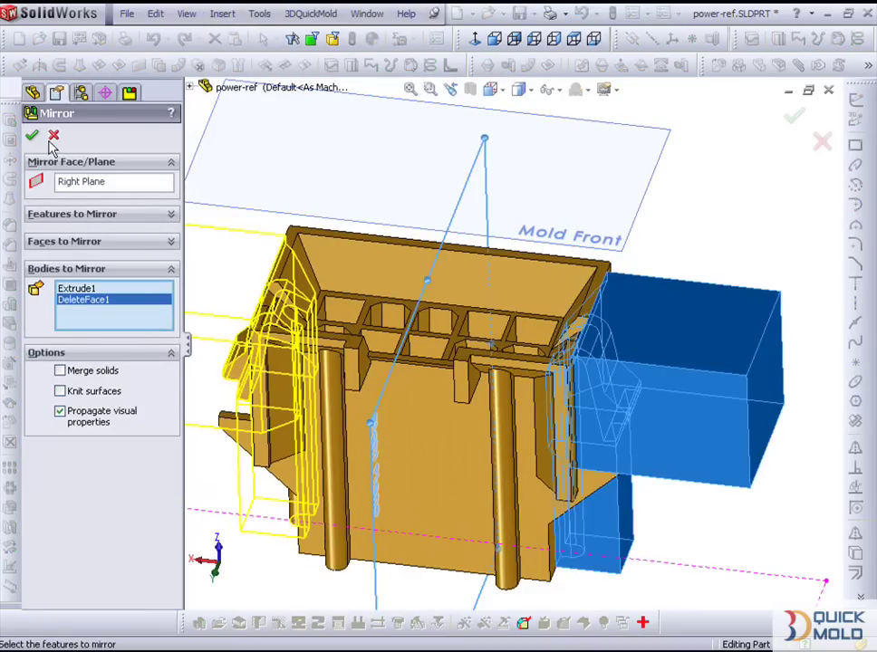
{"action": "key", "text": "Return"}
{"action": "mouse_move", "coordinate": [371, 362]}
{"action": "middle_mouse_down"}
{"action": "mouse_move", "coordinate": [387, 349]}
{"action": "mouse_move", "coordinate": [333, 358]}
{"action": "mouse_move", "coordinate": [372, 382]}
{"action": "mouse_move", "coordinate": [376, 353]}
{"action": "middle_mouse_up"}
{"action": "left_click", "coordinate": [362, 351]}
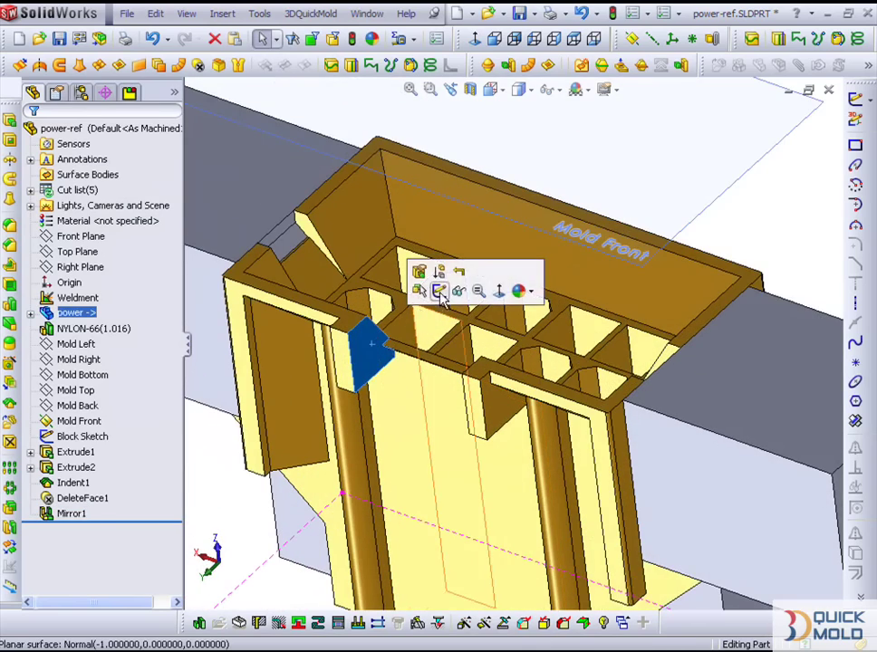
Sketch on the angled face, convert its edges, and trim the outline lines to a corner
{"action": "left_click", "coordinate": [416, 270]}
{"action": "scroll", "coordinate": [405, 354], "scroll_direction": "down", "scroll_amount": 3}
{"action": "scroll", "coordinate": [331, 370], "scroll_direction": "down", "scroll_amount": 2}
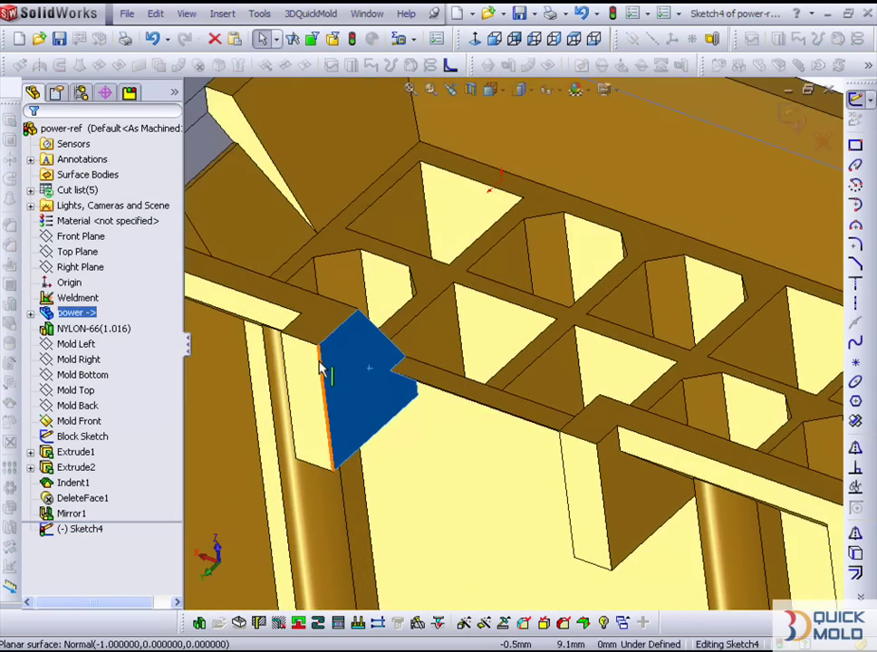
{"action": "scroll", "coordinate": [371, 367], "scroll_direction": "down", "scroll_amount": 1}
{"action": "scroll", "coordinate": [405, 371], "scroll_direction": "down", "scroll_amount": 1}
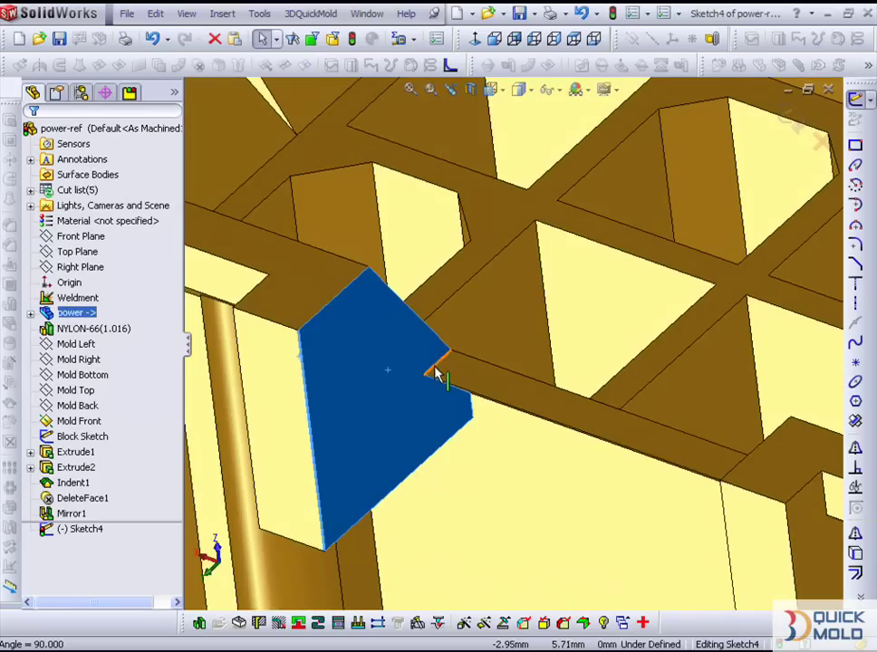
{"action": "key", "text": "Escape"}
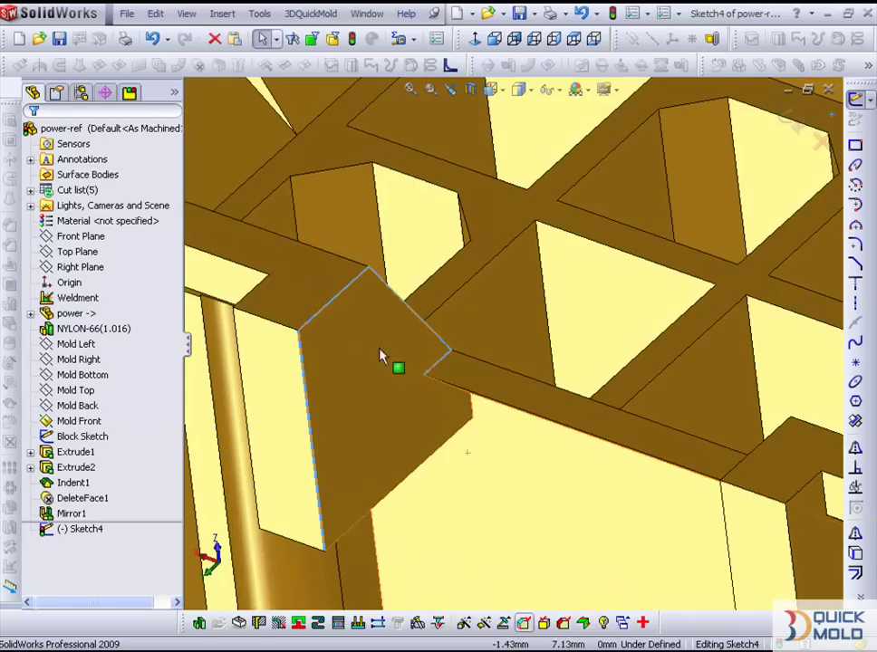
{"action": "left_click", "coordinate": [854, 554]}
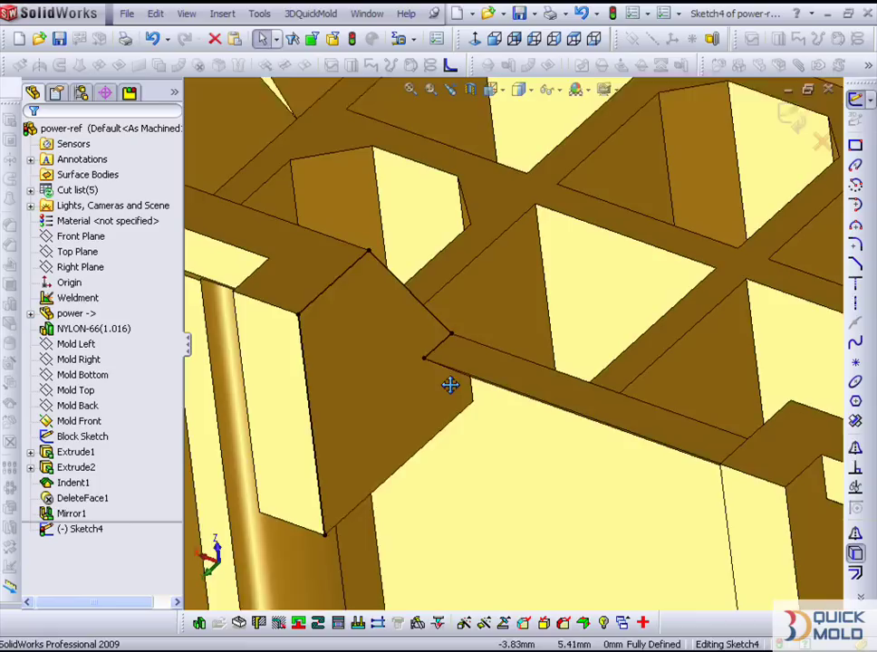
{"action": "left_click", "coordinate": [860, 598]}
{"action": "left_click", "coordinate": [734, 556]}
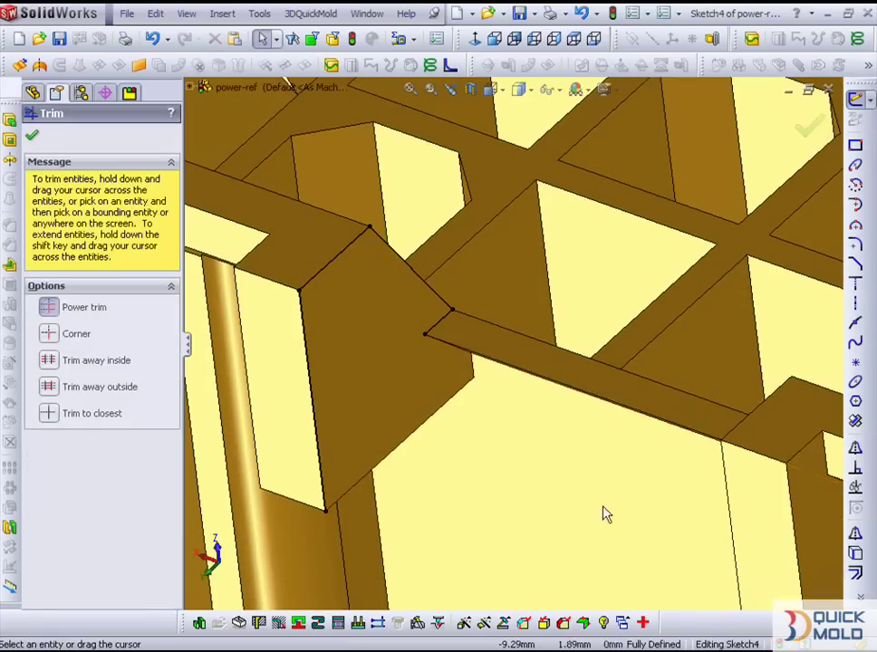
{"action": "scroll", "coordinate": [426, 390], "scroll_direction": "down", "scroll_amount": 1}
{"action": "left_click", "coordinate": [49, 334]}
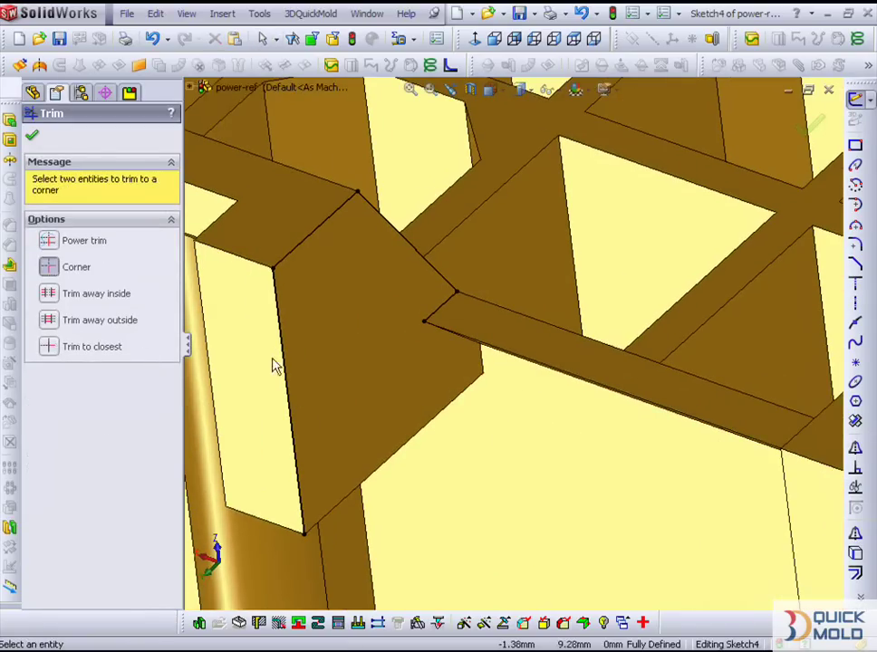
{"action": "left_click", "coordinate": [285, 349]}
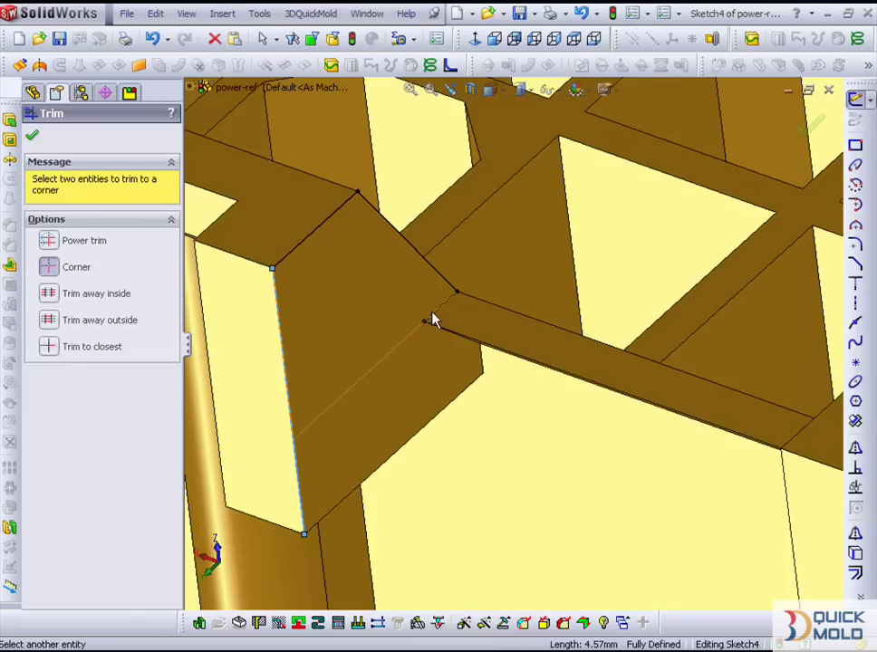
Extrude the sketch up to the neighbouring surface as Extrude3
{"action": "key", "text": "e"}
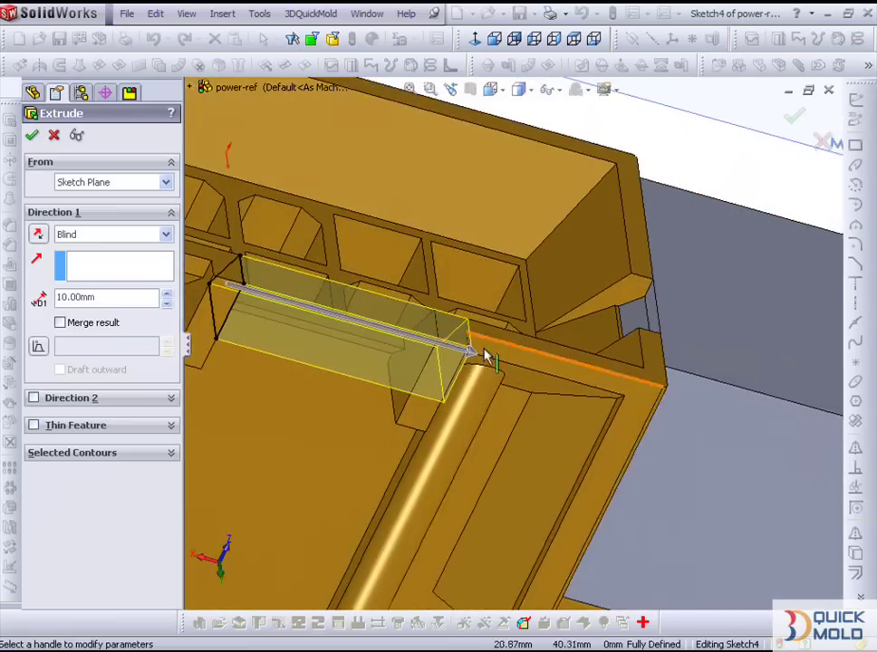
{"action": "left_click", "coordinate": [433, 345]}
{"action": "key", "text": "Return"}
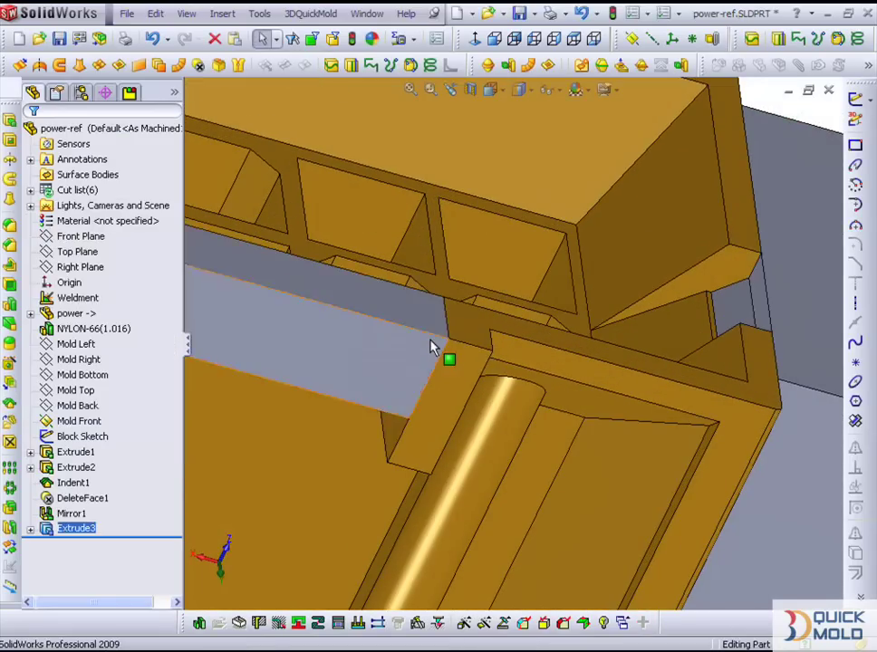
{"action": "middle_click_drag", "start_coordinate": [431, 344], "coordinate": [381, 324]}
{"action": "middle_click_drag", "start_coordinate": [401, 353], "coordinate": [415, 404]}
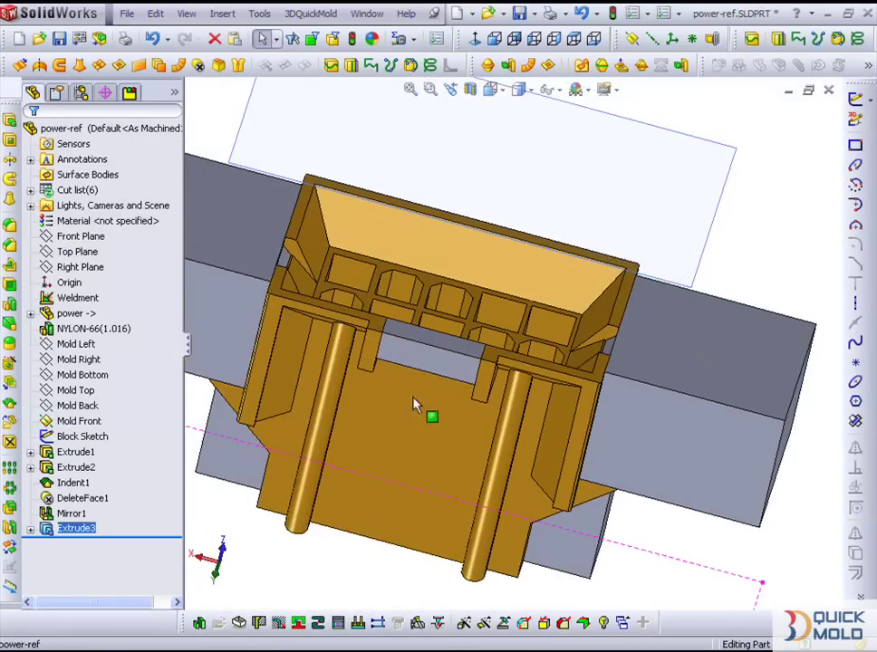
Close the ribbed top with a solid patch extended 1.00 mm from the rib-top face
{"action": "left_click", "coordinate": [464, 624]}
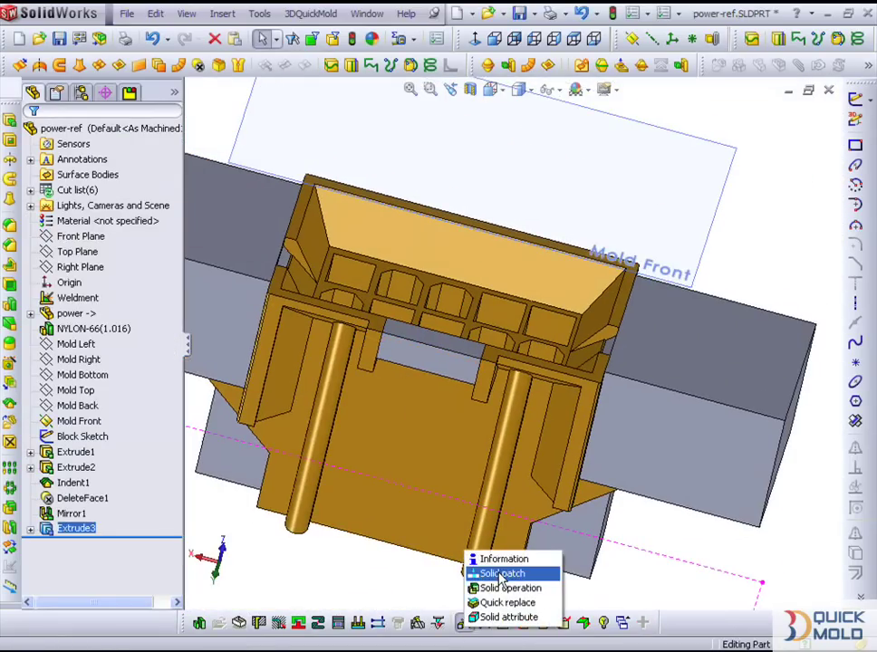
{"action": "left_click", "coordinate": [501, 574]}
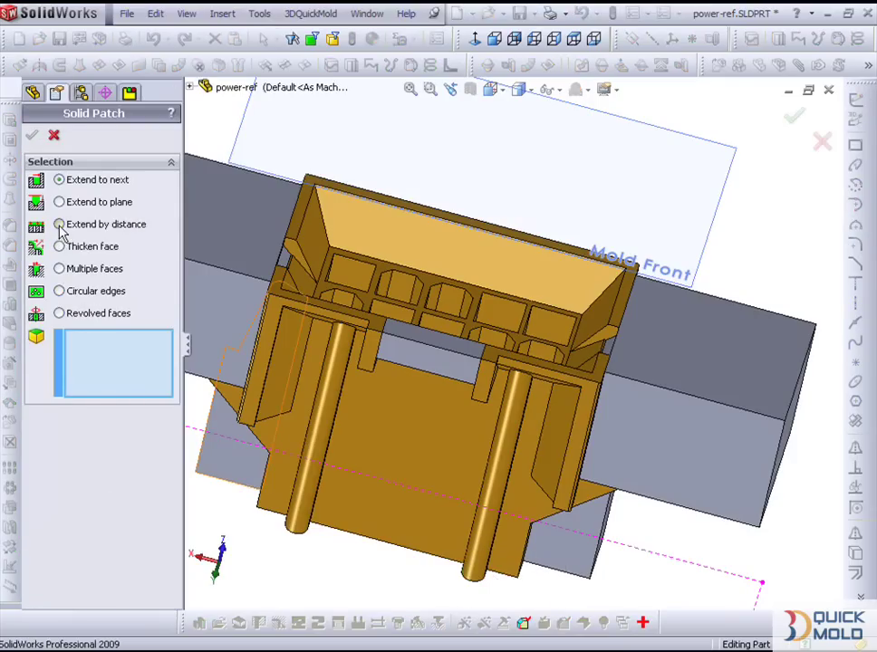
{"action": "left_click", "coordinate": [58, 223]}
{"action": "middle_click_drag", "start_coordinate": [344, 299], "coordinate": [381, 290]}
{"action": "left_click", "coordinate": [383, 274]}
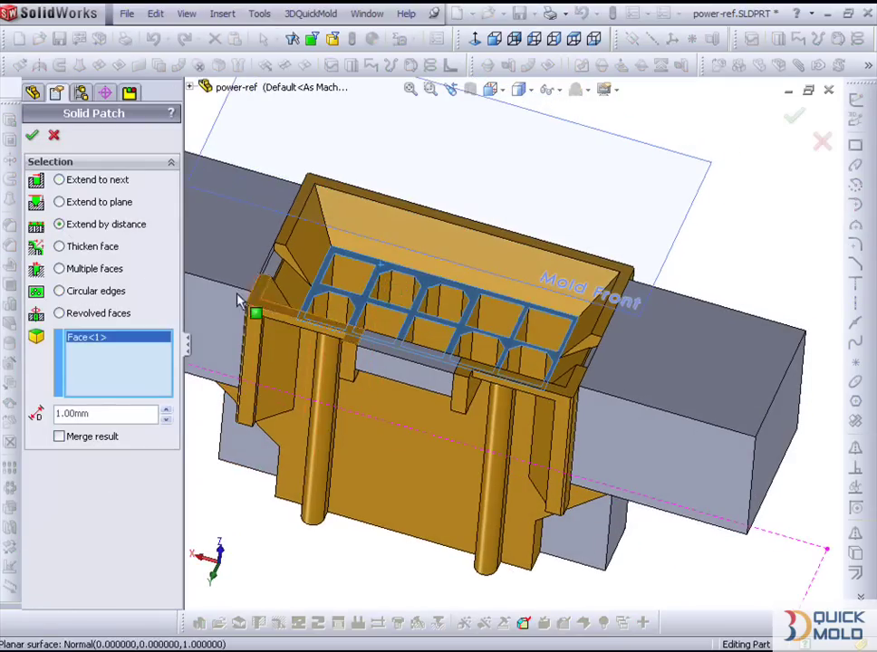
{"action": "left_click", "coordinate": [33, 136]}
{"action": "mouse_move", "coordinate": [333, 294]}
{"action": "middle_mouse_down"}
{"action": "mouse_move", "coordinate": [358, 287]}
{"action": "mouse_move", "coordinate": [361, 313]}
{"action": "mouse_move", "coordinate": [390, 333]}
{"action": "middle_mouse_up"}
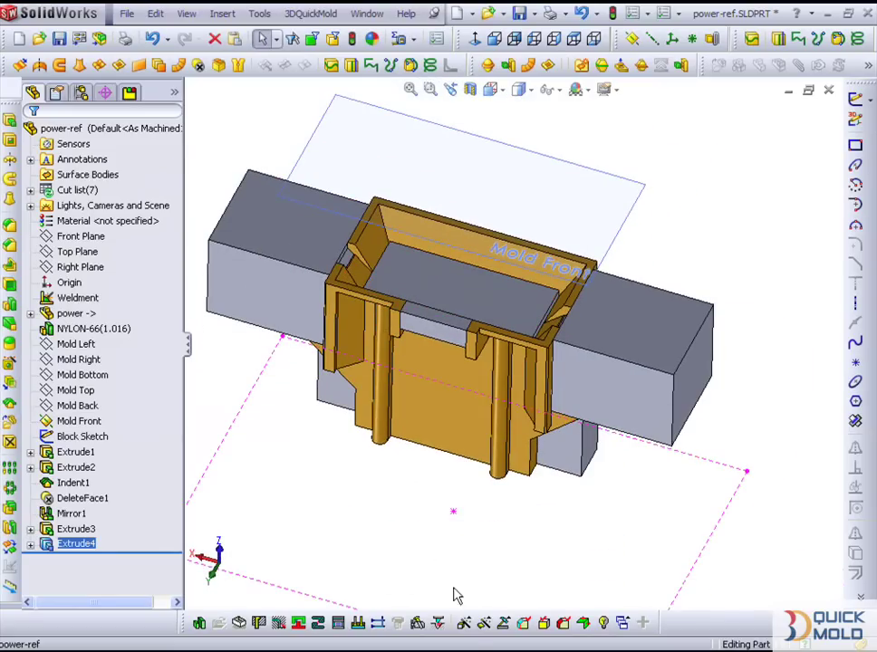
{"action": "left_click", "coordinate": [465, 625]}
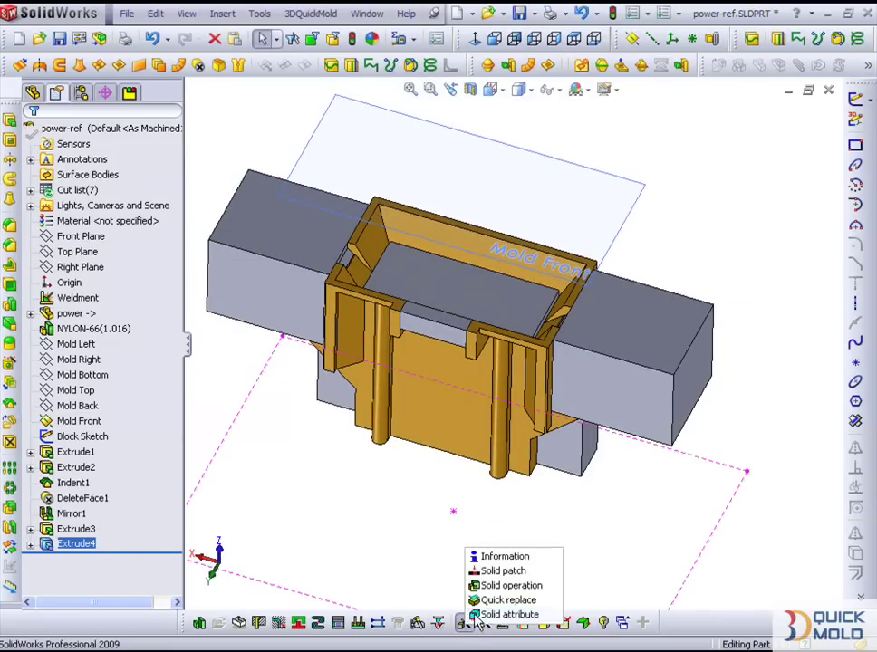
Mark the top patch block and small filler block as cavity patches
{"action": "left_click", "coordinate": [496, 614]}
{"action": "left_click", "coordinate": [59, 179]}
{"action": "left_click", "coordinate": [411, 275]}
{"action": "left_click", "coordinate": [435, 332]}
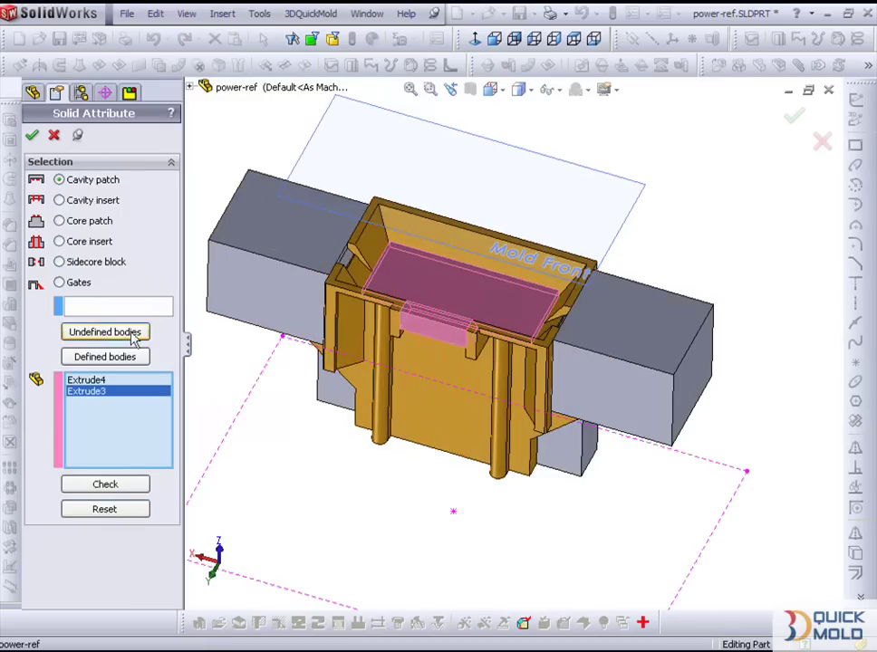
{"action": "left_click", "coordinate": [35, 136]}
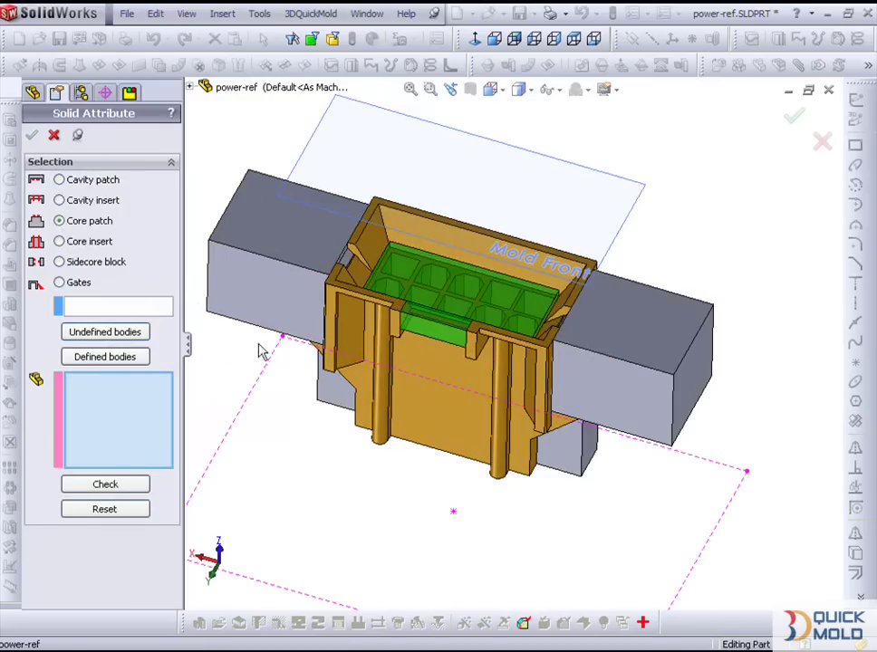
Mark the left and right lower blocks as core patches
{"action": "left_click", "coordinate": [330, 391]}
{"action": "left_click", "coordinate": [568, 462]}
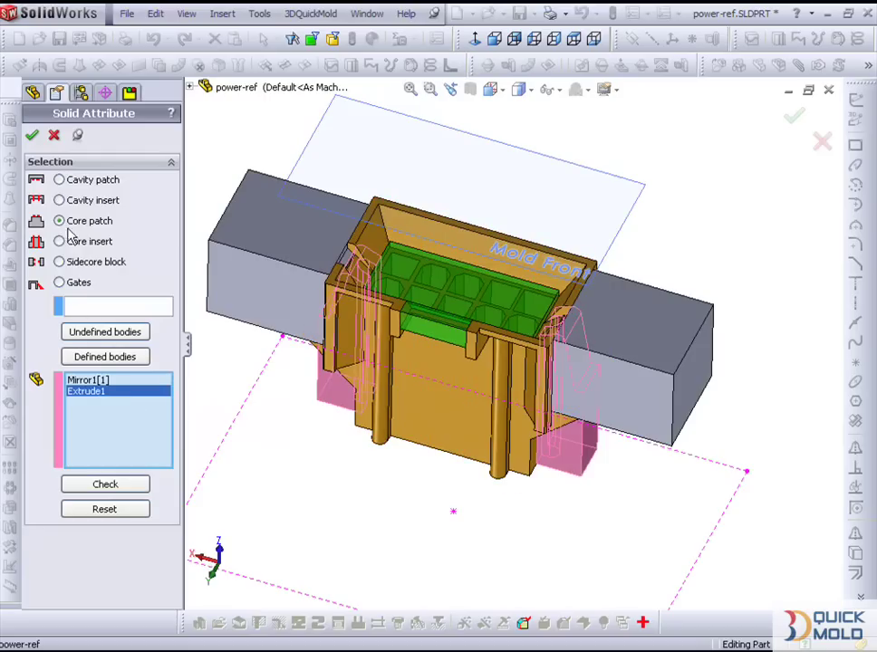
{"action": "left_click", "coordinate": [33, 138]}
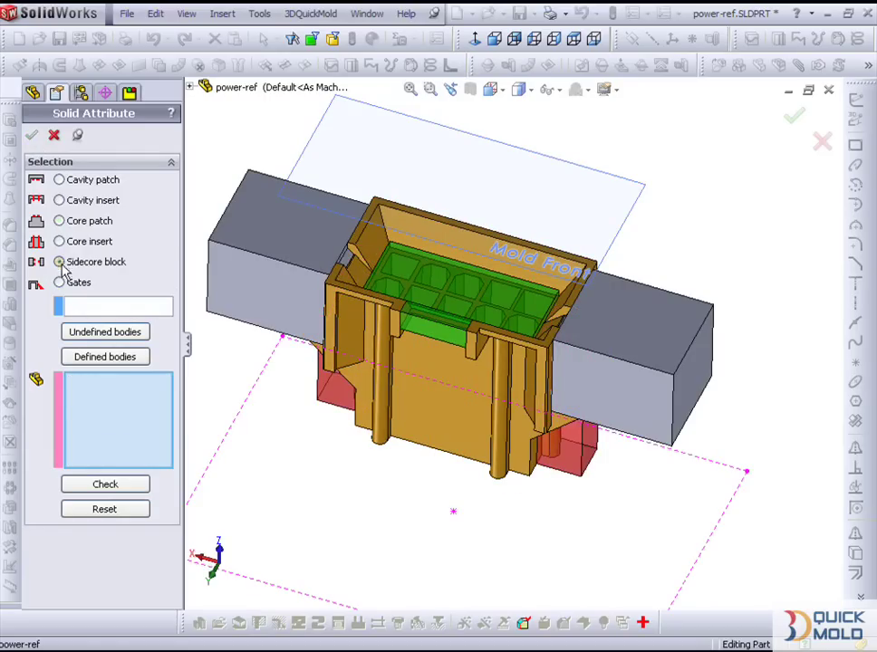
Mark the left and right grey blocks as sidecore blocks and confirm the attributes
{"action": "left_click", "coordinate": [60, 262]}
{"action": "left_click", "coordinate": [244, 307]}
{"action": "left_click", "coordinate": [626, 397]}
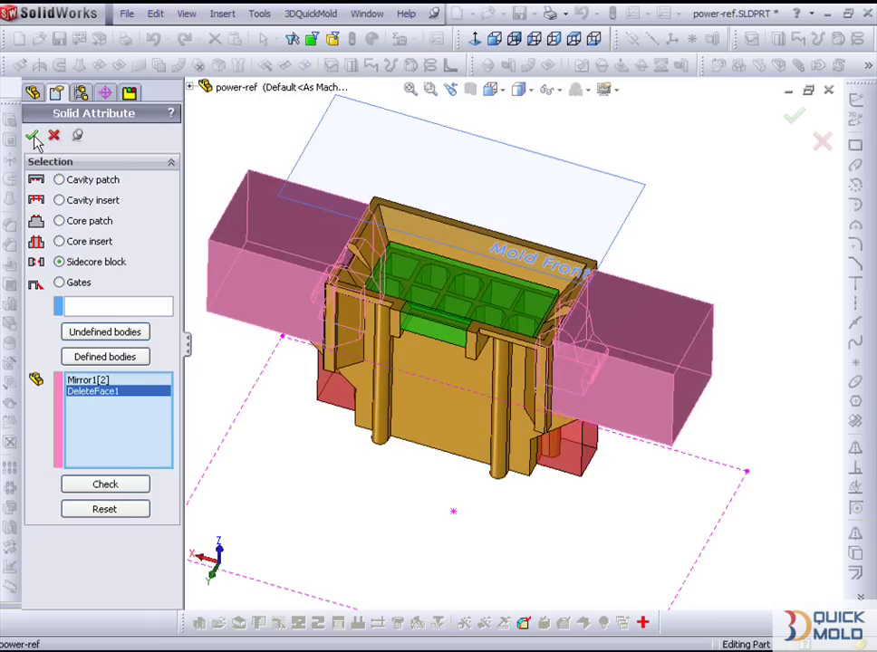
{"action": "left_click", "coordinate": [32, 136]}
{"action": "left_click", "coordinate": [54, 136]}
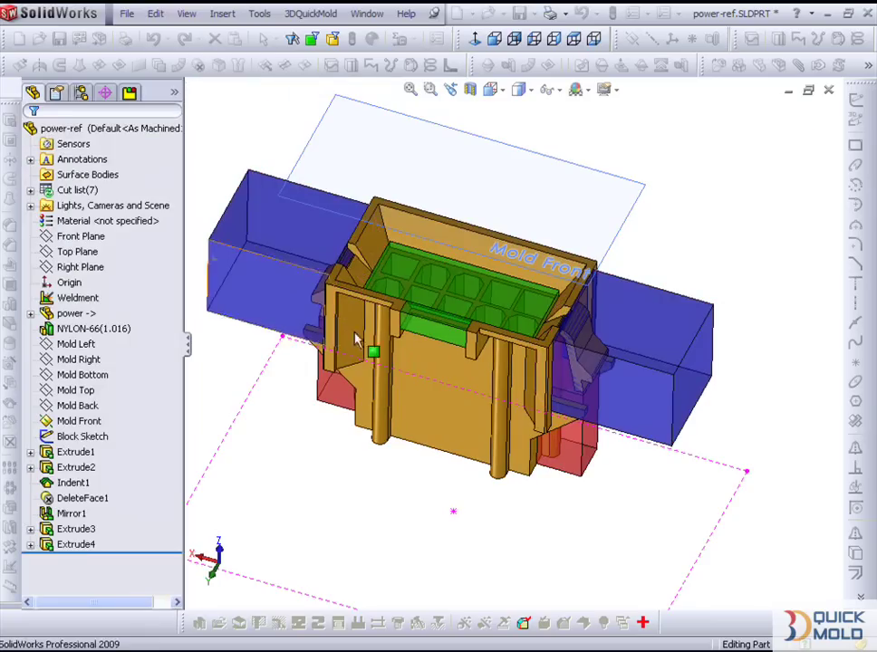
Start a sketch on the top rim face and convert the Block Sketch outline into it
{"action": "scroll", "coordinate": [404, 358], "scroll_direction": "down", "scroll_amount": 6}
{"action": "left_click", "coordinate": [429, 308]}
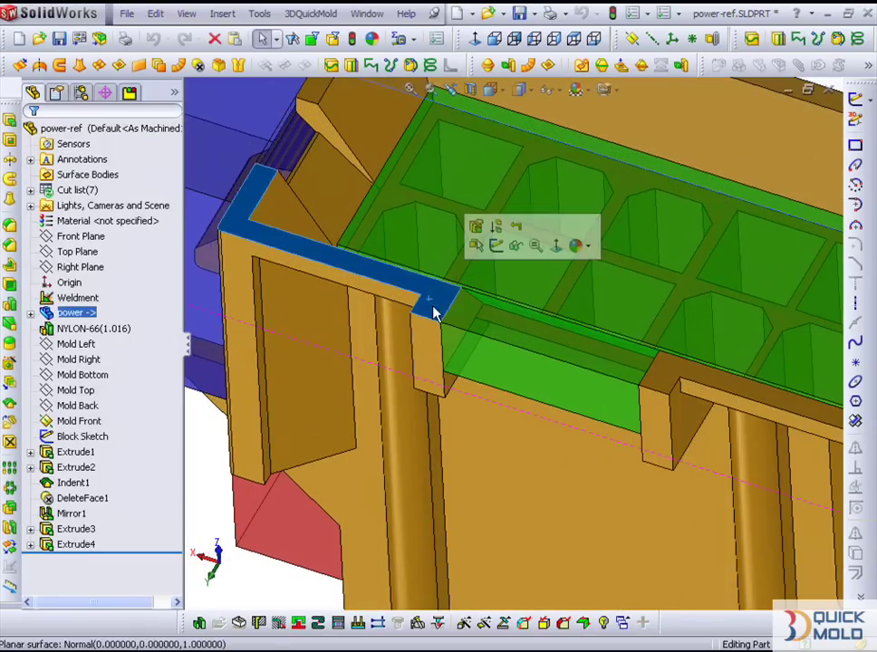
{"action": "left_click", "coordinate": [494, 246]}
{"action": "left_click", "coordinate": [473, 41]}
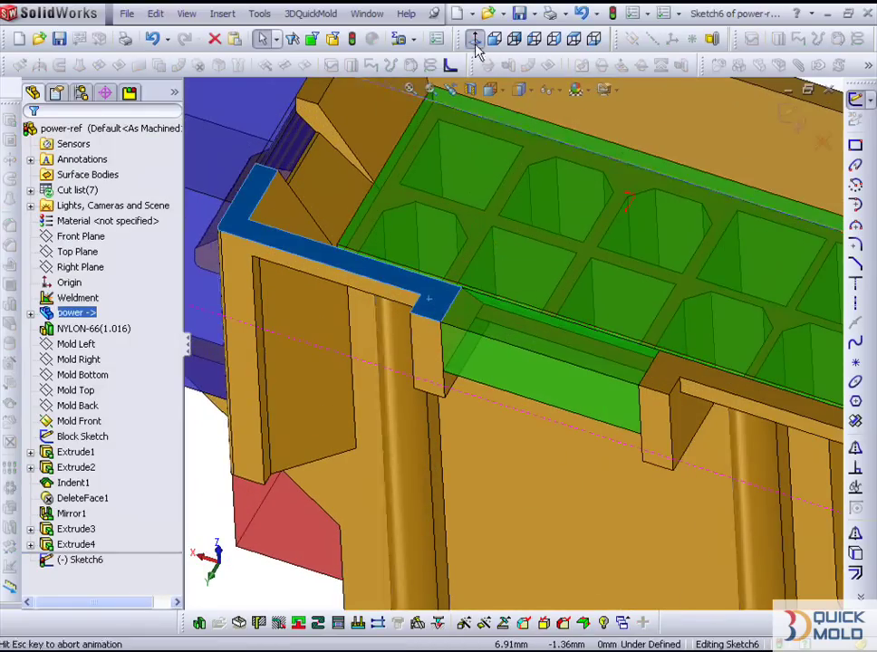
{"action": "left_click", "coordinate": [90, 437]}
{"action": "left_click", "coordinate": [854, 555]}
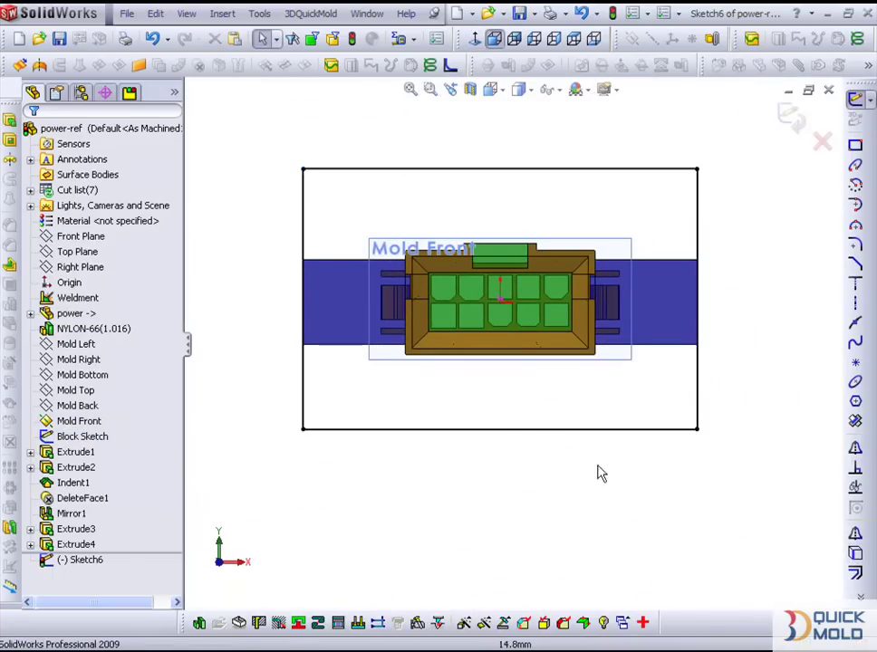
Draw a corner rectangle spanning the mold from its top-left to bottom-right corner
{"action": "key", "text": "r"}
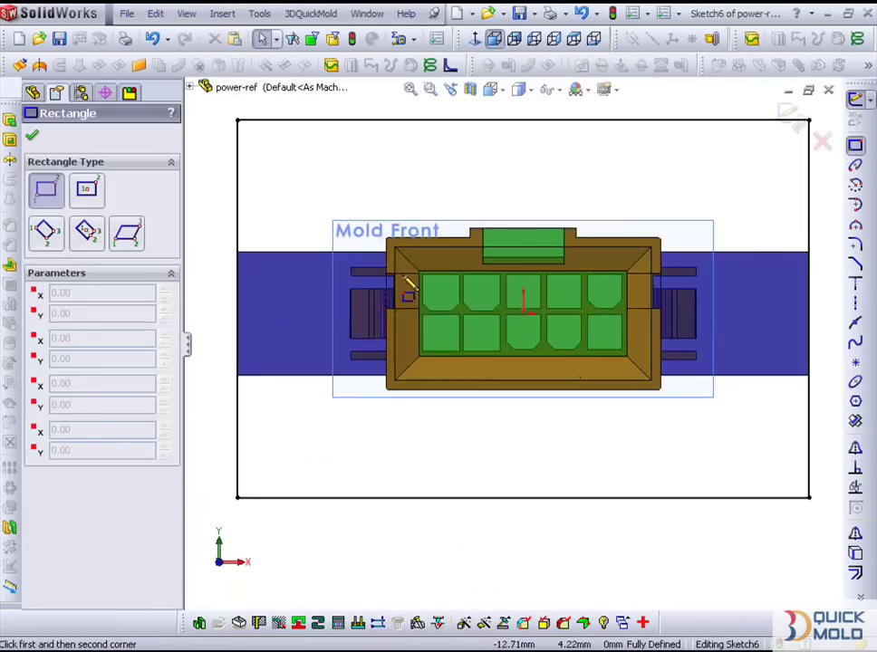
{"action": "scroll", "coordinate": [407, 283], "scroll_direction": "down", "scroll_amount": 3}
{"action": "scroll", "coordinate": [413, 270], "scroll_direction": "down", "scroll_amount": 2}
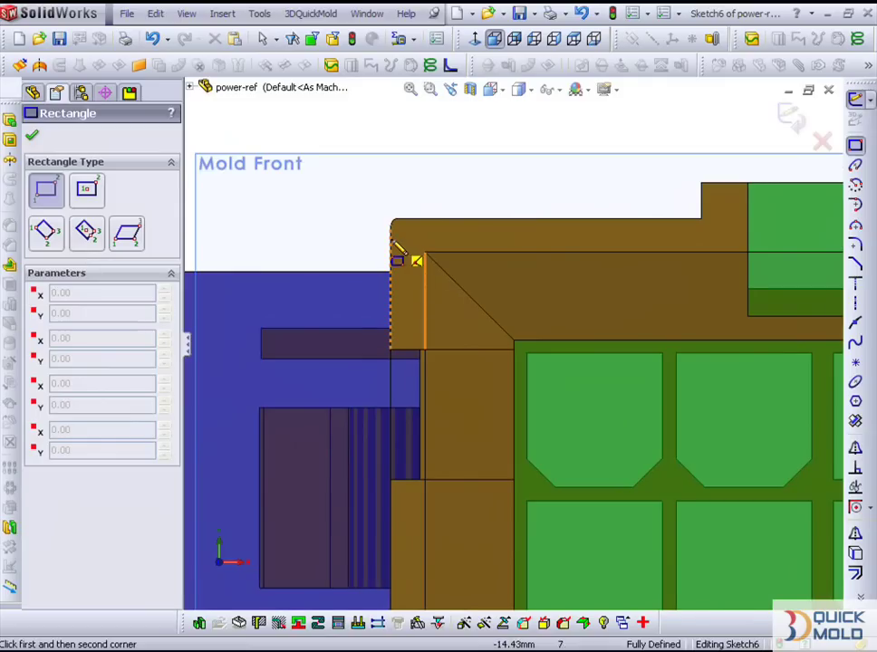
{"action": "left_click", "coordinate": [391, 243]}
{"action": "scroll", "coordinate": [505, 402], "scroll_direction": "up", "scroll_amount": 2}
{"action": "scroll", "coordinate": [649, 513], "scroll_direction": "up", "scroll_amount": 3}
{"action": "scroll", "coordinate": [773, 464], "scroll_direction": "down", "scroll_amount": 2}
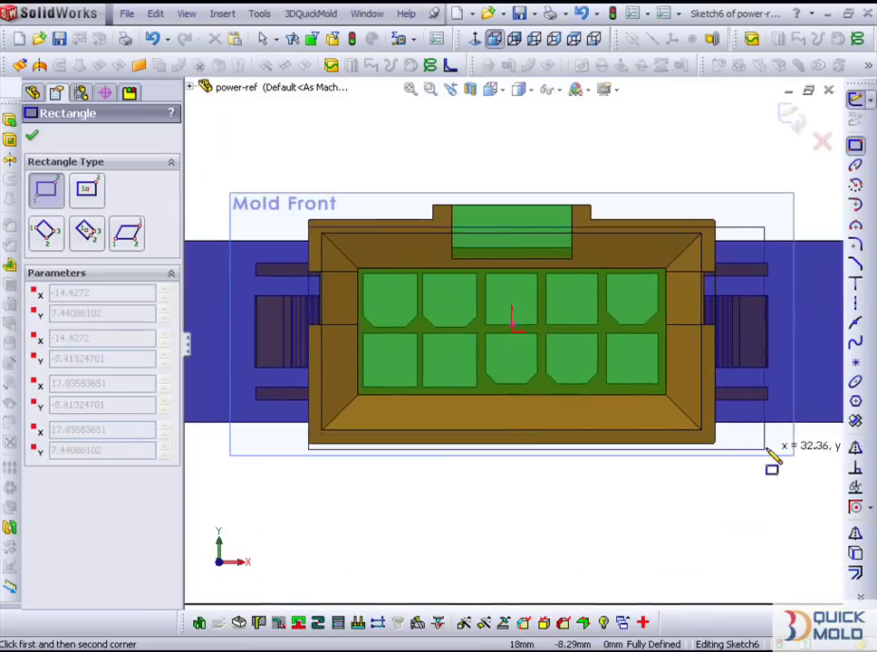
{"action": "scroll", "coordinate": [679, 414], "scroll_direction": "down", "scroll_amount": 4}
{"action": "left_click", "coordinate": [645, 428]}
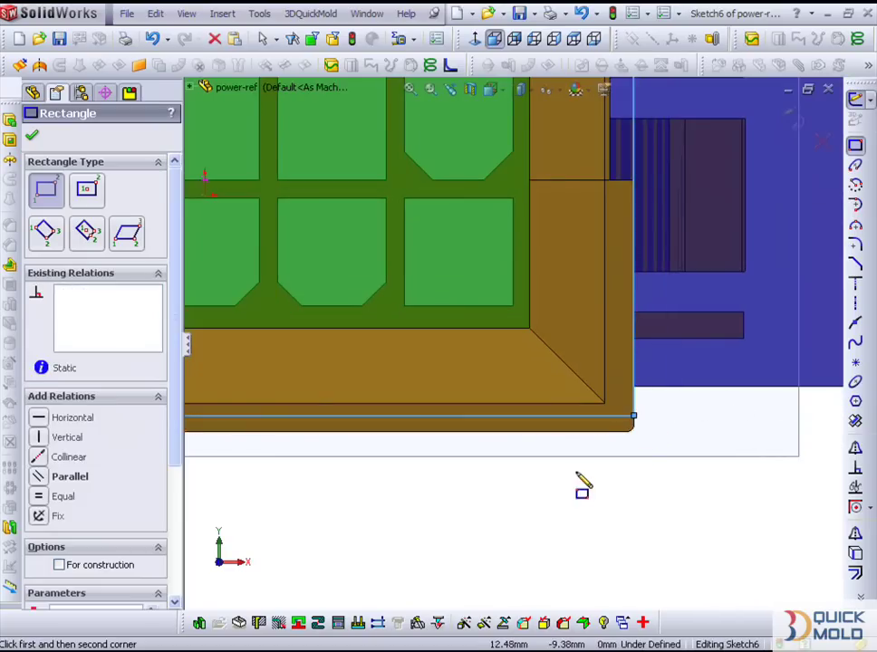
{"action": "scroll", "coordinate": [444, 453], "scroll_direction": "up", "scroll_amount": 3}
{"action": "scroll", "coordinate": [445, 462], "scroll_direction": "up", "scroll_amount": 1}
{"action": "middle_click_drag", "start_coordinate": [484, 441], "coordinate": [557, 458], "text": "ctrl"}
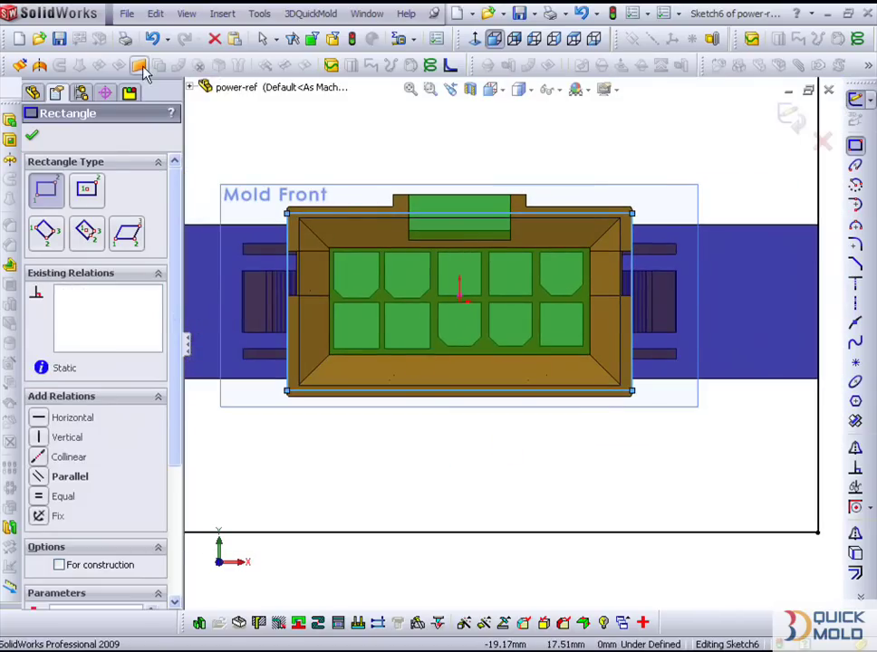
Create a planar surface from the rectangle
{"action": "left_click", "coordinate": [140, 68]}
{"action": "left_click", "coordinate": [32, 135]}
{"action": "mouse_move", "coordinate": [352, 407]}
{"action": "middle_mouse_down"}
{"action": "mouse_move", "coordinate": [406, 369]}
{"action": "mouse_move", "coordinate": [425, 406]}
{"action": "mouse_move", "coordinate": [392, 331]}
{"action": "mouse_move", "coordinate": [385, 365]}
{"action": "mouse_move", "coordinate": [380, 354]}
{"action": "mouse_move", "coordinate": [454, 378]}
{"action": "mouse_move", "coordinate": [338, 386]}
{"action": "middle_mouse_up"}
{"action": "scroll", "coordinate": [406, 368], "scroll_direction": "up", "scroll_amount": 2}
Set the planar surface as the Parting Surfaces group and open Product Assembly settings
{"action": "left_click", "coordinate": [339, 386]}
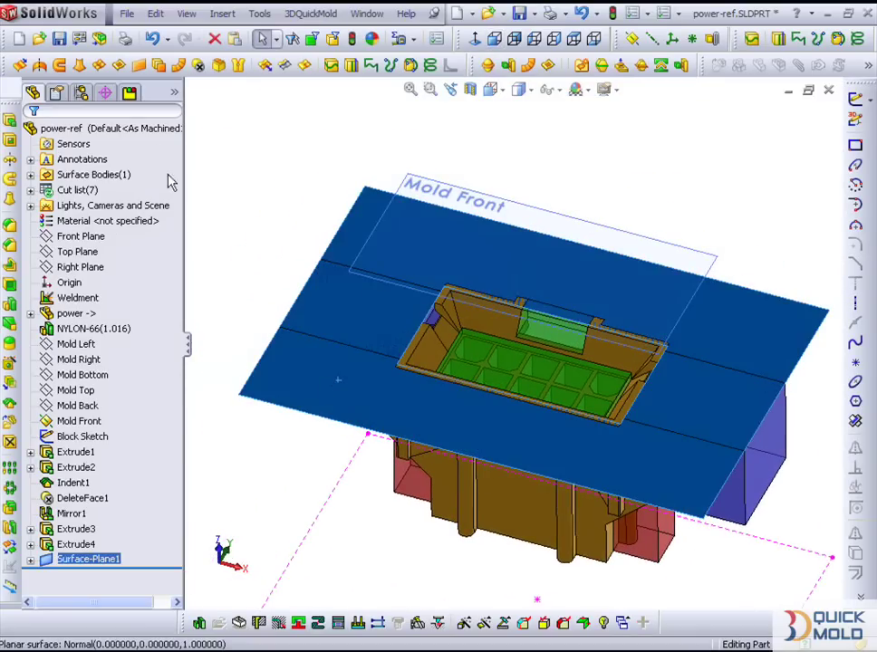
{"action": "left_click", "coordinate": [128, 92]}
{"action": "right_click", "coordinate": [118, 201]}
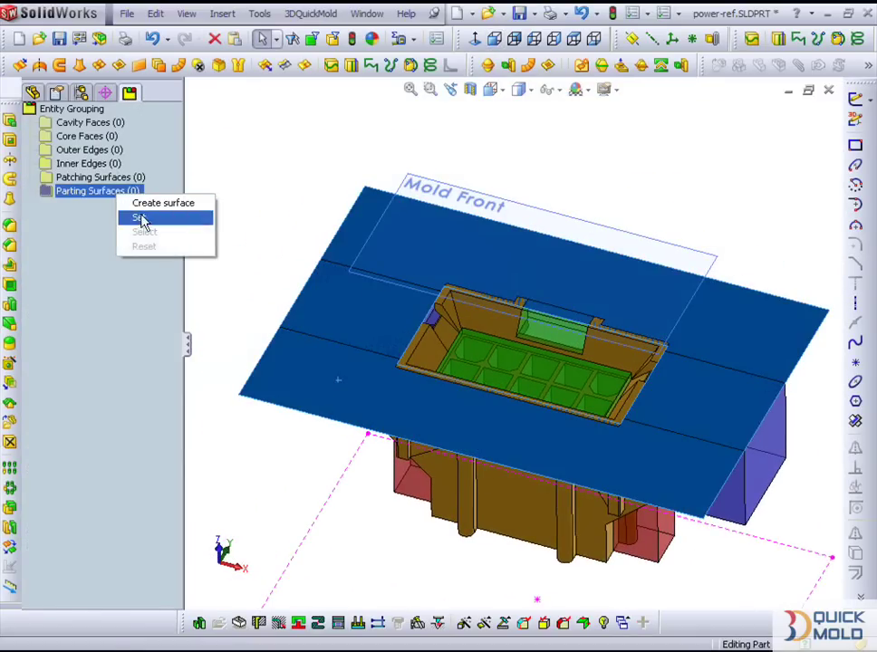
{"action": "left_click", "coordinate": [136, 217]}
{"action": "middle_click_drag", "start_coordinate": [388, 374], "coordinate": [342, 365], "text": "ctrl"}
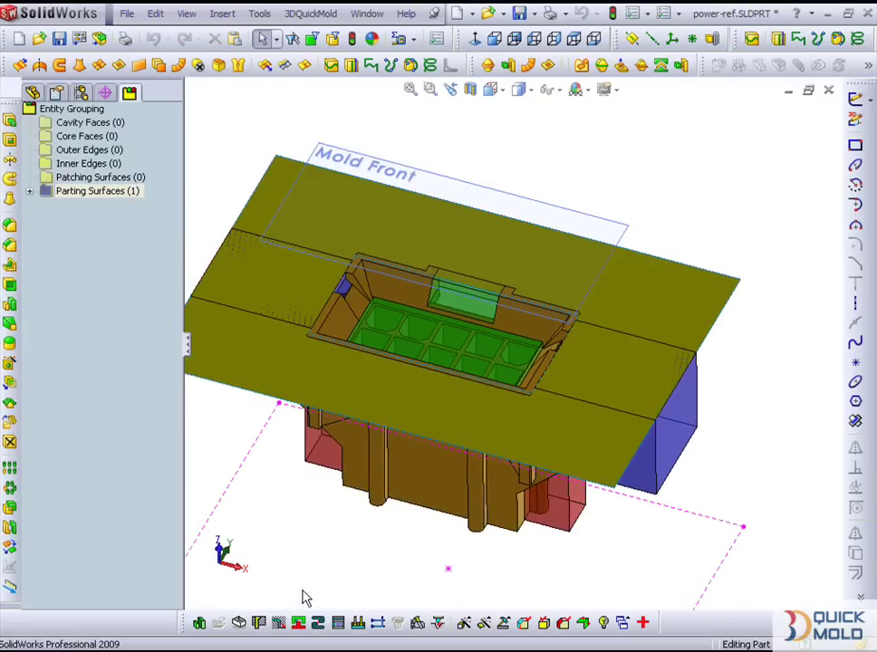
{"action": "left_click", "coordinate": [298, 624]}
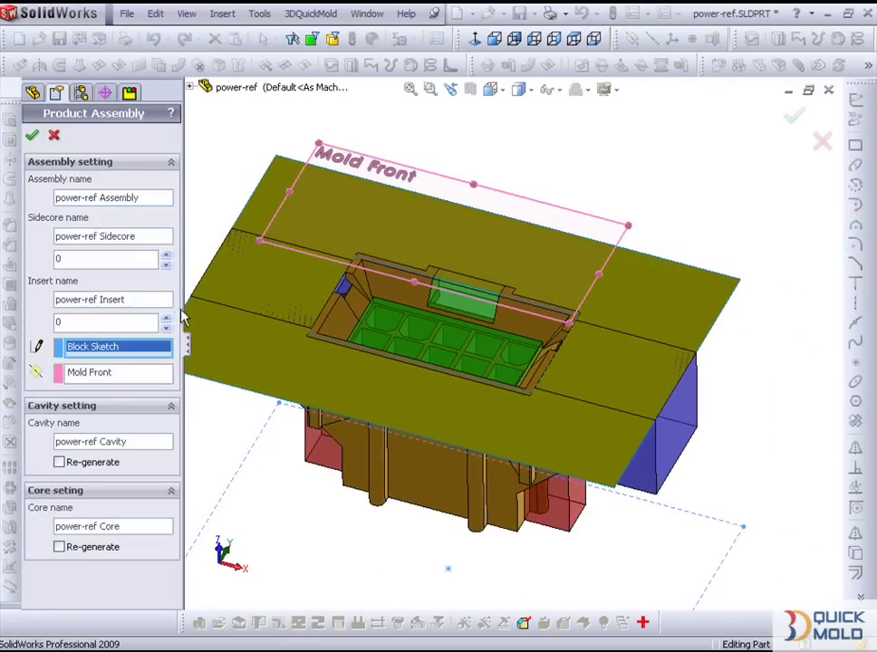
Accept Product Assembly with two sidecores and continue past the unspecified-faces warning
{"action": "left_click", "coordinate": [32, 136]}
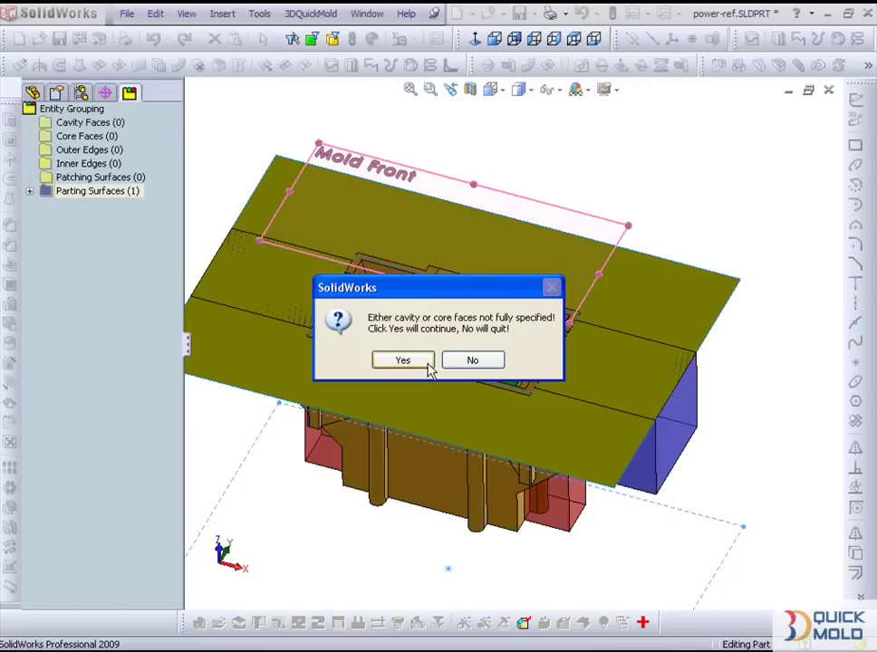
{"action": "left_click", "coordinate": [431, 362]}
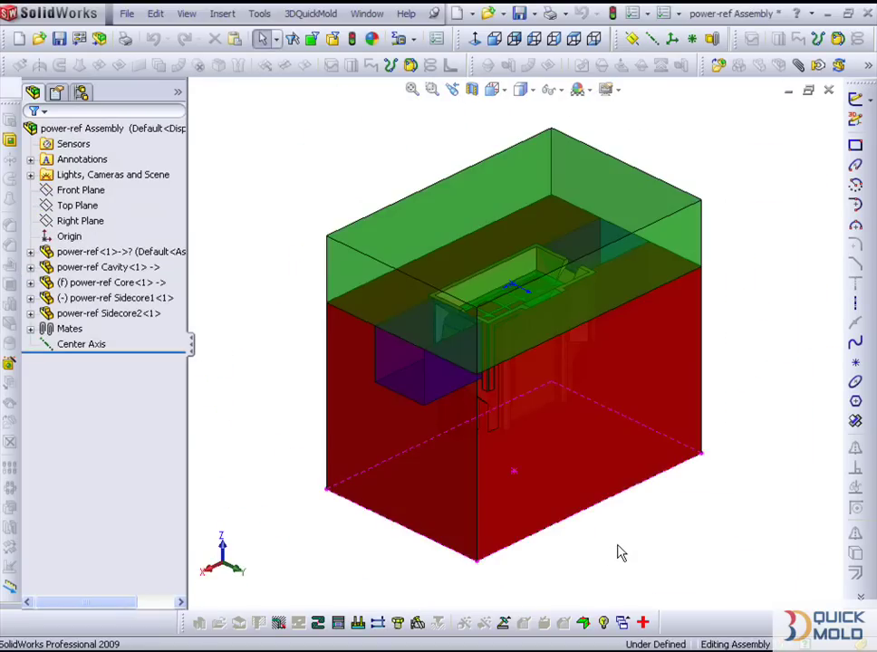
Paste the cavity bodies into the Cavity component
{"action": "scroll", "coordinate": [561, 538], "scroll_direction": "up", "scroll_amount": 3}
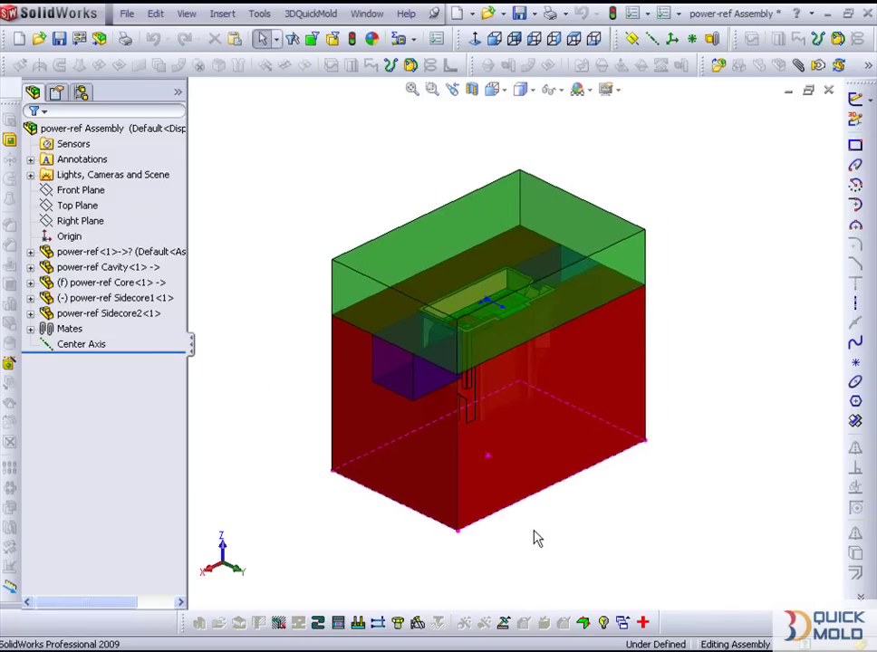
{"action": "left_click", "coordinate": [504, 625]}
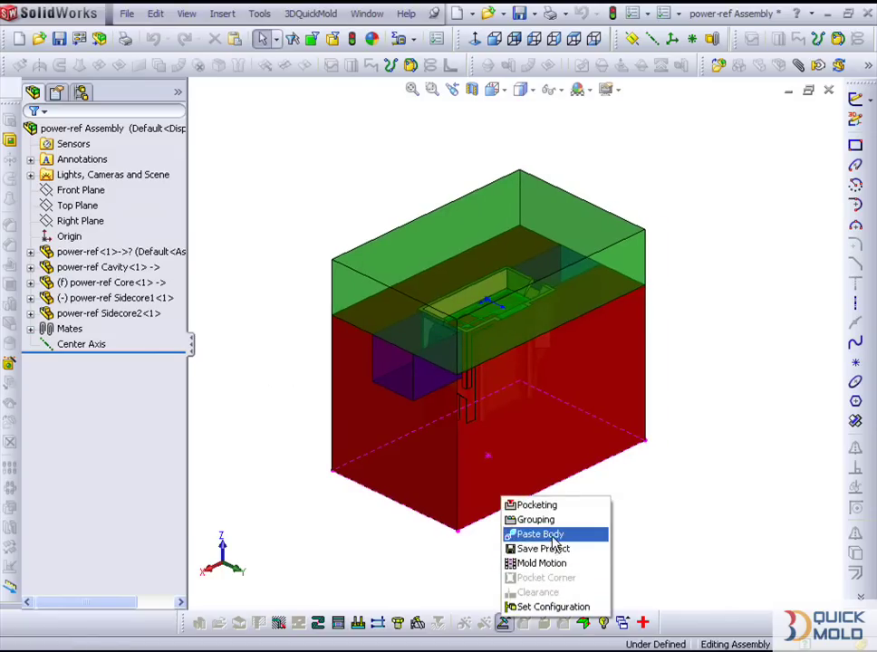
{"action": "left_click", "coordinate": [543, 532]}
{"action": "left_click", "coordinate": [352, 290]}
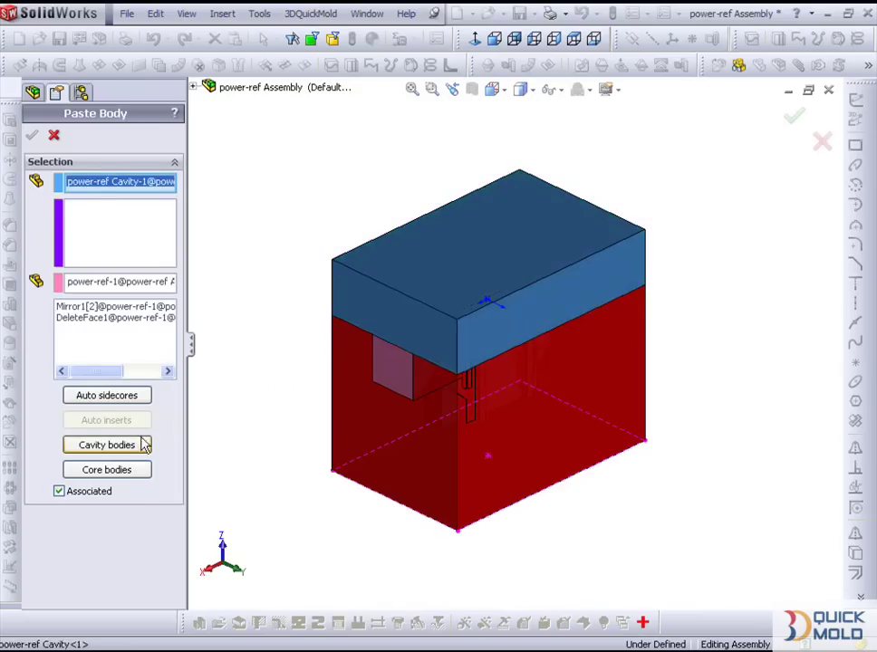
{"action": "left_click", "coordinate": [123, 450]}
{"action": "left_click", "coordinate": [34, 136]}
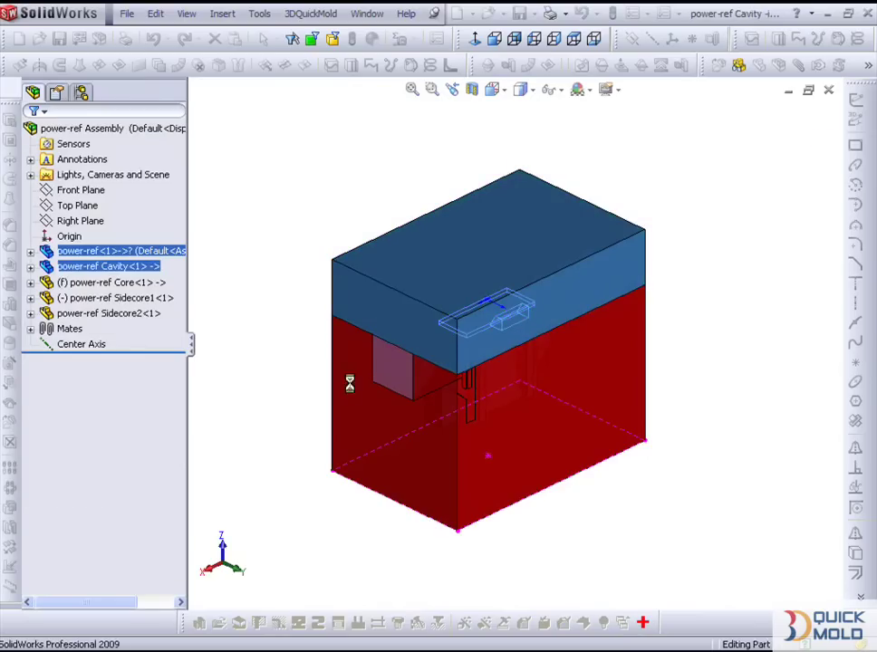
Paste the core bodies into the Core component
{"action": "left_click", "coordinate": [503, 623]}
{"action": "left_click", "coordinate": [535, 542]}
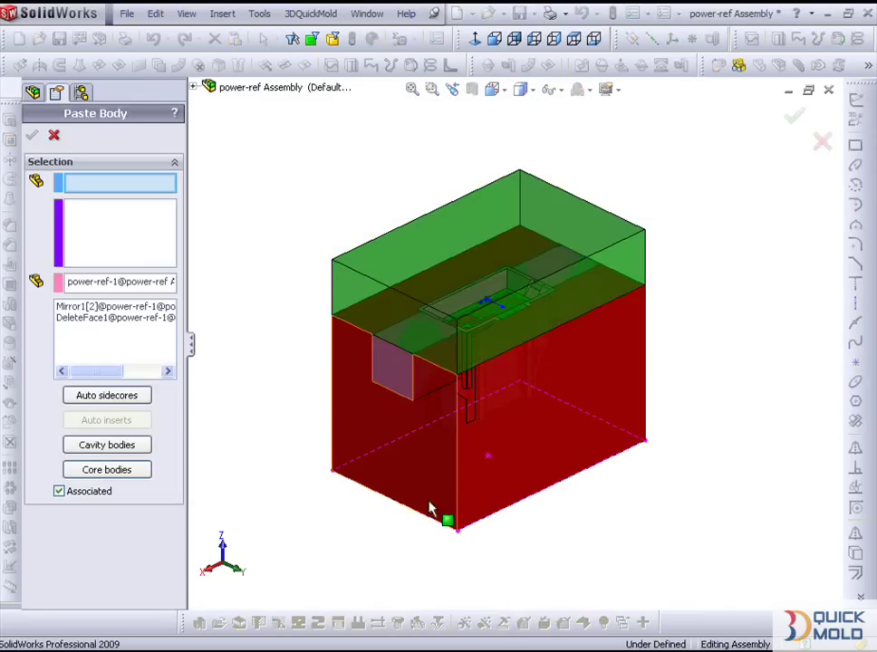
{"action": "left_click", "coordinate": [431, 507]}
{"action": "left_click", "coordinate": [127, 480]}
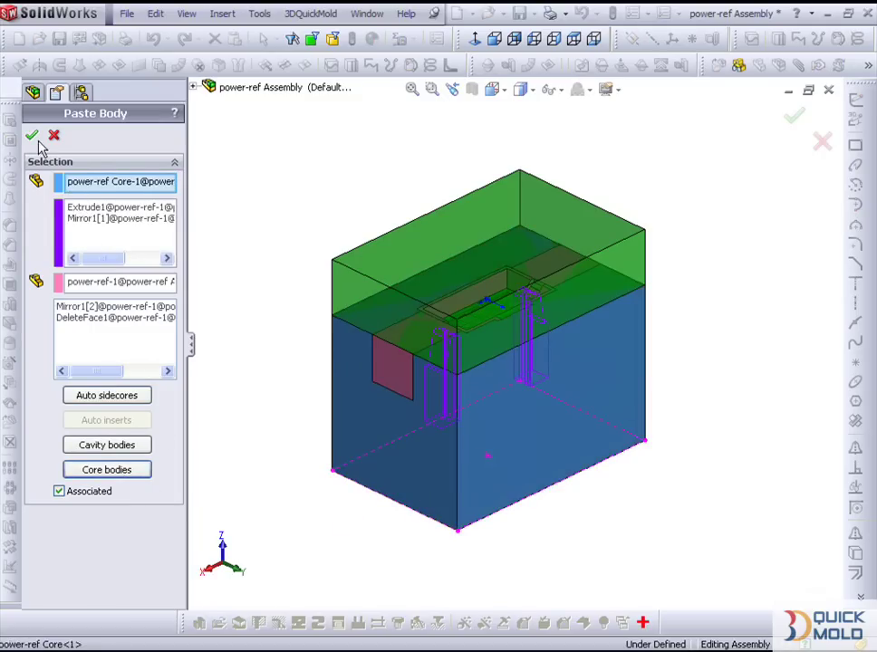
{"action": "key", "text": "Return"}
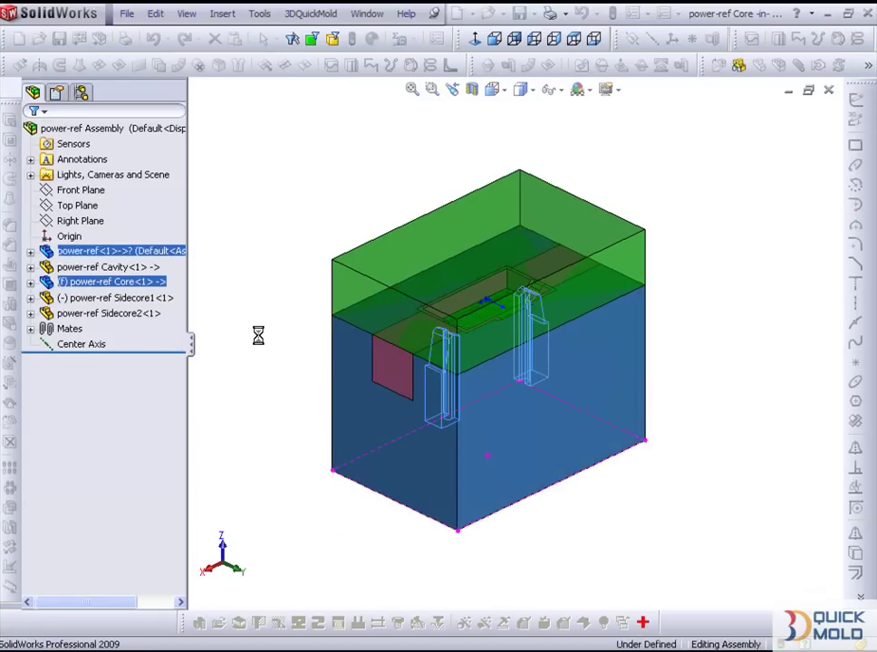
Paste the sidecore bodies automatically, agreeing to paste each sidecore
{"action": "left_click", "coordinate": [504, 622]}
{"action": "left_click", "coordinate": [548, 537]}
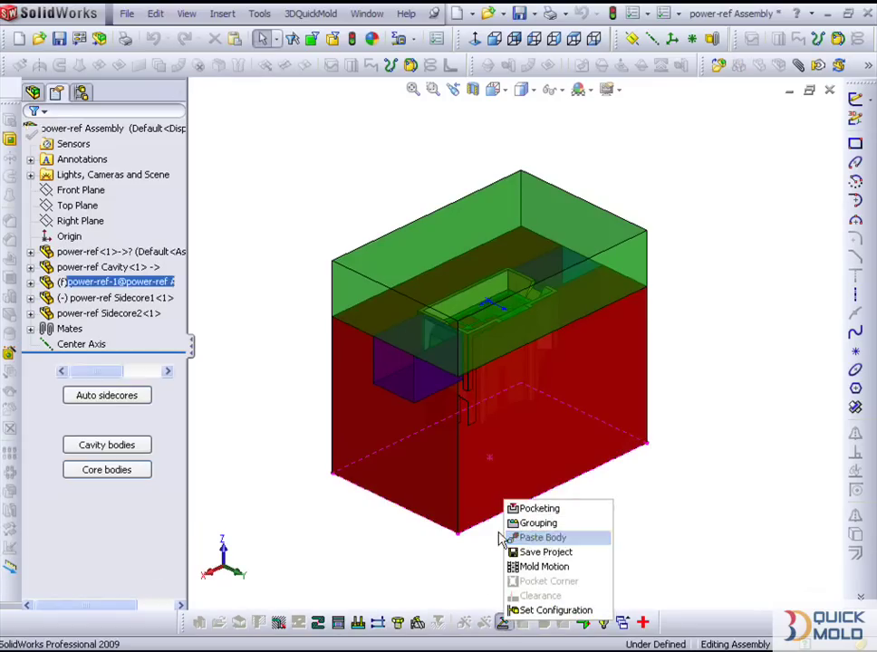
{"action": "left_click", "coordinate": [133, 407]}
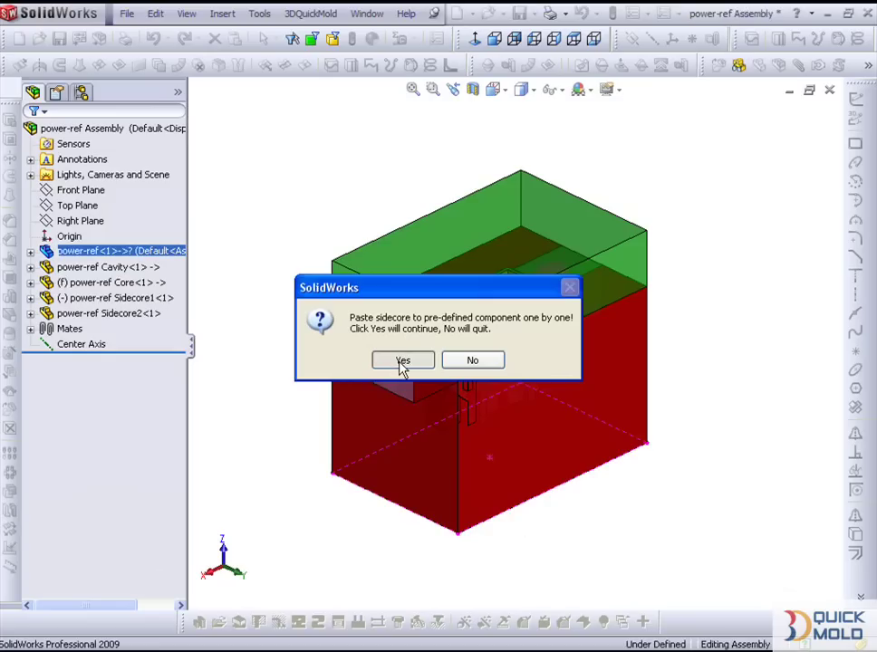
{"action": "left_click", "coordinate": [404, 361]}
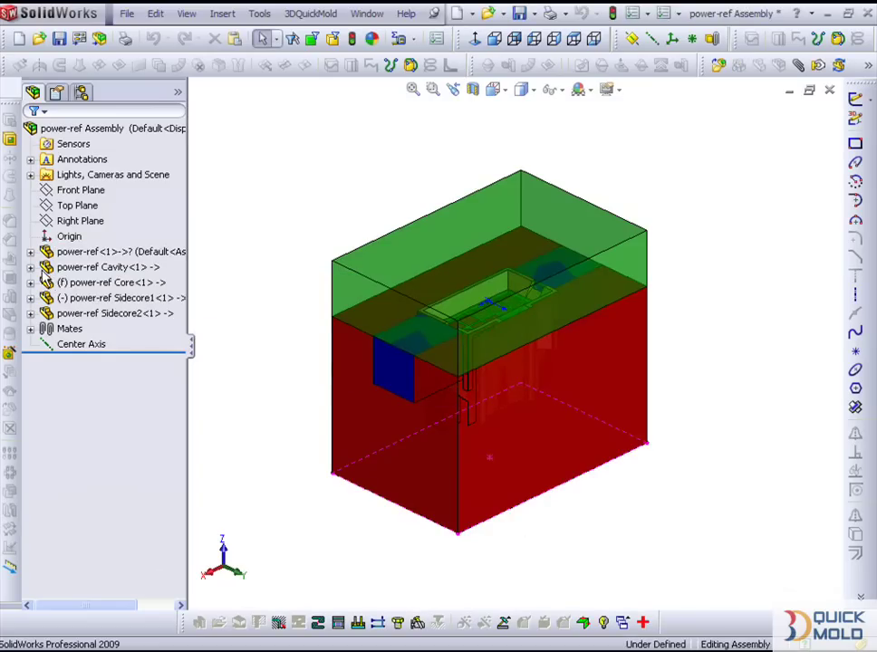
Start a new exploded view, lifting the cavity up and lowering the core
{"action": "left_click", "coordinate": [81, 91]}
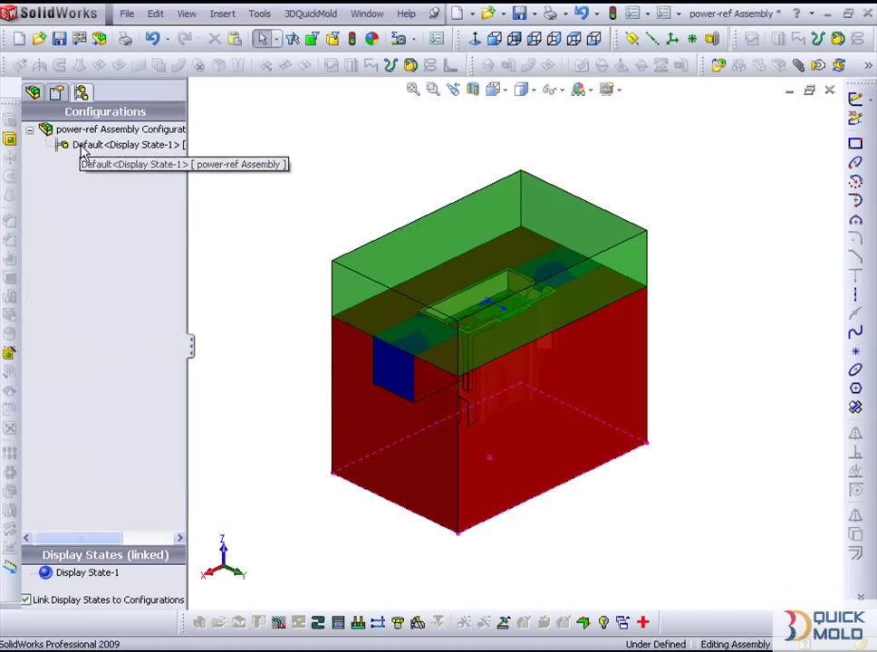
{"action": "right_click", "coordinate": [82, 145]}
{"action": "left_click", "coordinate": [145, 173]}
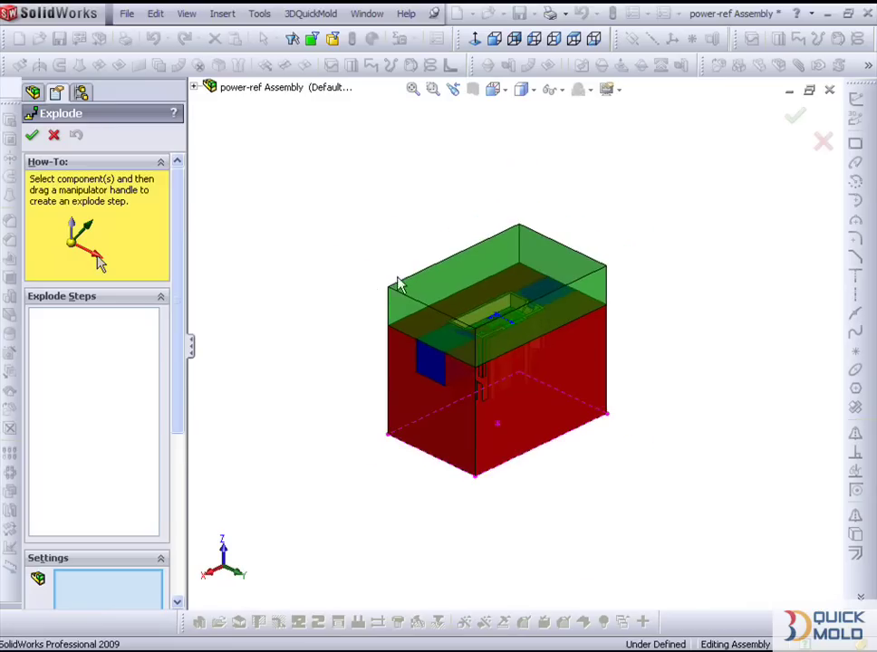
{"action": "left_click", "coordinate": [426, 290]}
{"action": "left_click_drag", "start_coordinate": [477, 300], "coordinate": [479, 190]}
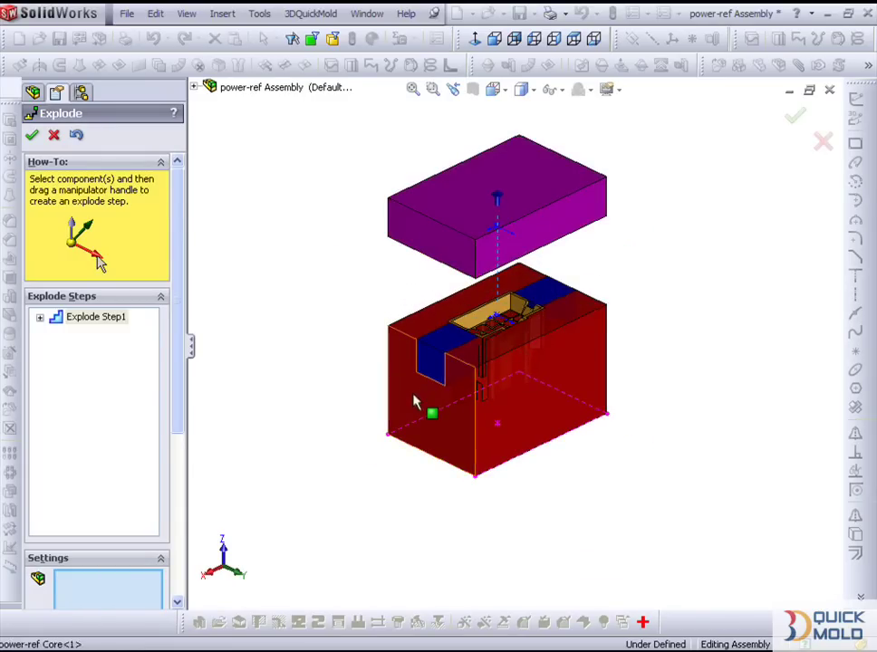
{"action": "left_click", "coordinate": [414, 402]}
{"action": "left_click_drag", "start_coordinate": [472, 358], "coordinate": [476, 440]}
Move the left sidecore left and the right sidecore up-right, then finish the exploded view
{"action": "left_click", "coordinate": [429, 367]}
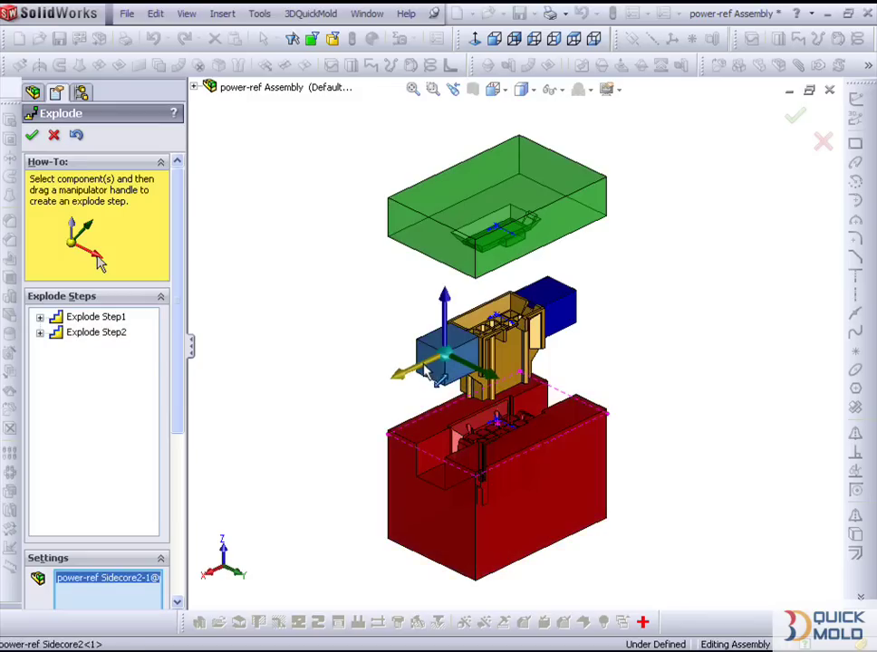
{"action": "left_click_drag", "start_coordinate": [420, 377], "coordinate": [334, 402]}
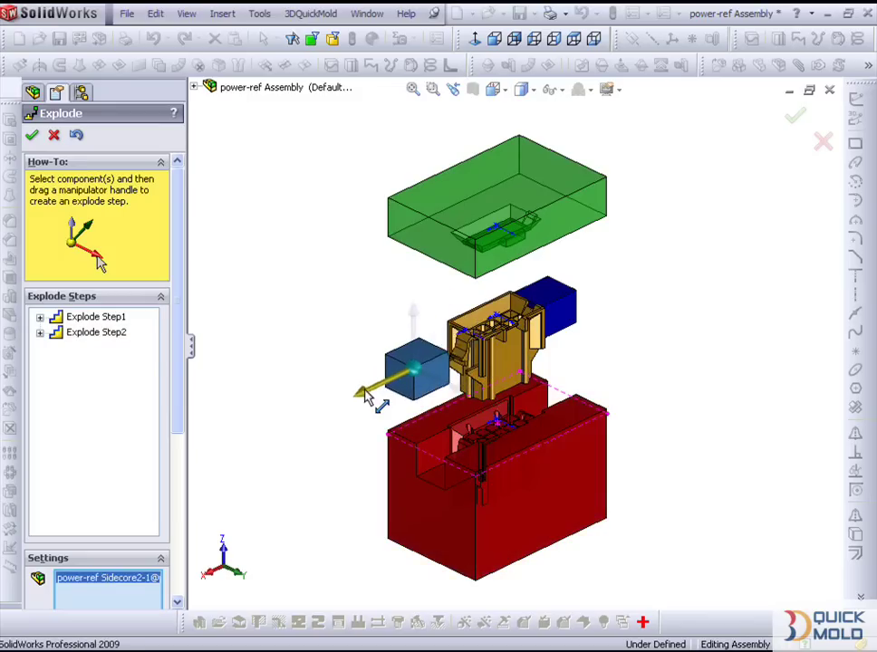
{"action": "left_click", "coordinate": [564, 330]}
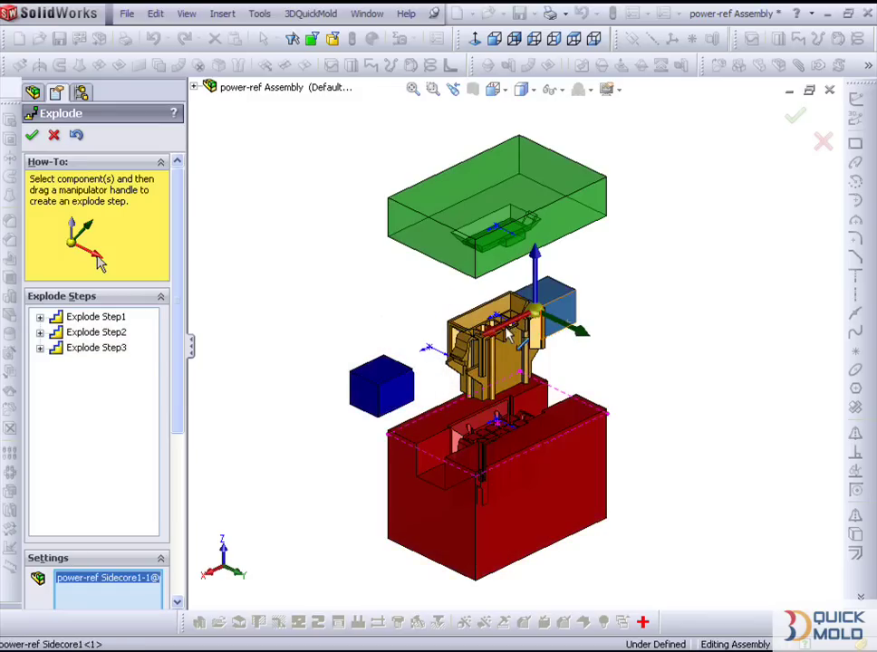
{"action": "left_click_drag", "start_coordinate": [492, 339], "coordinate": [560, 328]}
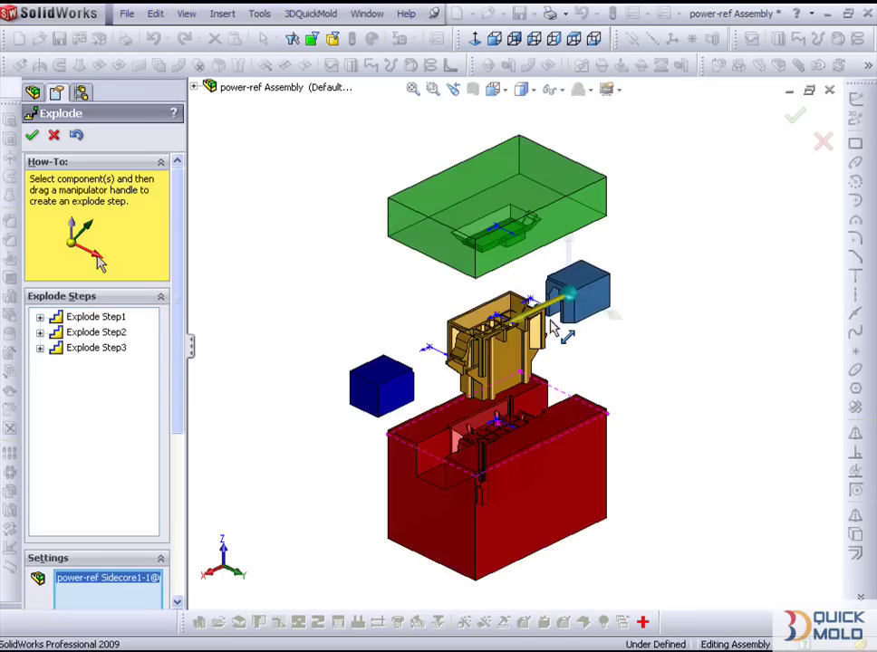
{"action": "left_click", "coordinate": [33, 136]}
{"action": "mouse_move", "coordinate": [540, 382]}
{"action": "middle_mouse_down", "text": "ctrl"}
{"action": "mouse_move", "coordinate": [524, 359]}
{"action": "mouse_move", "coordinate": [492, 367]}
{"action": "mouse_move", "coordinate": [494, 358]}
{"action": "middle_mouse_up", "text": "ctrl"}
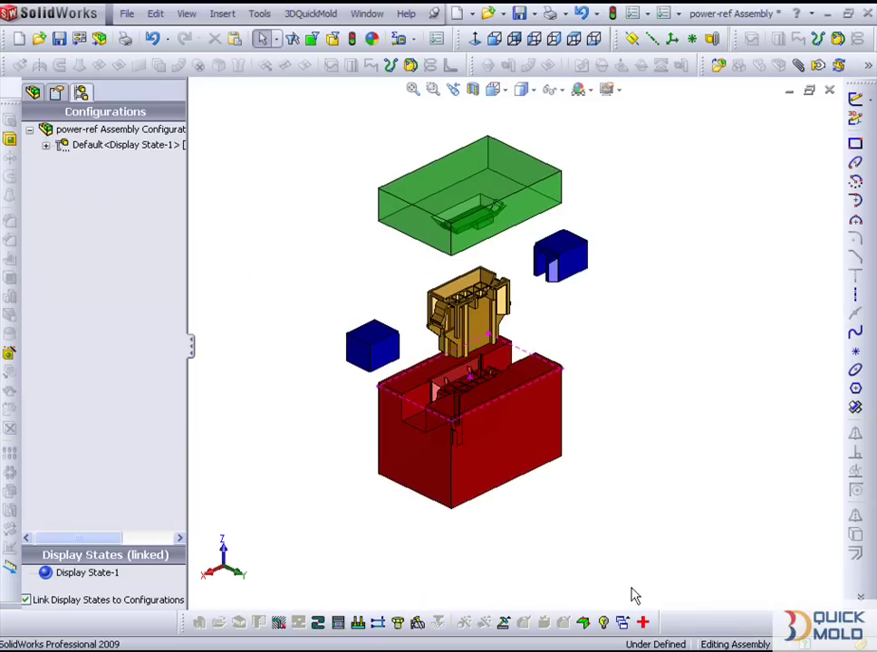
Switch to the working core part and combine its three solid bodies into one
{"action": "left_click", "coordinate": [625, 626]}
{"action": "left_click", "coordinate": [665, 597]}
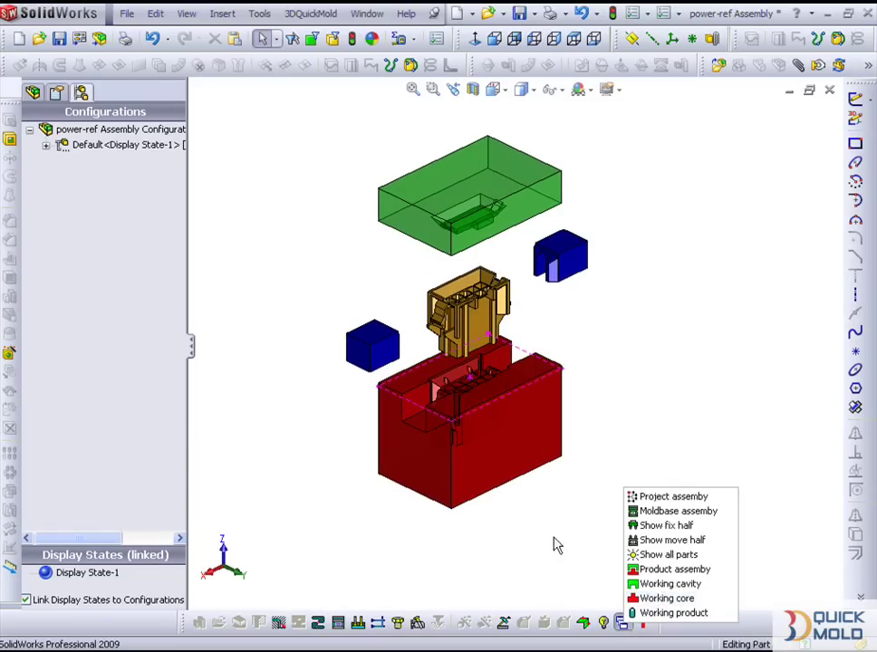
{"action": "mouse_move", "coordinate": [529, 512]}
{"action": "middle_mouse_down"}
{"action": "mouse_move", "coordinate": [505, 385]}
{"action": "mouse_move", "coordinate": [509, 392]}
{"action": "middle_mouse_up"}
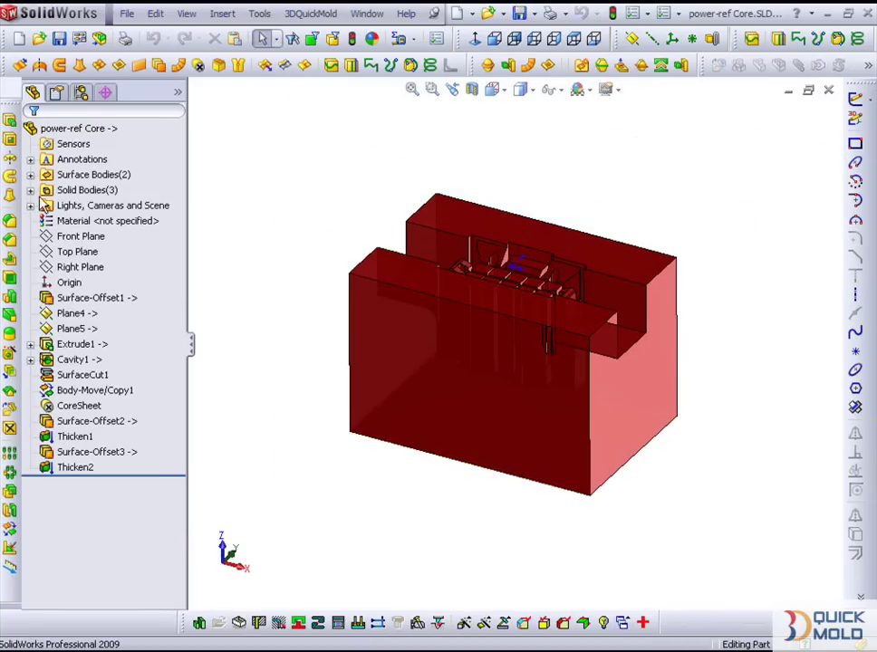
{"action": "left_click", "coordinate": [30, 189]}
{"action": "left_click", "coordinate": [95, 204]}
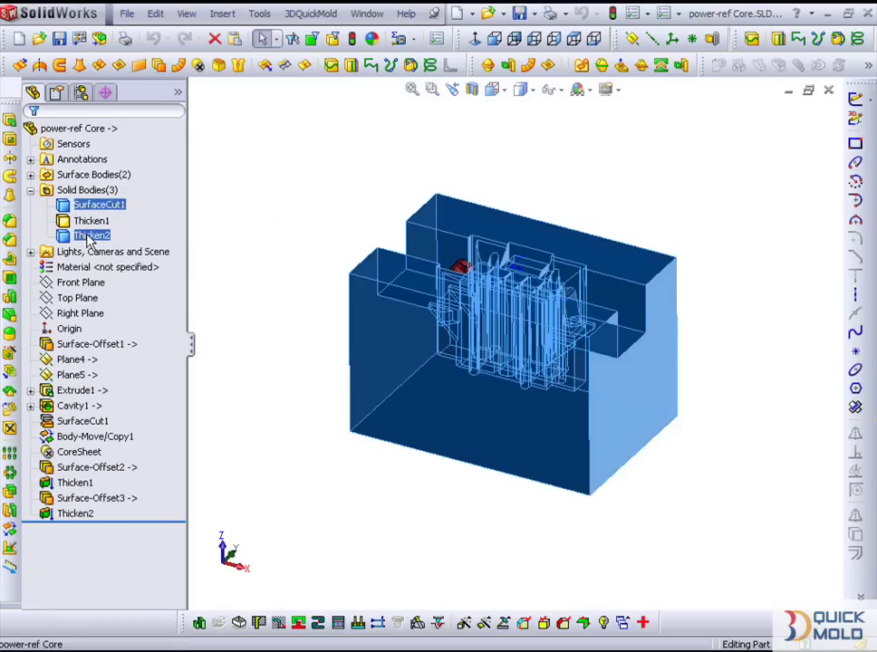
{"action": "right_click", "coordinate": [91, 227]}
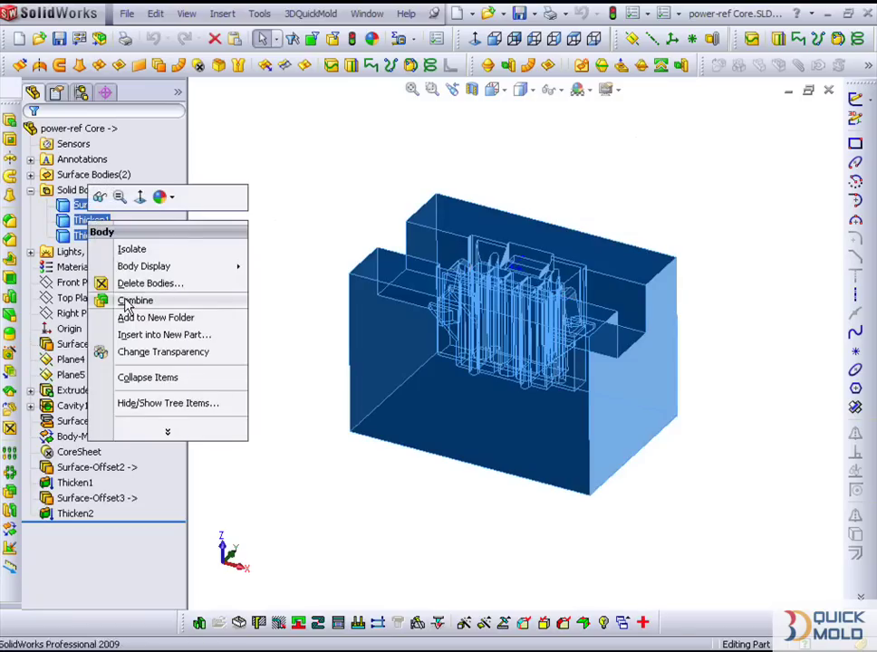
{"action": "left_click", "coordinate": [126, 301]}
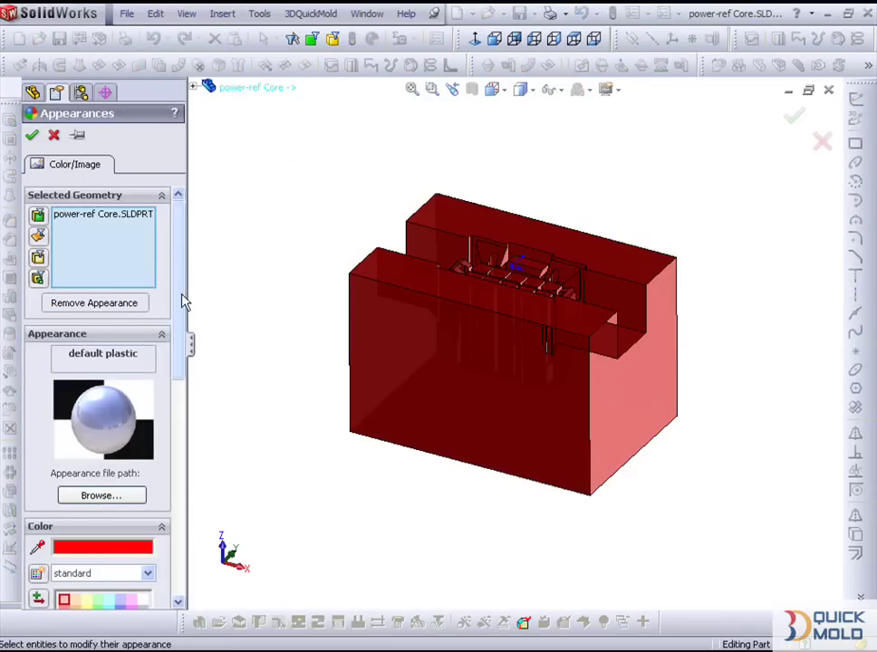
Give the core a new opaque colour in place of red
{"action": "scroll", "coordinate": [176, 349], "scroll_direction": "down", "scroll_amount": 3}
{"action": "left_click", "coordinate": [68, 460]}
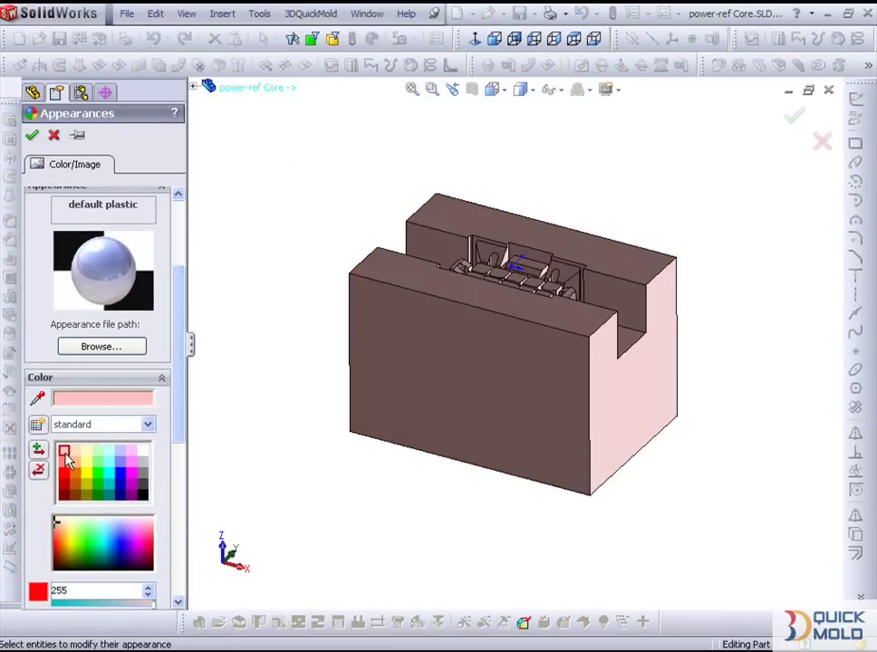
{"action": "left_click", "coordinate": [31, 135]}
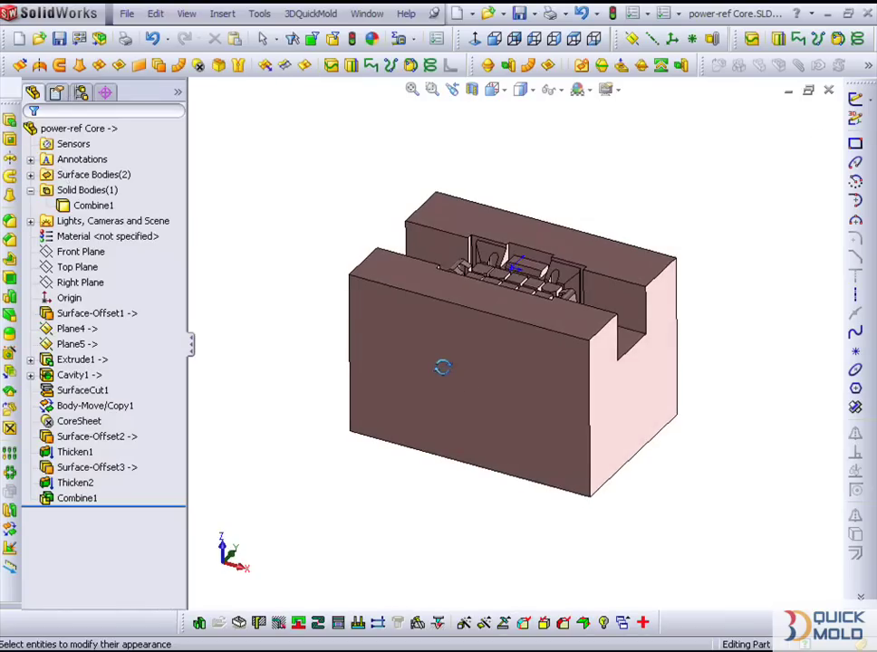
Start the Sub-Insert tool and select the core's front face
{"action": "left_click", "coordinate": [259, 622]}
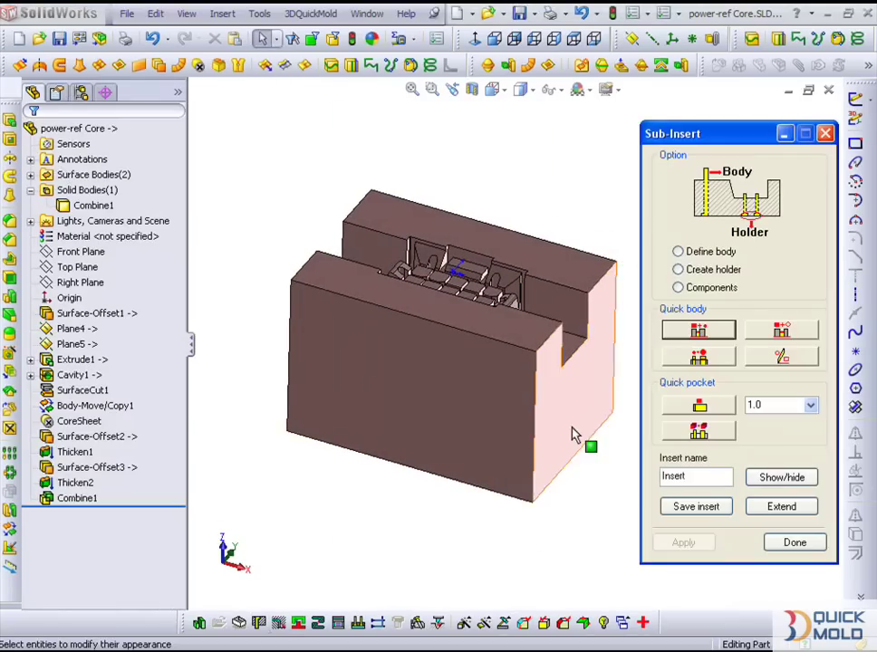
{"action": "left_click_drag", "start_coordinate": [741, 138], "coordinate": [749, 91]}
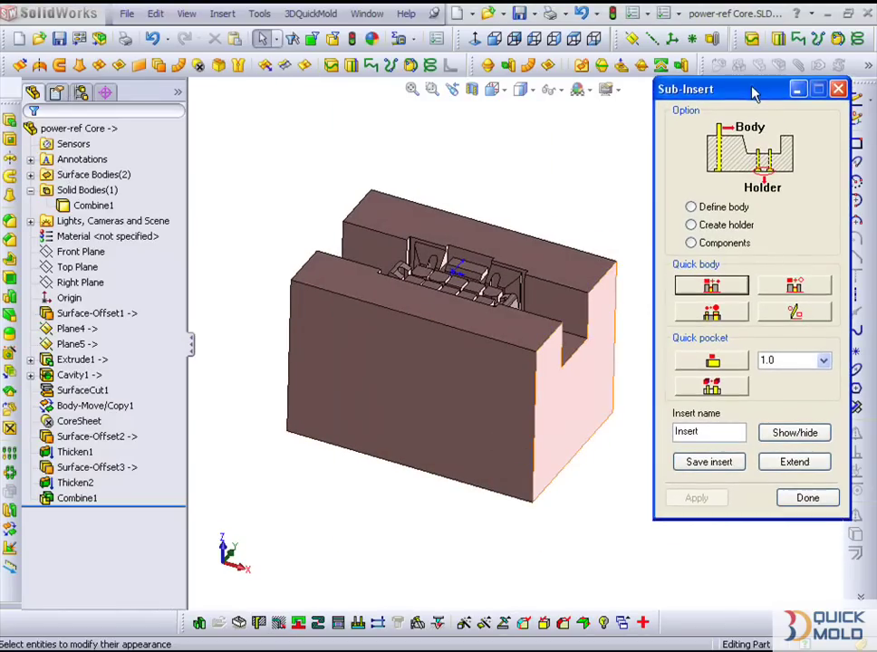
{"action": "left_click", "coordinate": [504, 479]}
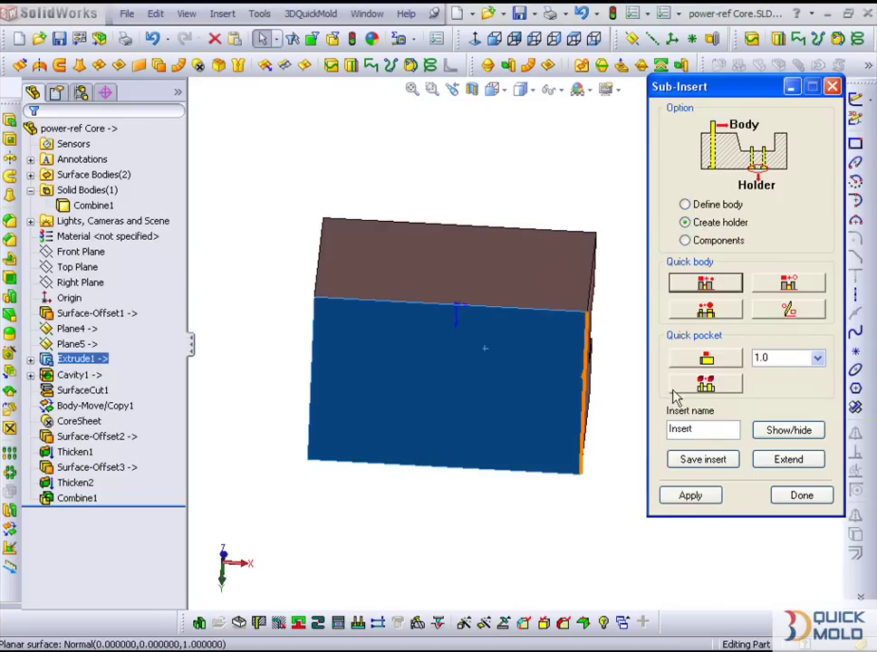
Start a rectangular-base holder without a pocket, picking its face and two reference edges
{"action": "left_click", "coordinate": [684, 497]}
{"action": "left_click", "coordinate": [60, 200]}
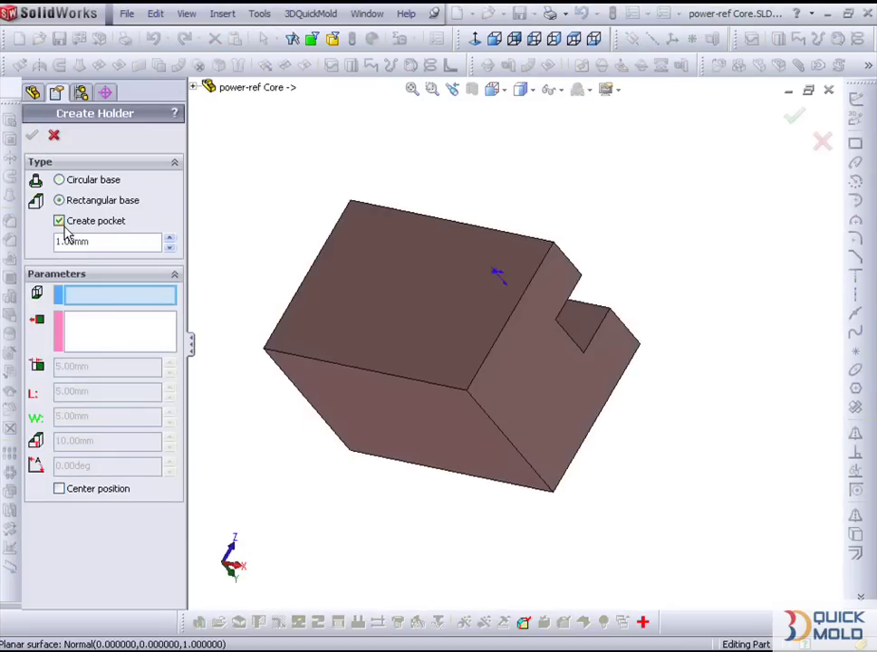
{"action": "left_click", "coordinate": [60, 221]}
{"action": "left_click", "coordinate": [339, 388]}
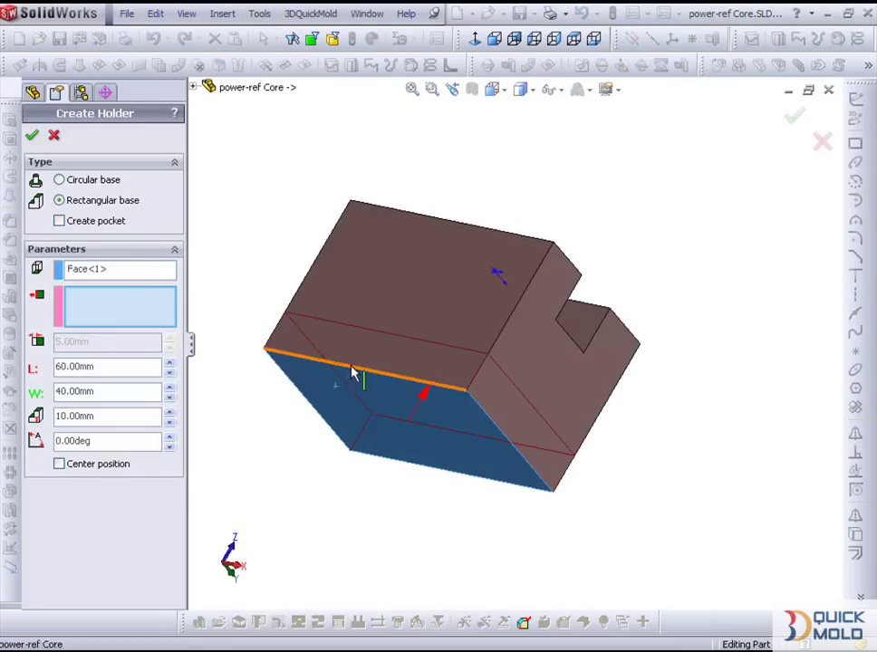
{"action": "left_click", "coordinate": [355, 366]}
{"action": "mouse_move", "coordinate": [444, 410]}
{"action": "middle_mouse_down"}
{"action": "mouse_move", "coordinate": [452, 450]}
{"action": "mouse_move", "coordinate": [399, 432]}
{"action": "mouse_move", "coordinate": [417, 415]}
{"action": "middle_mouse_up"}
{"action": "left_click", "coordinate": [476, 443]}
{"action": "type", "text": "2"}
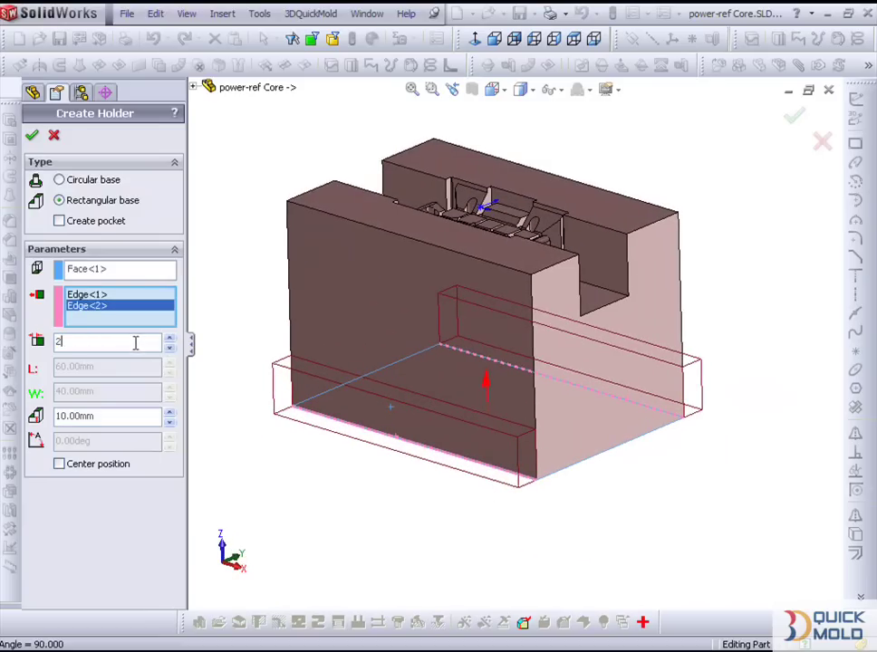
Set the holder offset to 2.00 mm and height to 4.00 mm and create it
{"action": "left_click", "coordinate": [107, 415]}
{"action": "middle_click_drag", "start_coordinate": [294, 425], "coordinate": [288, 436]}
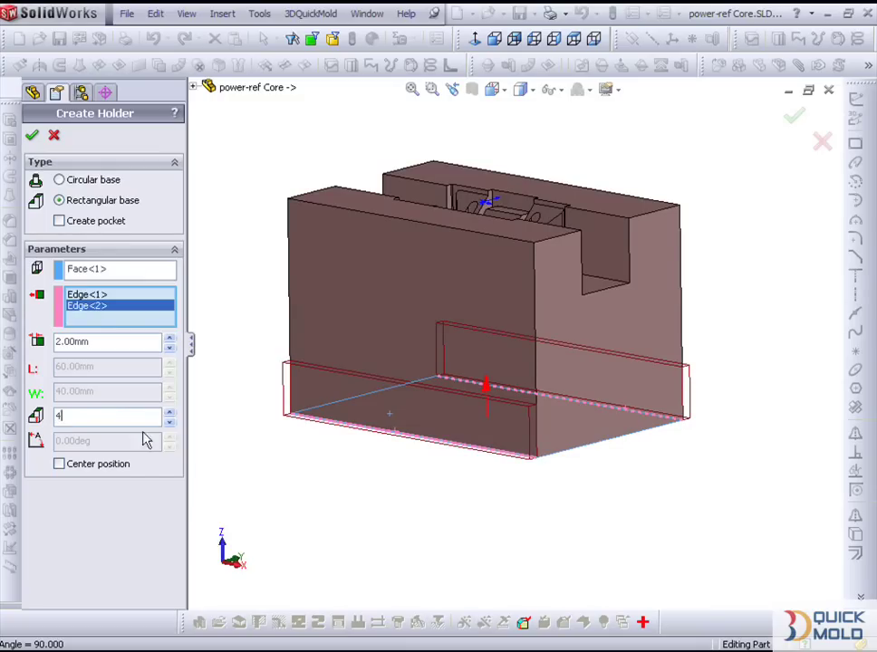
{"action": "key", "text": "Return"}
{"action": "middle_click_drag", "start_coordinate": [291, 503], "coordinate": [198, 347]}
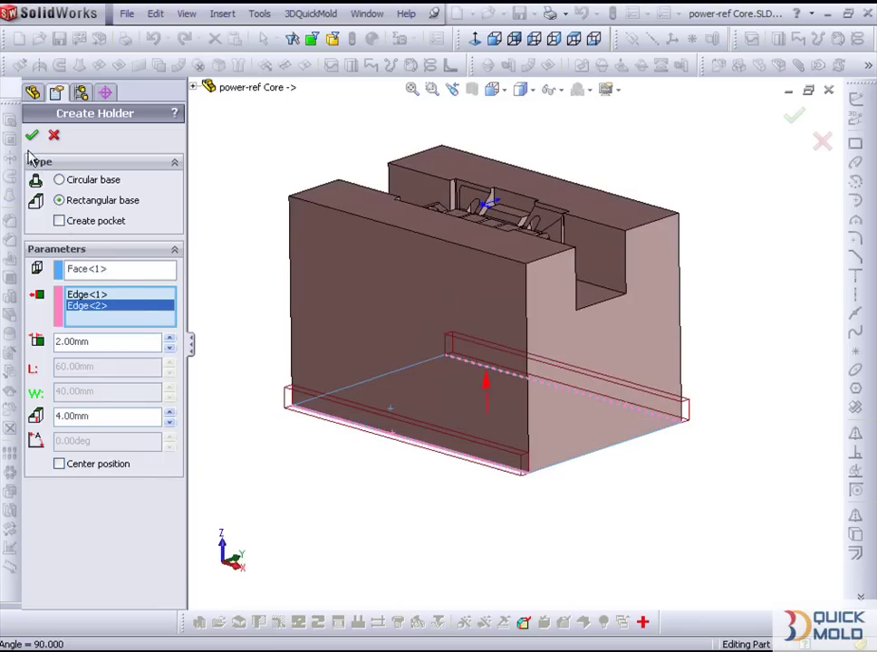
{"action": "left_click", "coordinate": [32, 135]}
{"action": "mouse_move", "coordinate": [431, 340]}
{"action": "middle_mouse_down"}
{"action": "mouse_move", "coordinate": [449, 449]}
{"action": "mouse_move", "coordinate": [472, 376]}
{"action": "mouse_move", "coordinate": [496, 160]}
{"action": "middle_mouse_up"}
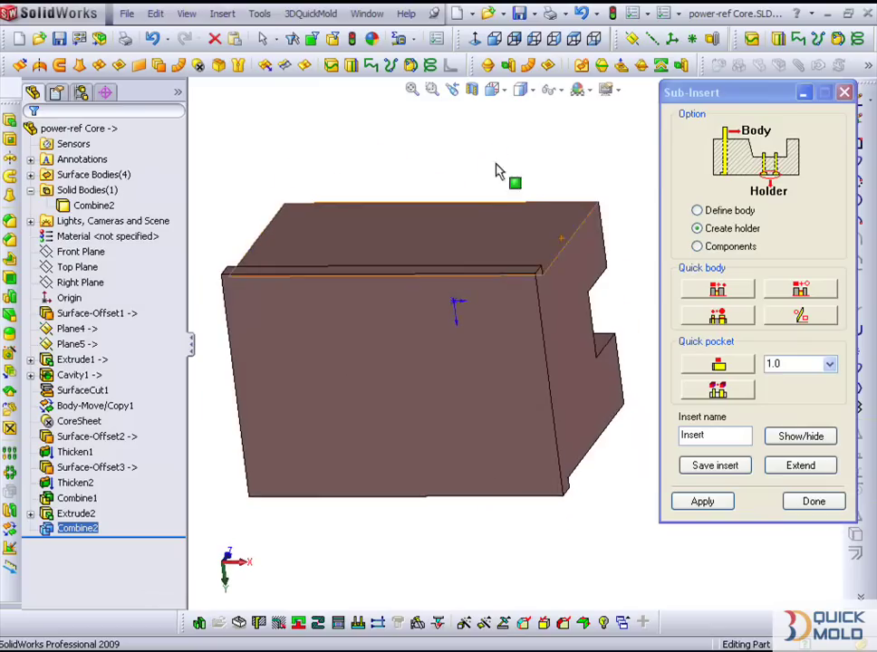
On the core's front face, sketch upper and lower rectangles from the left corners to the right edge
{"action": "left_click", "coordinate": [457, 357]}
{"action": "left_click", "coordinate": [495, 305]}
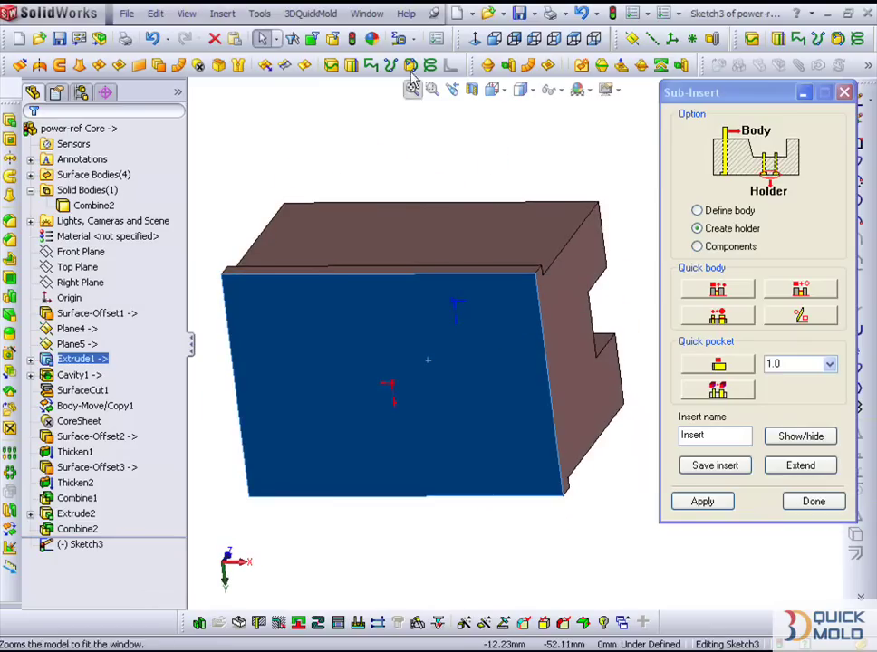
{"action": "left_click", "coordinate": [473, 40]}
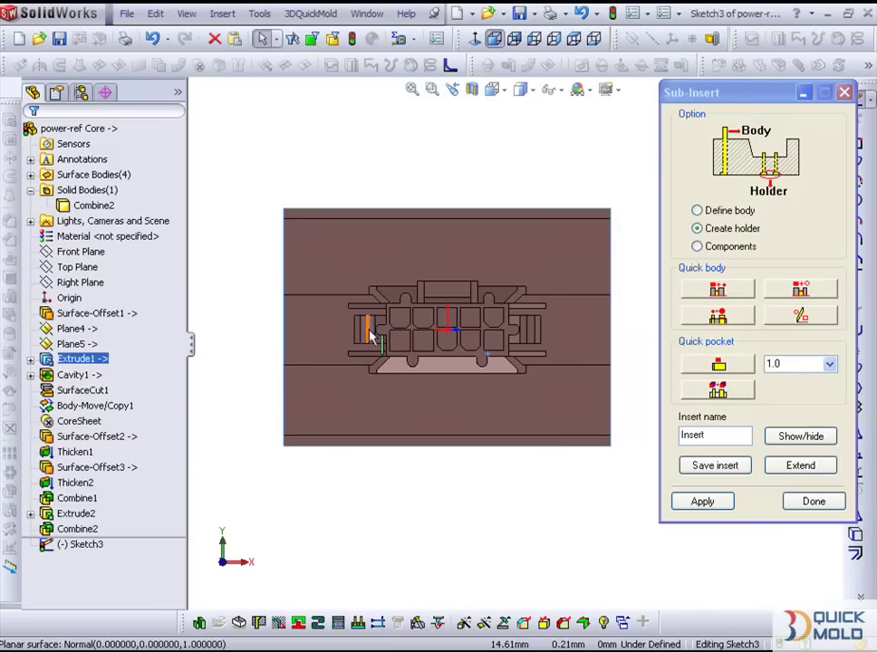
{"action": "left_click_drag", "start_coordinate": [780, 101], "coordinate": [771, 106]}
{"action": "left_click", "coordinate": [857, 145]}
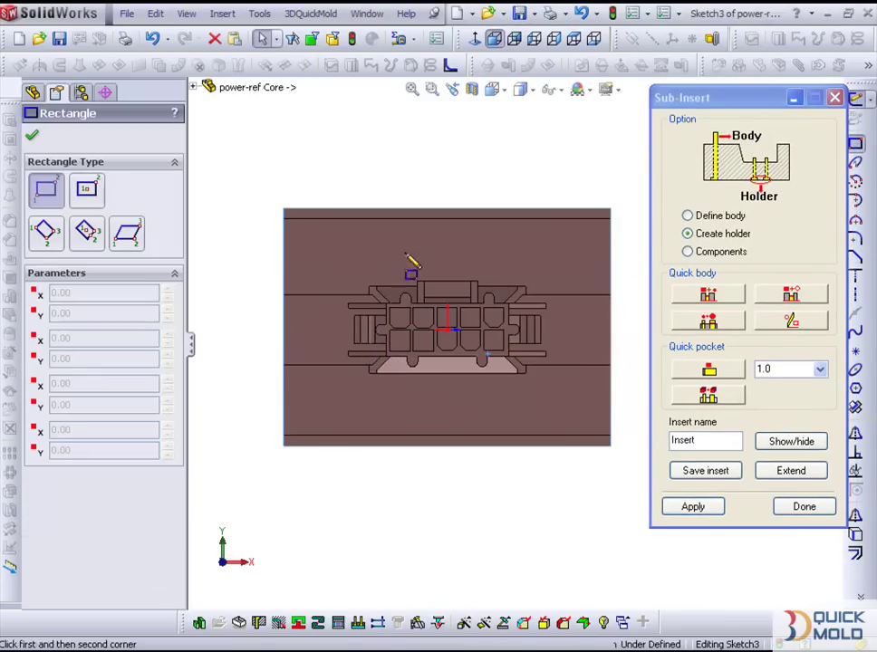
{"action": "left_click", "coordinate": [283, 210]}
{"action": "scroll", "coordinate": [580, 308], "scroll_direction": "up", "scroll_amount": 1}
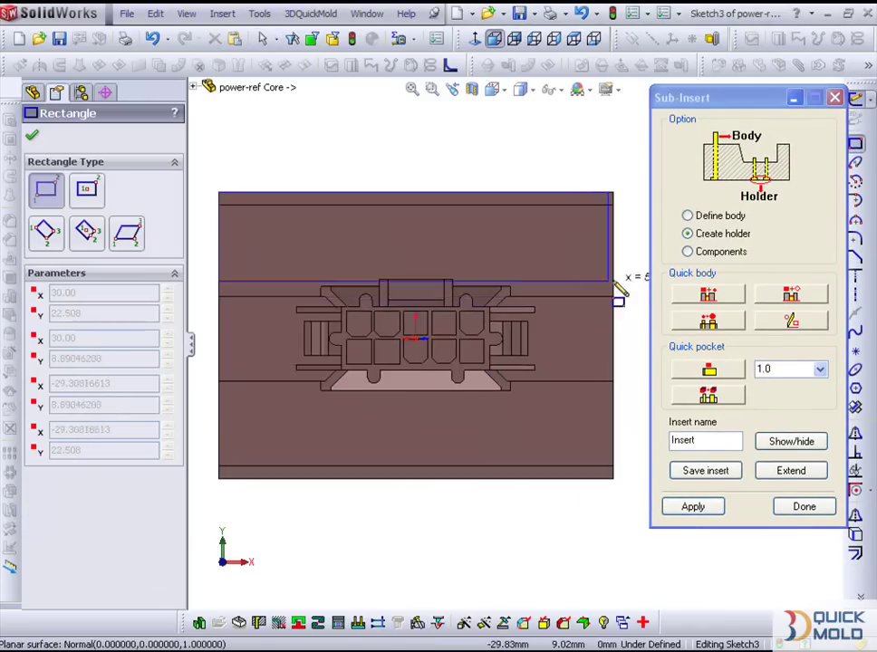
{"action": "left_click", "coordinate": [614, 275]}
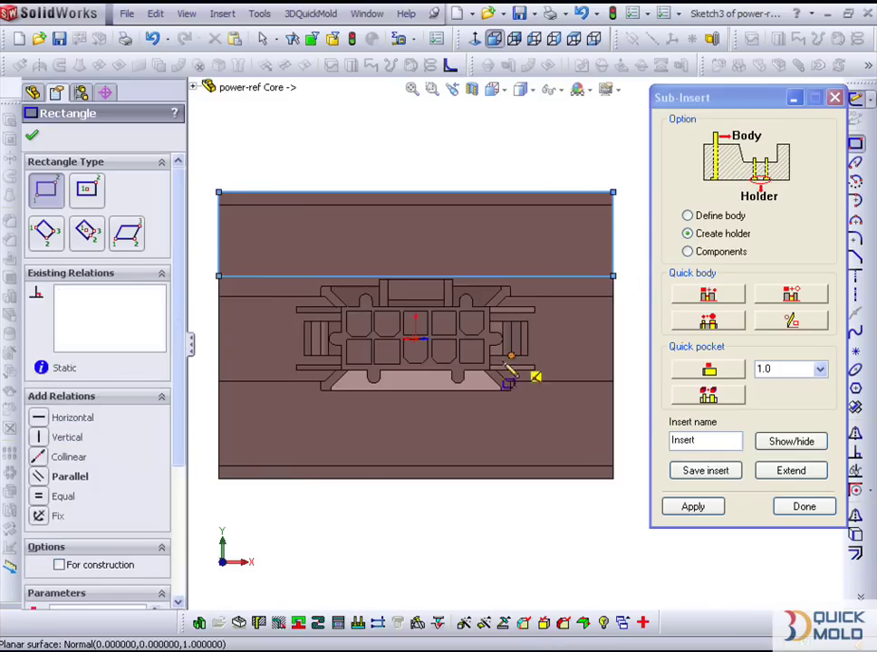
{"action": "left_click", "coordinate": [218, 478]}
{"action": "left_click", "coordinate": [619, 379]}
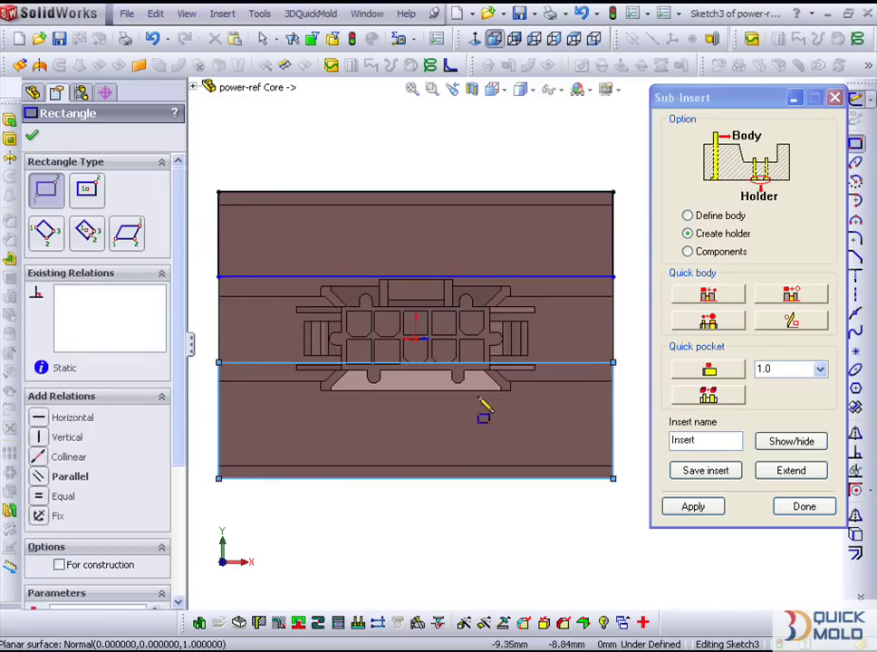
{"action": "scroll", "coordinate": [380, 373], "scroll_direction": "up", "scroll_amount": 1}
{"action": "scroll", "coordinate": [360, 373], "scroll_direction": "up", "scroll_amount": 1}
Make each rectangle's inner line collinear with its model edge, then exit Sketch3
{"action": "left_click", "coordinate": [317, 381]}
{"action": "left_click", "coordinate": [319, 402], "text": "ctrl"}
{"action": "left_click", "coordinate": [40, 406]}
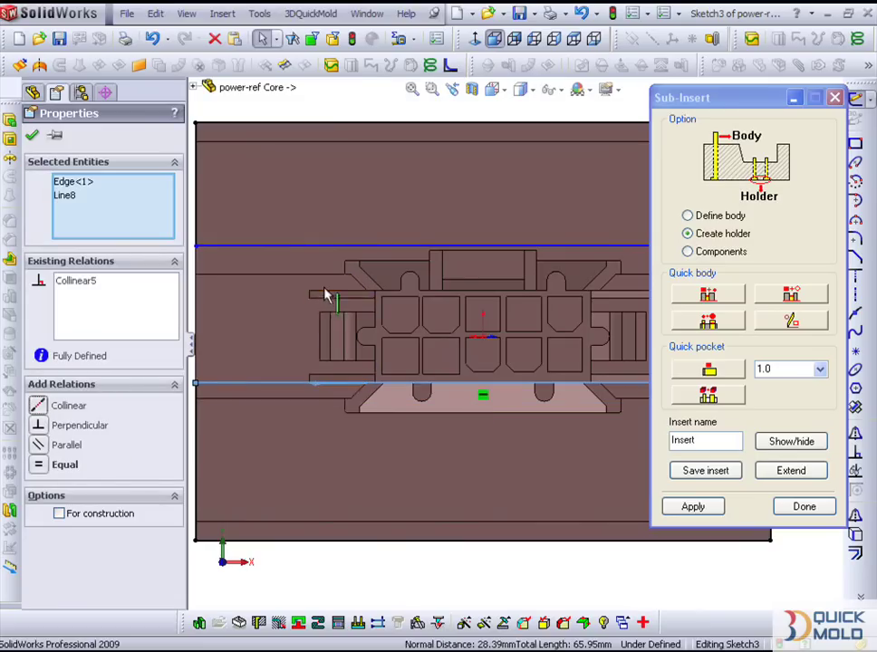
{"action": "key", "text": "Escape"}
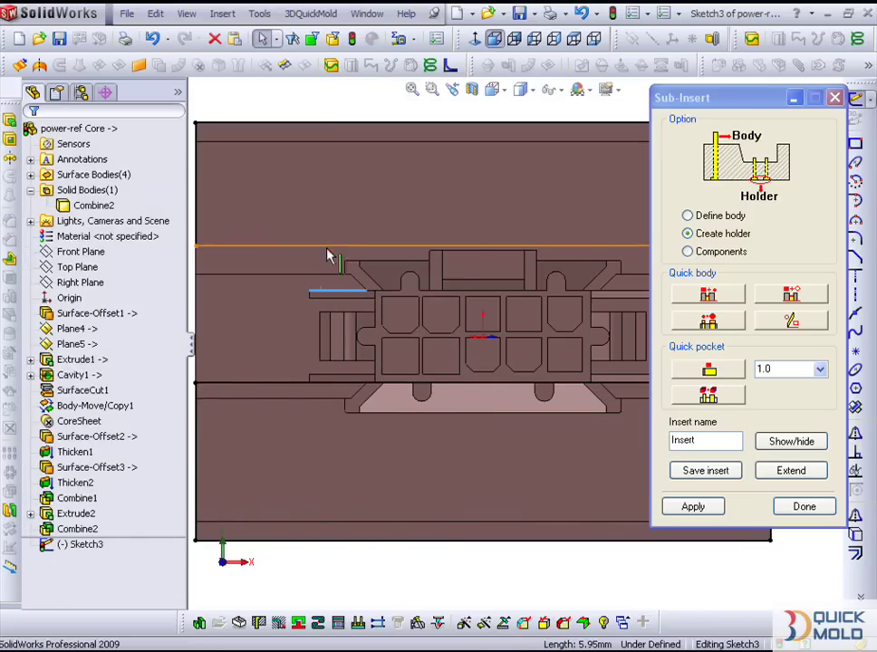
{"action": "left_click", "coordinate": [329, 246]}
{"action": "left_click", "coordinate": [254, 292], "text": "ctrl"}
{"action": "left_click", "coordinate": [68, 405]}
{"action": "scroll", "coordinate": [354, 392], "scroll_direction": "down", "scroll_amount": 2}
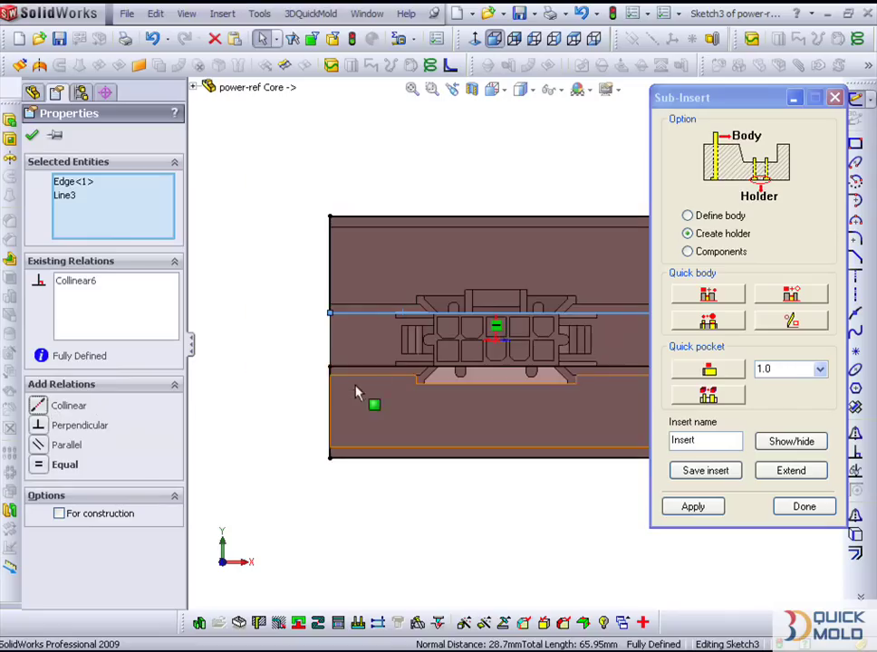
{"action": "middle_click_drag", "start_coordinate": [353, 392], "coordinate": [348, 344], "text": "ctrl"}
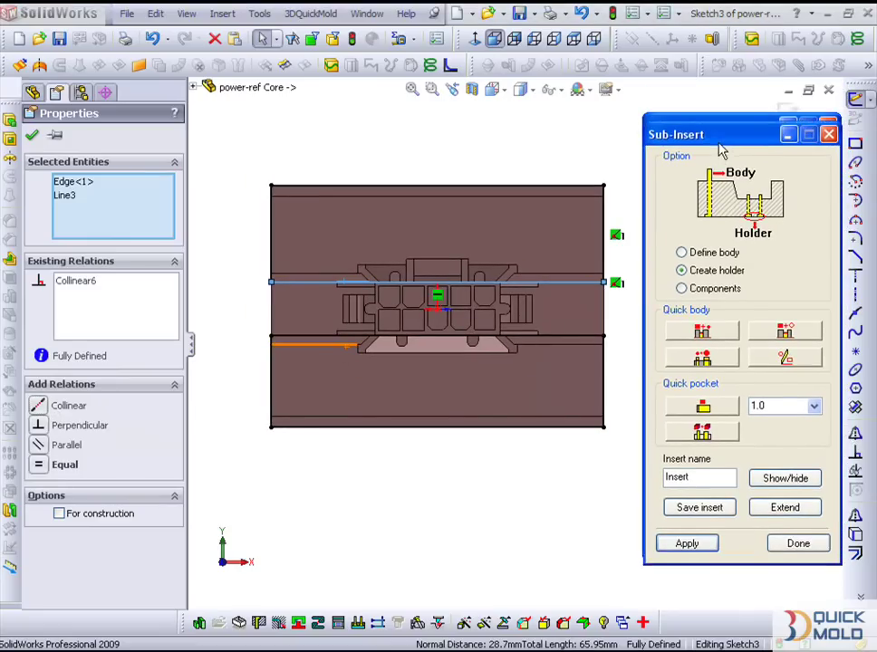
{"action": "left_click", "coordinate": [788, 113]}
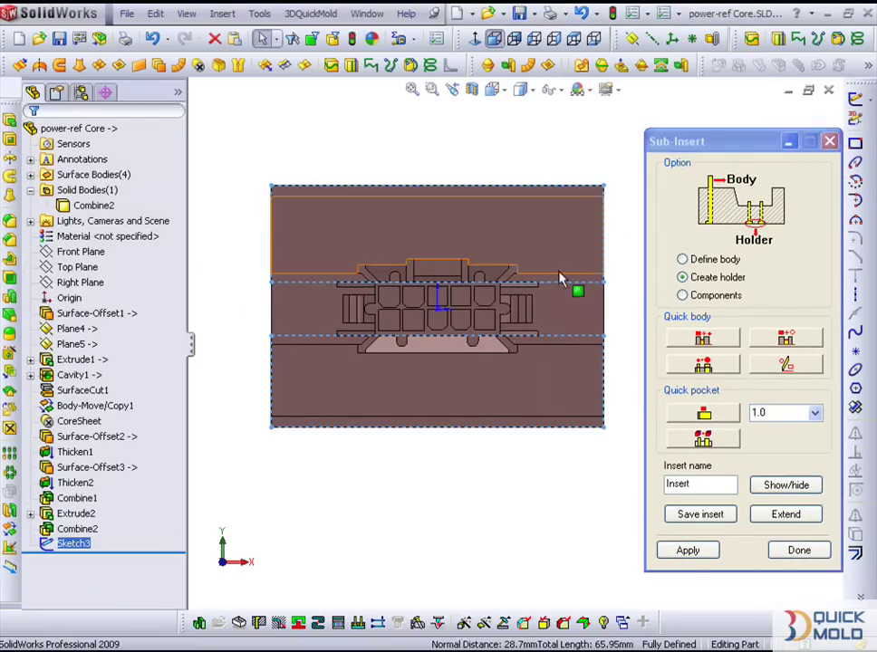
Give the solid bodies Extrude3[1] and Extrude3[2] a teal appearance
{"action": "mouse_move", "coordinate": [476, 386]}
{"action": "middle_mouse_down"}
{"action": "mouse_move", "coordinate": [484, 337]}
{"action": "mouse_move", "coordinate": [460, 342]}
{"action": "mouse_move", "coordinate": [510, 254]}
{"action": "middle_mouse_up"}
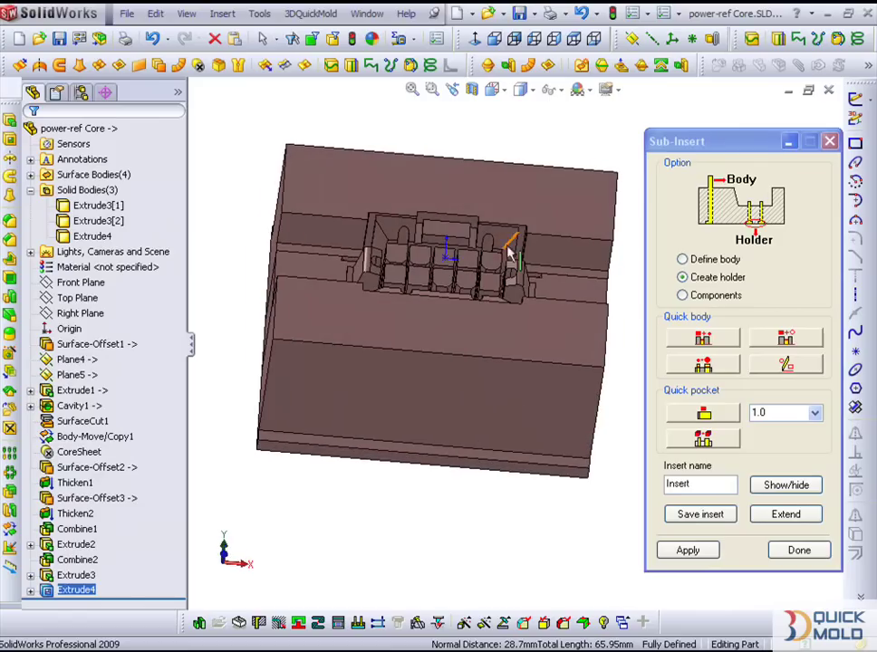
{"action": "left_click", "coordinate": [332, 40]}
{"action": "left_click", "coordinate": [340, 213]}
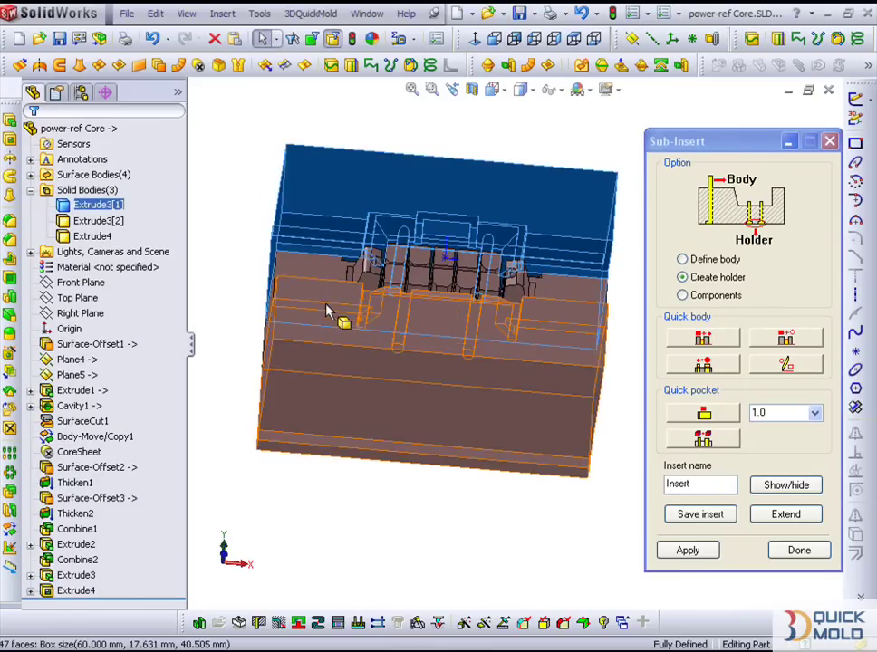
{"action": "left_click", "coordinate": [329, 308], "text": "ctrl"}
{"action": "left_click", "coordinate": [372, 38]}
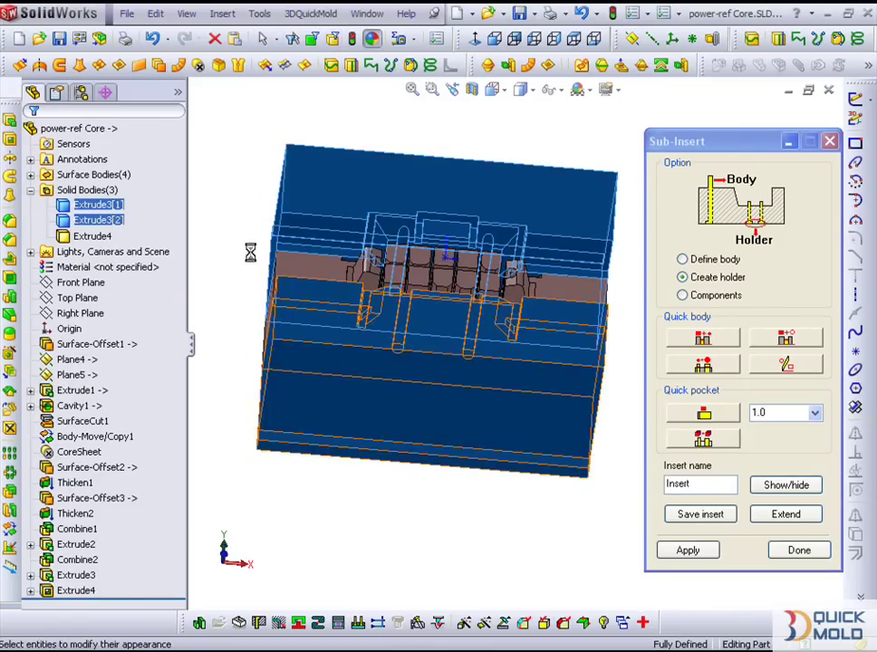
{"action": "left_click_drag", "start_coordinate": [178, 290], "coordinate": [180, 388]}
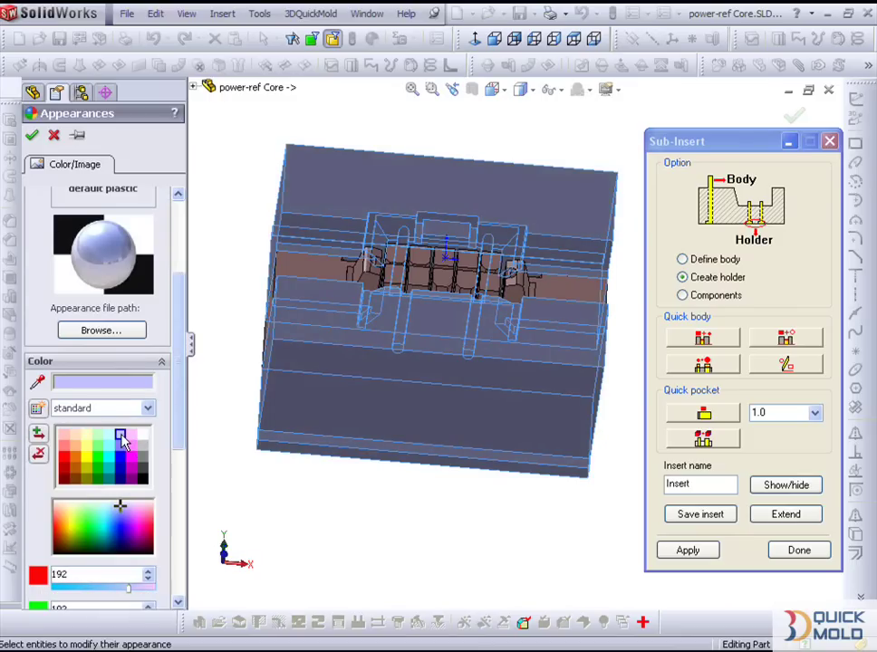
{"action": "left_click", "coordinate": [110, 437]}
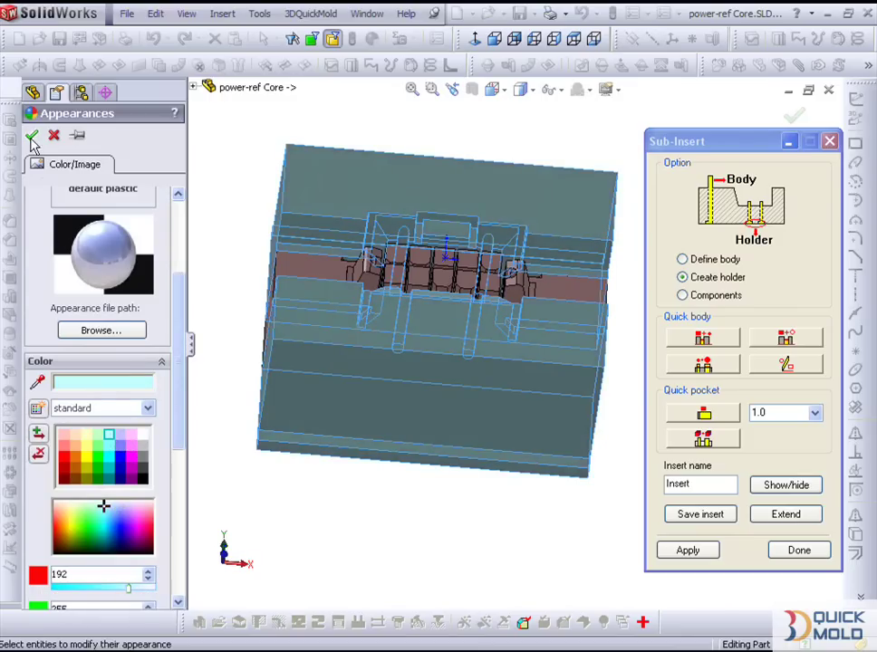
{"action": "left_click", "coordinate": [31, 136]}
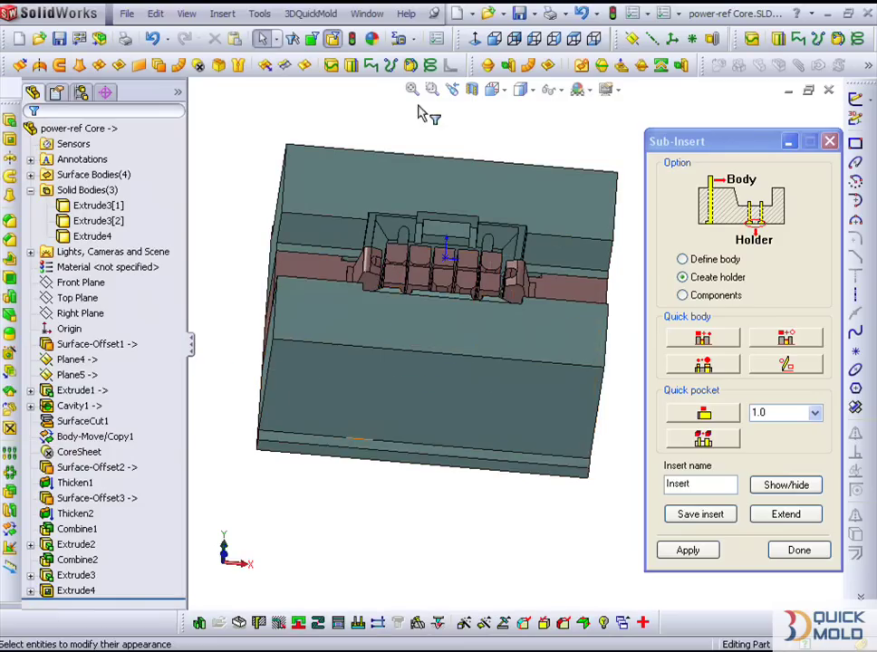
Hide the upper and lower holder blocks
{"action": "left_click", "coordinate": [426, 381]}
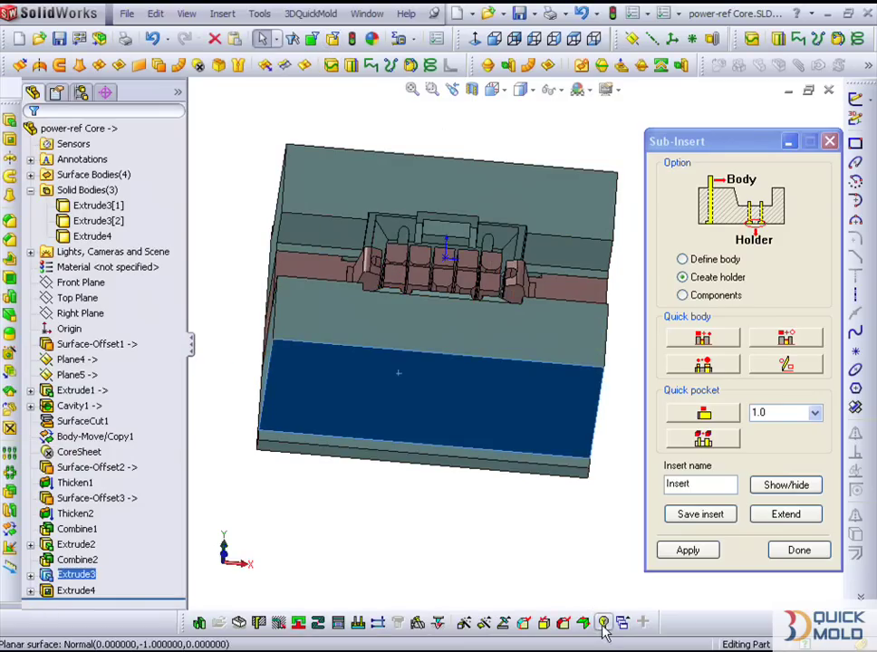
{"action": "left_click", "coordinate": [602, 623]}
{"action": "left_click", "coordinate": [572, 216]}
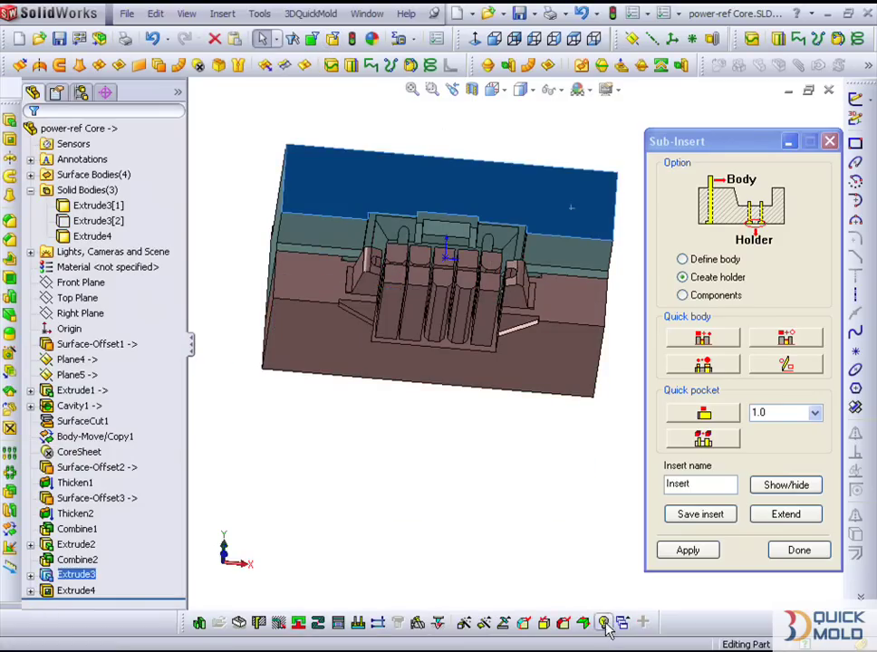
{"action": "left_click", "coordinate": [602, 623]}
Start a sketch on the core's front face, view it Normal To, and draw the left end rectangle
{"action": "mouse_move", "coordinate": [491, 506]}
{"action": "middle_mouse_down"}
{"action": "mouse_move", "coordinate": [489, 307]}
{"action": "mouse_move", "coordinate": [460, 329]}
{"action": "mouse_move", "coordinate": [451, 380]}
{"action": "middle_mouse_up"}
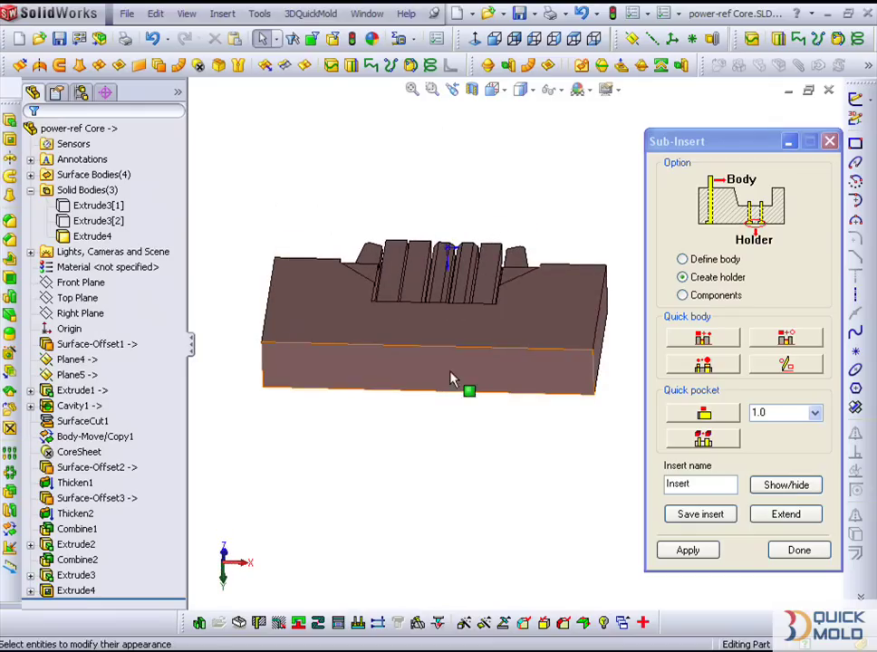
{"action": "left_click", "coordinate": [451, 381]}
{"action": "left_click", "coordinate": [516, 315]}
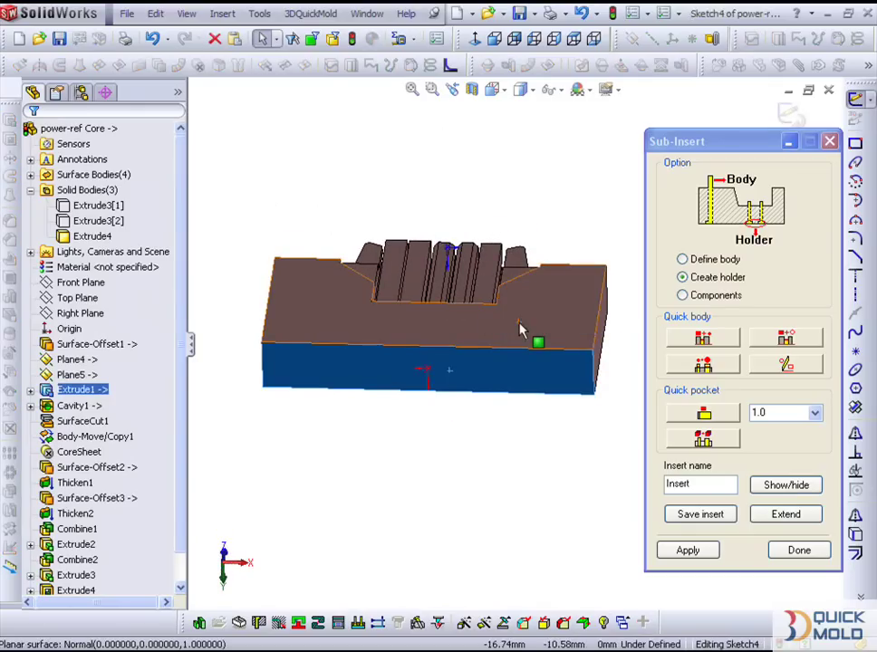
{"action": "left_click", "coordinate": [494, 38]}
{"action": "scroll", "coordinate": [370, 367], "scroll_direction": "up", "scroll_amount": 2}
{"action": "scroll", "coordinate": [470, 384], "scroll_direction": "up", "scroll_amount": 1}
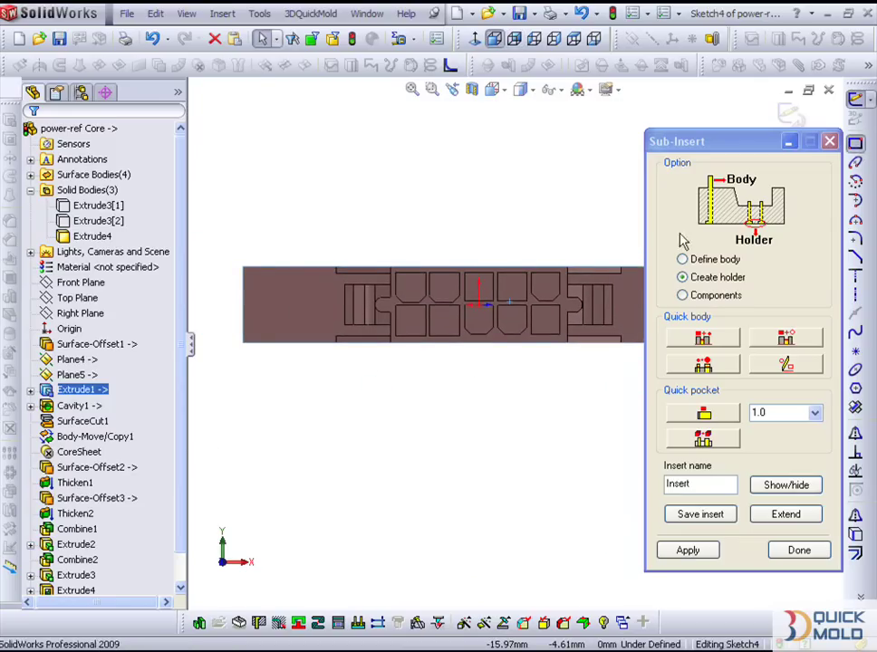
{"action": "left_click", "coordinate": [855, 142]}
{"action": "scroll", "coordinate": [206, 283], "scroll_direction": "down", "scroll_amount": 2}
{"action": "left_click", "coordinate": [263, 263]}
{"action": "scroll", "coordinate": [430, 360], "scroll_direction": "down", "scroll_amount": 2}
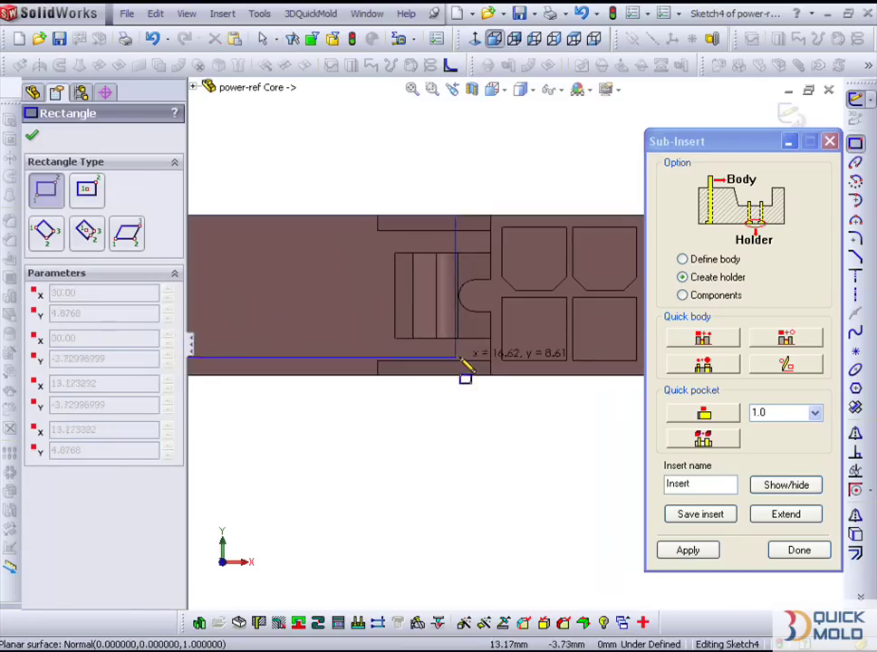
{"action": "left_click", "coordinate": [490, 375]}
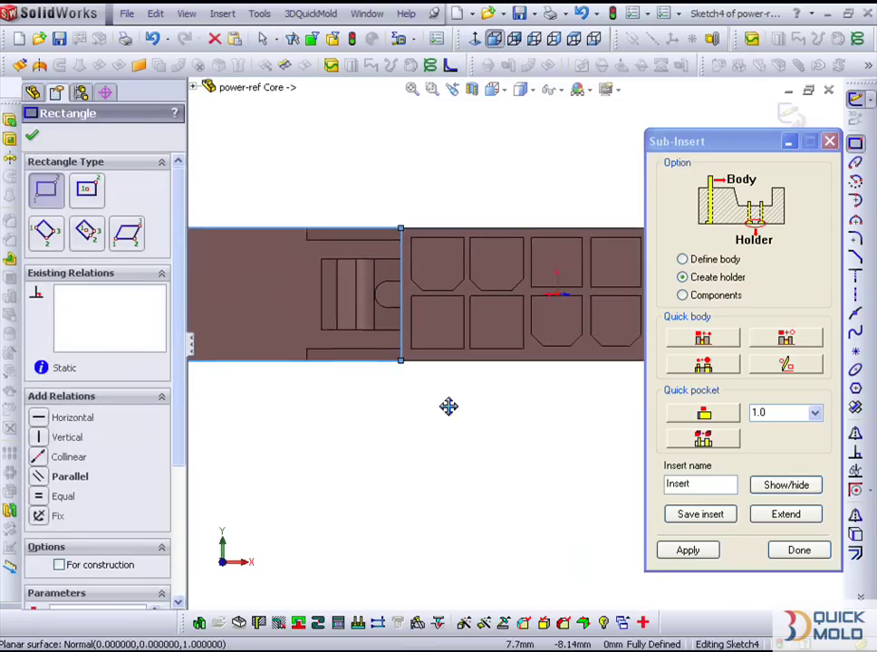
Draw two top-to-bottom rectangles along the core, one over the middle cavity column
{"action": "middle_click_drag", "start_coordinate": [501, 415], "coordinate": [452, 323], "text": "ctrl"}
{"action": "scroll", "coordinate": [436, 286], "scroll_direction": "down", "scroll_amount": 2}
{"action": "scroll", "coordinate": [421, 263], "scroll_direction": "down", "scroll_amount": 1}
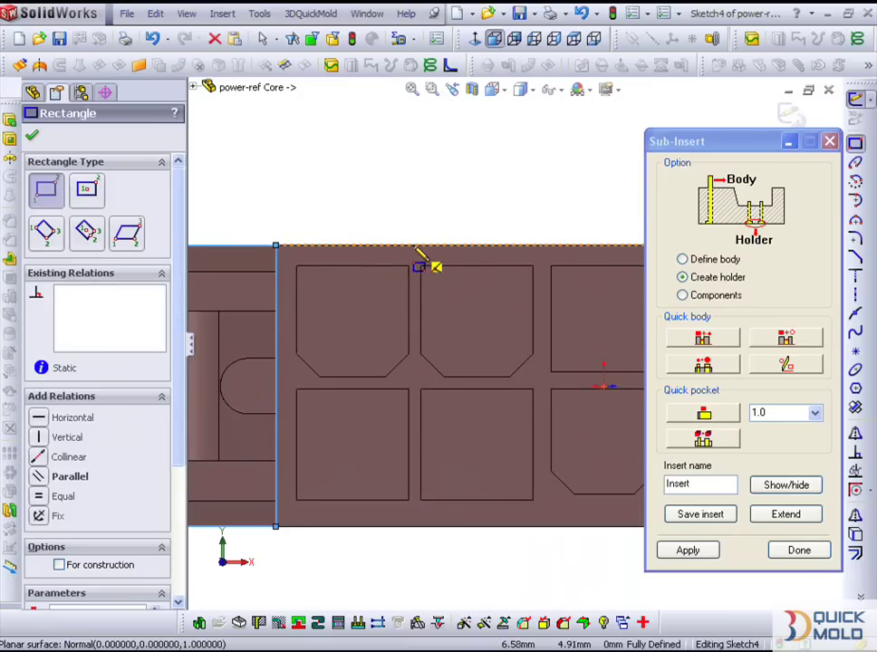
{"action": "left_click", "coordinate": [413, 245]}
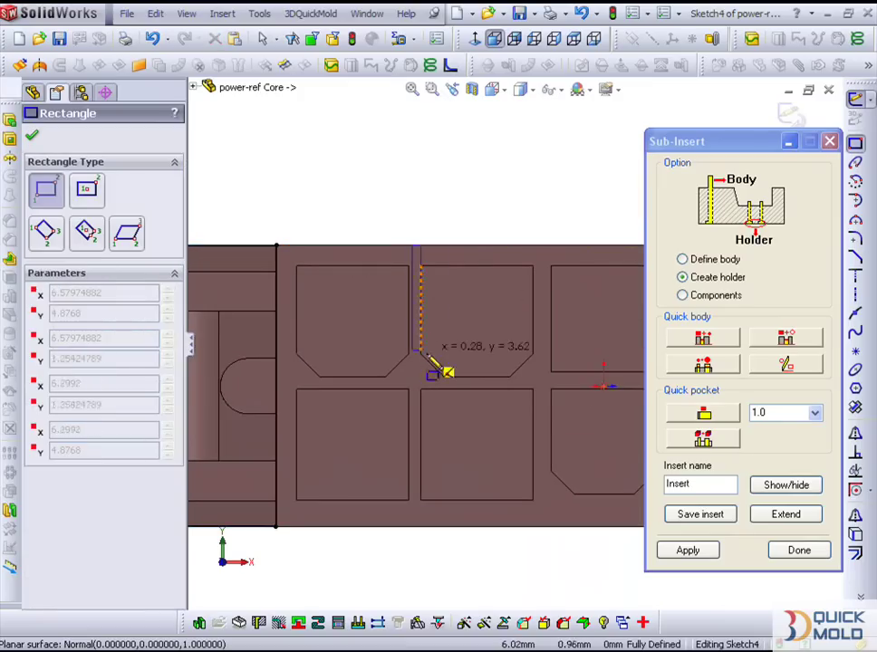
{"action": "left_click", "coordinate": [544, 528]}
{"action": "scroll", "coordinate": [548, 543], "scroll_direction": "up", "scroll_amount": 2}
{"action": "middle_click_drag", "start_coordinate": [534, 554], "coordinate": [386, 513], "text": "ctrl"}
{"action": "scroll", "coordinate": [385, 513], "scroll_direction": "up", "scroll_amount": 2}
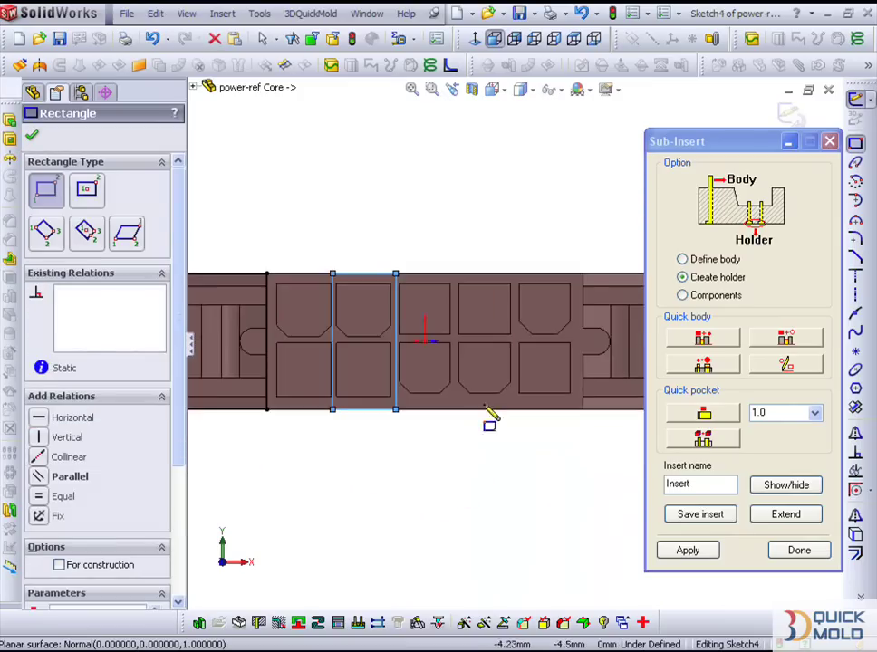
{"action": "scroll", "coordinate": [422, 355], "scroll_direction": "down", "scroll_amount": 2}
{"action": "left_click", "coordinate": [373, 277]}
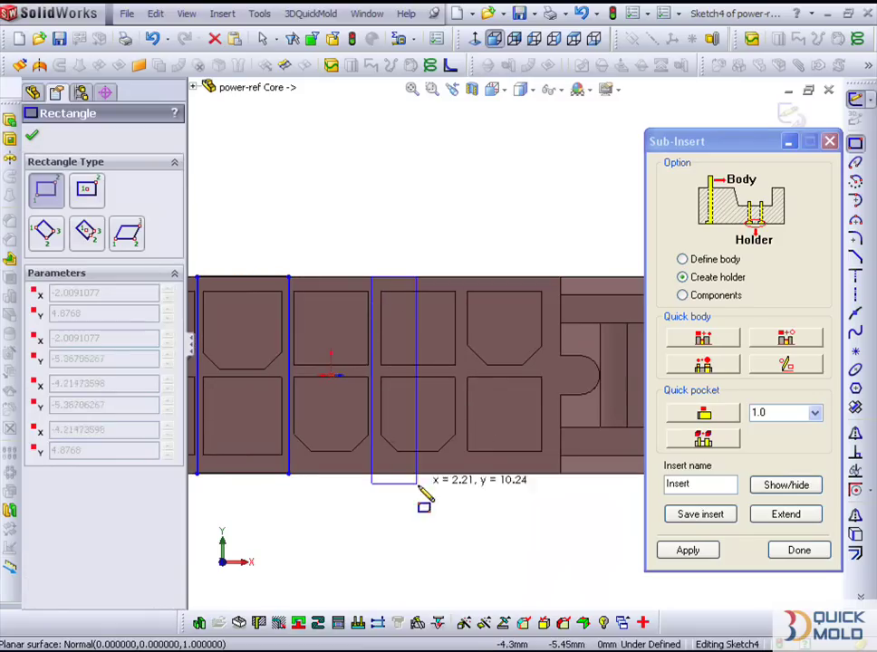
{"action": "left_click", "coordinate": [467, 475]}
Draw the right end rectangle to the lower-right corner and finish the sketch
{"action": "scroll", "coordinate": [476, 512], "scroll_direction": "up", "scroll_amount": 2}
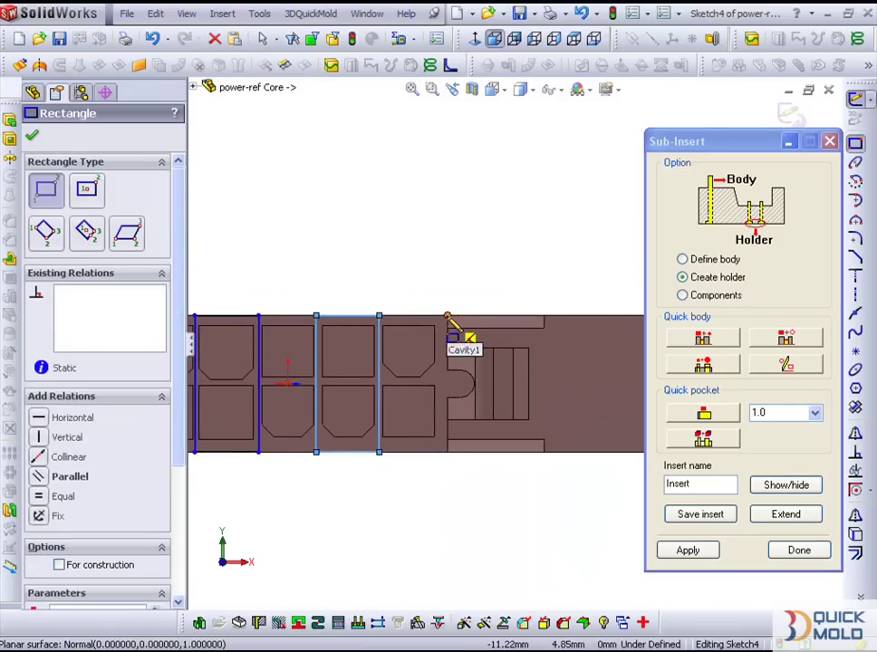
{"action": "left_click", "coordinate": [447, 317]}
{"action": "middle_click_drag", "start_coordinate": [598, 428], "coordinate": [466, 387], "text": "ctrl"}
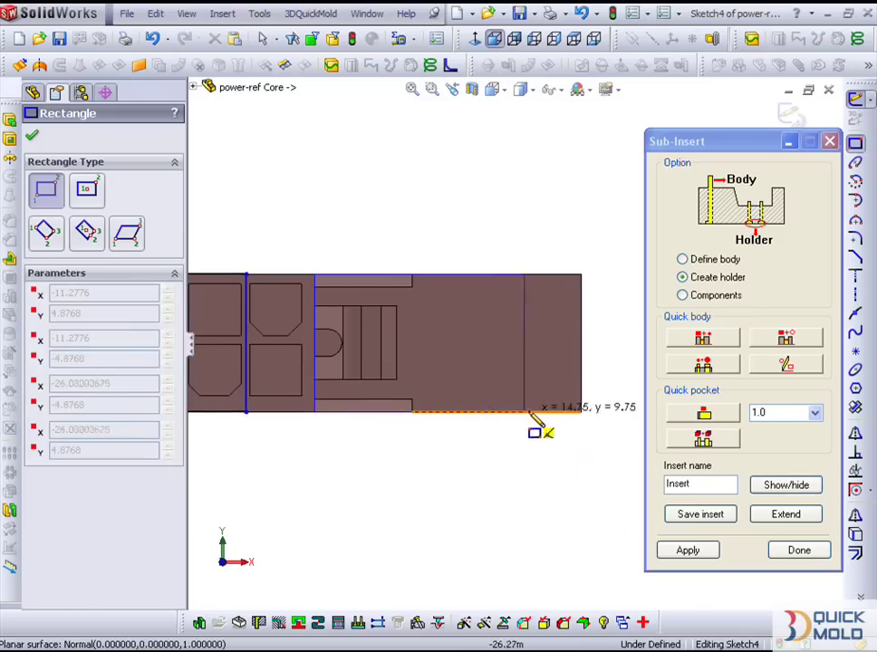
{"action": "left_click", "coordinate": [580, 412]}
{"action": "scroll", "coordinate": [470, 446], "scroll_direction": "up", "scroll_amount": 2}
{"action": "middle_click_drag", "start_coordinate": [470, 447], "coordinate": [420, 408], "text": "ctrl"}
{"action": "scroll", "coordinate": [416, 412], "scroll_direction": "up", "scroll_amount": 2}
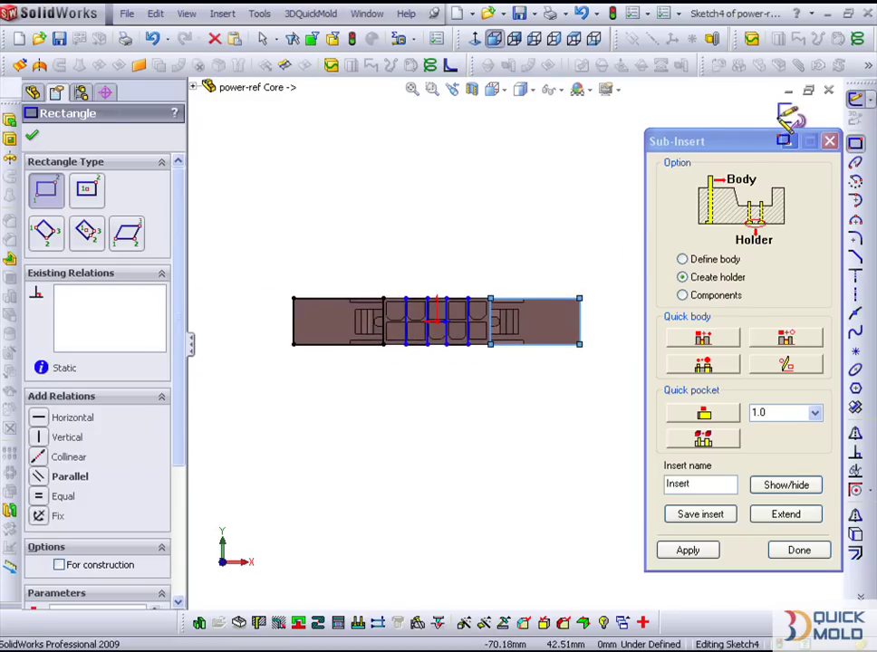
{"action": "left_click", "coordinate": [785, 365]}
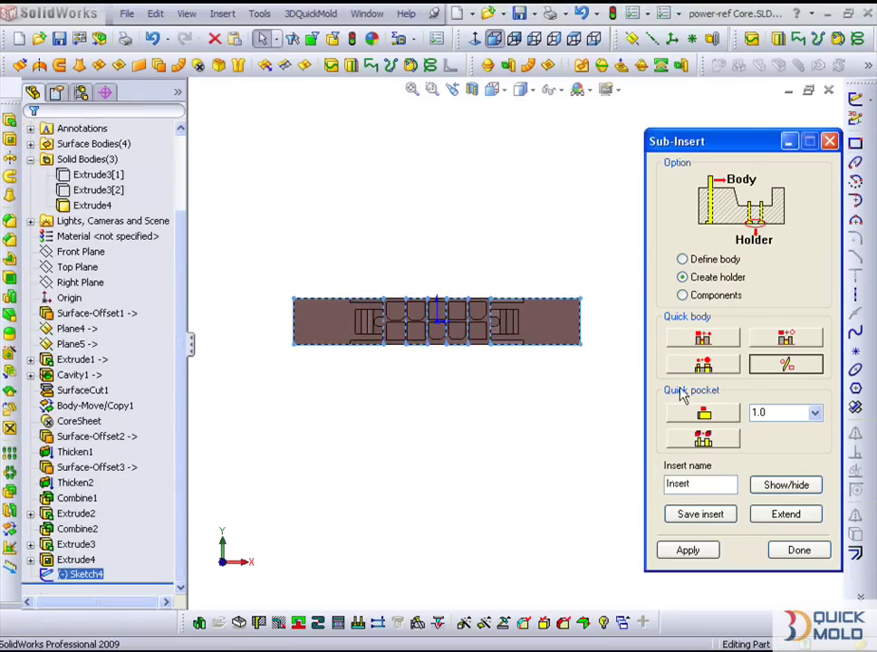
Colour the left and right side blocks pale yellow
{"action": "mouse_move", "coordinate": [429, 401]}
{"action": "middle_mouse_down"}
{"action": "mouse_move", "coordinate": [429, 222]}
{"action": "mouse_move", "coordinate": [392, 167]}
{"action": "middle_mouse_up"}
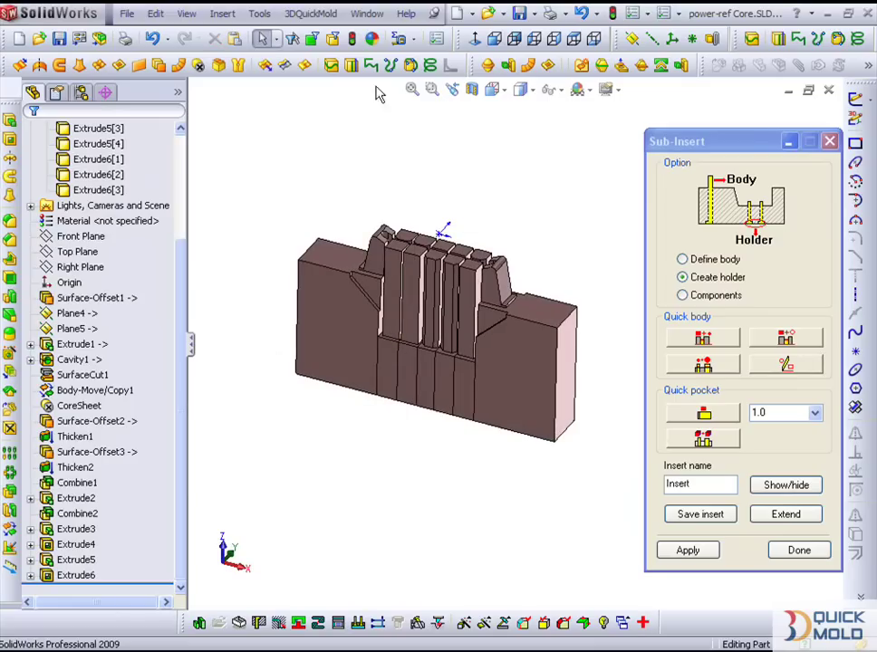
{"action": "left_click", "coordinate": [342, 295]}
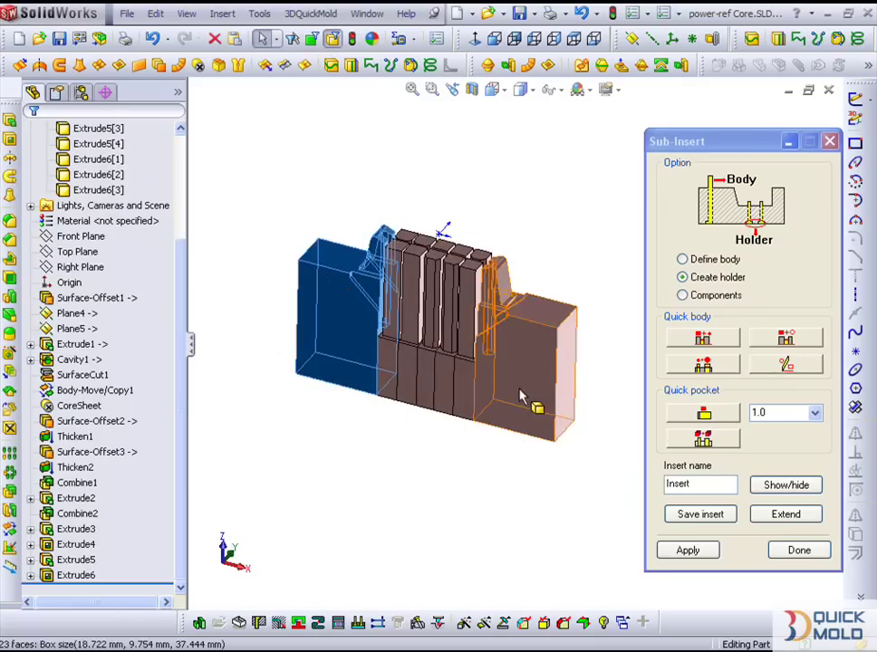
{"action": "left_click", "coordinate": [528, 401]}
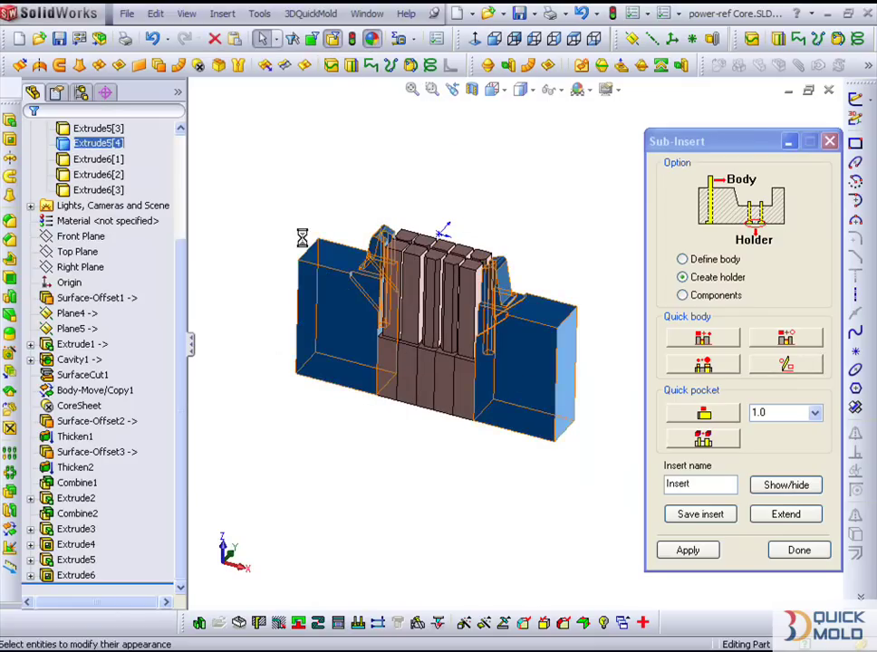
{"action": "left_click_drag", "start_coordinate": [182, 333], "coordinate": [178, 405]}
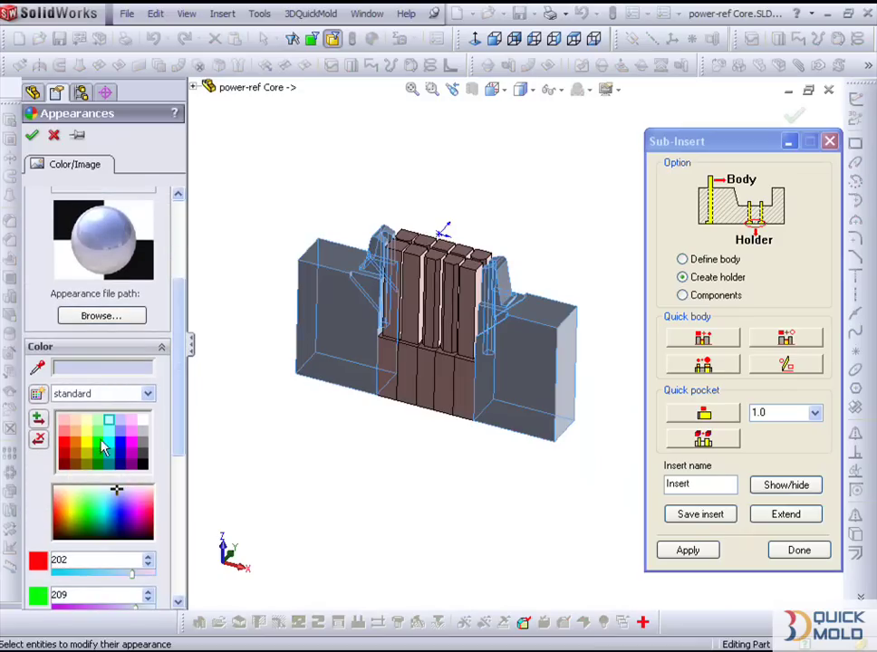
{"action": "left_click", "coordinate": [87, 422]}
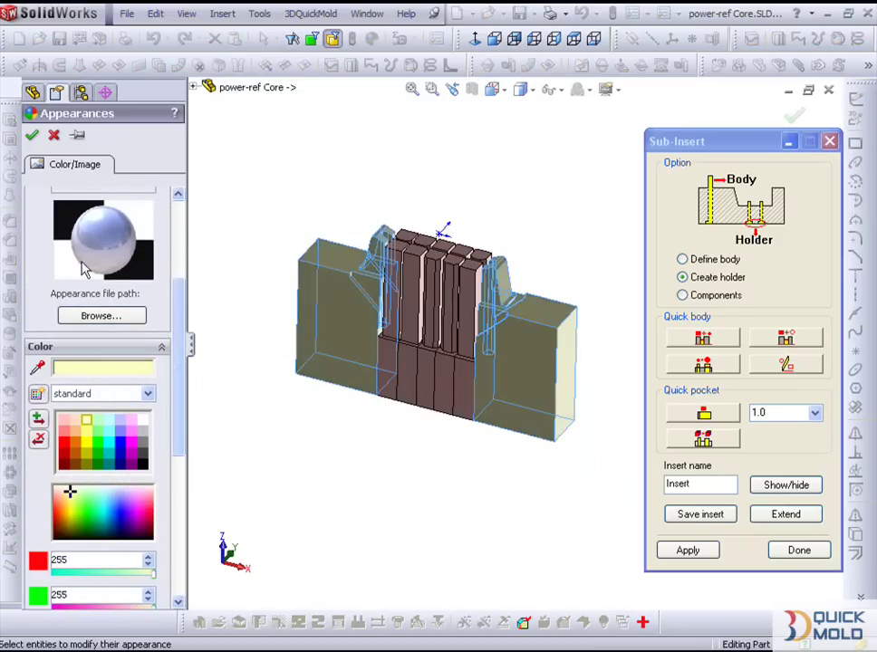
{"action": "left_click", "coordinate": [32, 136]}
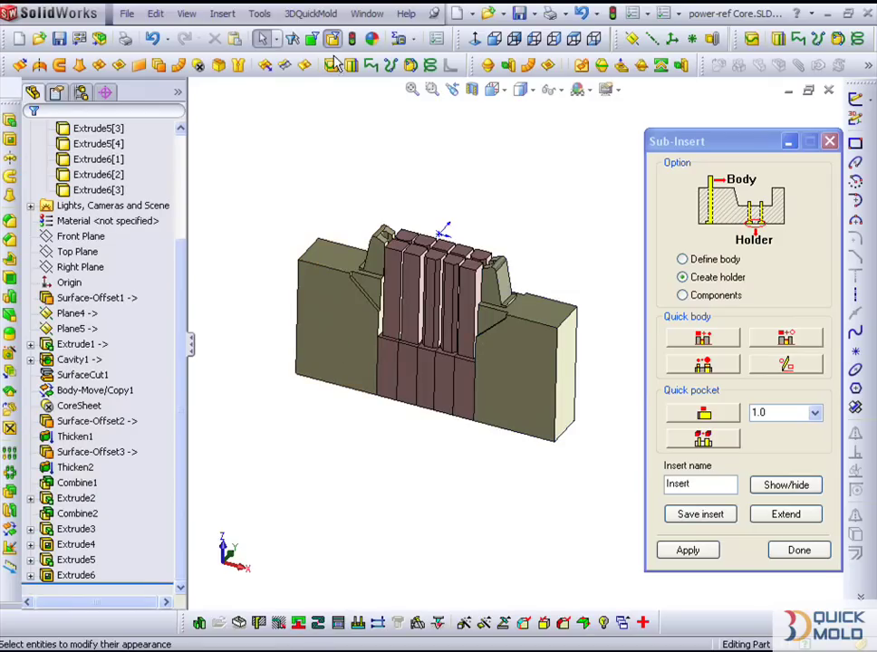
Hide the two outer mould blocks beside the inserts
{"action": "left_click", "coordinate": [350, 303]}
{"action": "left_click", "coordinate": [519, 378], "text": "ctrl"}
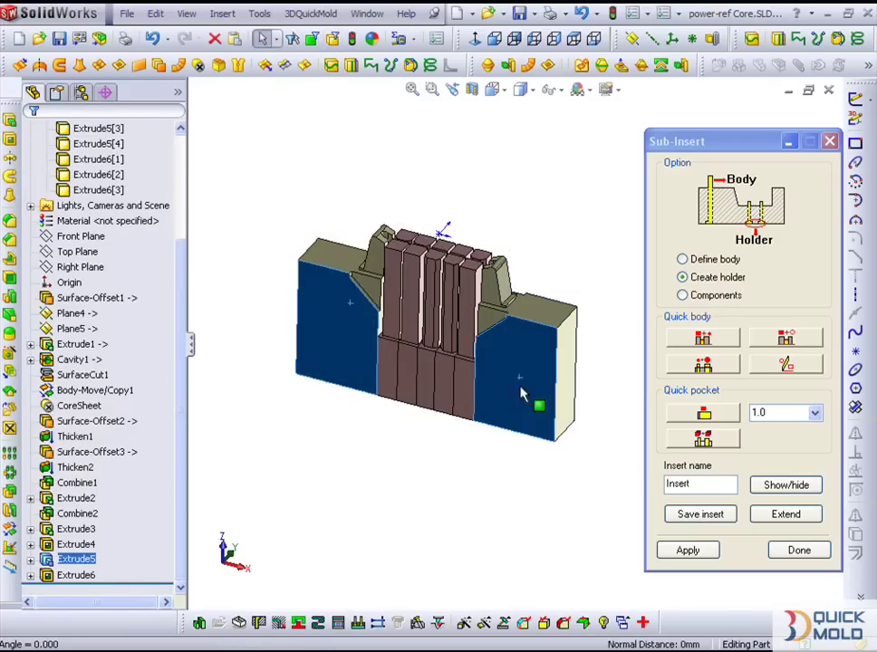
{"action": "left_click", "coordinate": [603, 622]}
On the inserts' front face, sketch a rectangle from the top-left corner to the right edge's midpoint
{"action": "middle_click_drag", "start_coordinate": [499, 389], "coordinate": [544, 374]}
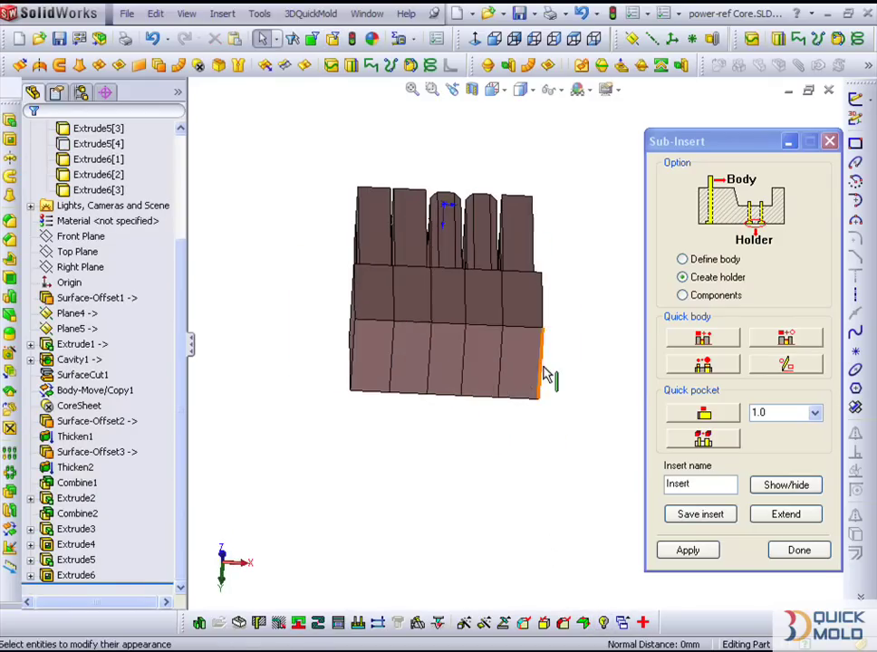
{"action": "left_click", "coordinate": [526, 375]}
{"action": "left_click", "coordinate": [589, 310]}
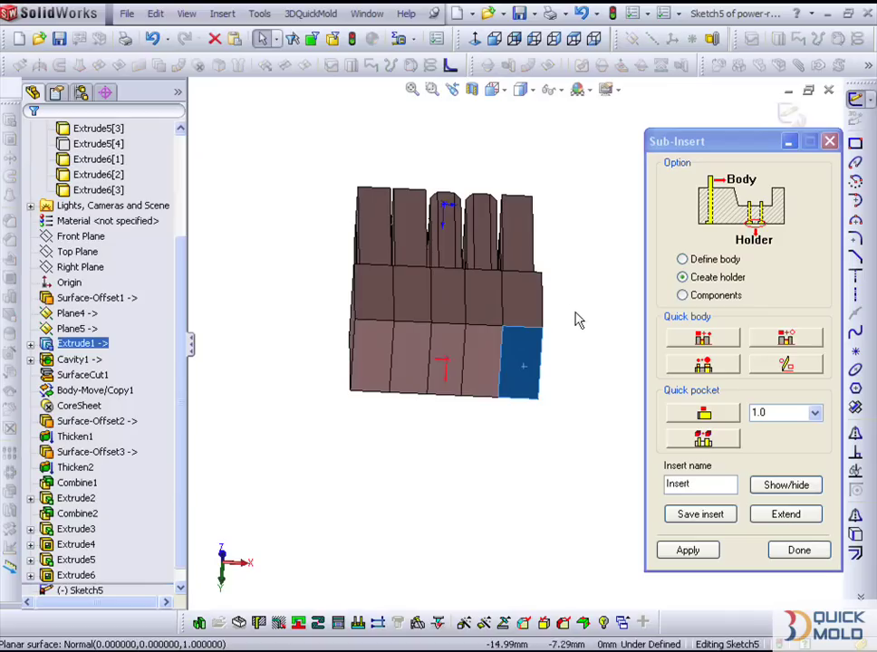
{"action": "left_click", "coordinate": [474, 38]}
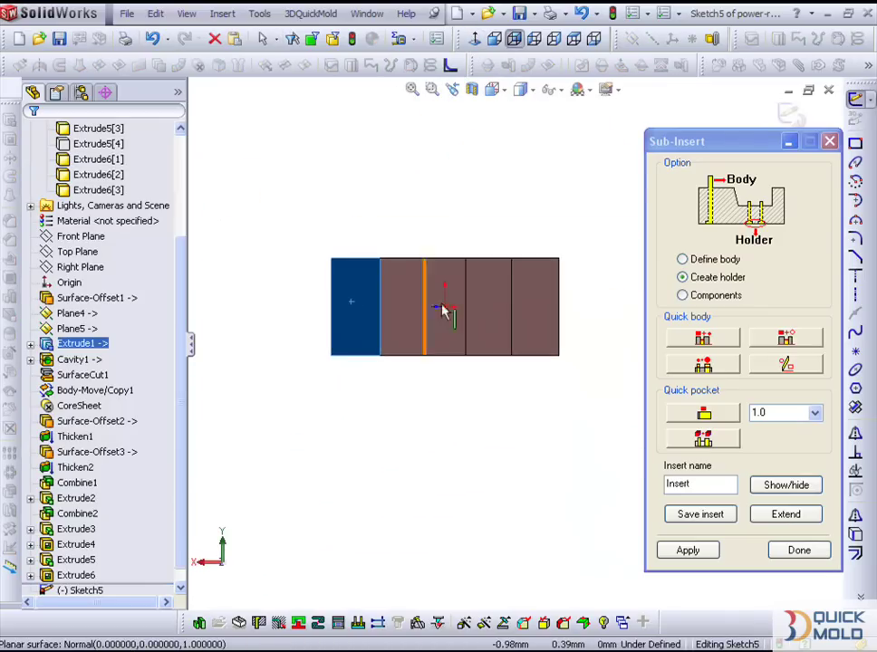
{"action": "left_click", "coordinate": [855, 145]}
{"action": "scroll", "coordinate": [444, 240], "scroll_direction": "down", "scroll_amount": 2}
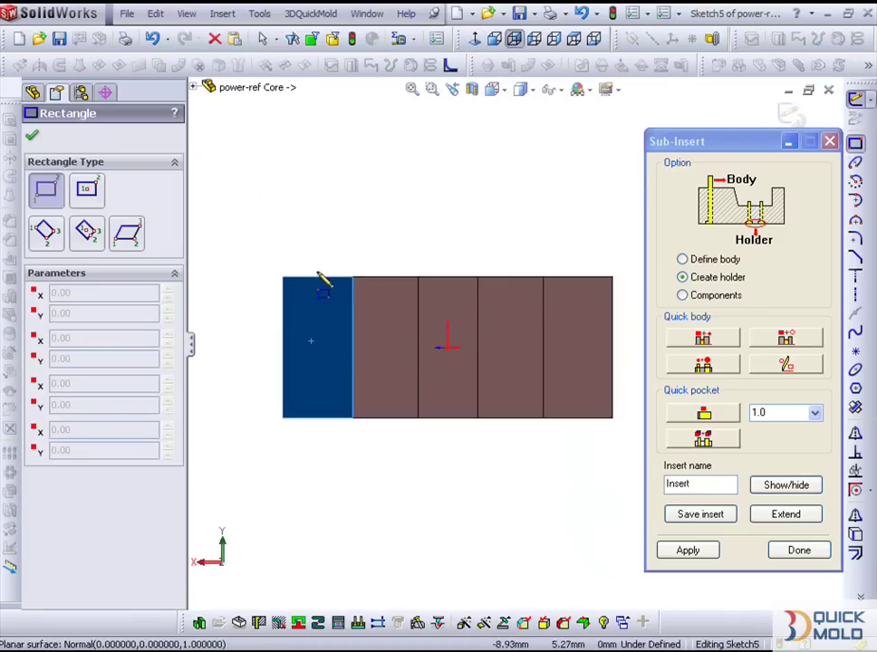
{"action": "left_click", "coordinate": [283, 277]}
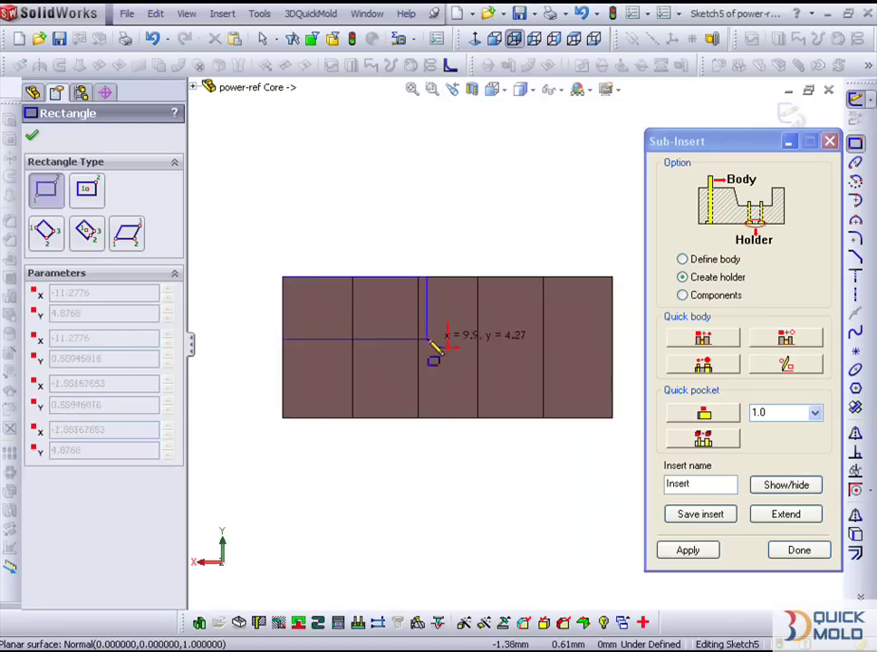
{"action": "scroll", "coordinate": [458, 330], "scroll_direction": "up", "scroll_amount": 1}
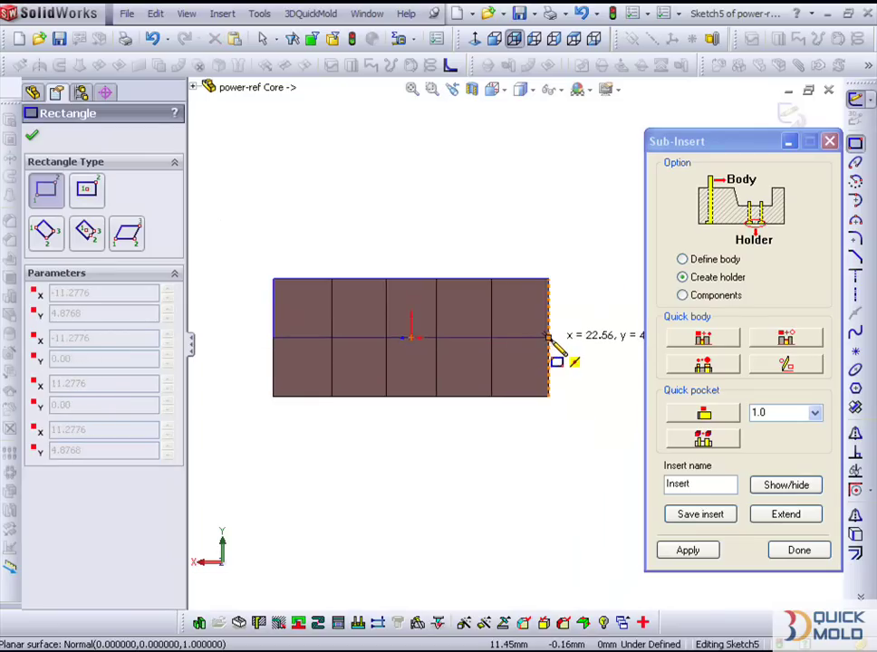
{"action": "left_click", "coordinate": [549, 344]}
{"action": "scroll", "coordinate": [544, 364], "scroll_direction": "up", "scroll_amount": 2}
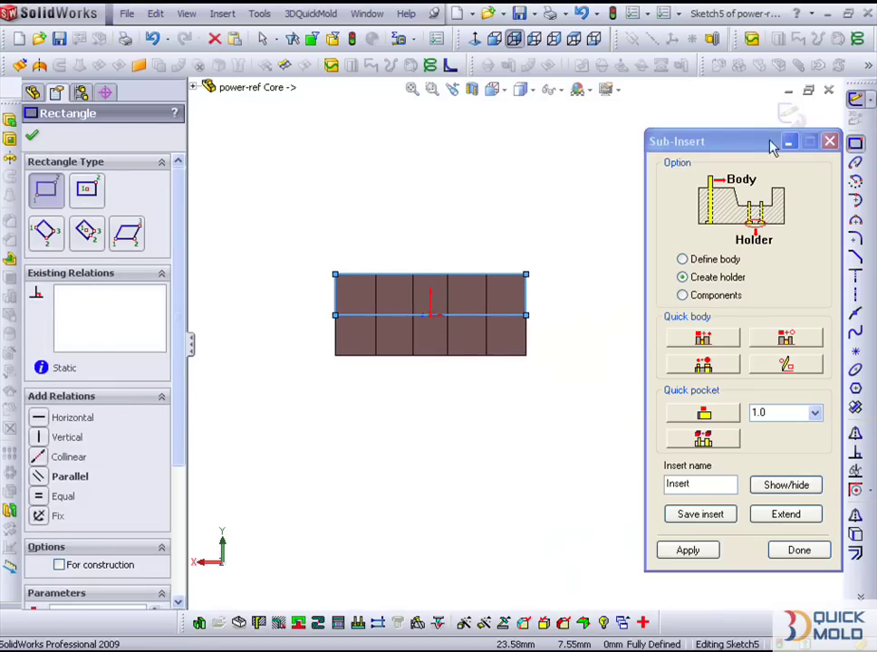
{"action": "key", "text": "Escape"}
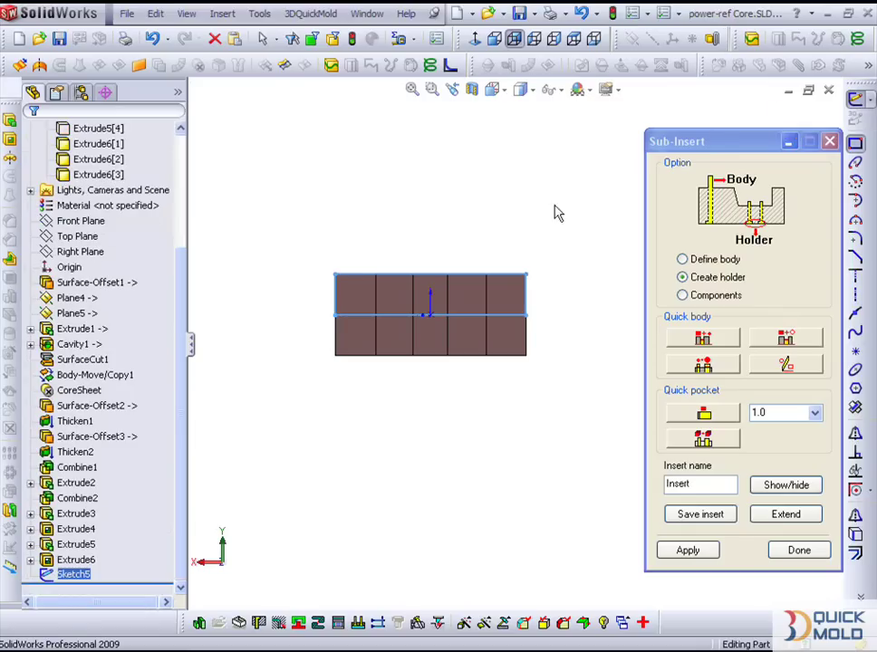
Split the insert pieces with Sketch5 using Cut Part, marking every resulting piece as a body
{"action": "left_click", "coordinate": [11, 492]}
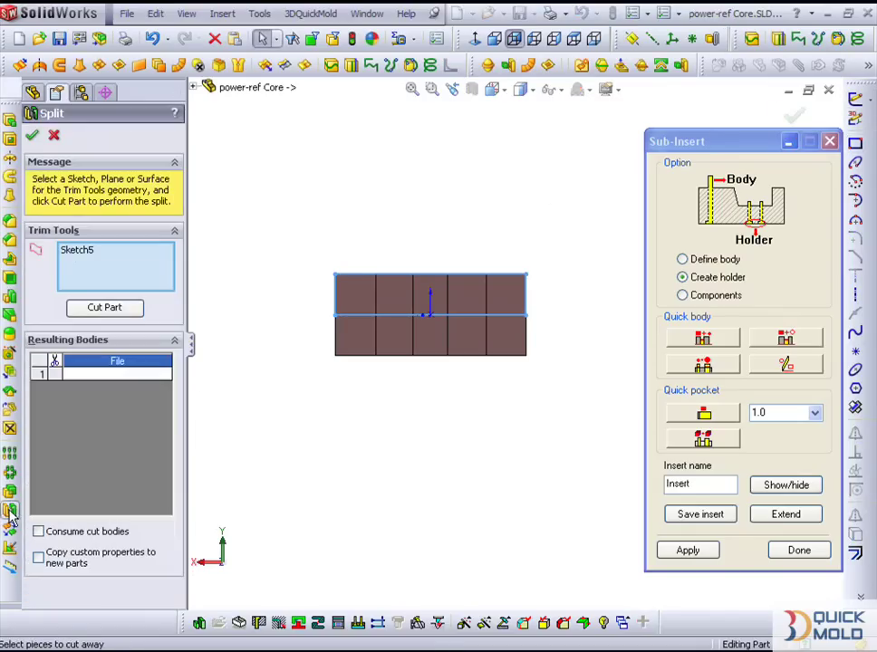
{"action": "left_click", "coordinate": [120, 310]}
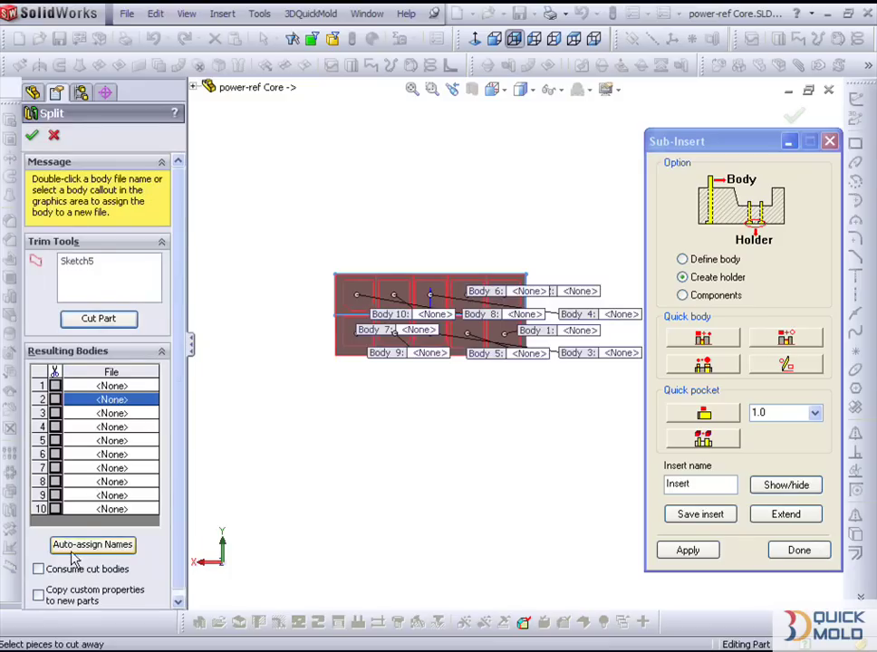
{"action": "left_click", "coordinate": [362, 294]}
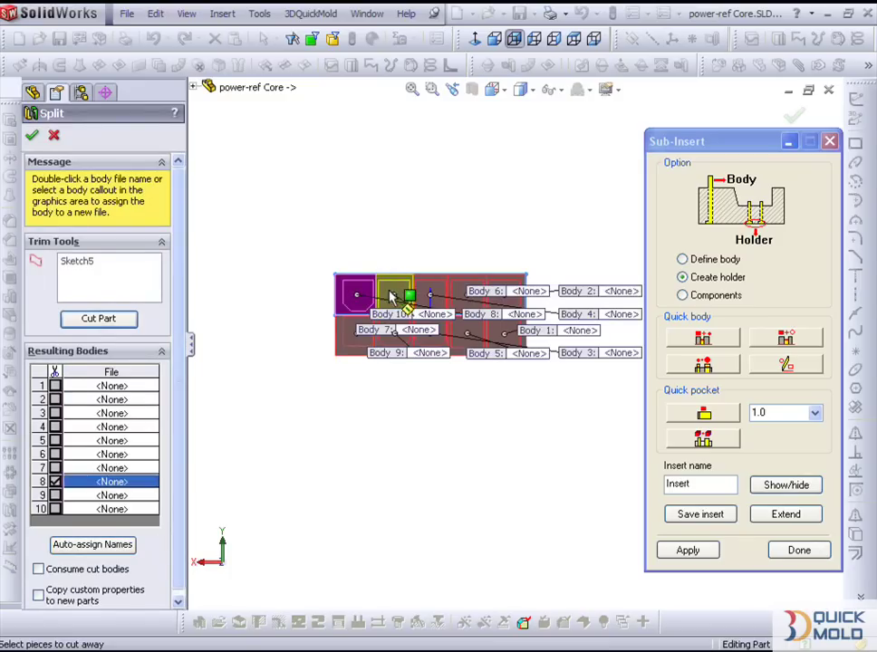
{"action": "left_click", "coordinate": [392, 297]}
{"action": "left_click", "coordinate": [431, 297]}
{"action": "left_click", "coordinate": [471, 299]}
{"action": "middle_click_drag", "start_coordinate": [471, 299], "coordinate": [425, 428]}
{"action": "left_click", "coordinate": [445, 446]}
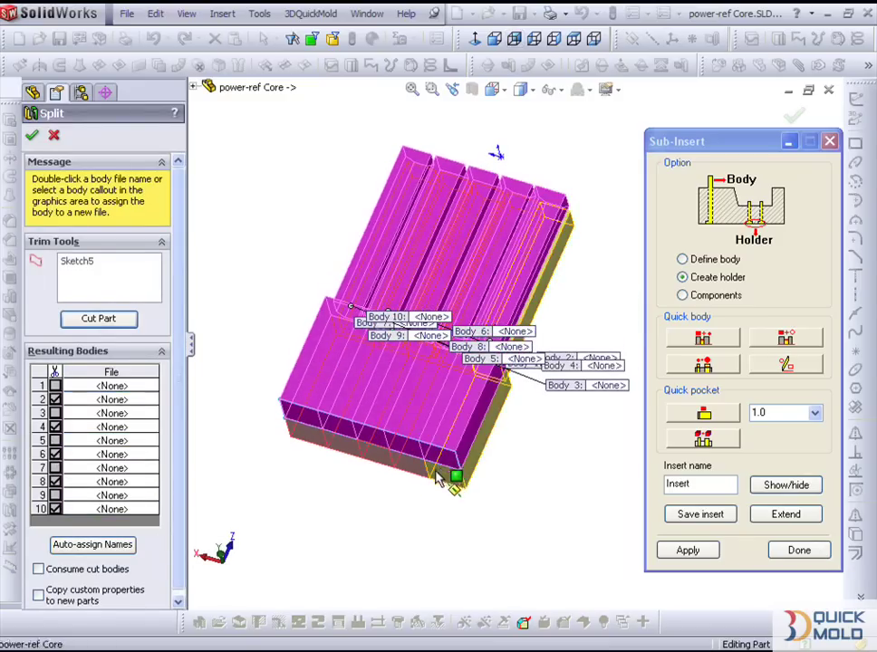
{"action": "left_click", "coordinate": [312, 451]}
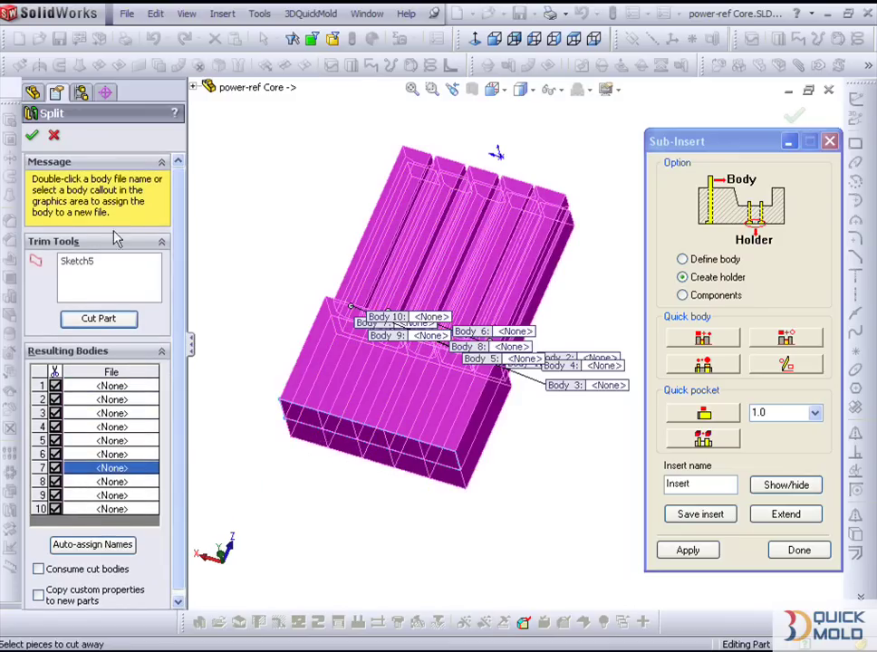
{"action": "mouse_move", "coordinate": [293, 304]}
{"action": "middle_mouse_down"}
{"action": "mouse_move", "coordinate": [371, 469]}
{"action": "mouse_move", "coordinate": [390, 398]}
{"action": "middle_mouse_up"}
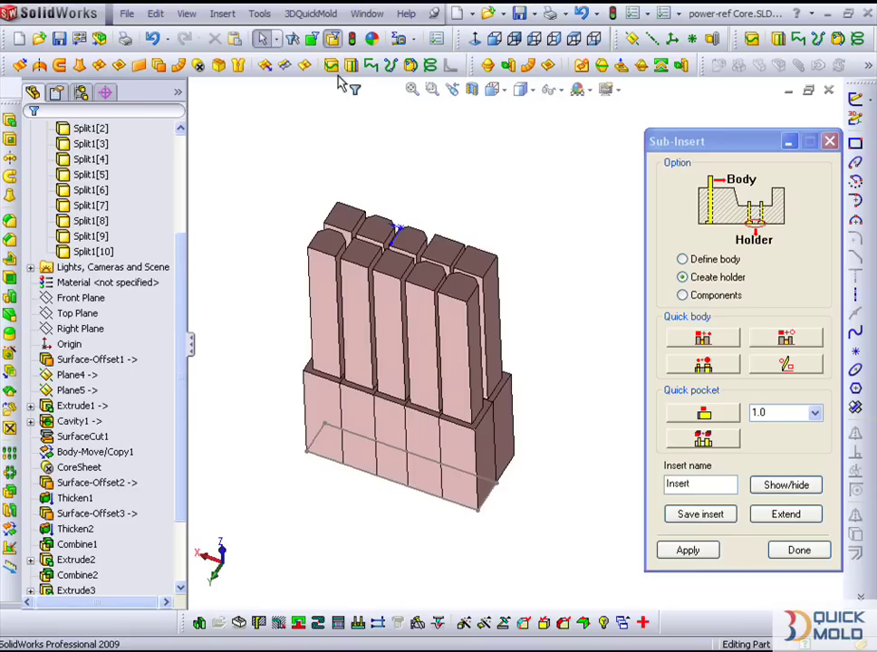
Select five alternating split insert bodies: Split1[2], [4], [5], [8] and [9]
{"action": "left_click", "coordinate": [329, 276]}
{"action": "left_click", "coordinate": [389, 246], "text": "ctrl"}
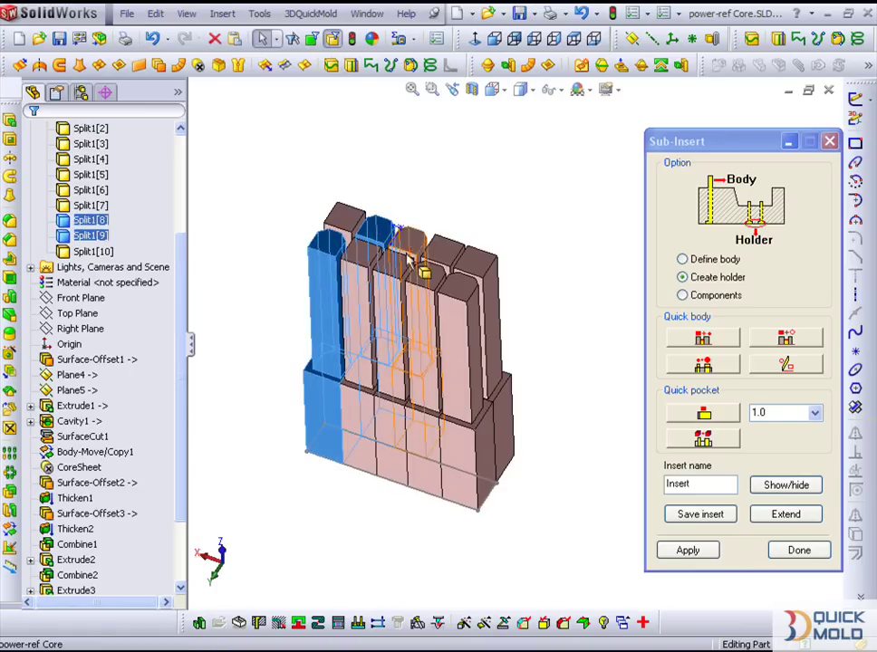
{"action": "left_click", "coordinate": [403, 286], "text": "ctrl"}
{"action": "left_click", "coordinate": [462, 272], "text": "ctrl"}
{"action": "left_click", "coordinate": [464, 317], "text": "ctrl"}
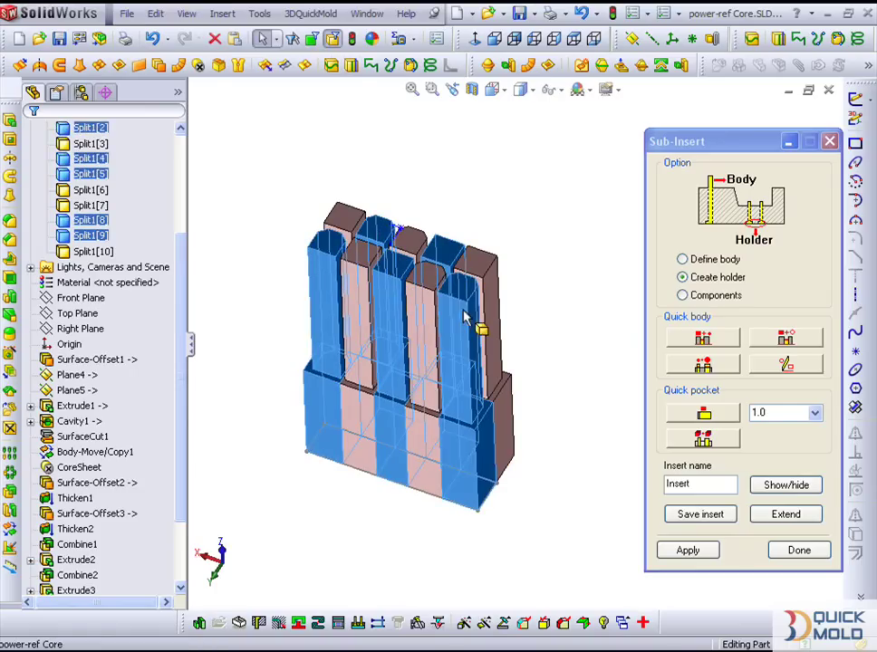
{"action": "middle_click_drag", "start_coordinate": [464, 317], "coordinate": [393, 163]}
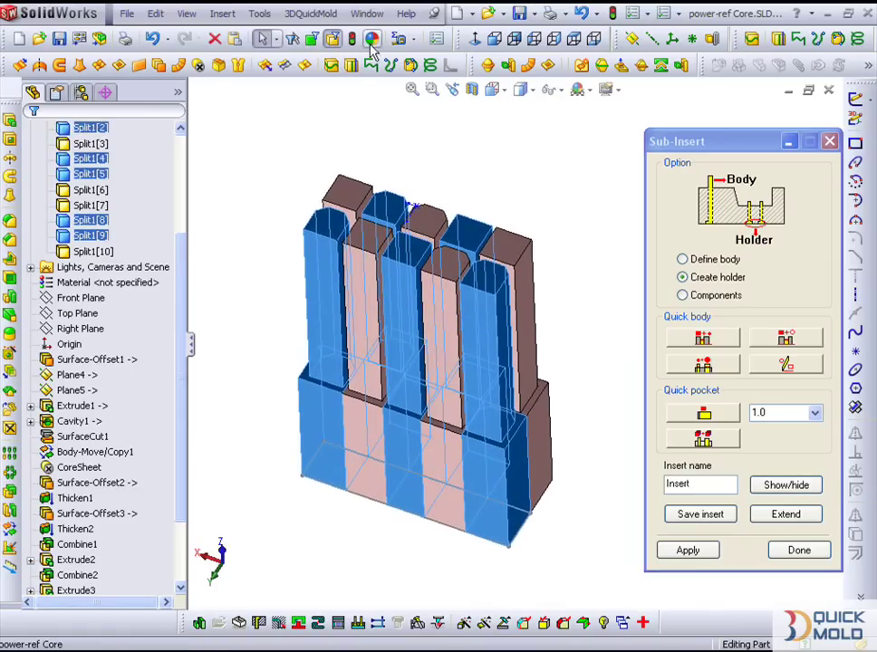
Give the selected bodies a green-teal appearance
{"action": "left_click", "coordinate": [371, 40]}
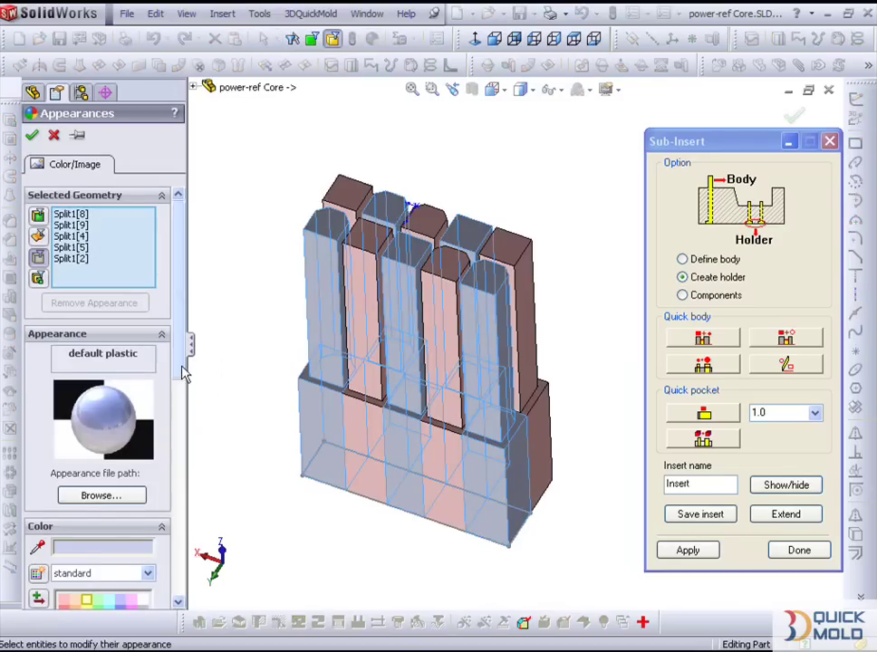
{"action": "scroll", "coordinate": [174, 435], "scroll_direction": "down", "scroll_amount": 5}
{"action": "left_click", "coordinate": [74, 443]}
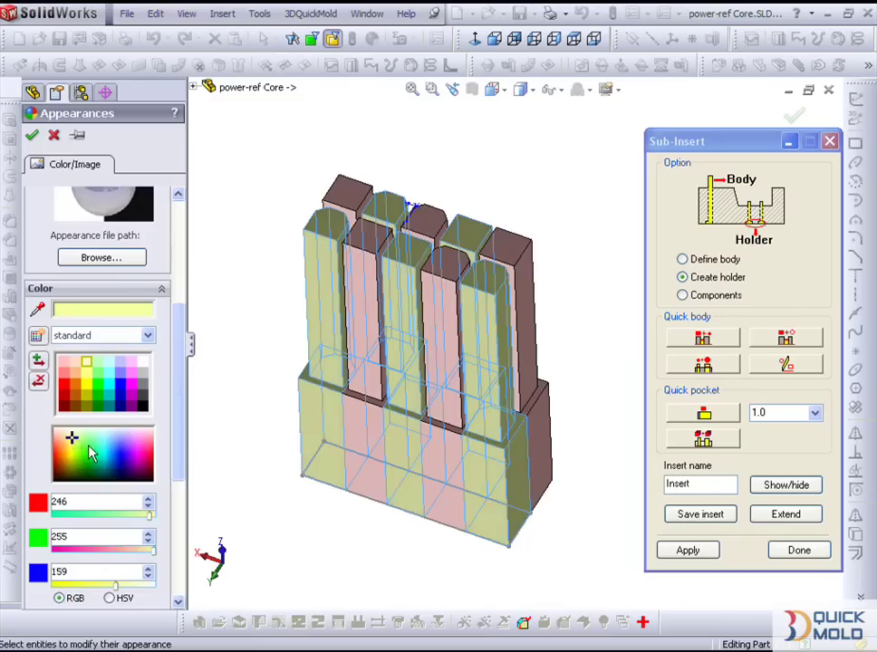
{"action": "left_click", "coordinate": [86, 446]}
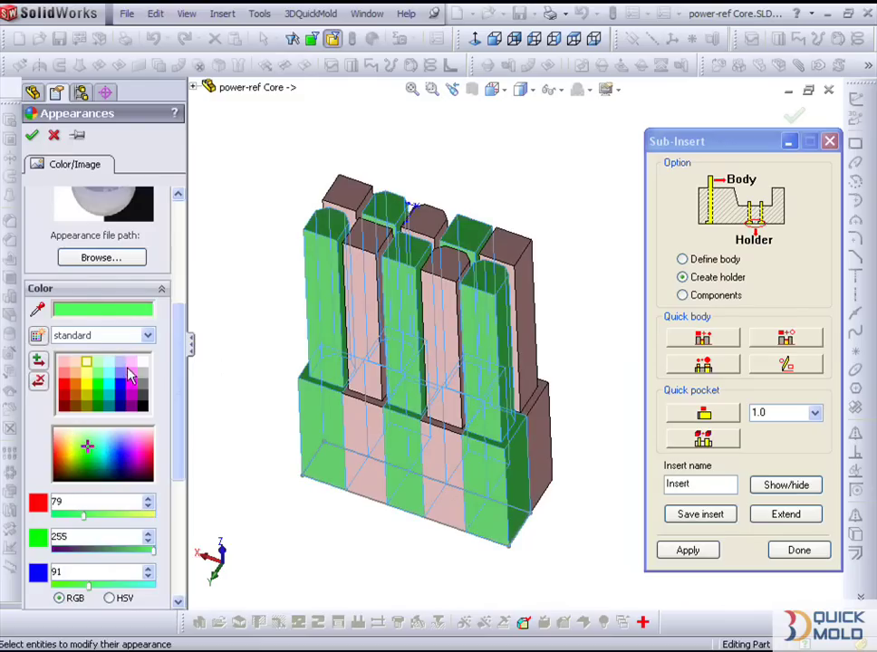
{"action": "left_click", "coordinate": [95, 457]}
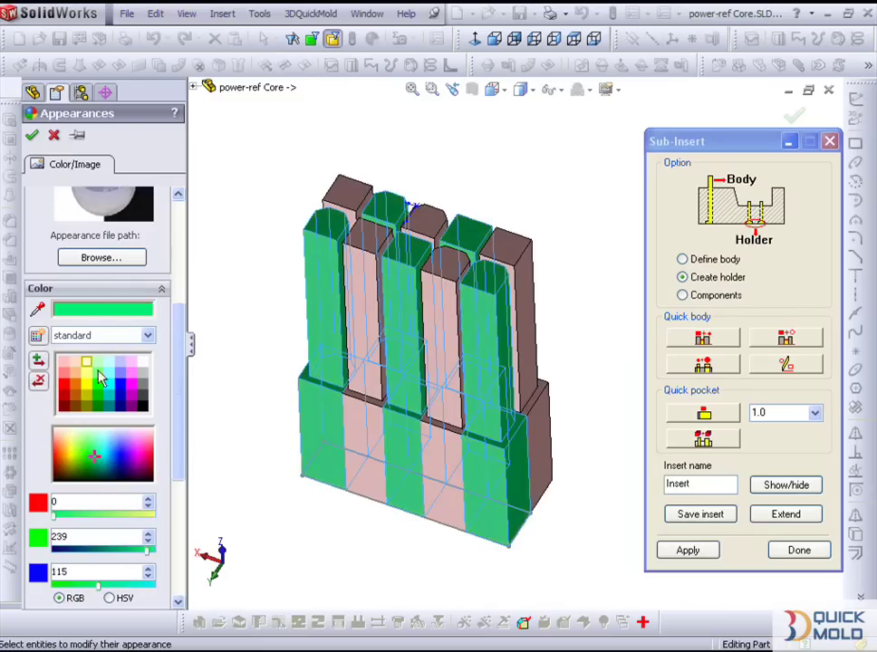
{"action": "left_click", "coordinate": [32, 135]}
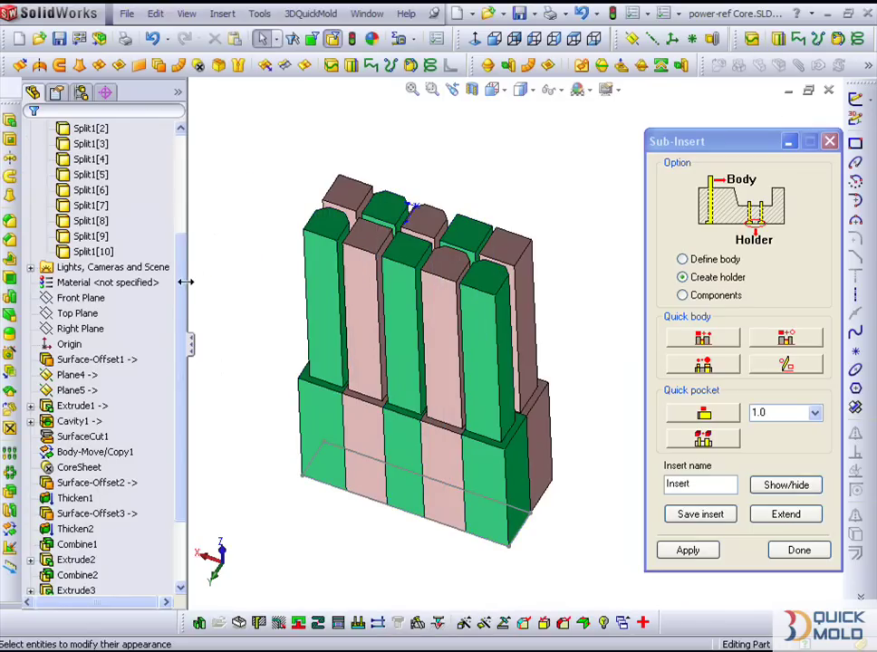
{"action": "scroll", "coordinate": [137, 190], "scroll_direction": "up", "scroll_amount": 2}
{"action": "scroll", "coordinate": [137, 218], "scroll_direction": "up", "scroll_amount": 2}
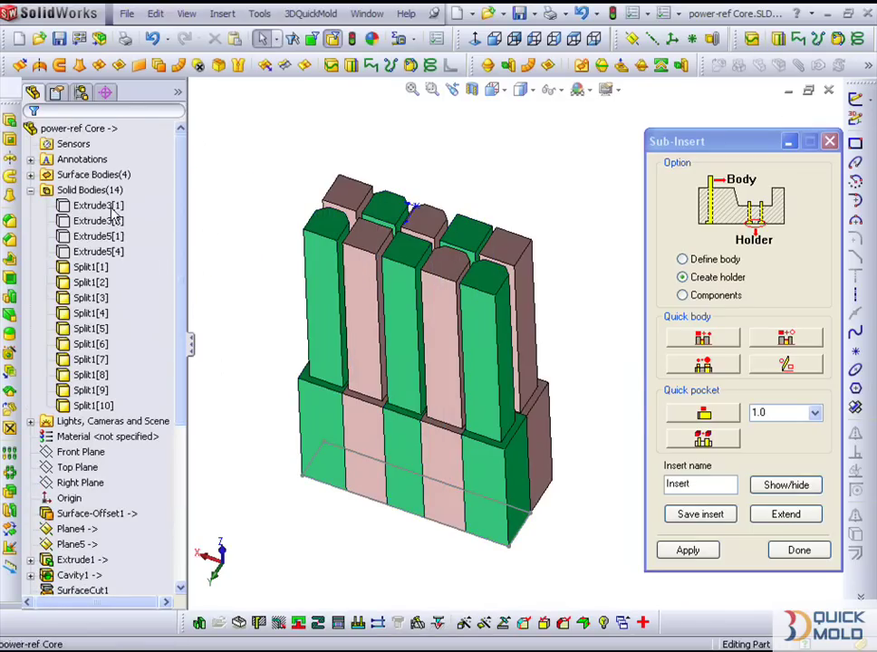
{"action": "left_click", "coordinate": [112, 207]}
{"action": "left_click", "coordinate": [109, 253], "text": "ctrl"}
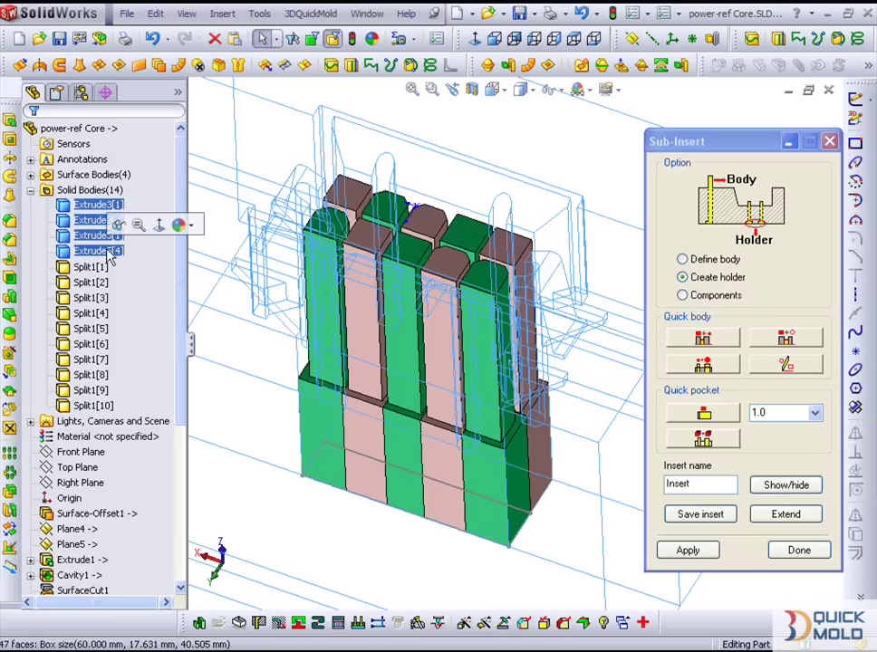
{"action": "left_click", "coordinate": [117, 225]}
{"action": "left_click", "coordinate": [333, 42]}
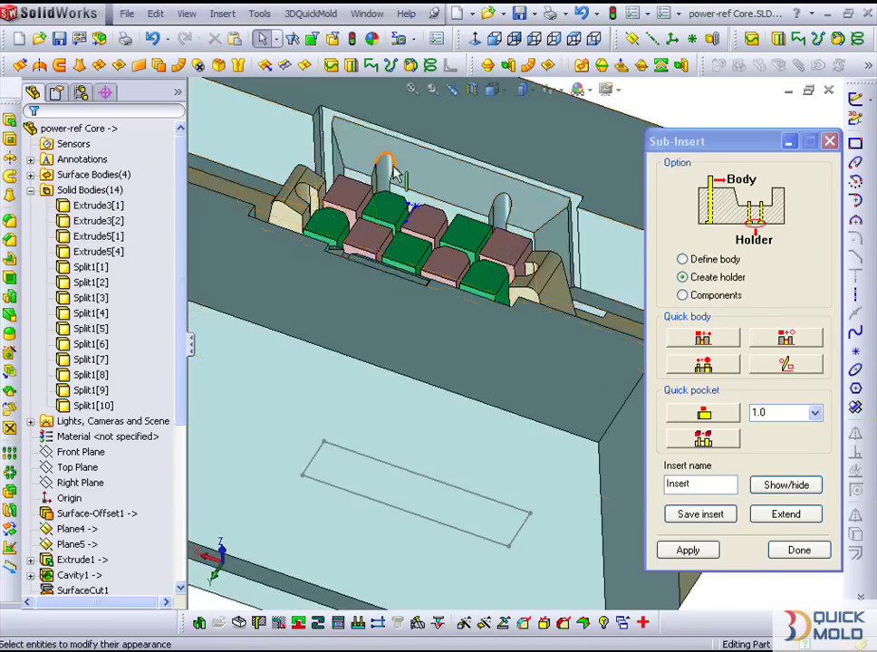
{"action": "mouse_move", "coordinate": [435, 363]}
{"action": "middle_mouse_down"}
{"action": "mouse_move", "coordinate": [500, 415]}
{"action": "mouse_move", "coordinate": [513, 354]}
{"action": "middle_mouse_up"}
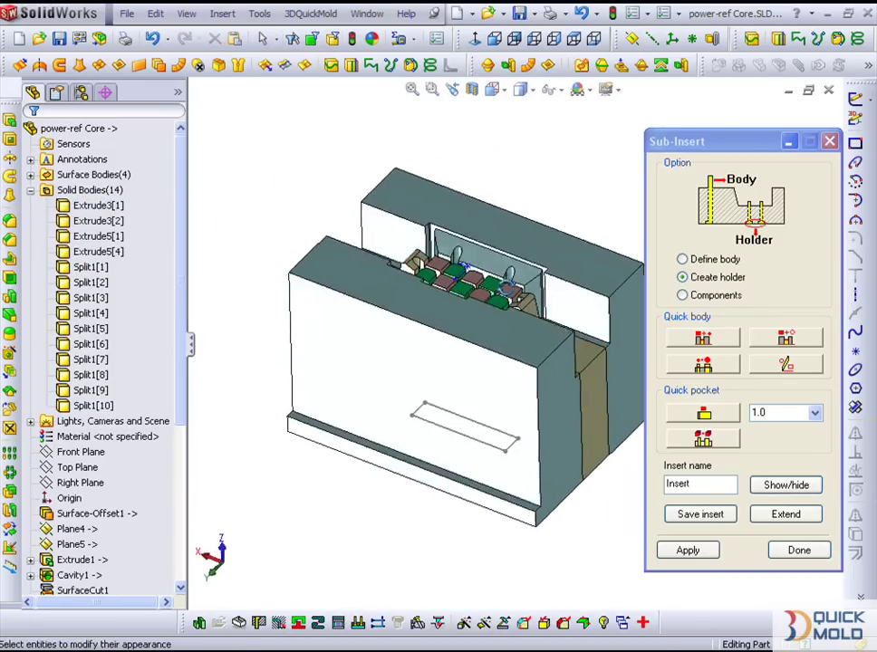
{"action": "scroll", "coordinate": [407, 306], "scroll_direction": "down", "scroll_amount": 2}
{"action": "scroll", "coordinate": [408, 305], "scroll_direction": "down", "scroll_amount": 2}
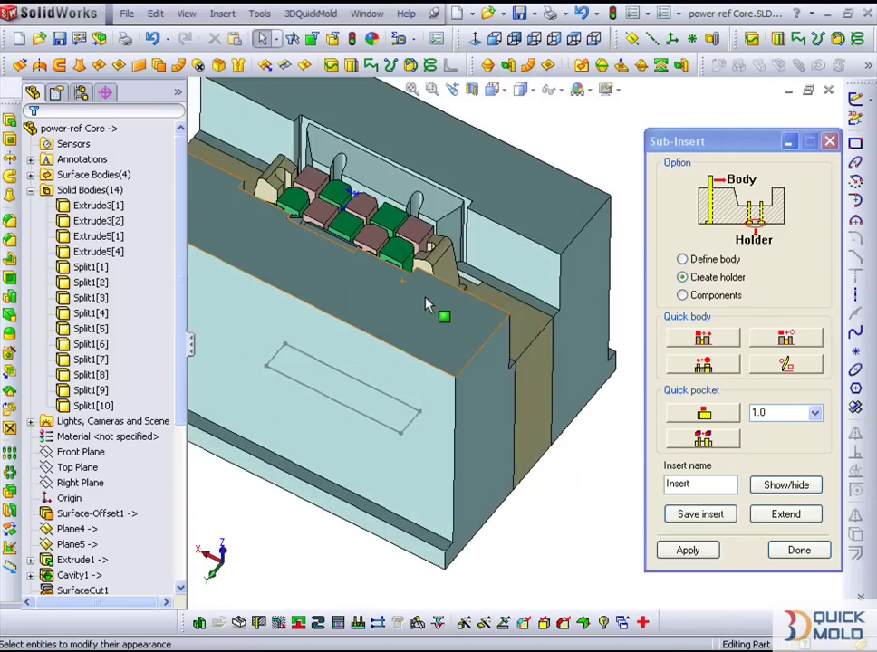
{"action": "scroll", "coordinate": [427, 304], "scroll_direction": "up", "scroll_amount": 4}
{"action": "mouse_move", "coordinate": [533, 412]}
{"action": "middle_mouse_down"}
{"action": "mouse_move", "coordinate": [395, 313]}
{"action": "mouse_move", "coordinate": [334, 194]}
{"action": "middle_mouse_up"}
{"action": "scroll", "coordinate": [389, 248], "scroll_direction": "down", "scroll_amount": 2}
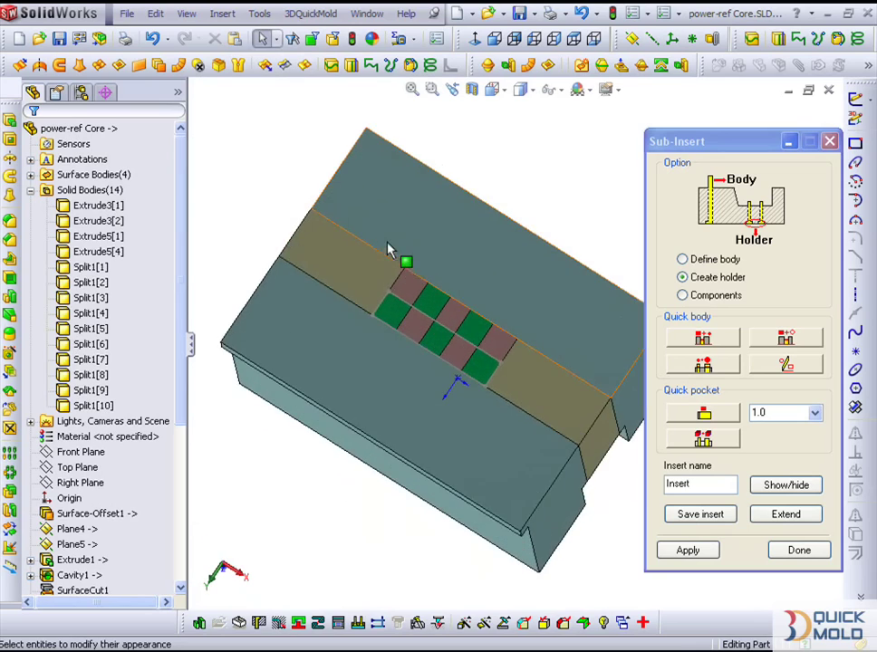
{"action": "mouse_move", "coordinate": [435, 256]}
{"action": "middle_mouse_down"}
{"action": "mouse_move", "coordinate": [484, 368]}
{"action": "mouse_move", "coordinate": [576, 441]}
{"action": "mouse_move", "coordinate": [619, 503]}
{"action": "mouse_move", "coordinate": [570, 491]}
{"action": "mouse_move", "coordinate": [462, 356]}
{"action": "mouse_move", "coordinate": [162, 426]}
{"action": "mouse_move", "coordinate": [271, 172]}
{"action": "middle_mouse_up"}
{"action": "scroll", "coordinate": [271, 172], "scroll_direction": "down", "scroll_amount": 3}
{"action": "scroll", "coordinate": [167, 481], "scroll_direction": "down", "scroll_amount": 5}
{"action": "scroll", "coordinate": [362, 401], "scroll_direction": "up", "scroll_amount": 3}
{"action": "mouse_move", "coordinate": [363, 402]}
{"action": "middle_mouse_down"}
{"action": "mouse_move", "coordinate": [474, 403]}
{"action": "mouse_move", "coordinate": [477, 353]}
{"action": "mouse_move", "coordinate": [486, 359]}
{"action": "middle_mouse_up"}
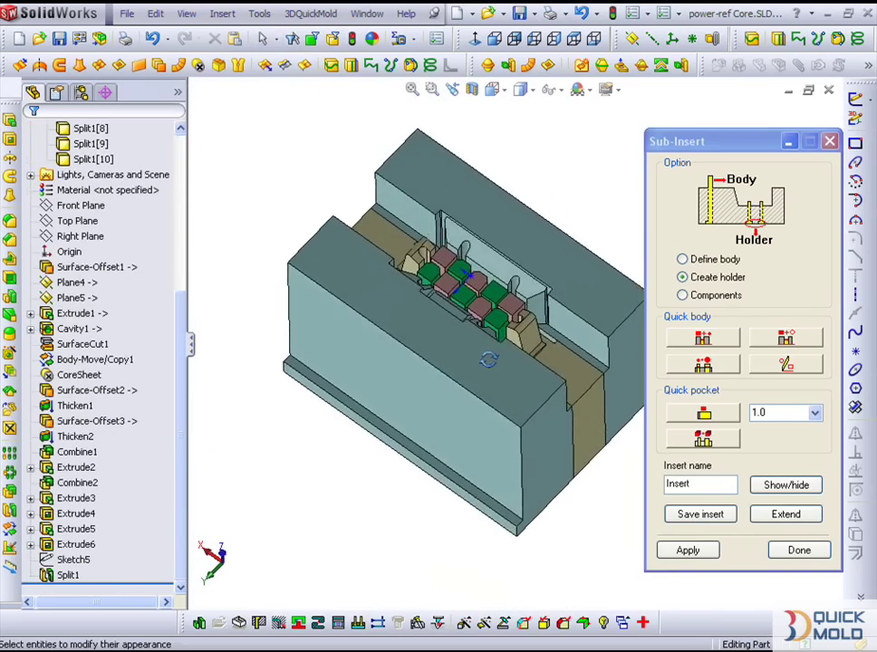
{"action": "scroll", "coordinate": [528, 353], "scroll_direction": "down", "scroll_amount": 3}
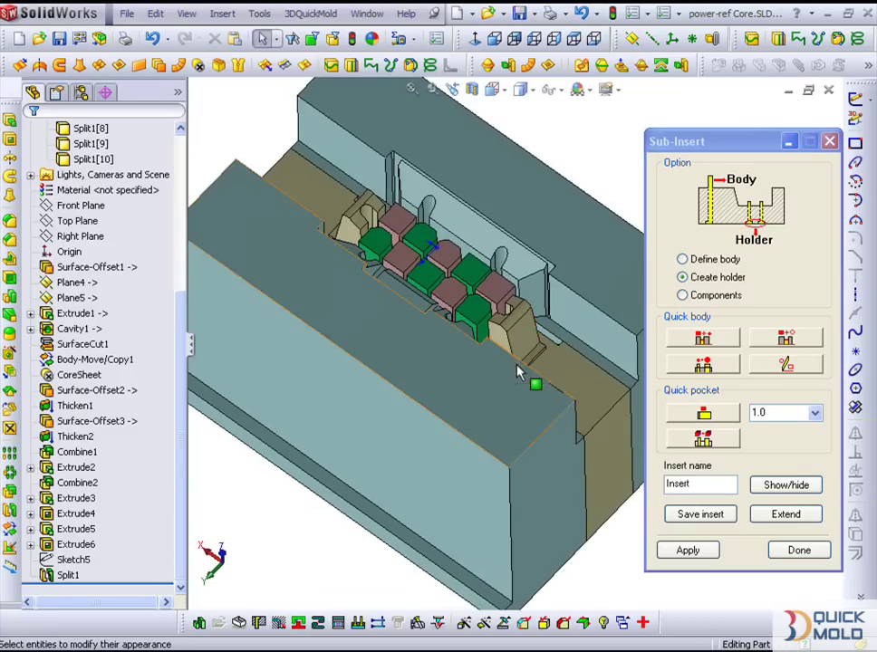
Switch to the Product assembly and close the Sub-Insert tool
{"action": "left_click", "coordinate": [624, 623]}
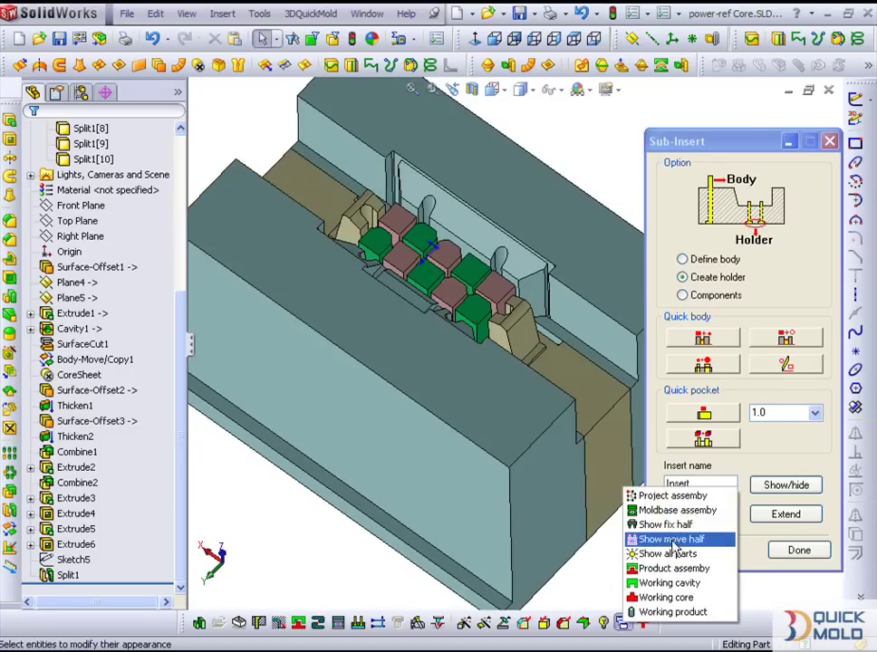
{"action": "left_click", "coordinate": [675, 569]}
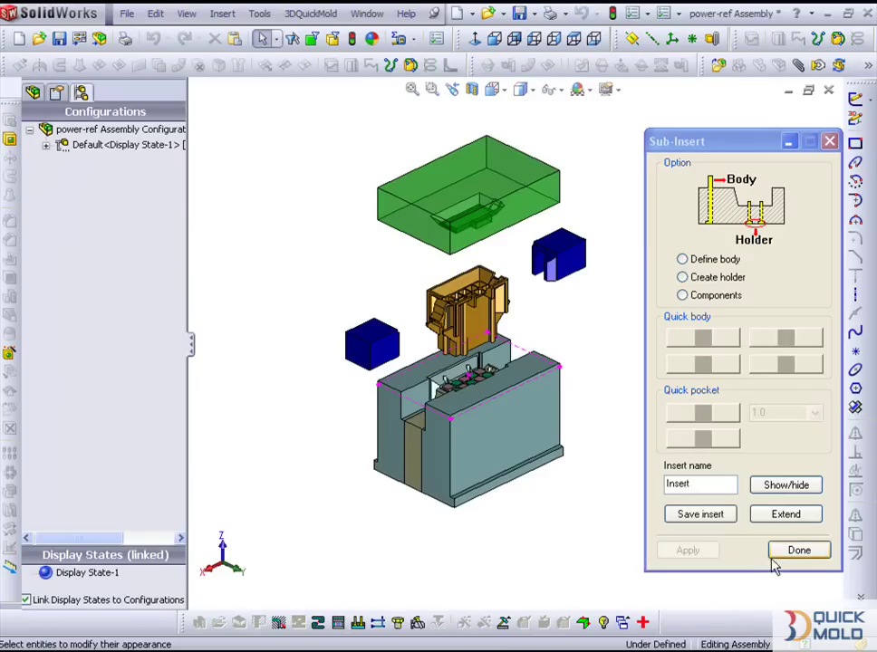
{"action": "left_click", "coordinate": [775, 558]}
Collapse the ExplView1 exploded view and bring up the 3DQuickMold Undercut dialog
{"action": "mouse_move", "coordinate": [543, 435]}
{"action": "middle_mouse_down"}
{"action": "mouse_move", "coordinate": [499, 429]}
{"action": "mouse_move", "coordinate": [453, 457]}
{"action": "middle_mouse_up"}
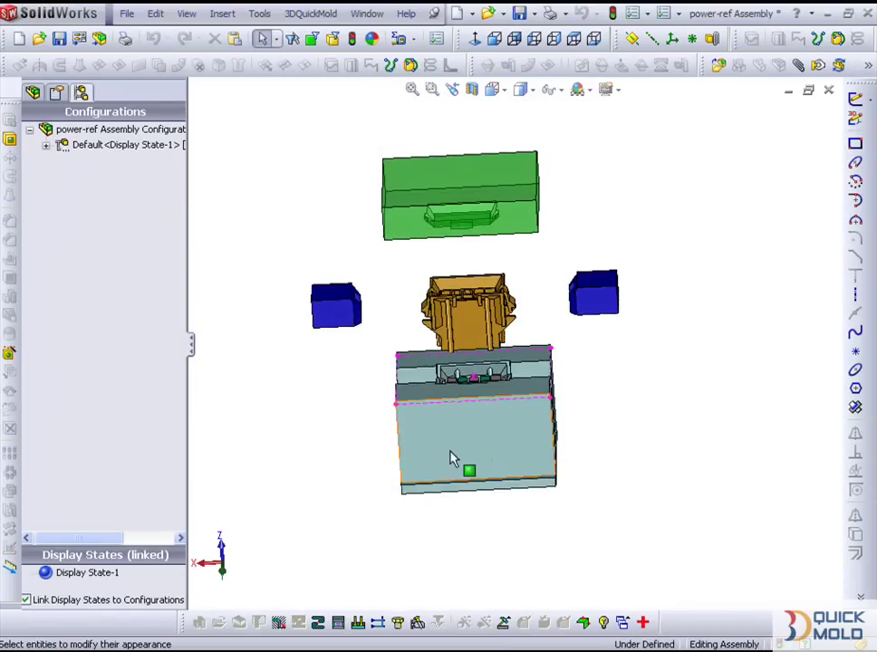
{"action": "left_click", "coordinate": [45, 144]}
{"action": "double_click", "coordinate": [109, 159]}
{"action": "mouse_move", "coordinate": [403, 343]}
{"action": "middle_mouse_down"}
{"action": "mouse_move", "coordinate": [513, 353]}
{"action": "mouse_move", "coordinate": [475, 323]}
{"action": "mouse_move", "coordinate": [511, 309]}
{"action": "mouse_move", "coordinate": [507, 317]}
{"action": "middle_mouse_up"}
{"action": "scroll", "coordinate": [476, 323], "scroll_direction": "down", "scroll_amount": 2}
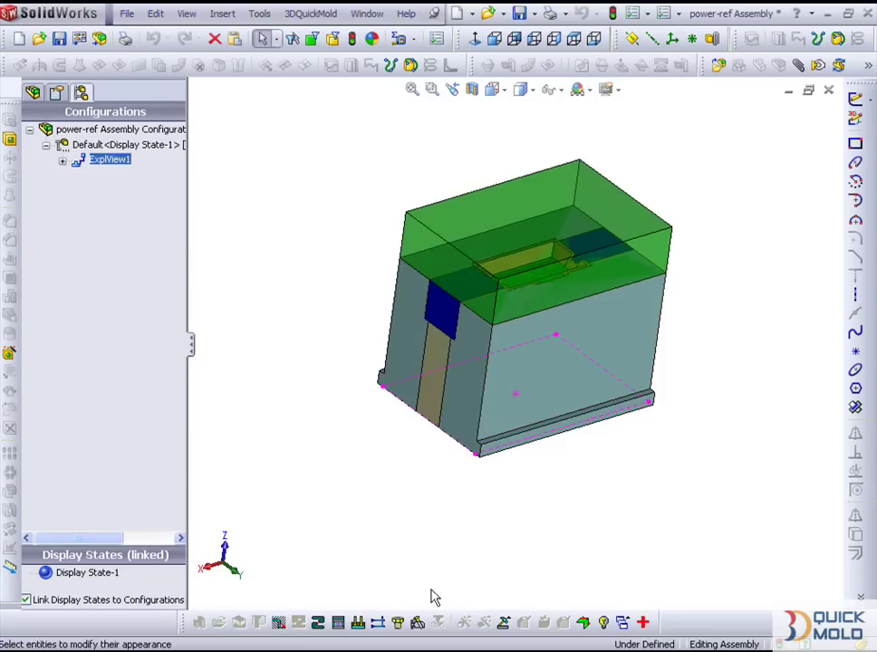
{"action": "left_click", "coordinate": [416, 623]}
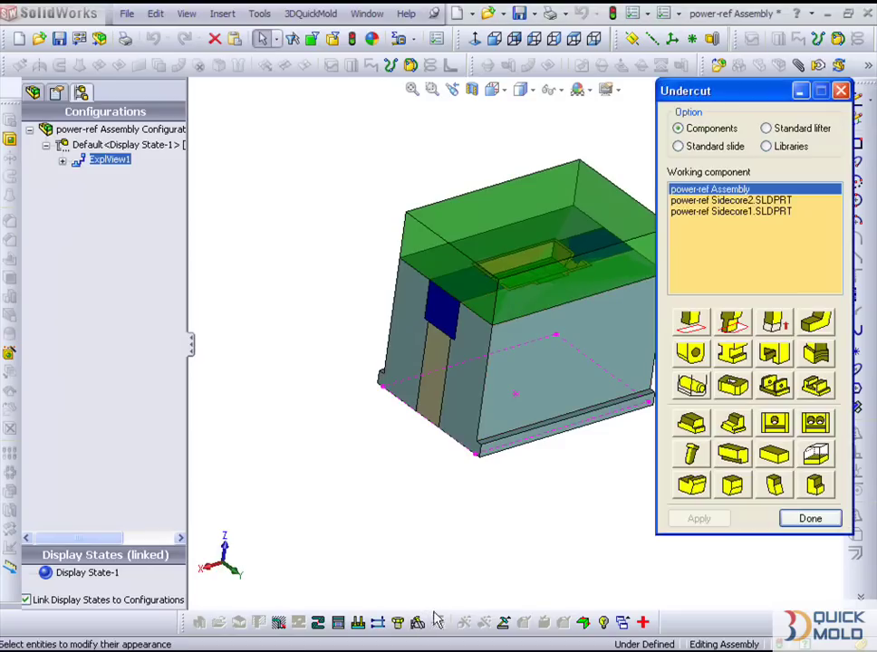
Build the sidecore shape on Sidecore2 and shorten its base extrusion from 60 mm to 40 mm
{"action": "left_click", "coordinate": [734, 200]}
{"action": "left_click", "coordinate": [306, 288]}
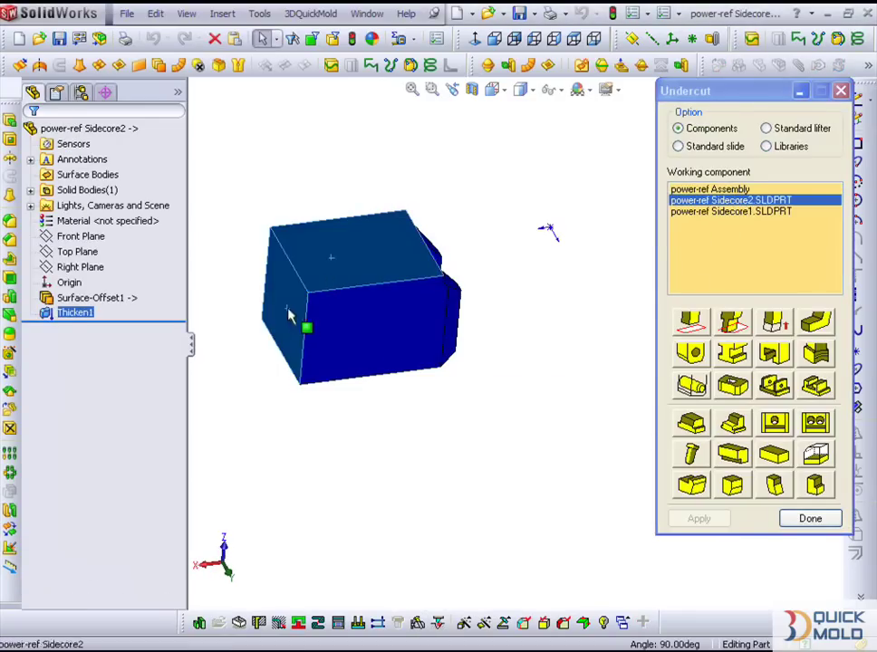
{"action": "left_click", "coordinate": [735, 429]}
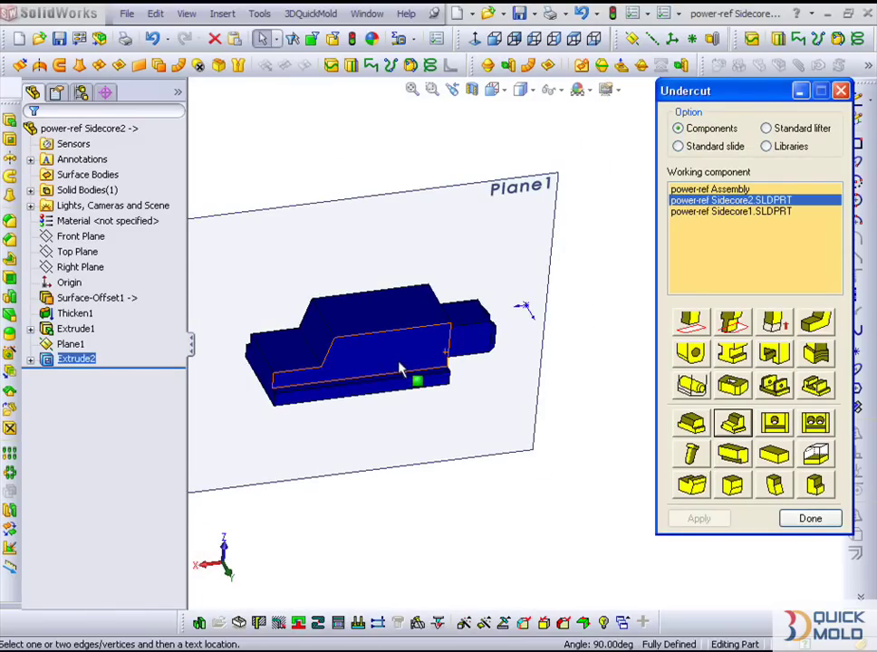
{"action": "middle_click_drag", "start_coordinate": [399, 370], "coordinate": [486, 384]}
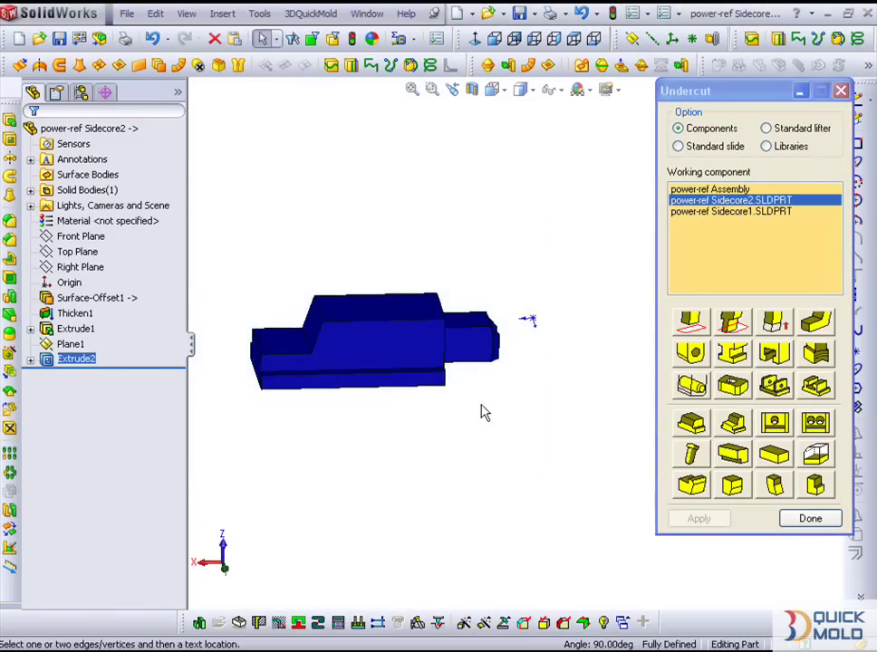
{"action": "left_click", "coordinate": [372, 372]}
{"action": "left_click", "coordinate": [353, 367]}
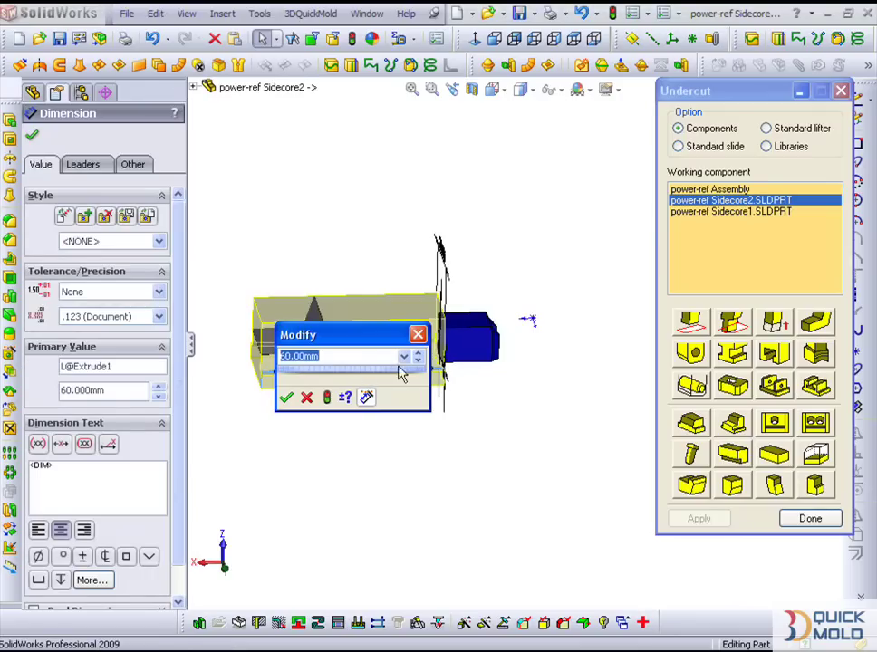
{"action": "left_click", "coordinate": [418, 362]}
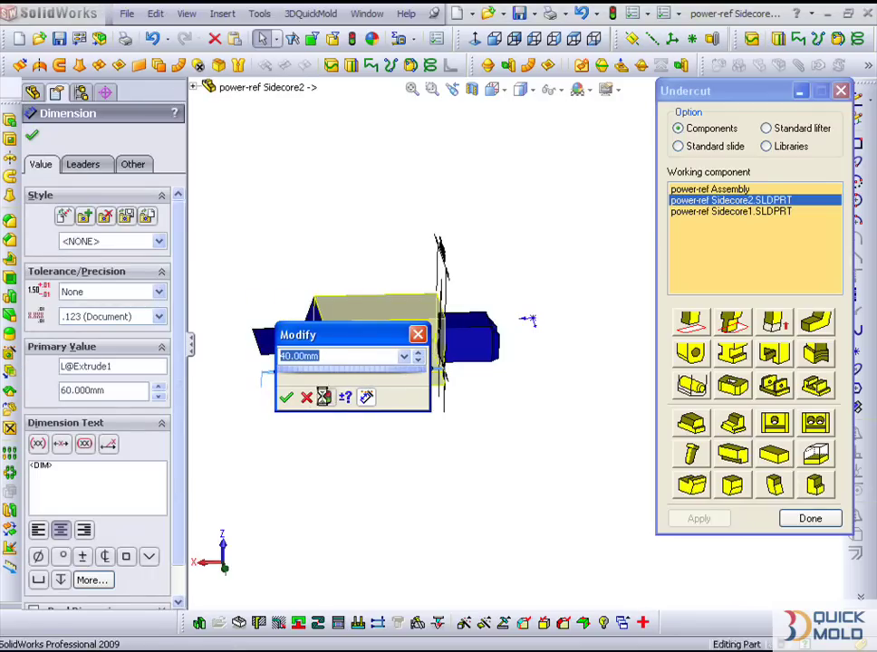
{"action": "left_click", "coordinate": [285, 397]}
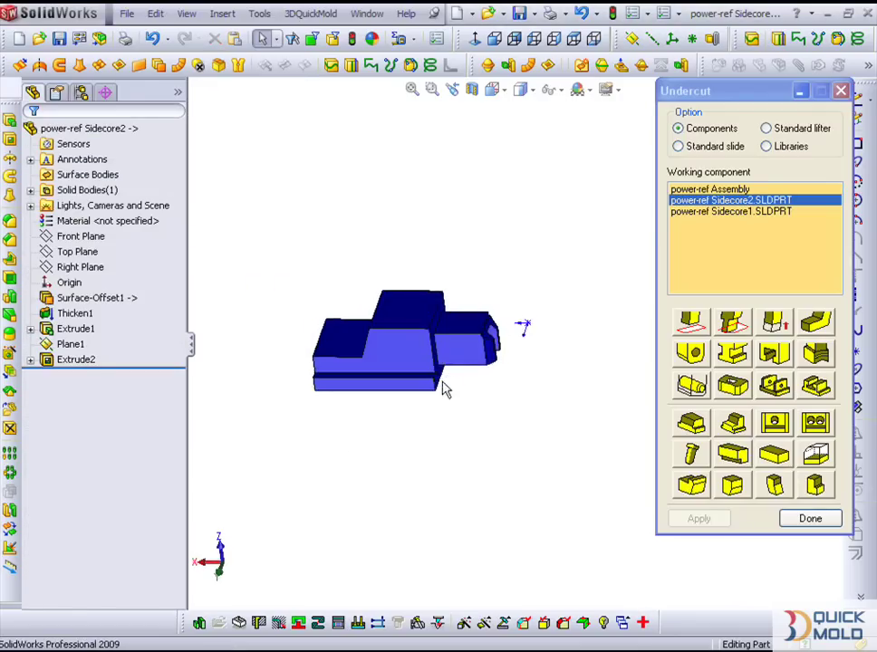
Add a round hole feature on the raised block's top face
{"action": "middle_click_drag", "start_coordinate": [443, 389], "coordinate": [433, 336]}
{"action": "scroll", "coordinate": [433, 335], "scroll_direction": "up", "scroll_amount": 5}
{"action": "left_click", "coordinate": [423, 327]}
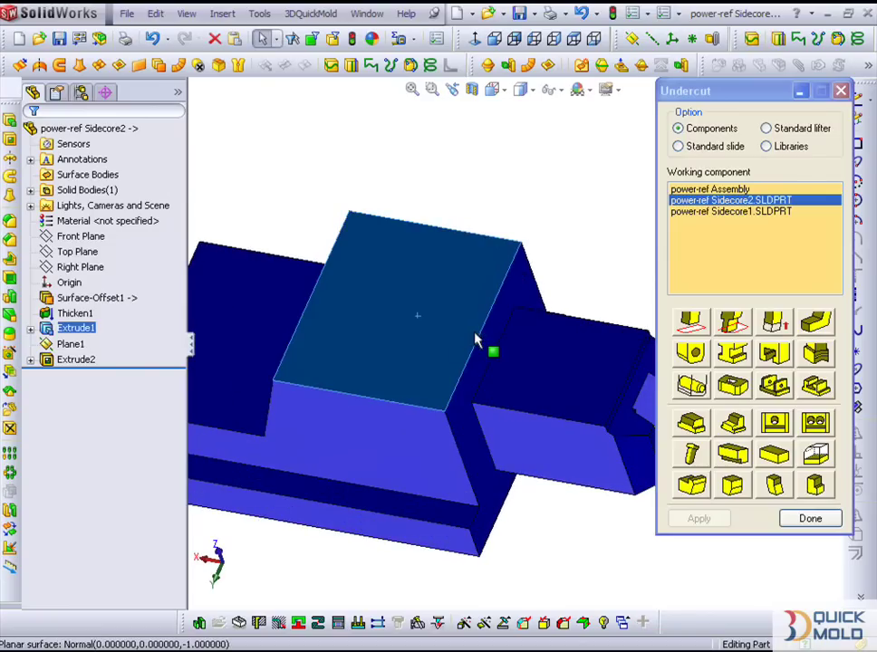
{"action": "left_click", "coordinate": [775, 427]}
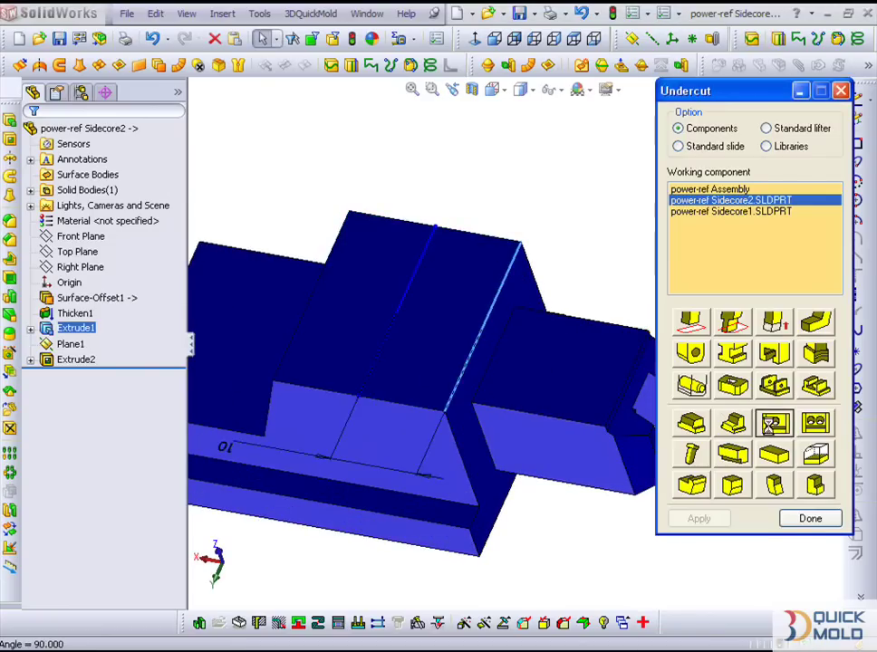
Colour the whole Sidecore2 part yellow
{"action": "mouse_move", "coordinate": [398, 415]}
{"action": "middle_mouse_down"}
{"action": "mouse_move", "coordinate": [472, 423]}
{"action": "mouse_move", "coordinate": [475, 411]}
{"action": "mouse_move", "coordinate": [360, 278]}
{"action": "middle_mouse_up"}
{"action": "left_click", "coordinate": [131, 130]}
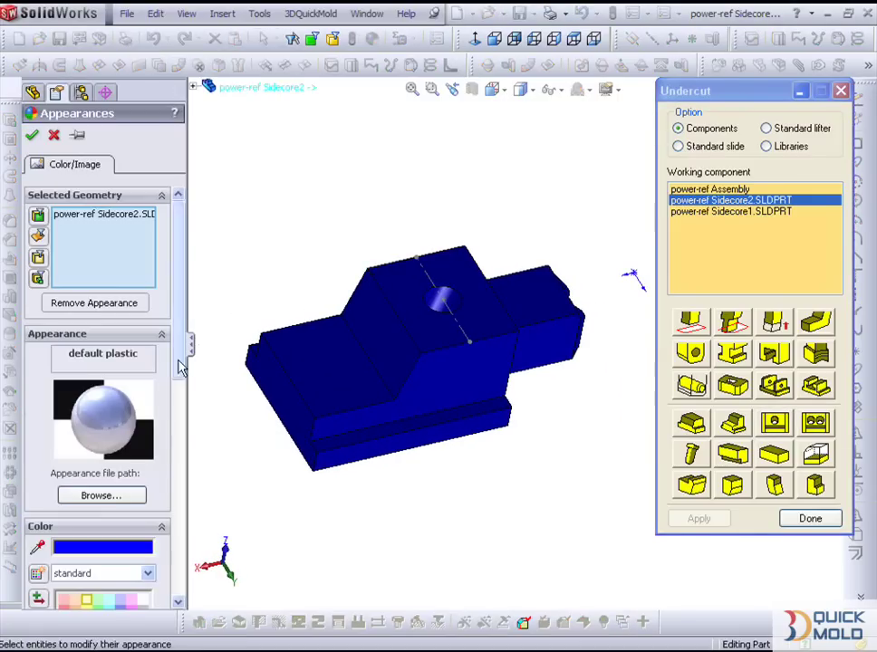
{"action": "left_click_drag", "start_coordinate": [179, 370], "coordinate": [171, 411]}
{"action": "left_click", "coordinate": [87, 501]}
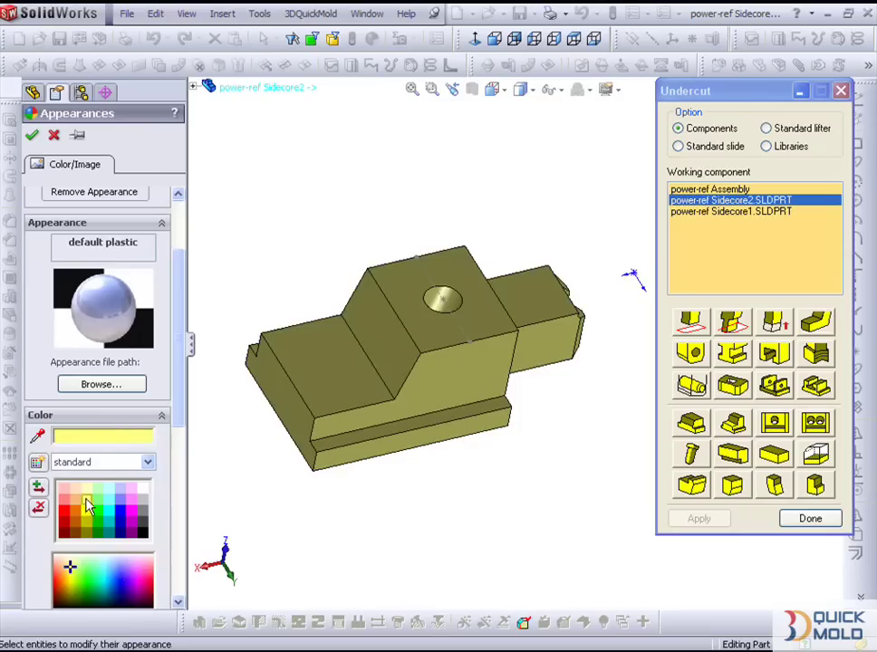
{"action": "left_click", "coordinate": [32, 134]}
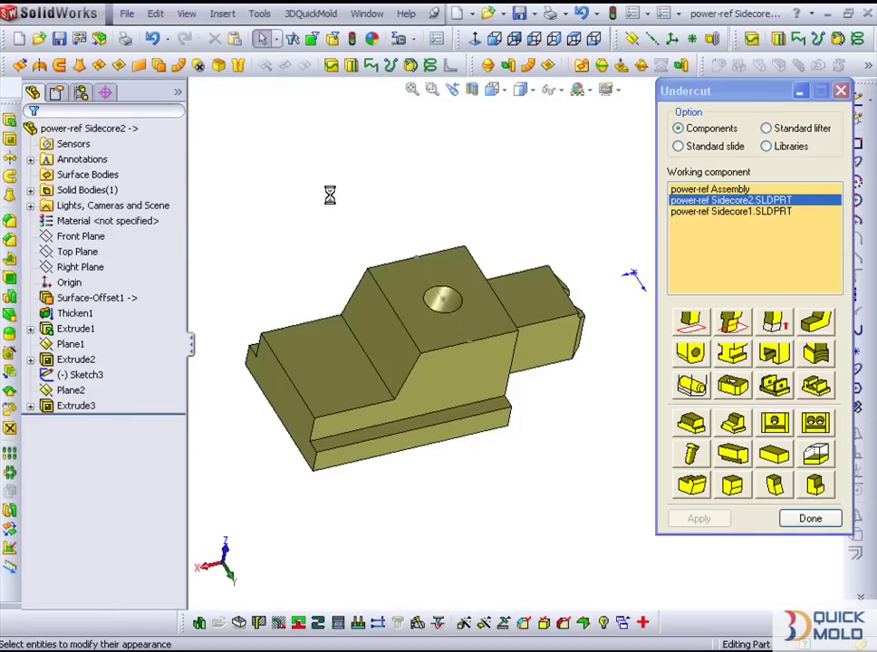
{"action": "left_click", "coordinate": [753, 211]}
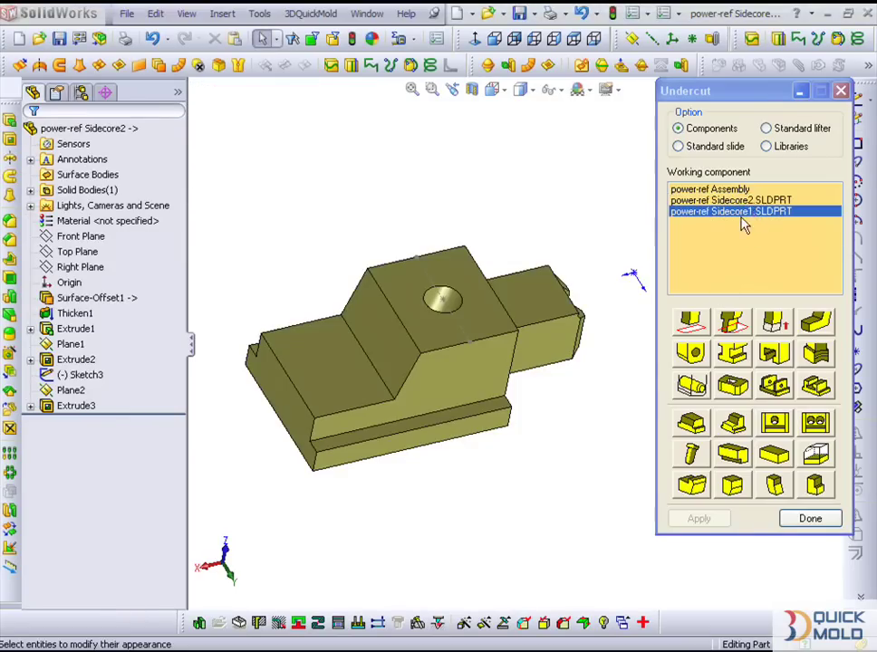
Apply the sidecore shape to Sidecore1 and shorten its base from 60 mm to 40 mm
{"action": "left_click", "coordinate": [379, 389]}
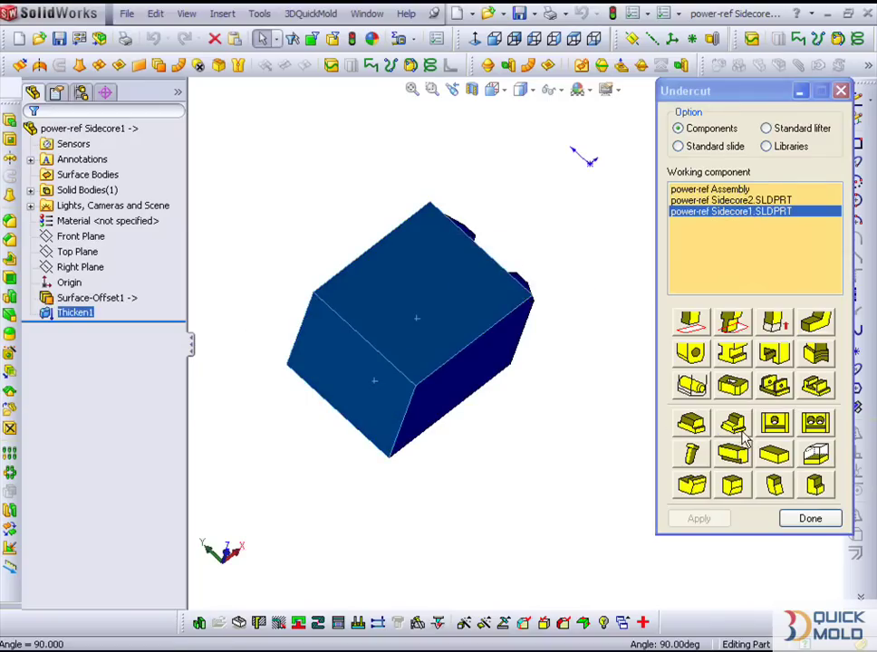
{"action": "left_click", "coordinate": [736, 429]}
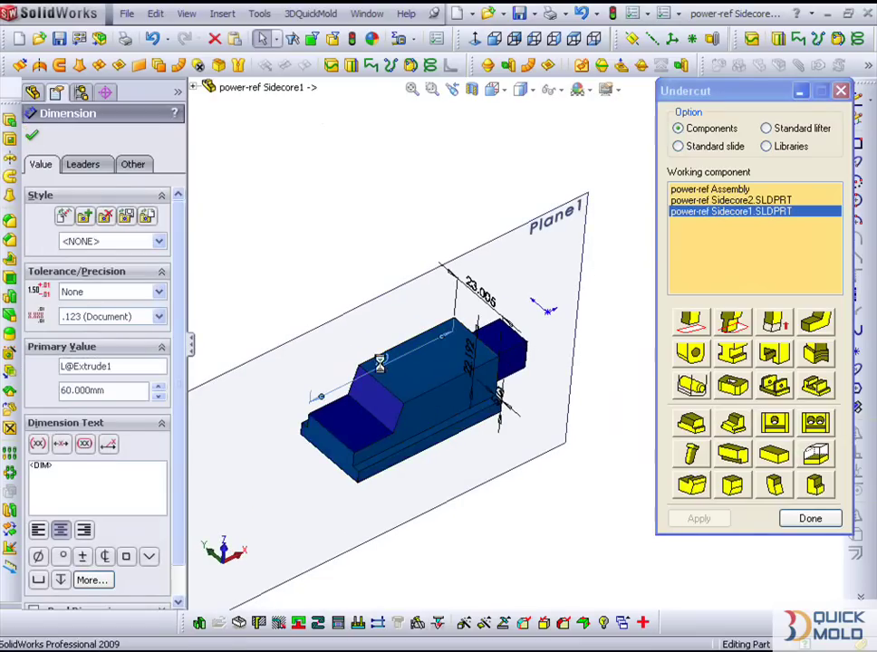
{"action": "double_click", "coordinate": [383, 364]}
{"action": "left_click", "coordinate": [445, 361]}
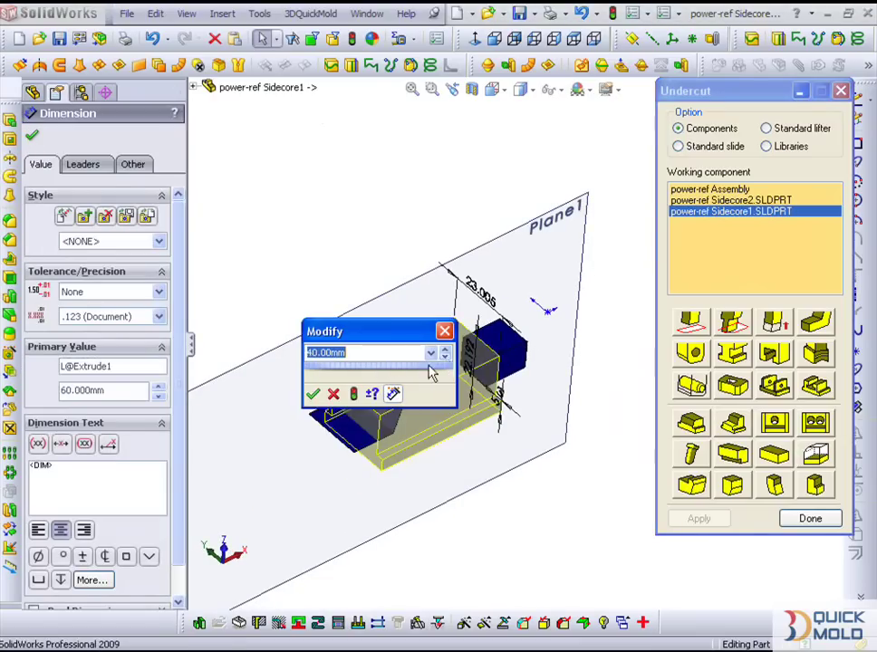
{"action": "left_click", "coordinate": [312, 393]}
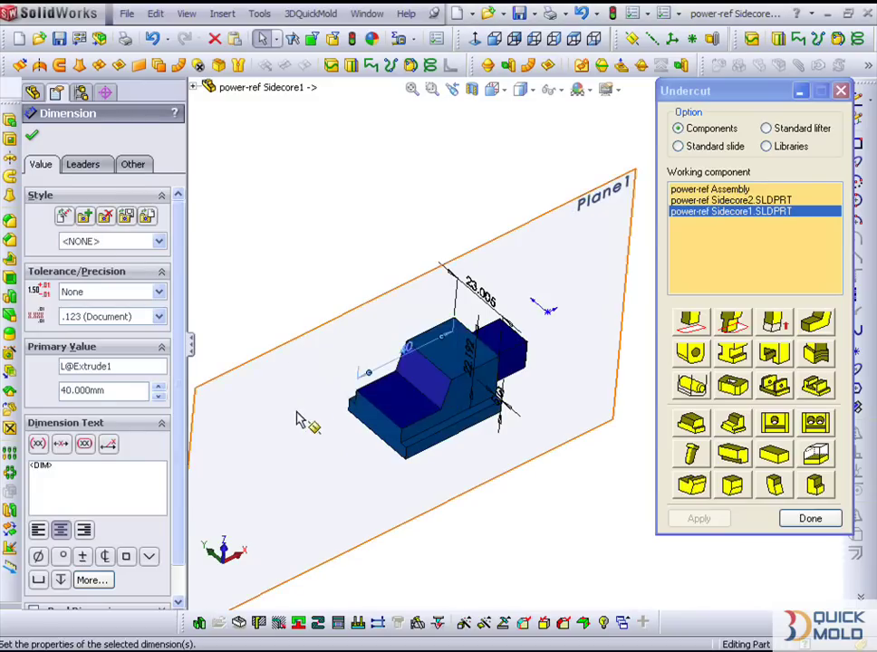
{"action": "left_click", "coordinate": [298, 421]}
Add a round hole to the top face of the sidecore's raised block
{"action": "middle_click_drag", "start_coordinate": [300, 424], "coordinate": [538, 547]}
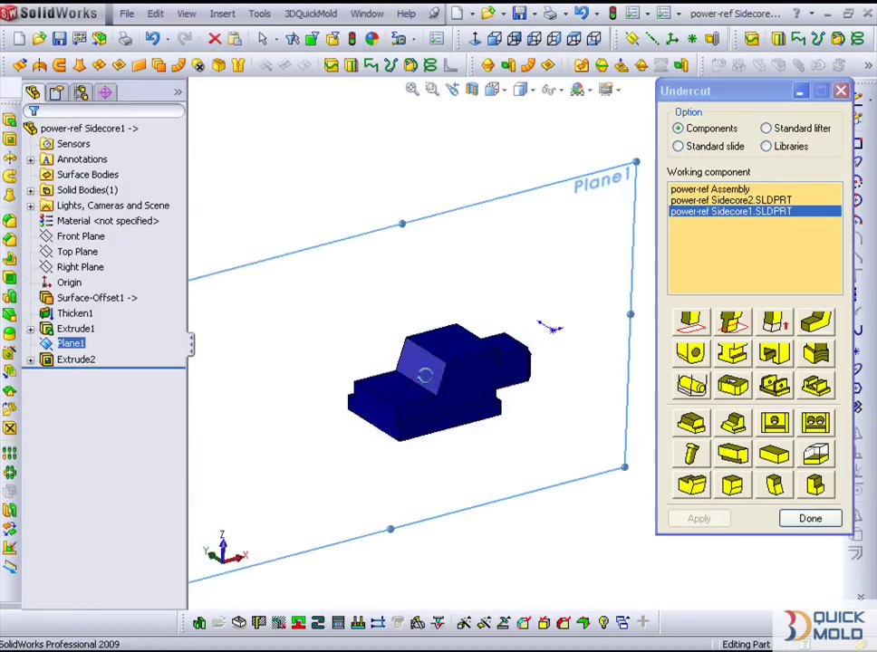
{"action": "left_click", "coordinate": [538, 546]}
{"action": "scroll", "coordinate": [470, 418], "scroll_direction": "down", "scroll_amount": 4}
{"action": "mouse_move", "coordinate": [489, 378]}
{"action": "middle_mouse_down"}
{"action": "mouse_move", "coordinate": [450, 403]}
{"action": "mouse_move", "coordinate": [493, 385]}
{"action": "mouse_move", "coordinate": [461, 358]}
{"action": "middle_mouse_up"}
{"action": "scroll", "coordinate": [450, 333], "scroll_direction": "down", "scroll_amount": 3}
{"action": "left_click", "coordinate": [450, 332]}
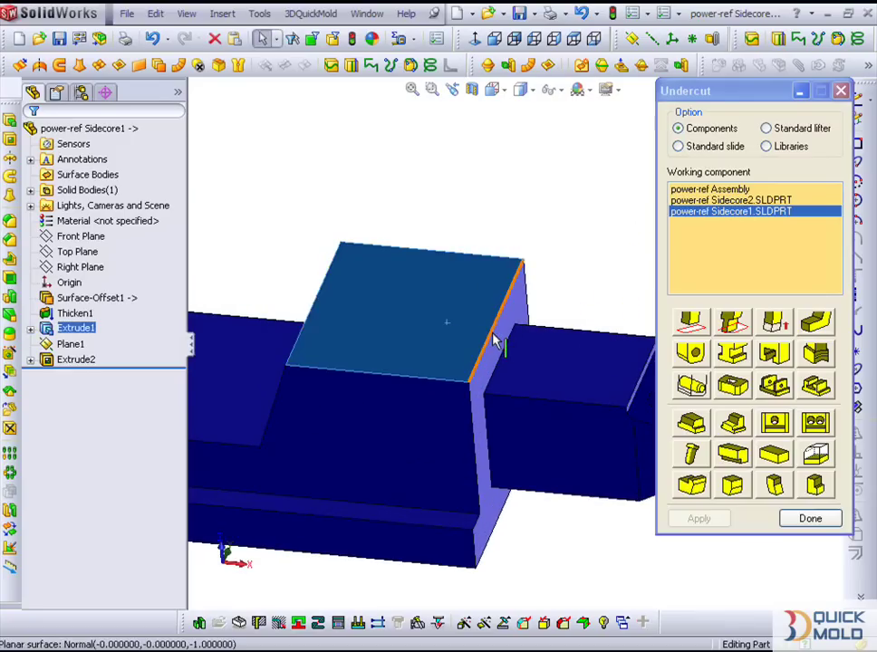
{"action": "left_click", "coordinate": [774, 424]}
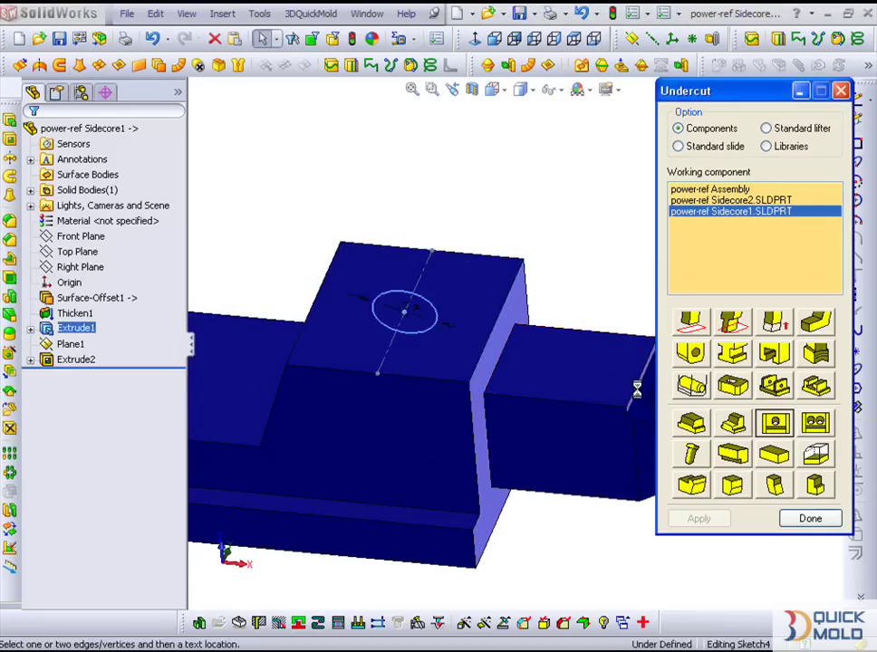
{"action": "middle_click_drag", "start_coordinate": [471, 403], "coordinate": [499, 407]}
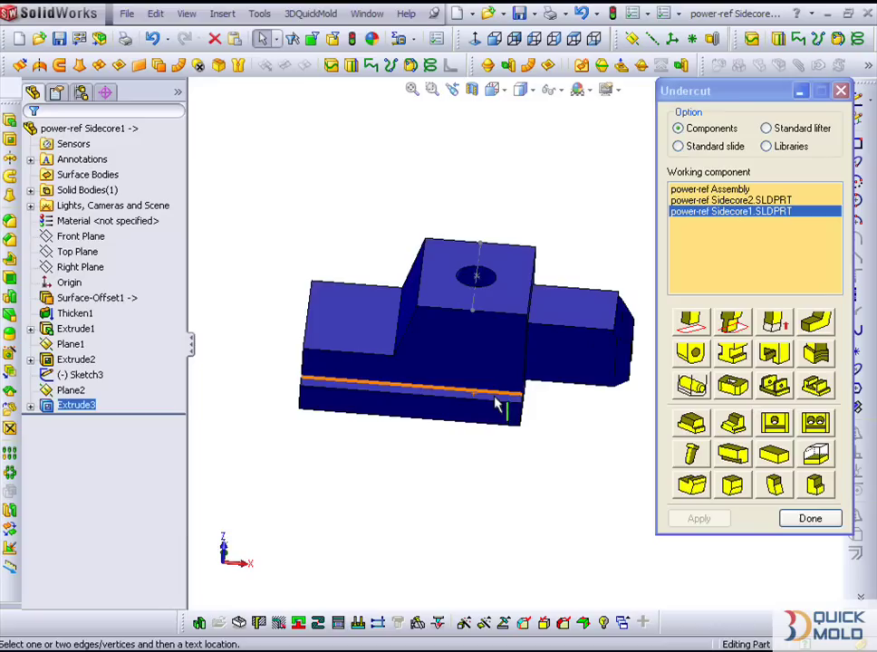
Return to the whole mold assembly showing both reshaped sidecores and clear the selection
{"action": "left_click", "coordinate": [736, 190]}
{"action": "mouse_move", "coordinate": [504, 363]}
{"action": "middle_mouse_down"}
{"action": "mouse_move", "coordinate": [379, 405]}
{"action": "mouse_move", "coordinate": [375, 394]}
{"action": "middle_mouse_up"}
{"action": "scroll", "coordinate": [456, 317], "scroll_direction": "down", "scroll_amount": 3}
{"action": "key", "text": "Escape"}
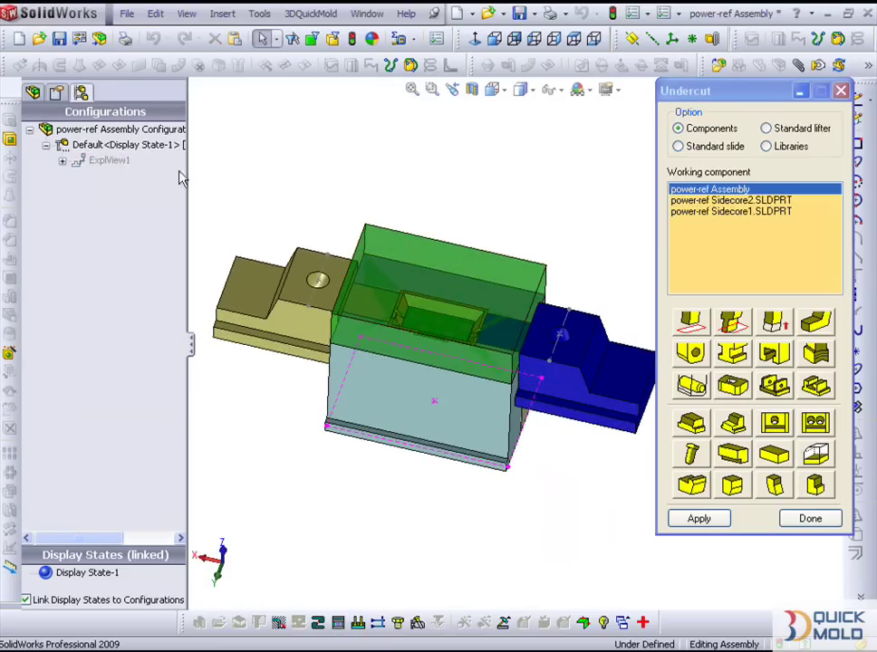
Collapse the expanded component in the assembly tree and open the project, mold base and working-component view list
{"action": "left_click", "coordinate": [34, 93]}
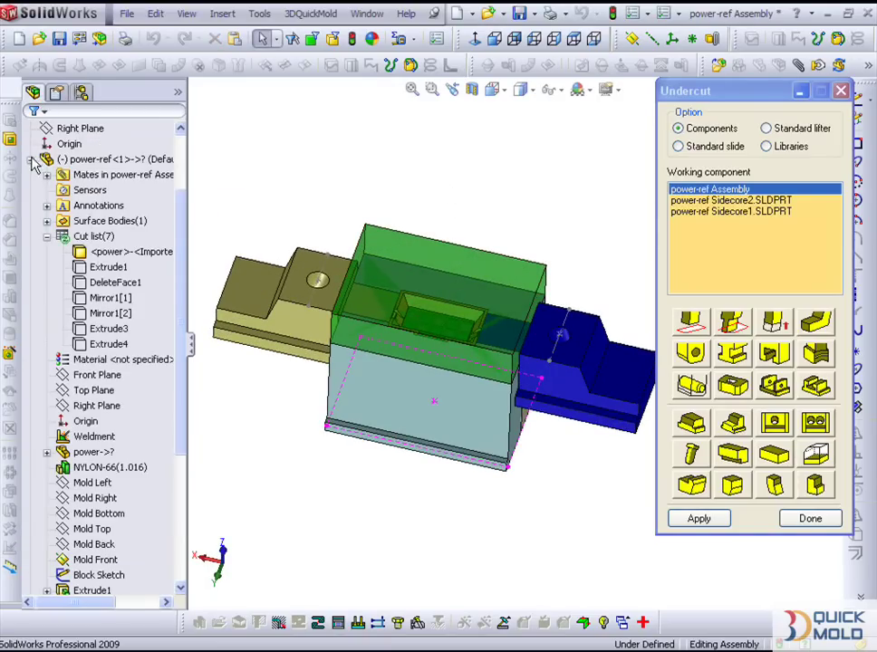
{"action": "left_click", "coordinate": [30, 125]}
{"action": "scroll", "coordinate": [455, 319], "scroll_direction": "up", "scroll_amount": 3}
{"action": "scroll", "coordinate": [464, 332], "scroll_direction": "down", "scroll_amount": 2}
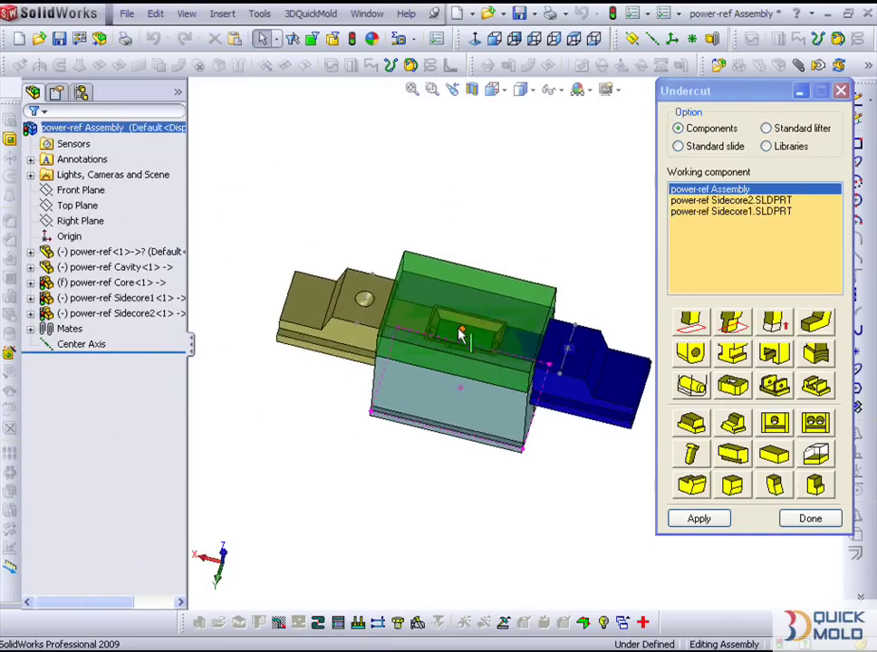
{"action": "left_click", "coordinate": [622, 623]}
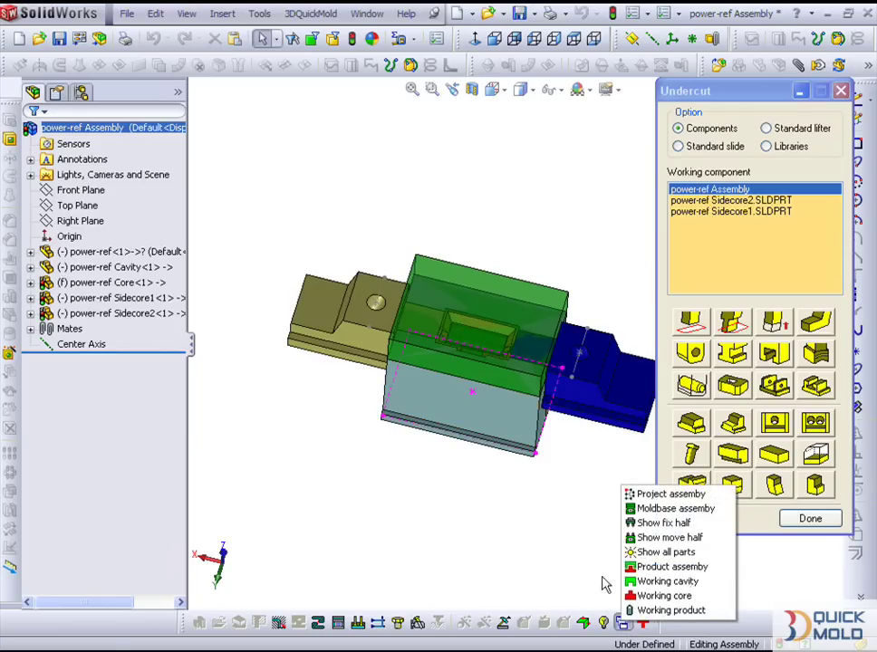
Start a 2-cavity Layout on the working product, picking the bottom edge and two vertical edges as references
{"action": "left_click", "coordinate": [318, 624]}
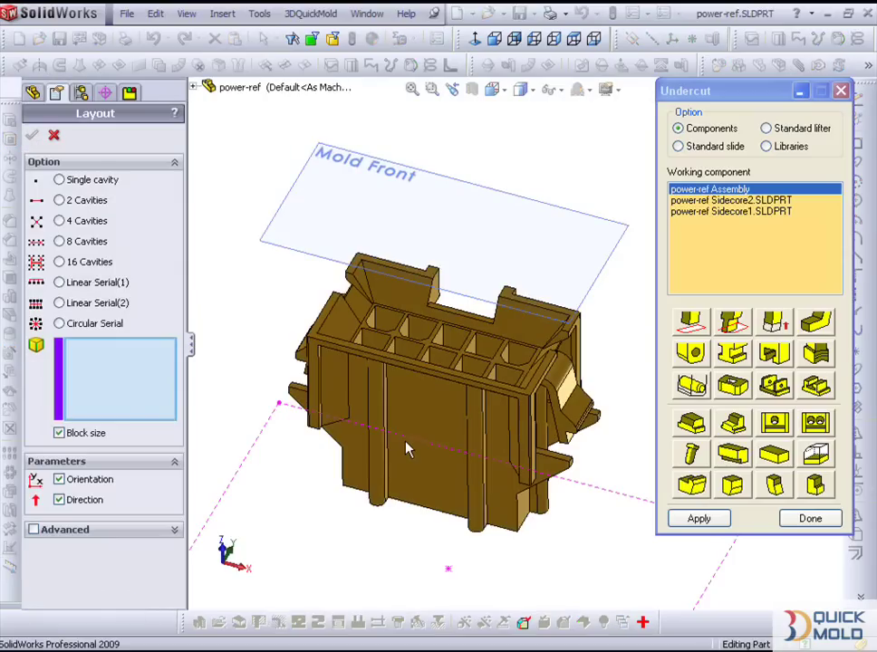
{"action": "left_click", "coordinate": [61, 202]}
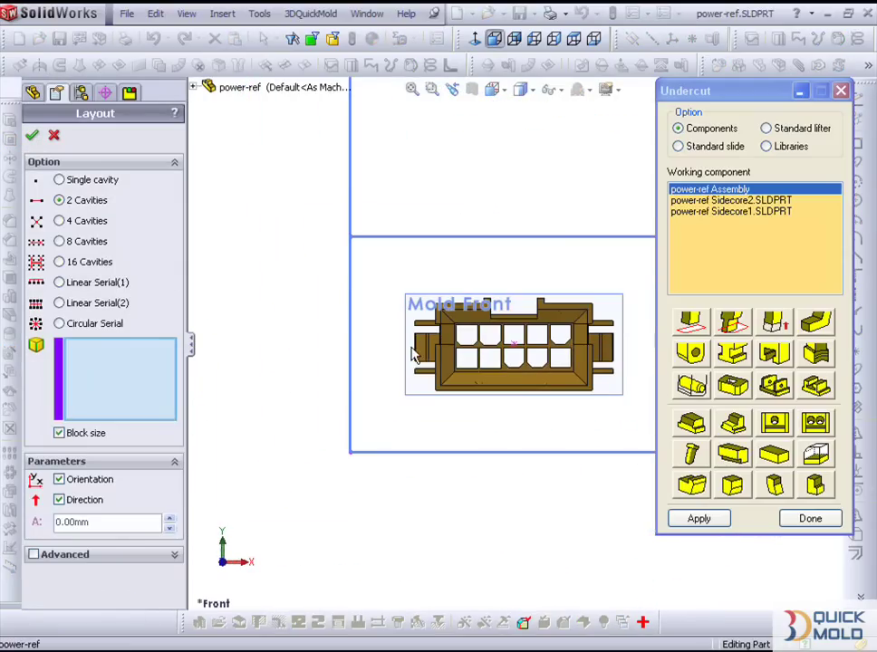
{"action": "left_click", "coordinate": [480, 391]}
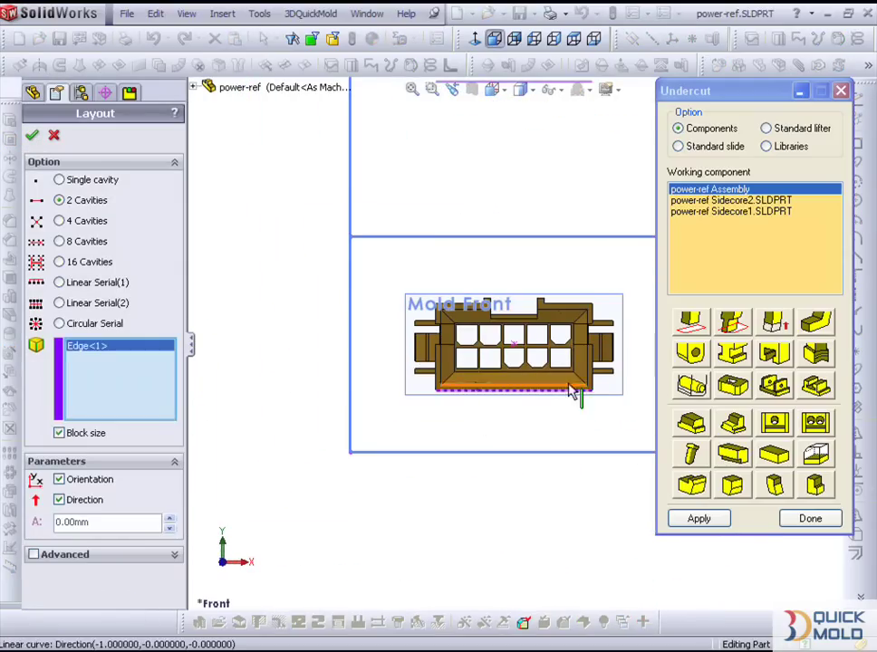
{"action": "scroll", "coordinate": [557, 367], "scroll_direction": "down", "scroll_amount": 1}
{"action": "scroll", "coordinate": [542, 373], "scroll_direction": "down", "scroll_amount": 1}
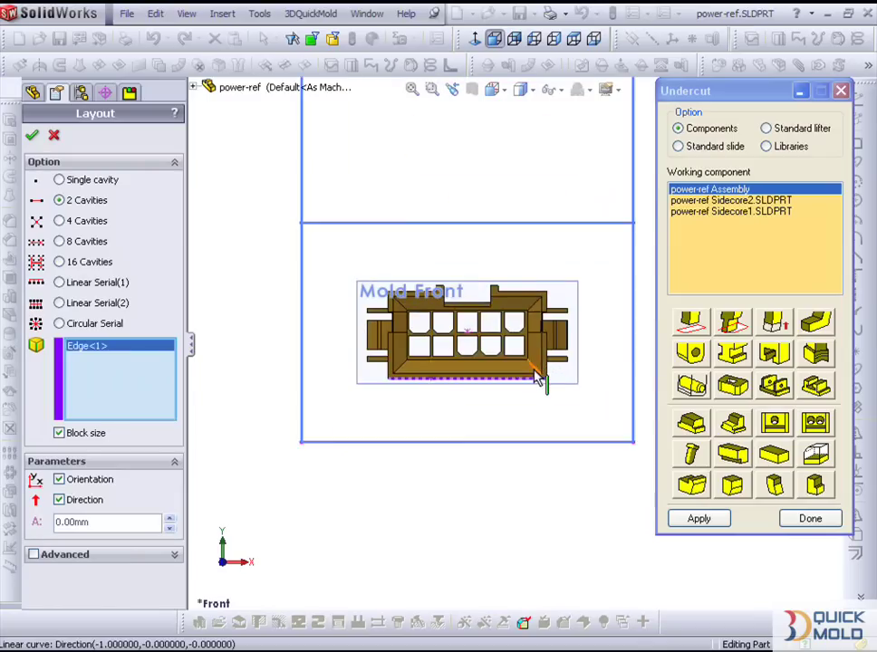
{"action": "scroll", "coordinate": [525, 358], "scroll_direction": "down", "scroll_amount": 1}
{"action": "left_click", "coordinate": [487, 278]}
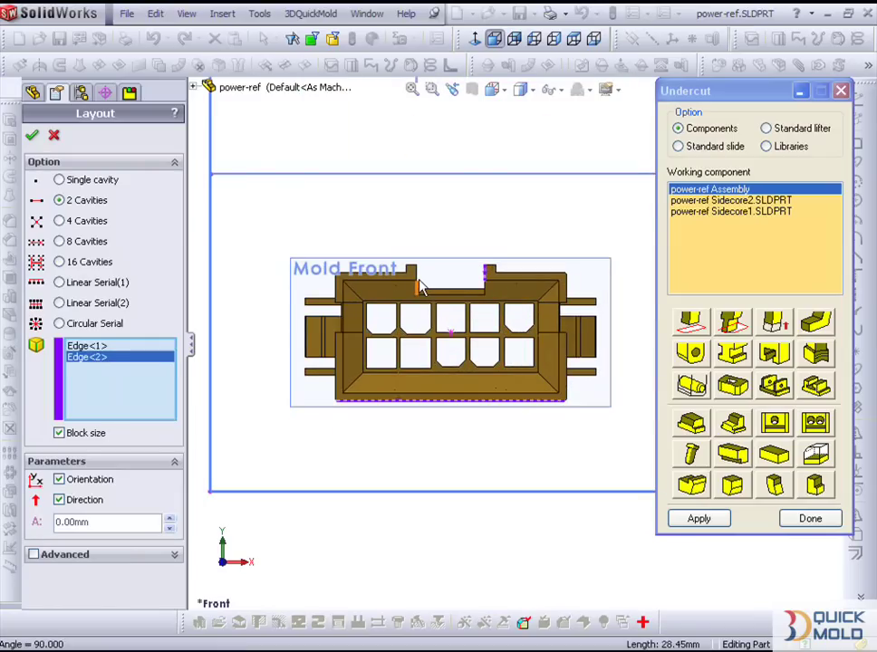
{"action": "left_click", "coordinate": [420, 286]}
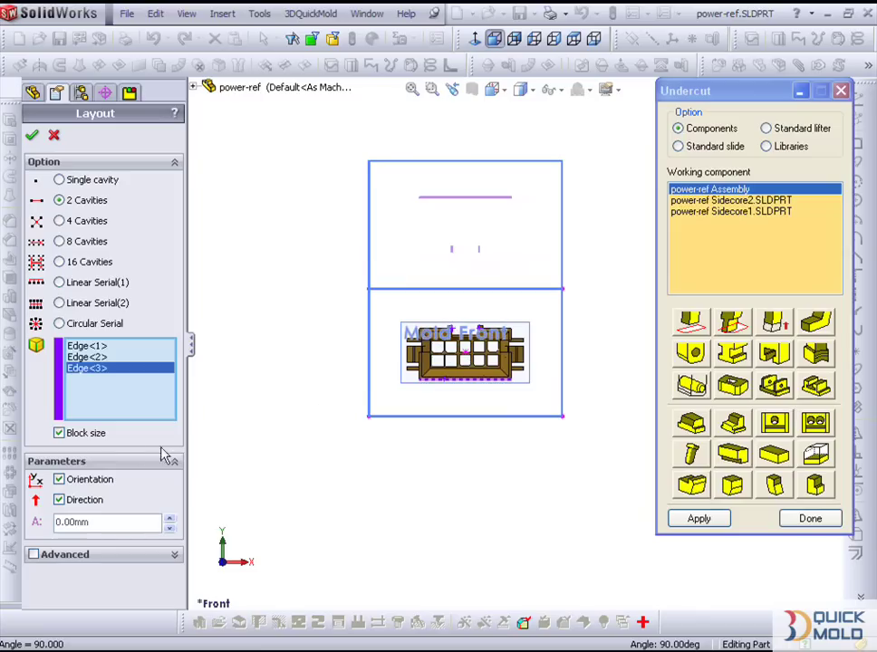
Reverse the layout direction, set the cavity spacing to -50 mm and accept the two-cavity layout
{"action": "left_click", "coordinate": [60, 480]}
{"action": "left_click", "coordinate": [60, 480]}
{"action": "left_click", "coordinate": [60, 500]}
{"action": "middle_click_drag", "start_coordinate": [388, 458], "coordinate": [381, 389], "text": "ctrl"}
{"action": "type", "text": "-50"}
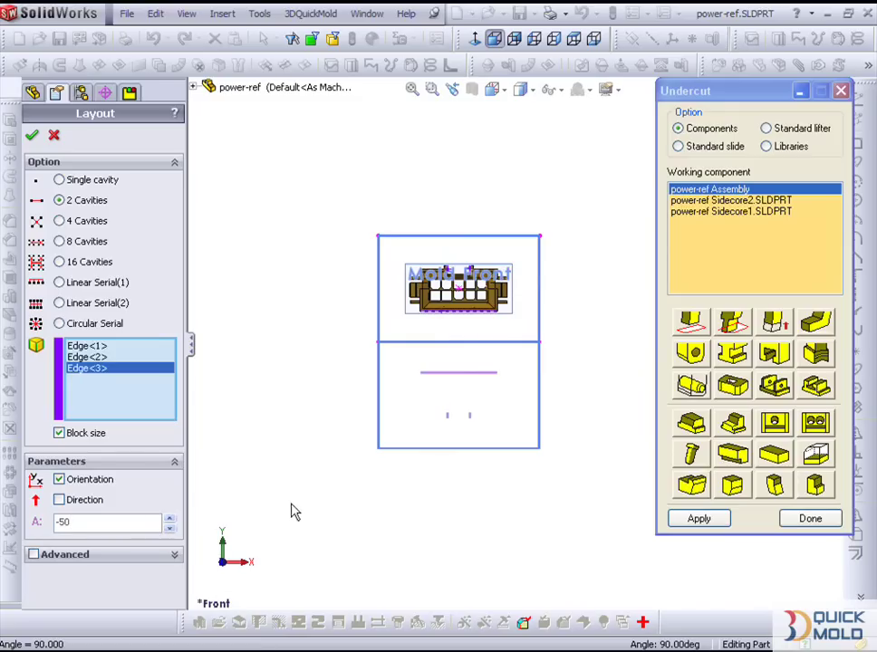
{"action": "key", "text": "Return"}
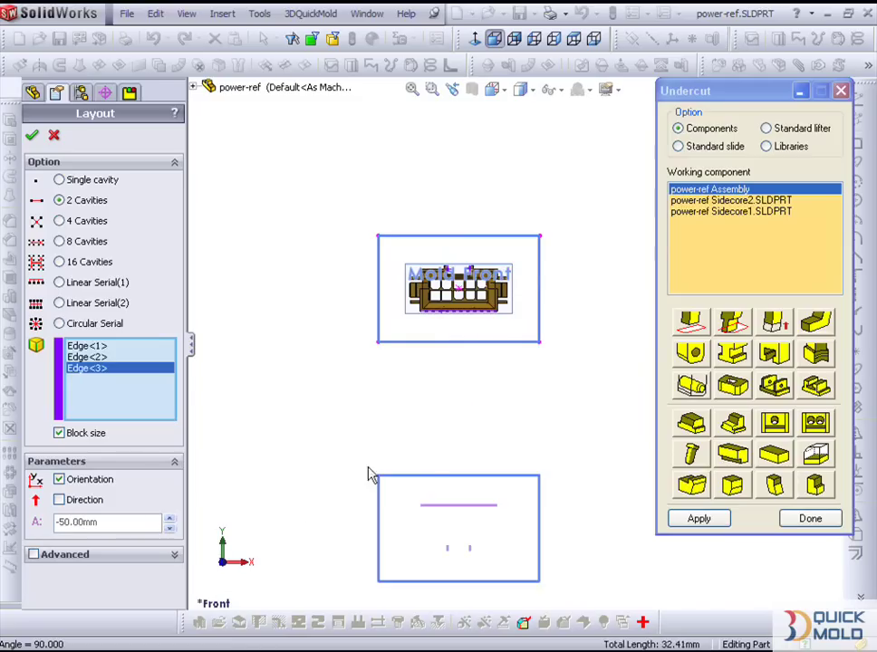
{"action": "scroll", "coordinate": [370, 473], "scroll_direction": "up", "scroll_amount": 3}
{"action": "middle_click_drag", "start_coordinate": [417, 444], "coordinate": [386, 358], "text": "ctrl"}
{"action": "scroll", "coordinate": [390, 342], "scroll_direction": "down", "scroll_amount": 1}
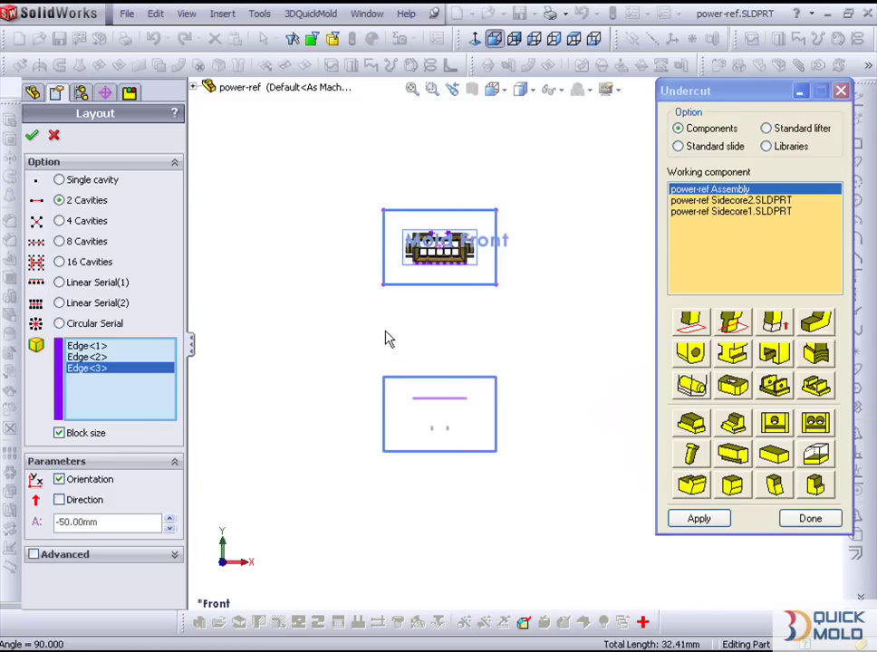
{"action": "left_click", "coordinate": [33, 136]}
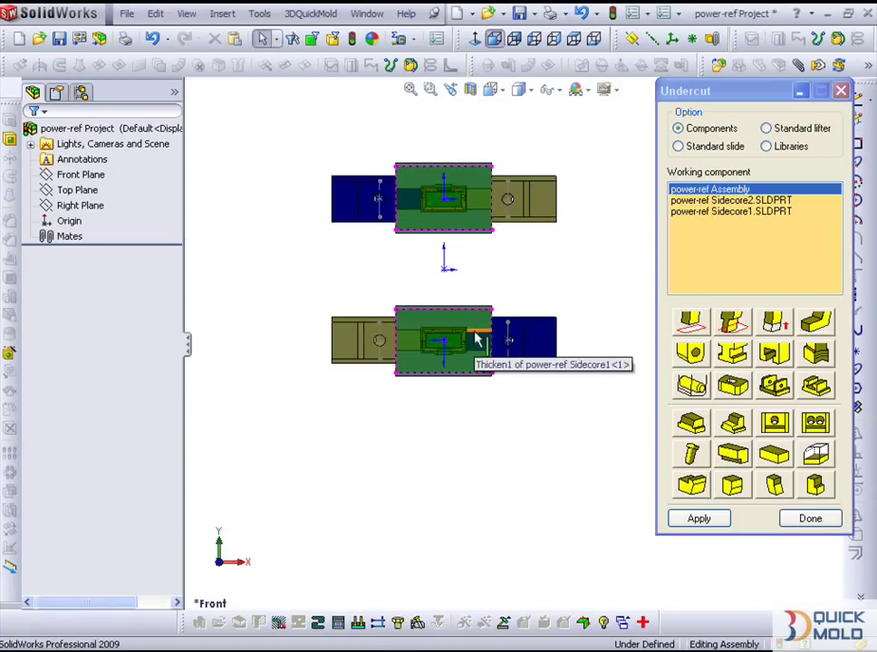
Close Undercut and choose the LKM > Side Gate System > lkm_ci mold base assembly
{"action": "left_click", "coordinate": [809, 520]}
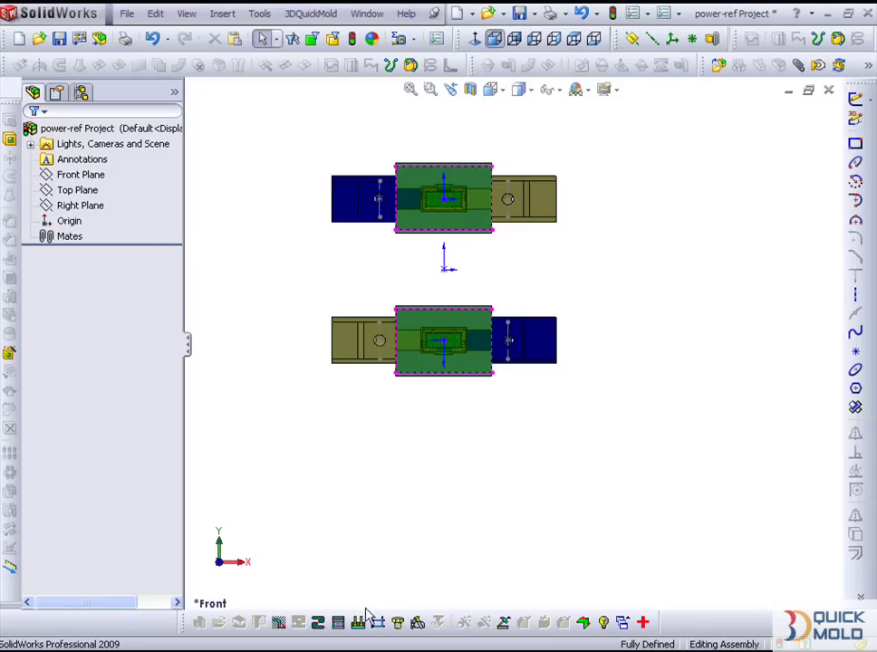
{"action": "left_click", "coordinate": [338, 622]}
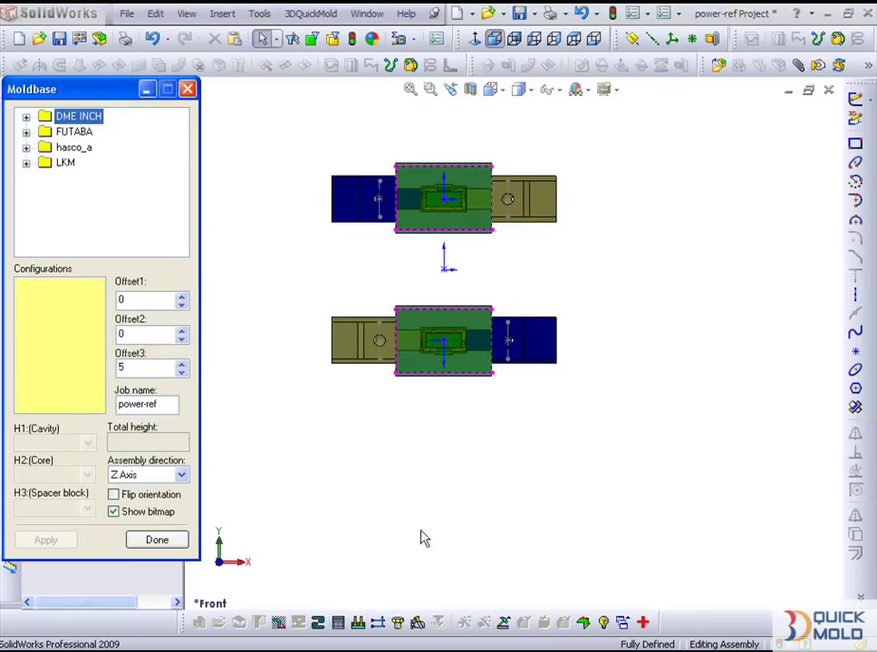
{"action": "left_click", "coordinate": [26, 163]}
{"action": "left_click", "coordinate": [45, 194]}
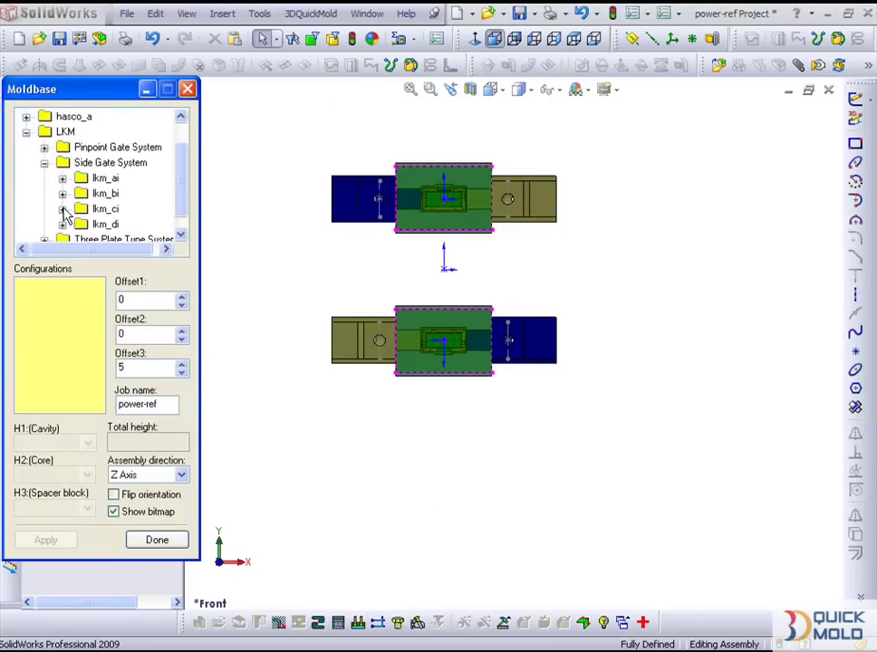
{"action": "left_click", "coordinate": [62, 208]}
{"action": "left_click", "coordinate": [98, 224]}
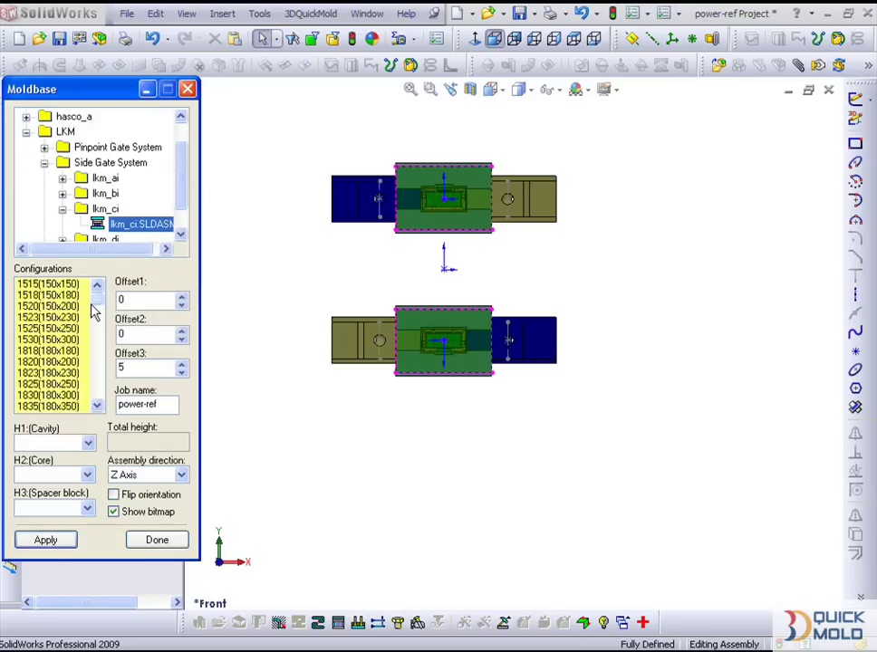
Pick the 2030(200x300) mold base size and show the preview as wireframe
{"action": "left_click_drag", "start_coordinate": [99, 306], "coordinate": [99, 319]}
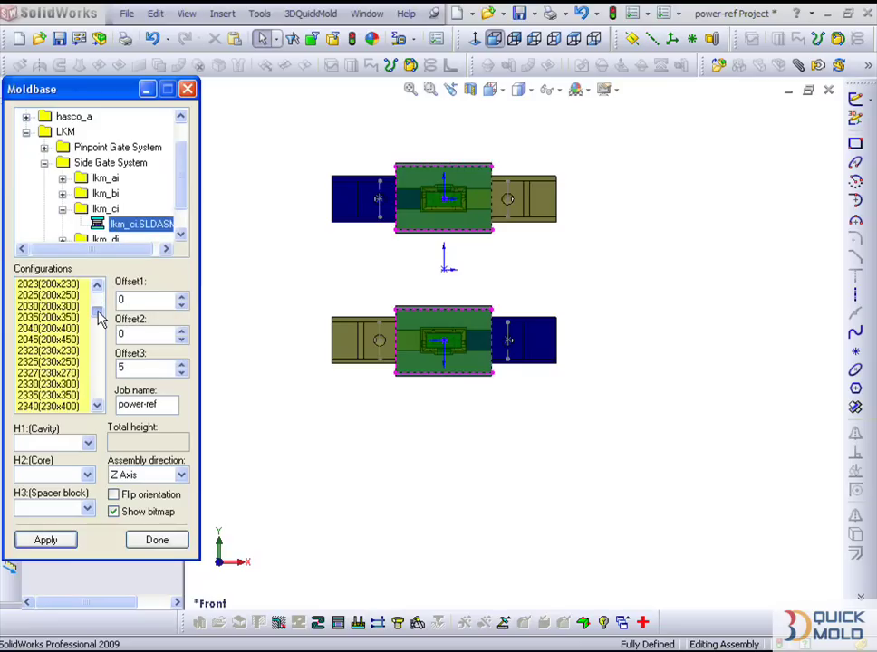
{"action": "left_click", "coordinate": [51, 306]}
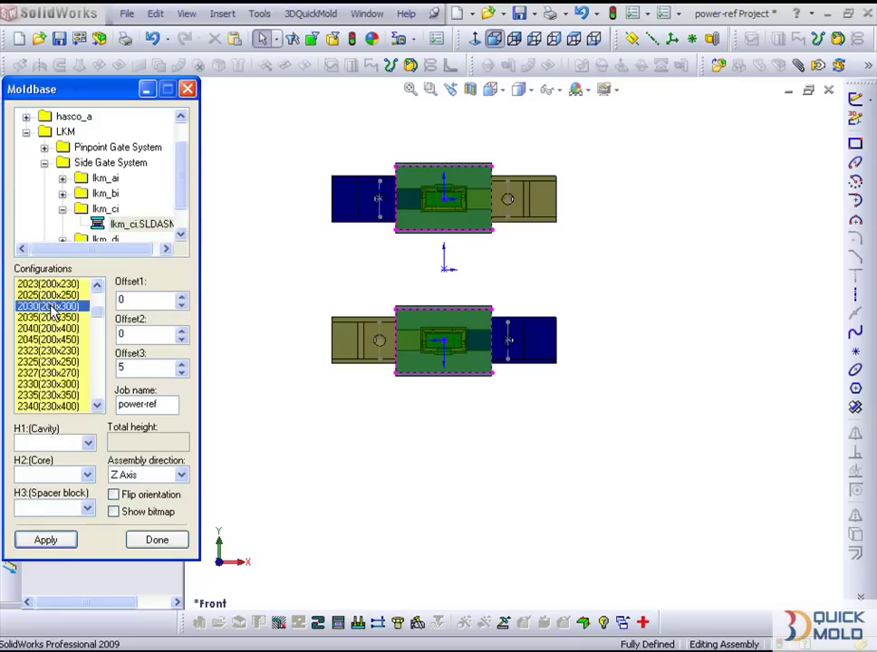
{"action": "left_click", "coordinate": [522, 92]}
{"action": "left_click", "coordinate": [522, 199]}
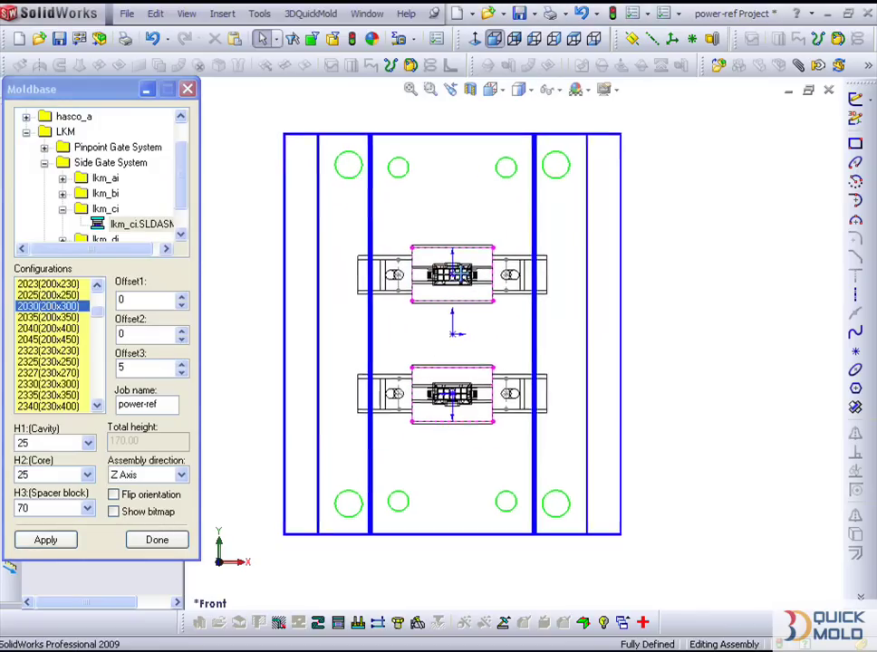
Select size 2530(250x300), view from the side, set cavity plate 35 and core plate 70, and apply
{"action": "left_click_drag", "start_coordinate": [98, 314], "coordinate": [98, 323]}
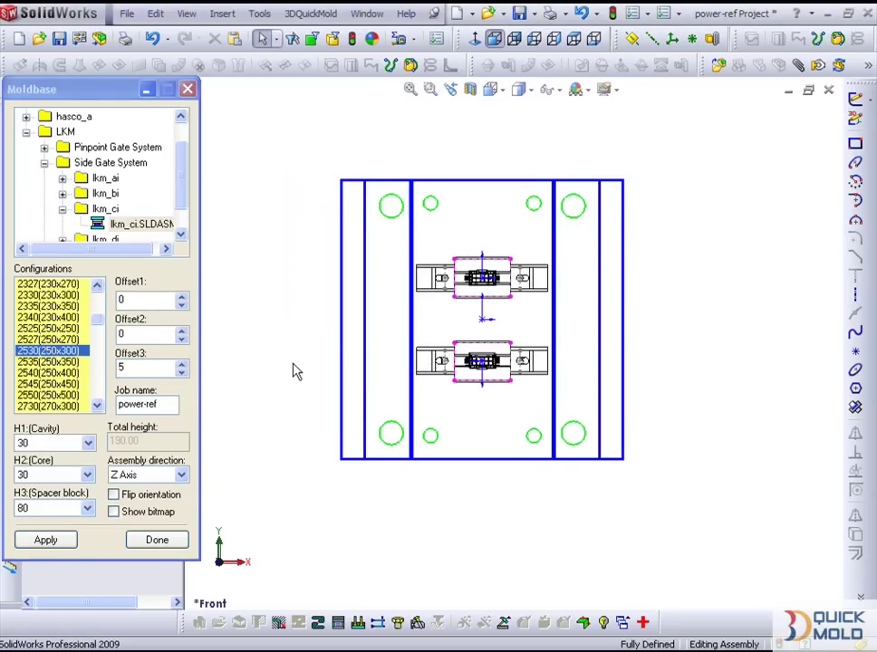
{"action": "key", "text": "ctrl+6"}
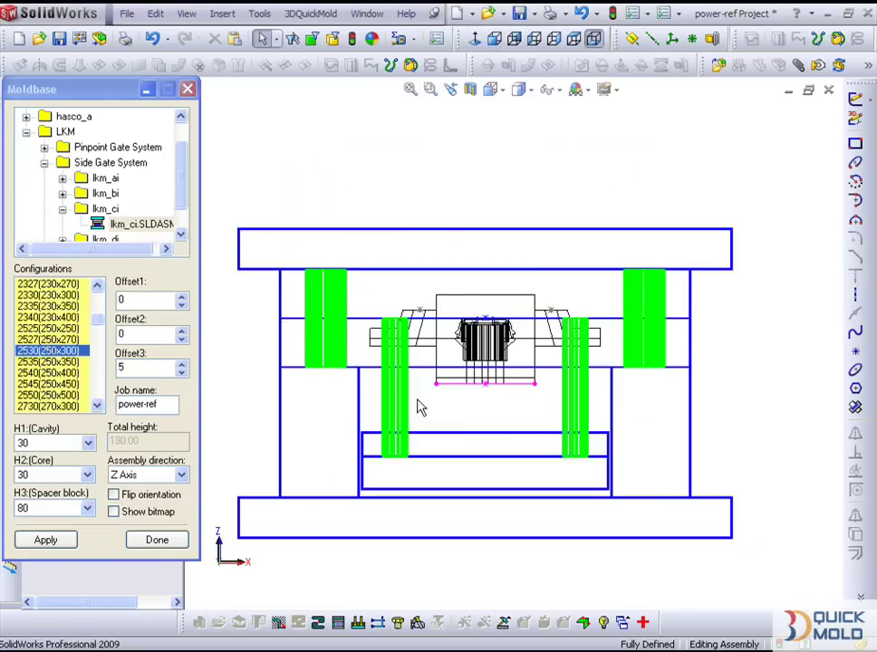
{"action": "scroll", "coordinate": [425, 363], "scroll_direction": "down", "scroll_amount": 1}
{"action": "scroll", "coordinate": [428, 360], "scroll_direction": "down", "scroll_amount": 1}
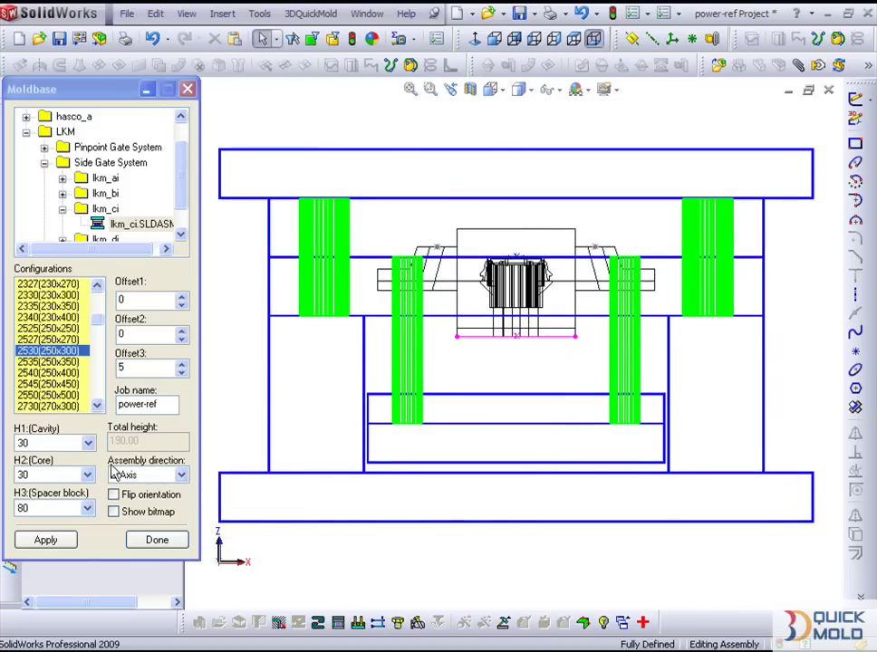
{"action": "left_click", "coordinate": [88, 446]}
{"action": "left_click", "coordinate": [55, 467]}
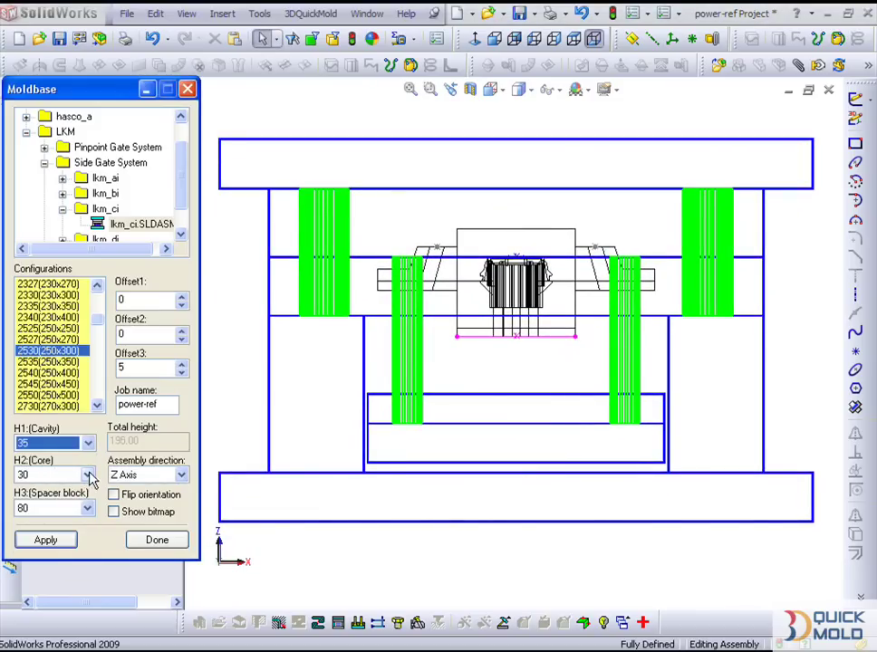
{"action": "left_click", "coordinate": [89, 476]}
{"action": "left_click", "coordinate": [54, 544]}
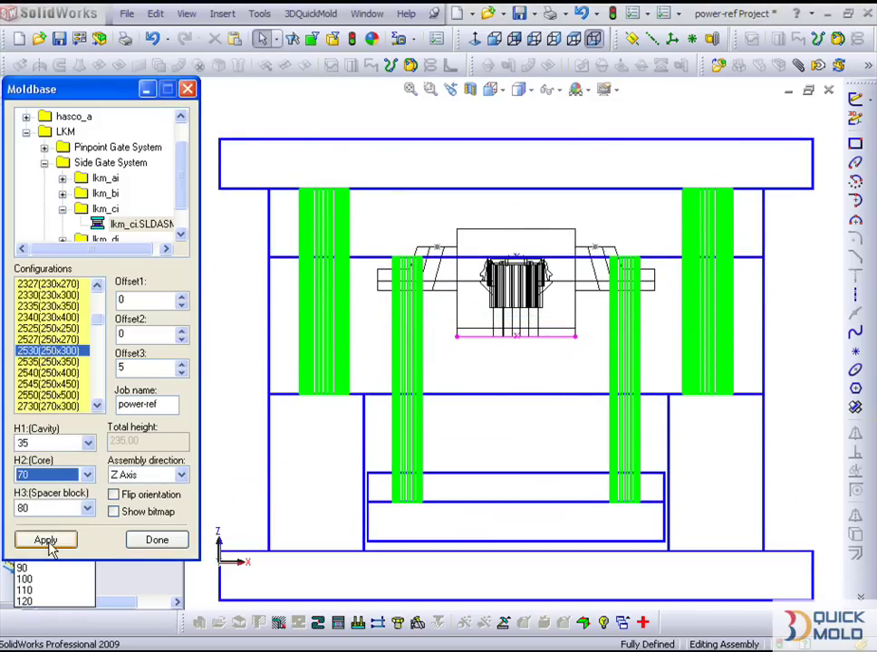
{"action": "left_click", "coordinate": [45, 540]}
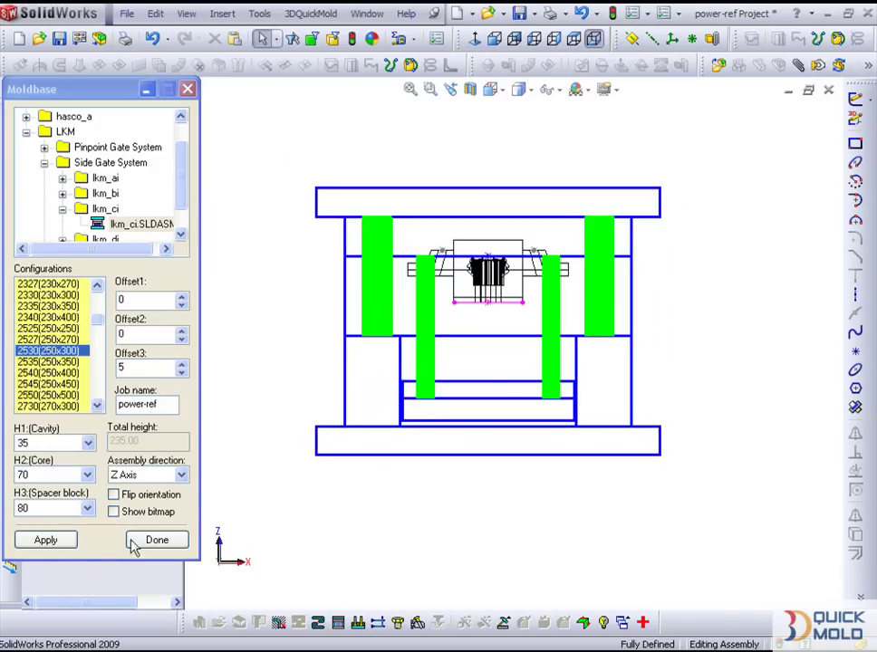
{"action": "left_click", "coordinate": [66, 542]}
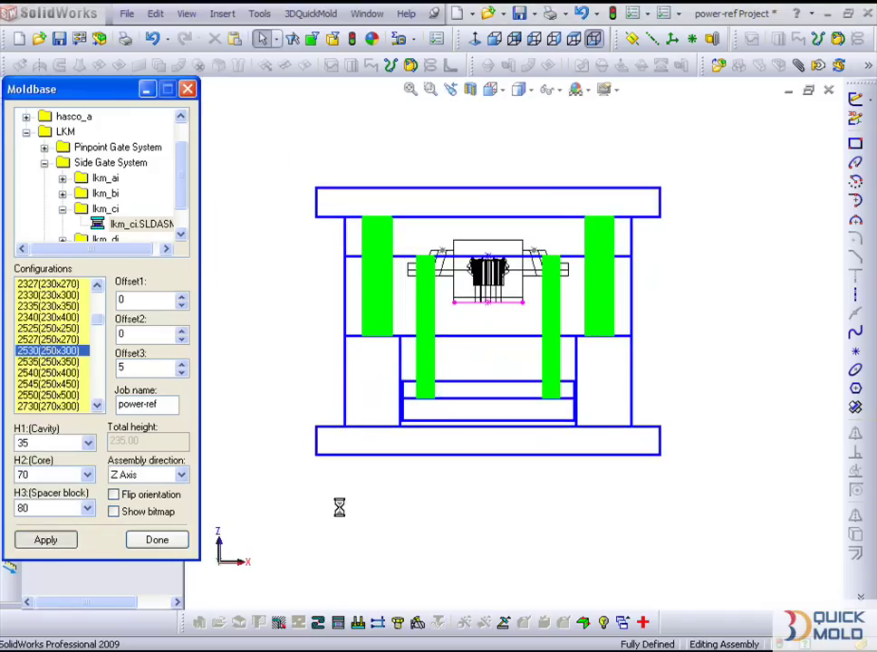
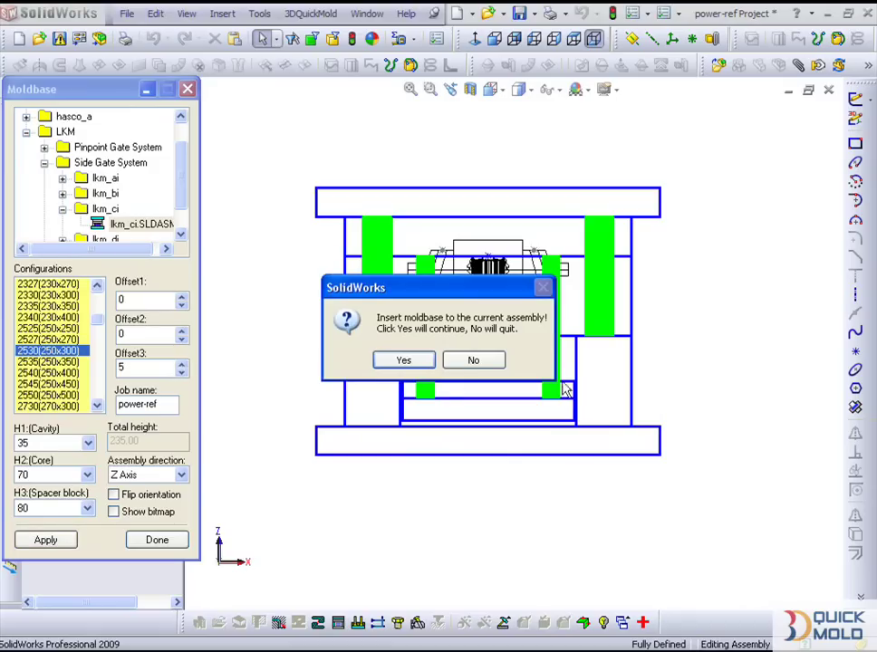
Insert the LKM lkm_ci 2530 (250x300) moldbase and show it shaded with edges in isometric view
{"action": "left_click", "coordinate": [410, 361]}
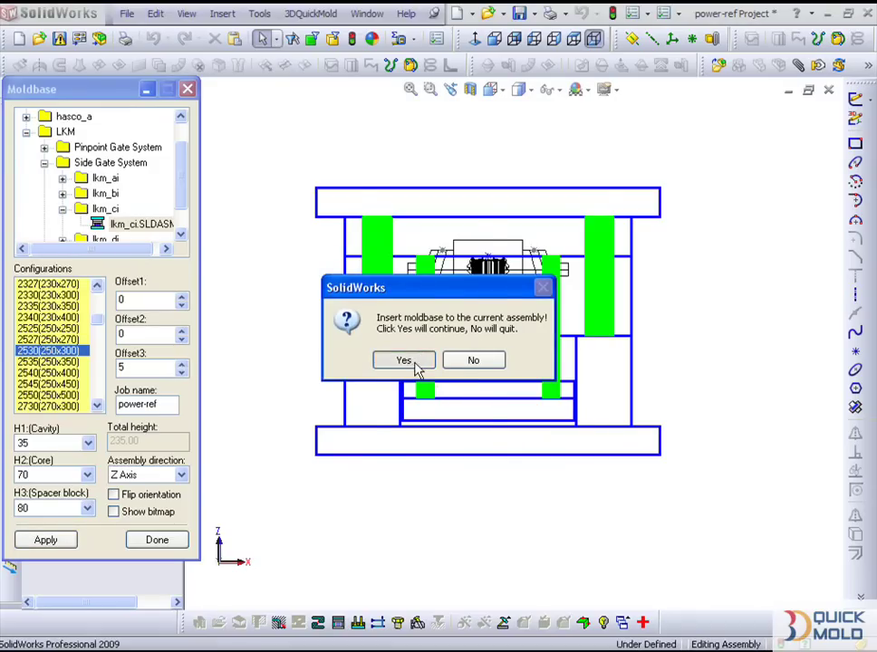
{"action": "left_click", "coordinate": [520, 90]}
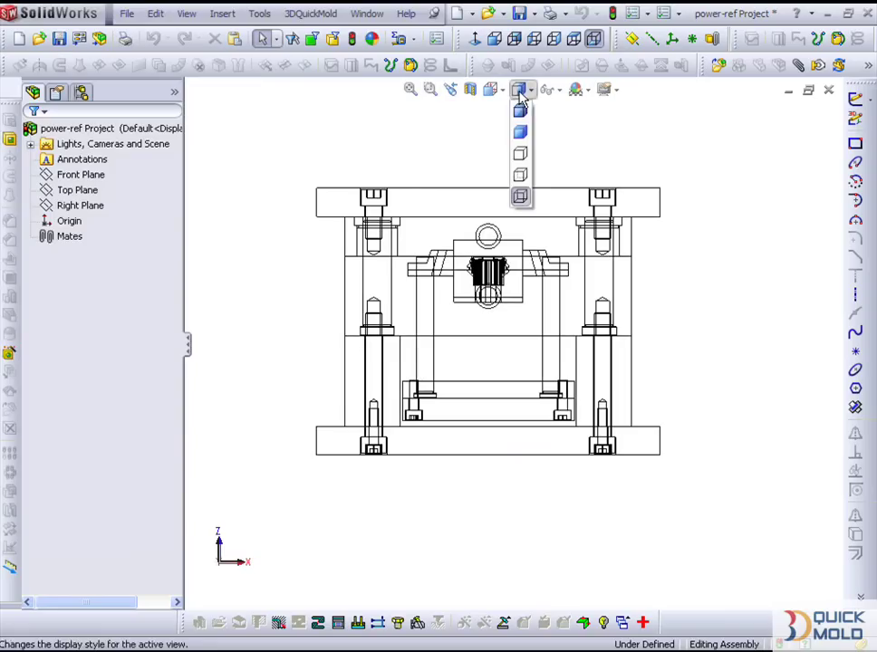
{"action": "left_click", "coordinate": [520, 110]}
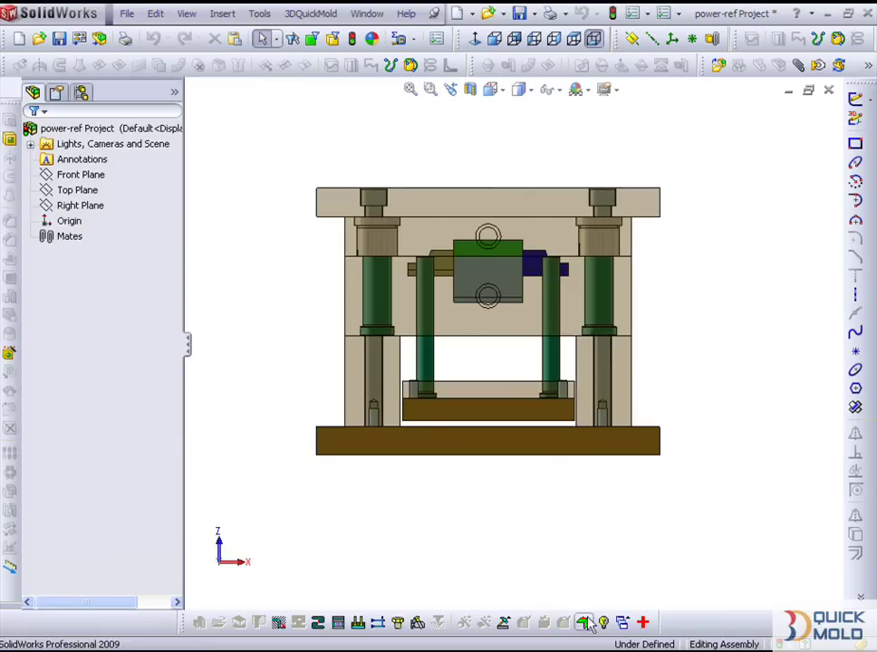
{"action": "left_click", "coordinate": [583, 623]}
{"action": "scroll", "coordinate": [499, 467], "scroll_direction": "up", "scroll_amount": 1}
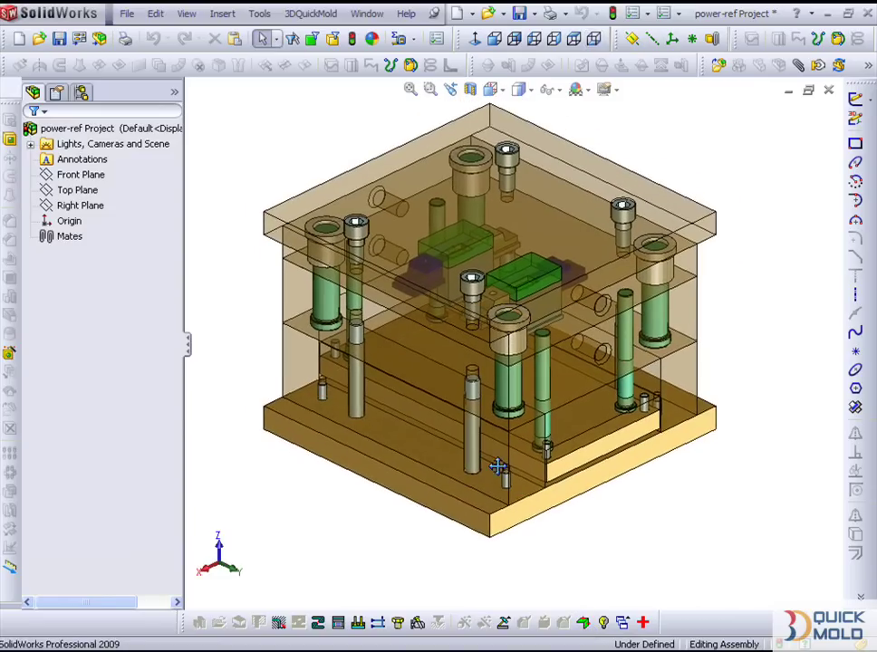
{"action": "scroll", "coordinate": [498, 467], "scroll_direction": "down", "scroll_amount": 2}
{"action": "scroll", "coordinate": [489, 398], "scroll_direction": "down", "scroll_amount": 2}
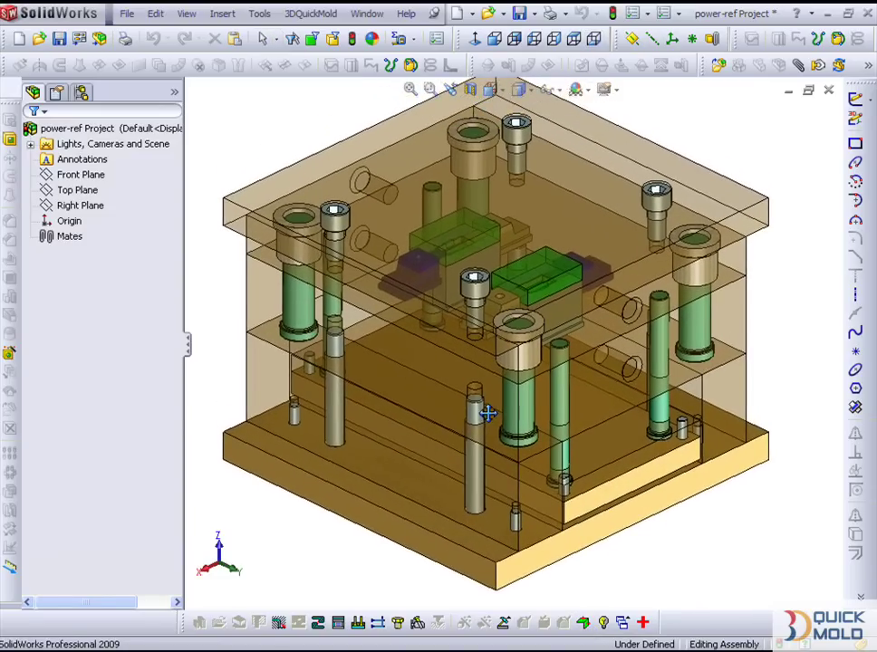
Switch to the working cavity assembly, hide the core, and bring up the 3DQuickMold Undercut tools
{"action": "left_click", "coordinate": [623, 622]}
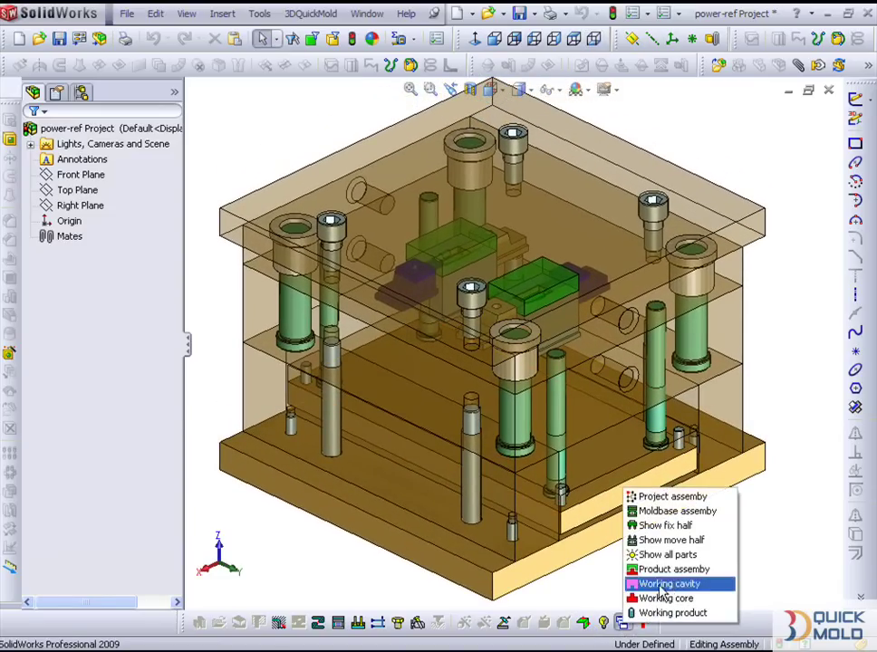
{"action": "left_click", "coordinate": [641, 568]}
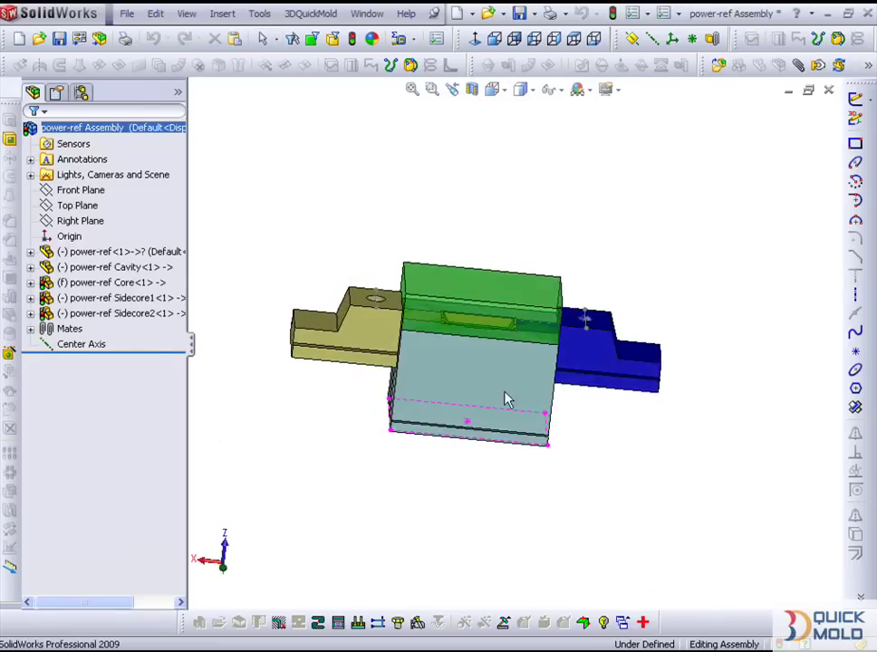
{"action": "middle_click_drag", "start_coordinate": [480, 393], "coordinate": [428, 372]}
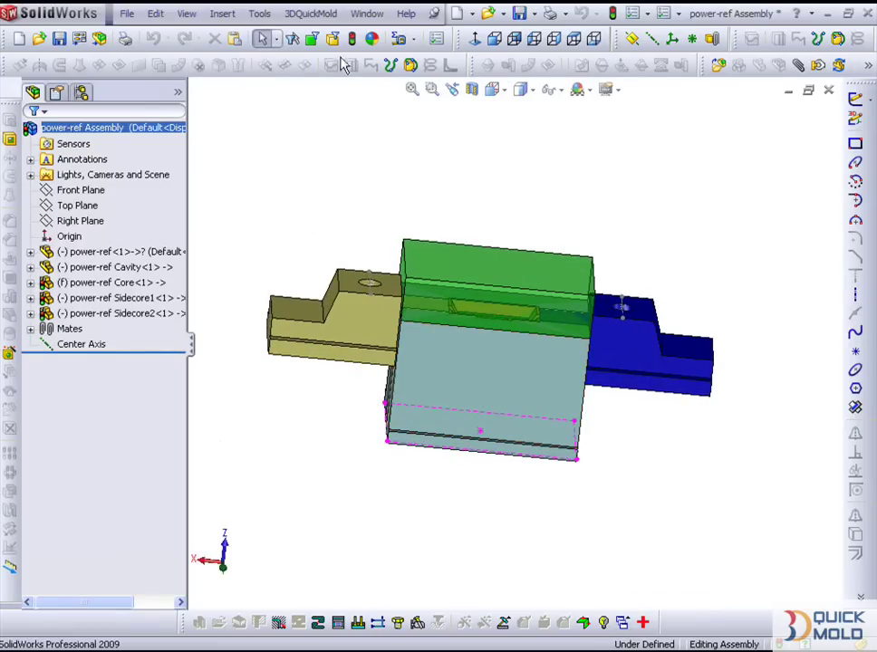
{"action": "middle_click_drag", "start_coordinate": [319, 161], "coordinate": [417, 365]}
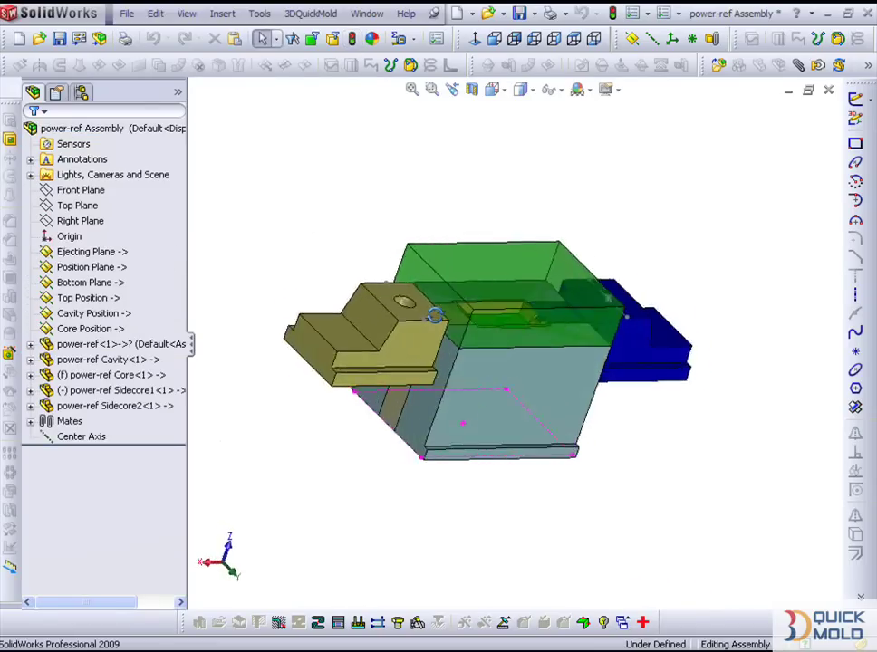
{"action": "left_click", "coordinate": [421, 371]}
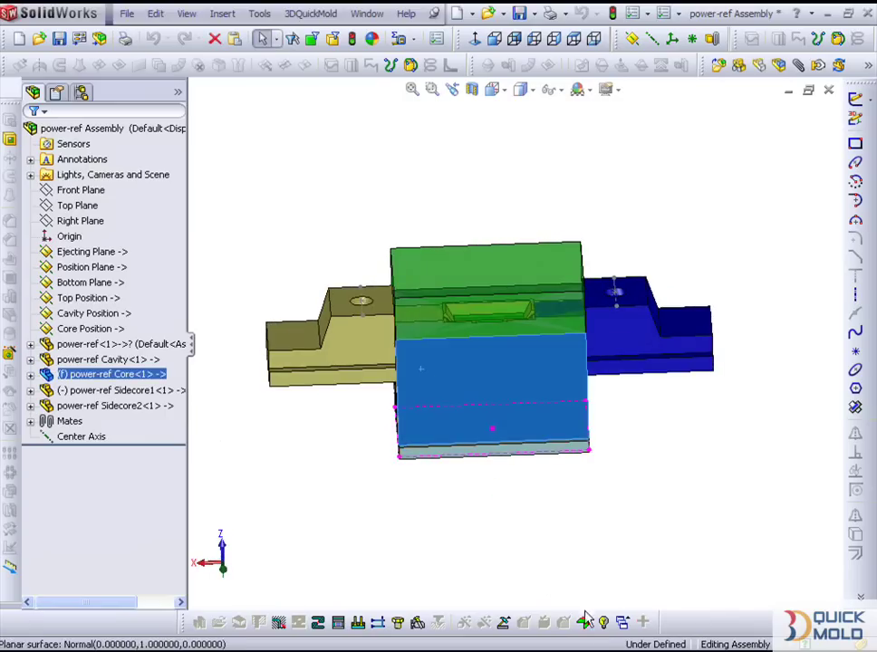
{"action": "left_click", "coordinate": [605, 623]}
{"action": "mouse_move", "coordinate": [475, 454]}
{"action": "middle_mouse_down"}
{"action": "mouse_move", "coordinate": [434, 415]}
{"action": "mouse_move", "coordinate": [417, 563]}
{"action": "middle_mouse_up"}
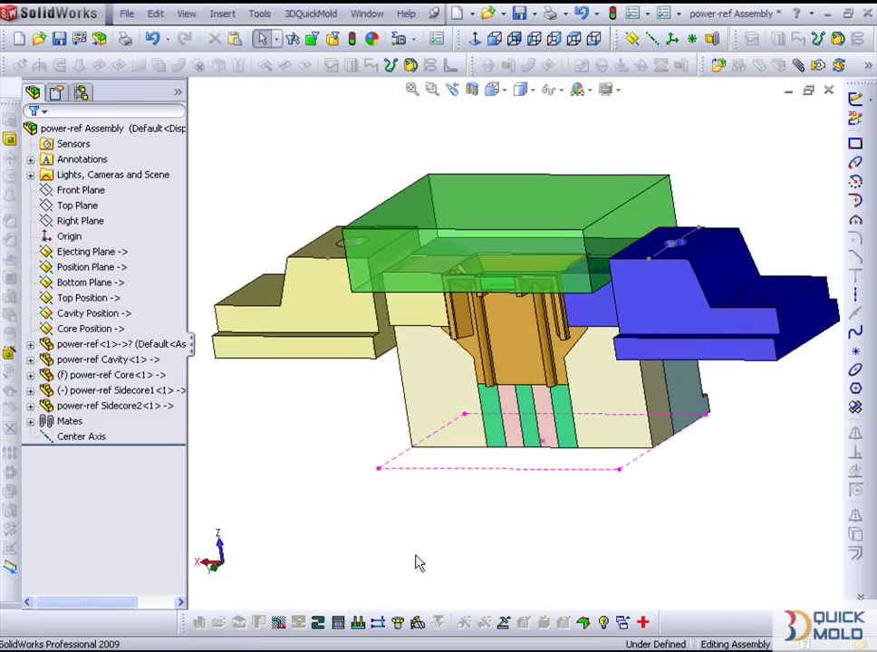
{"action": "left_click", "coordinate": [417, 623]}
{"action": "middle_click_drag", "start_coordinate": [448, 405], "coordinate": [416, 332]}
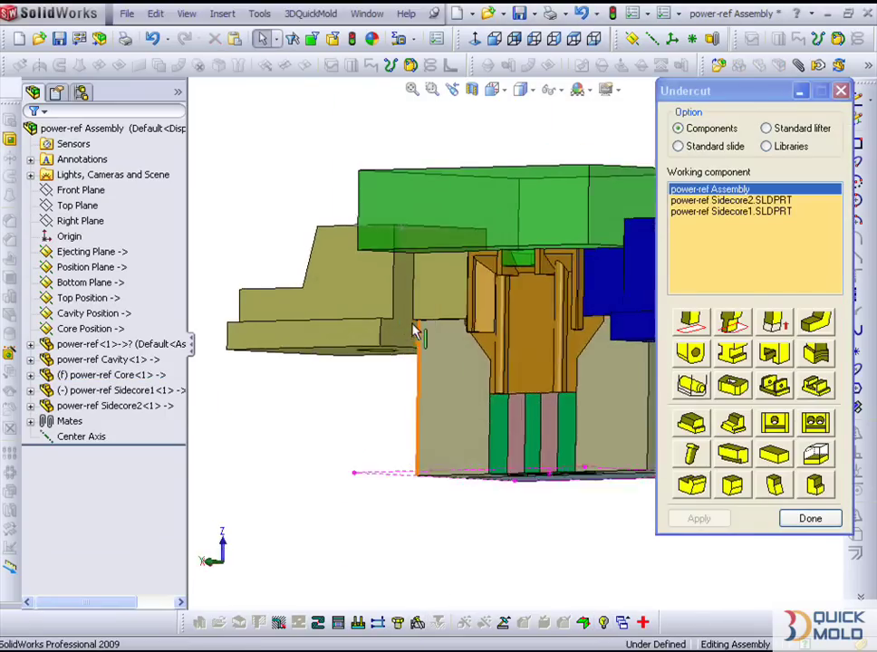
Add slide guides to both sidecores with the Slide Guide tool
{"action": "scroll", "coordinate": [413, 332], "scroll_direction": "down", "scroll_amount": 3}
{"action": "left_click", "coordinate": [730, 456]}
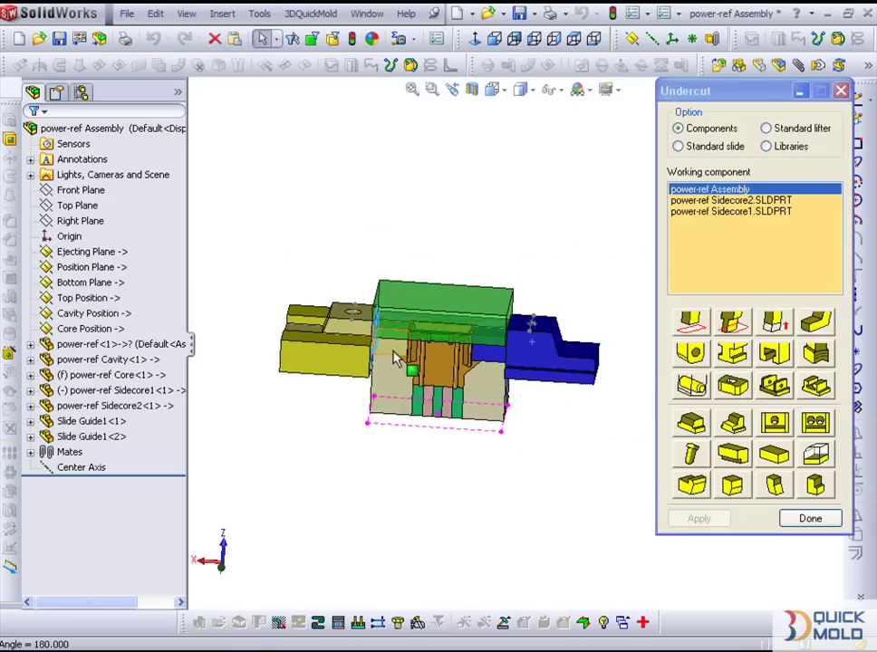
{"action": "middle_click_drag", "start_coordinate": [533, 399], "coordinate": [582, 428]}
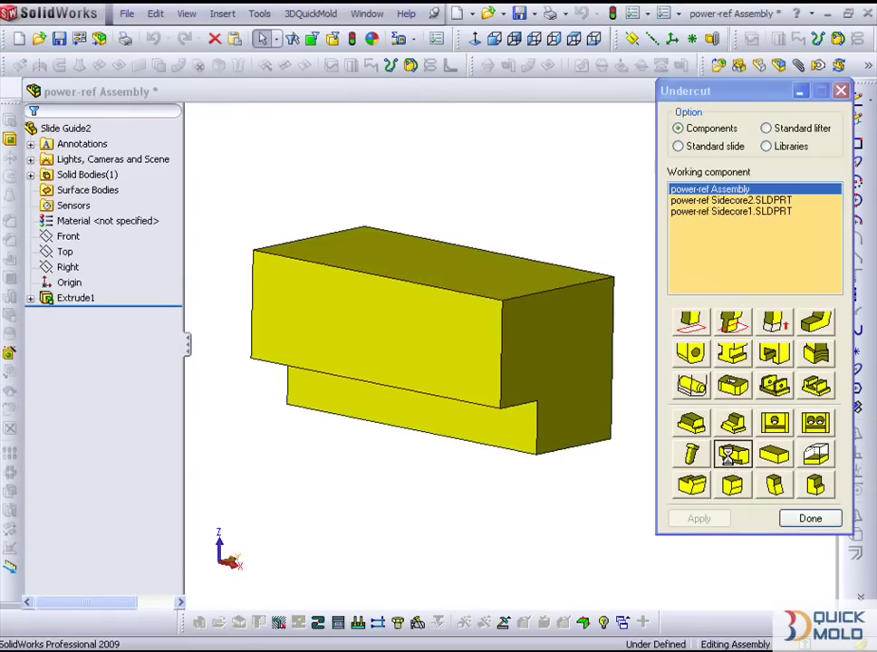
{"action": "scroll", "coordinate": [514, 561], "scroll_direction": "up", "scroll_amount": 1}
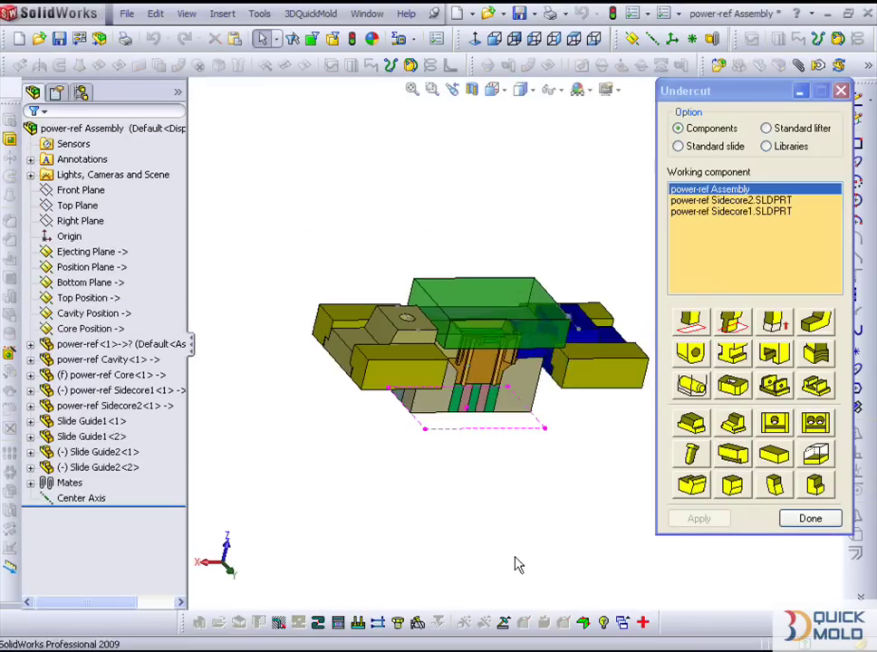
{"action": "scroll", "coordinate": [380, 340], "scroll_direction": "down", "scroll_amount": 3}
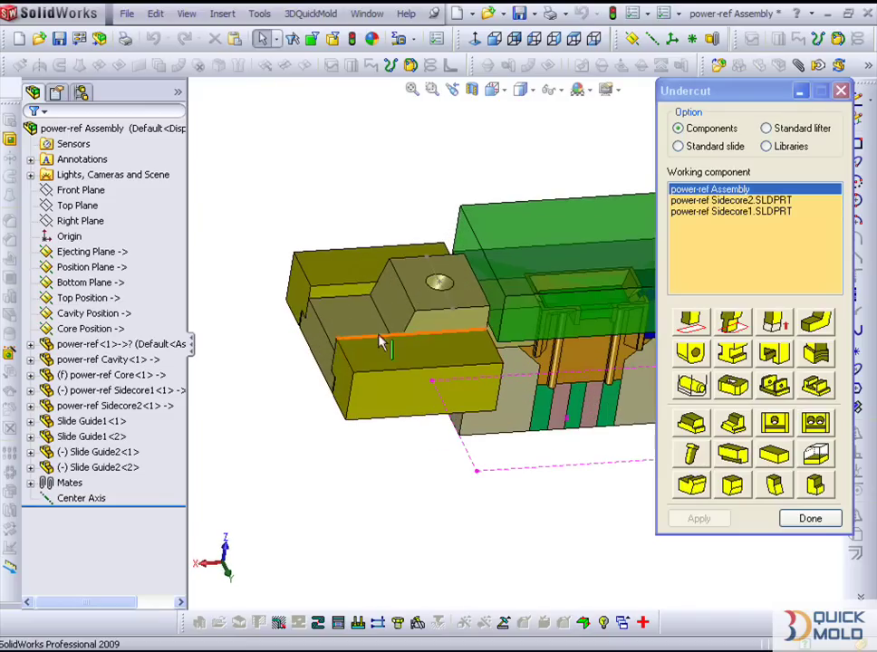
Add a slide wedge on the top face of each sidecore
{"action": "left_click", "coordinate": [428, 288], "text": "ctrl"}
{"action": "left_click", "coordinate": [692, 487]}
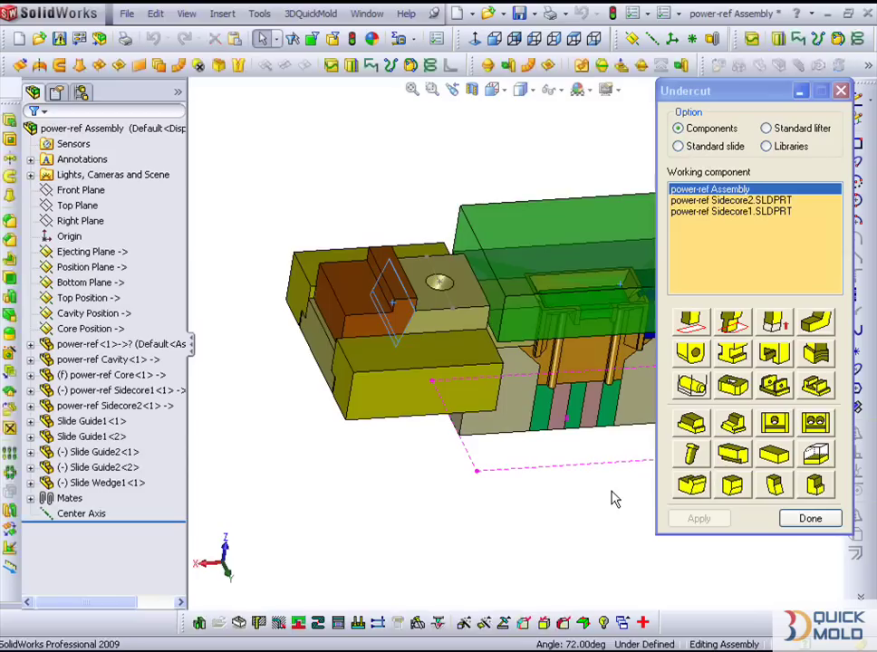
{"action": "scroll", "coordinate": [434, 451], "scroll_direction": "up", "scroll_amount": 3}
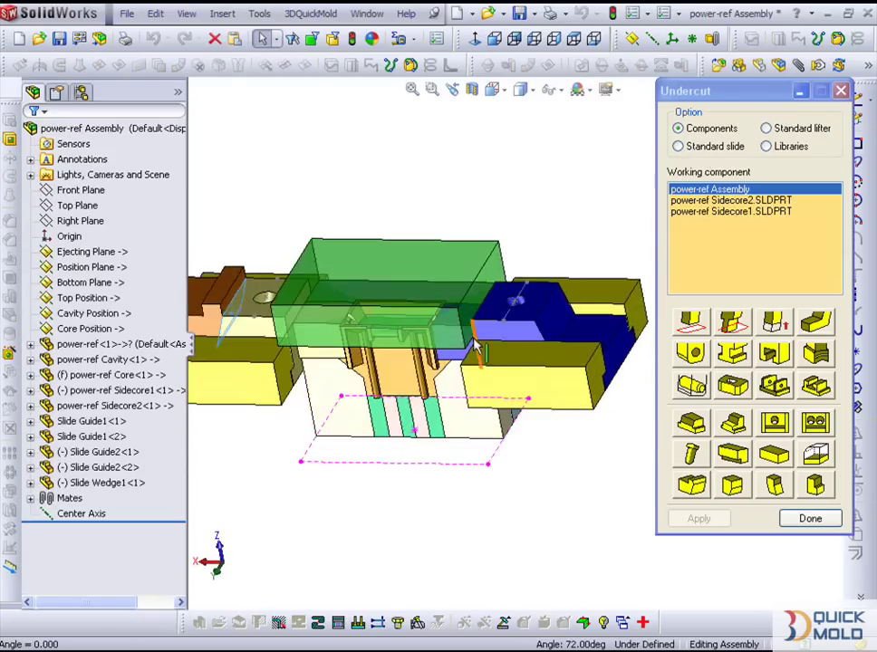
{"action": "scroll", "coordinate": [554, 316], "scroll_direction": "up", "scroll_amount": 3}
{"action": "left_click", "coordinate": [532, 299]}
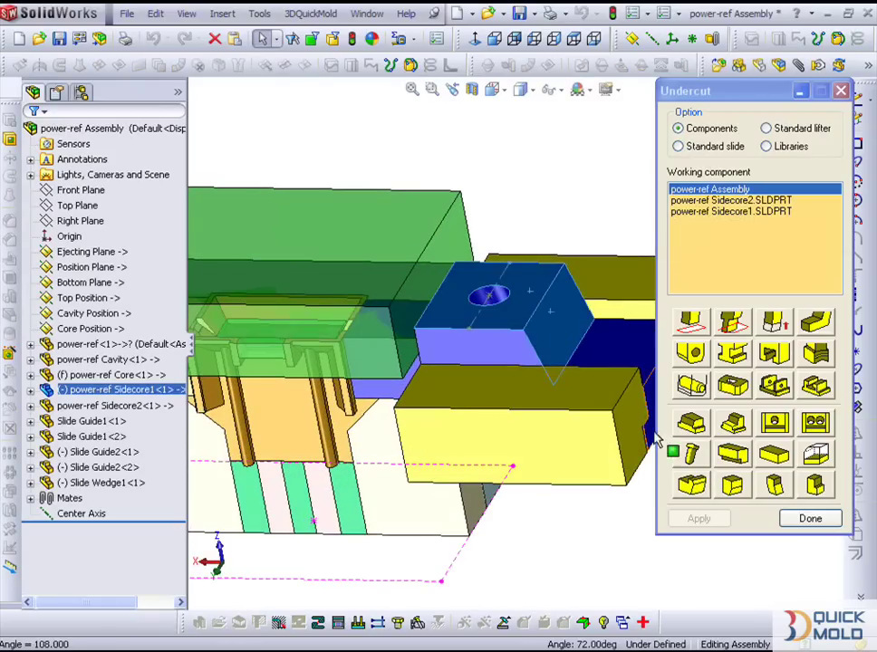
{"action": "left_click", "coordinate": [692, 487]}
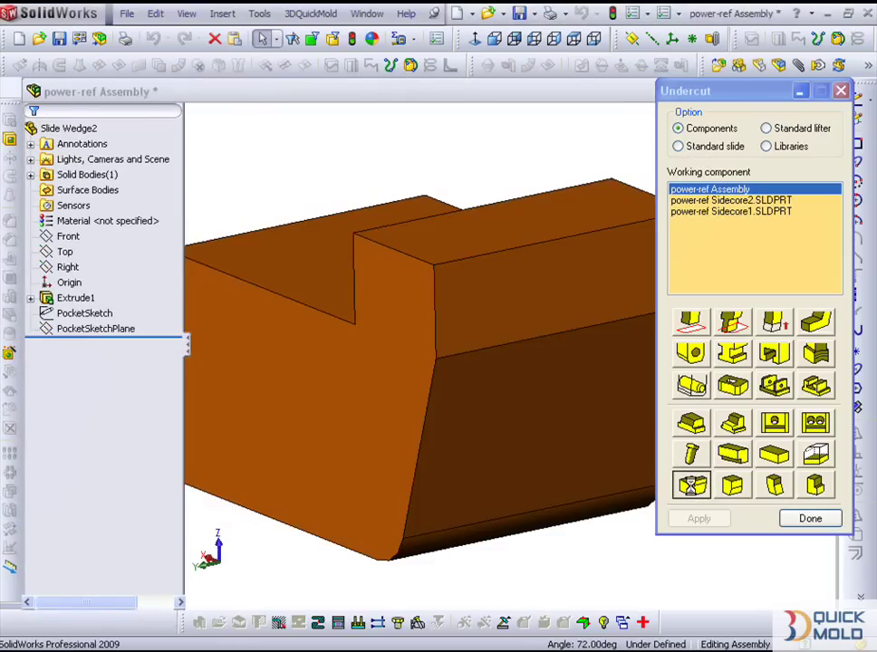
{"action": "left_click", "coordinate": [693, 485]}
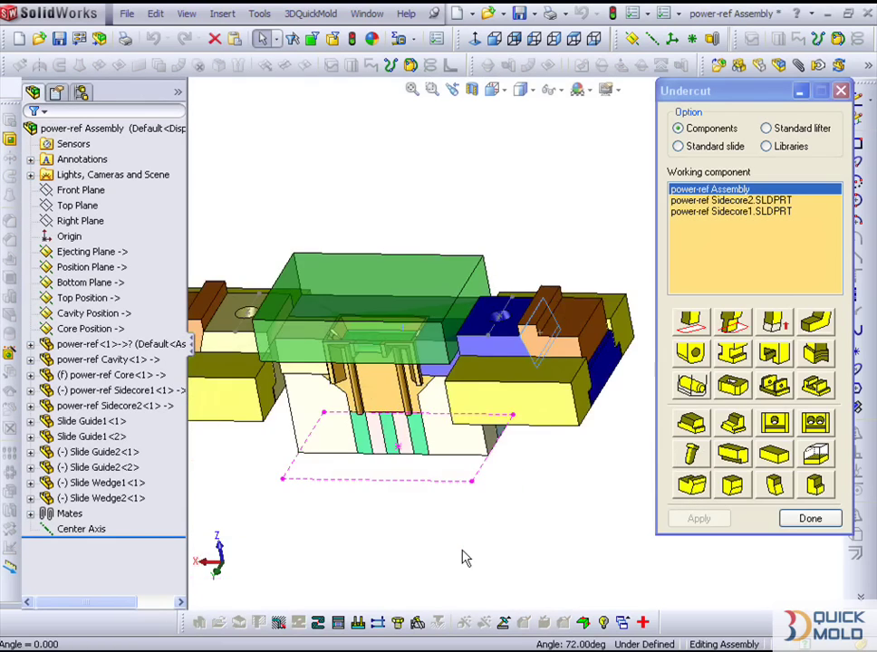
{"action": "mouse_move", "coordinate": [411, 538]}
{"action": "middle_mouse_down"}
{"action": "mouse_move", "coordinate": [428, 492]}
{"action": "mouse_move", "coordinate": [425, 444]}
{"action": "mouse_move", "coordinate": [390, 342]}
{"action": "mouse_move", "coordinate": [441, 306]}
{"action": "middle_mouse_up"}
Add Slide Pin1 through Sidecore2's pin hole, referenced to the Position Plane
{"action": "scroll", "coordinate": [376, 328], "scroll_direction": "down", "scroll_amount": 5}
{"action": "left_click", "coordinate": [389, 333]}
{"action": "scroll", "coordinate": [390, 334], "scroll_direction": "up", "scroll_amount": 5}
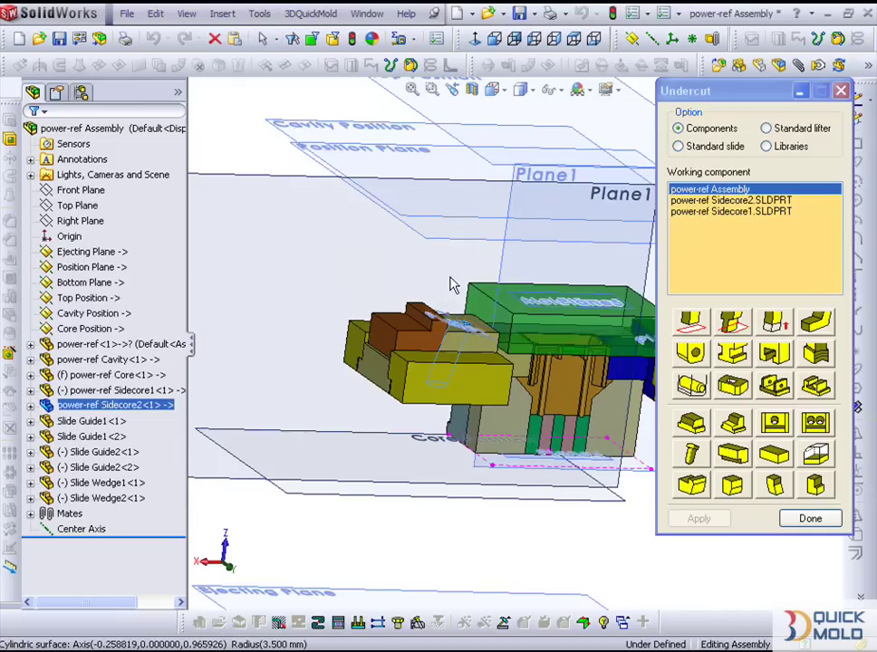
{"action": "left_click", "coordinate": [349, 219]}
{"action": "middle_click_drag", "start_coordinate": [348, 219], "coordinate": [562, 408]}
{"action": "left_click", "coordinate": [691, 456]}
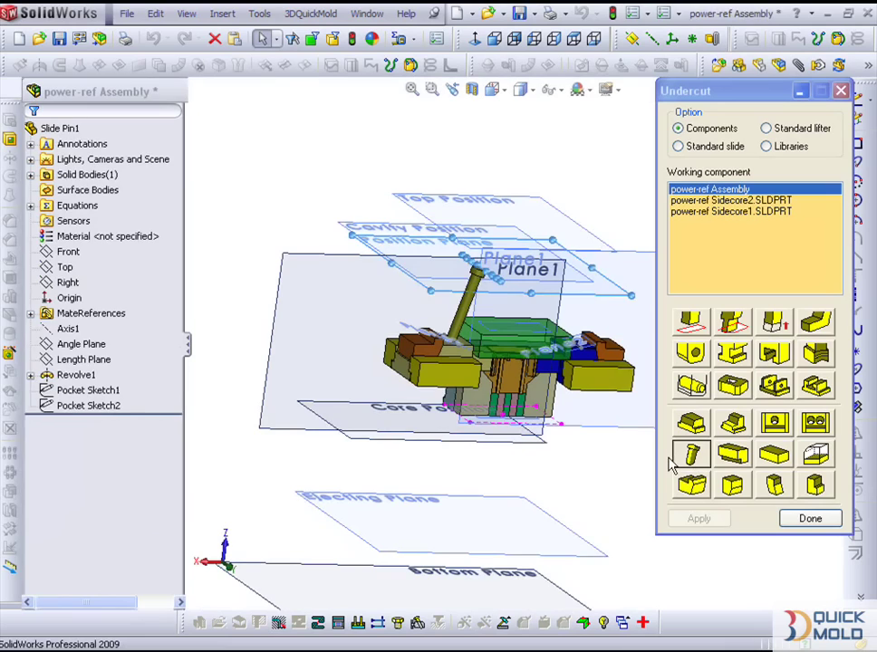
Add Slide Pin2 through Sidecore1's pin hole, referenced to the Position Plane
{"action": "middle_click_drag", "start_coordinate": [571, 440], "coordinate": [553, 363]}
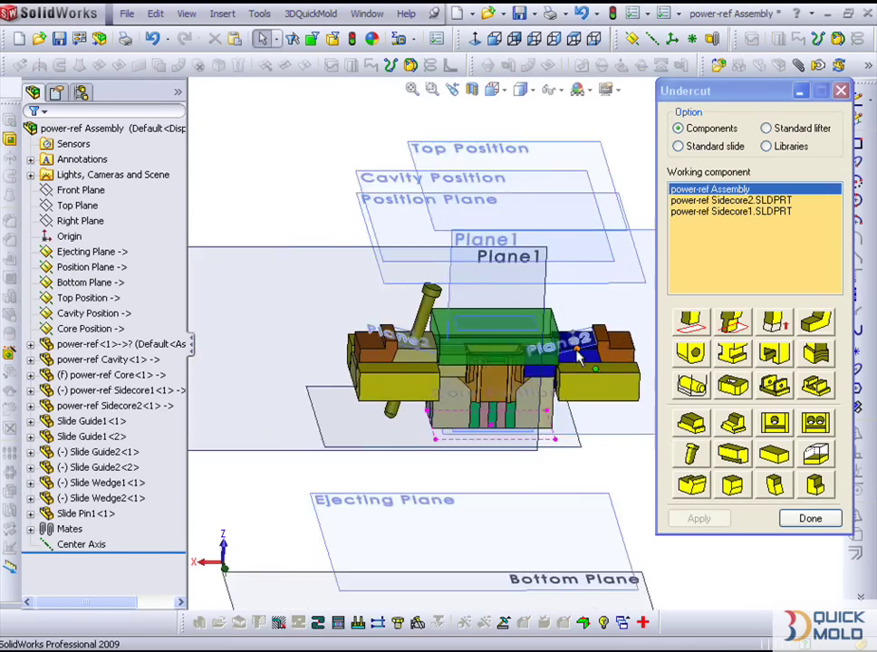
{"action": "scroll", "coordinate": [547, 341], "scroll_direction": "down", "scroll_amount": 10}
{"action": "left_click", "coordinate": [548, 340]}
{"action": "scroll", "coordinate": [550, 353], "scroll_direction": "up", "scroll_amount": 5}
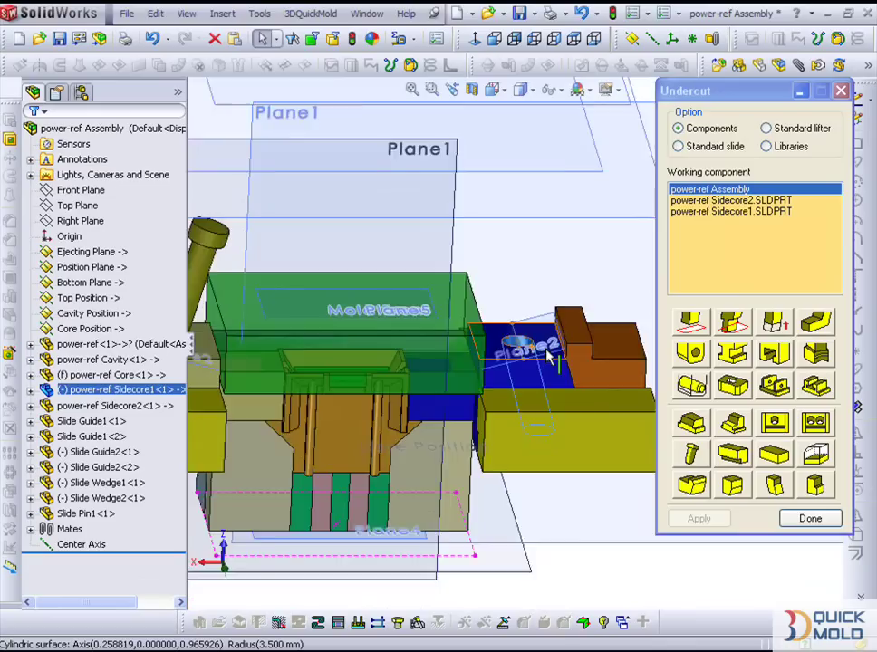
{"action": "scroll", "coordinate": [548, 326], "scroll_direction": "up", "scroll_amount": 5}
{"action": "left_click", "coordinate": [548, 296]}
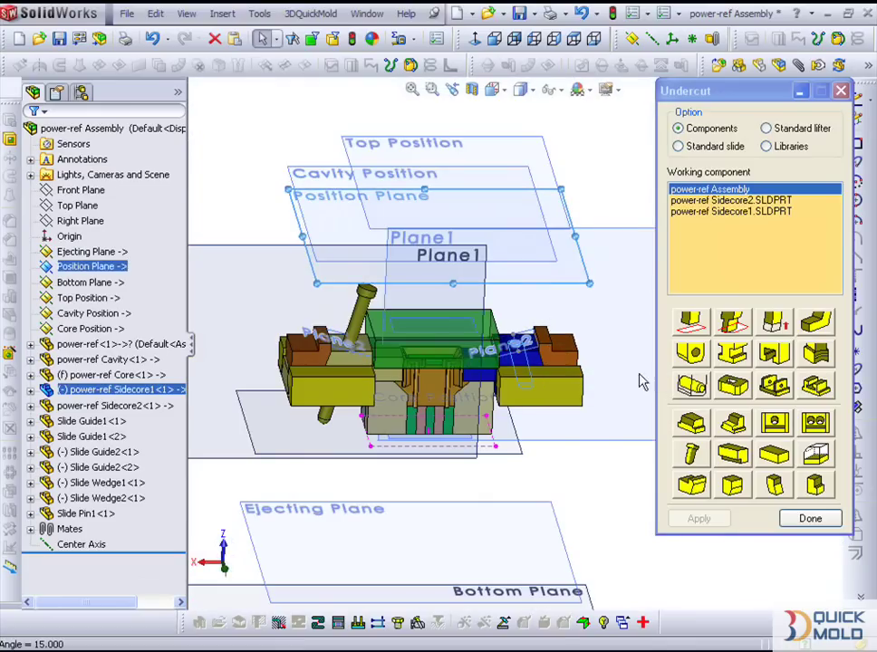
{"action": "left_click", "coordinate": [691, 458]}
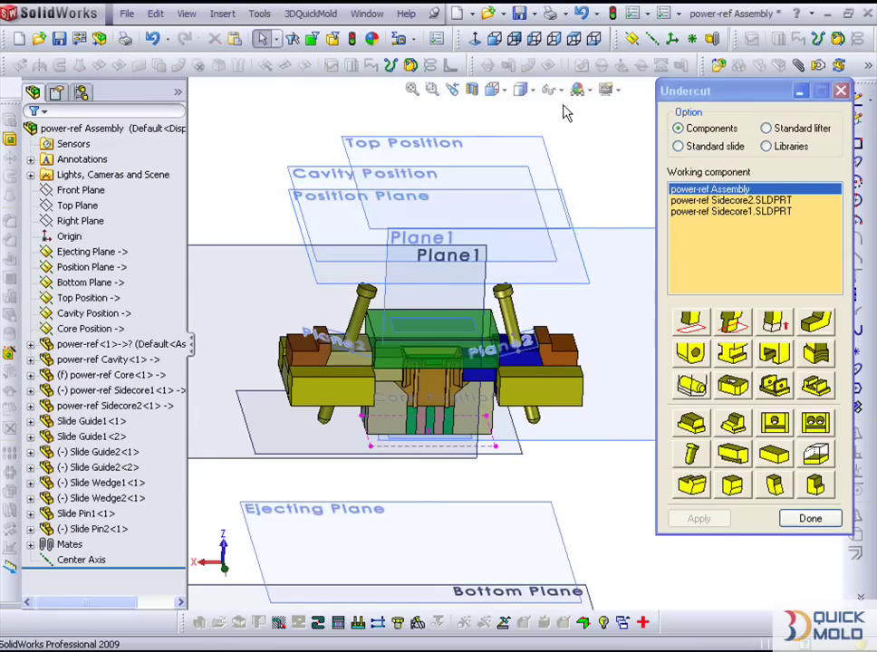
Hide the reference planes and view the mold isometrically
{"action": "left_click", "coordinate": [555, 90]}
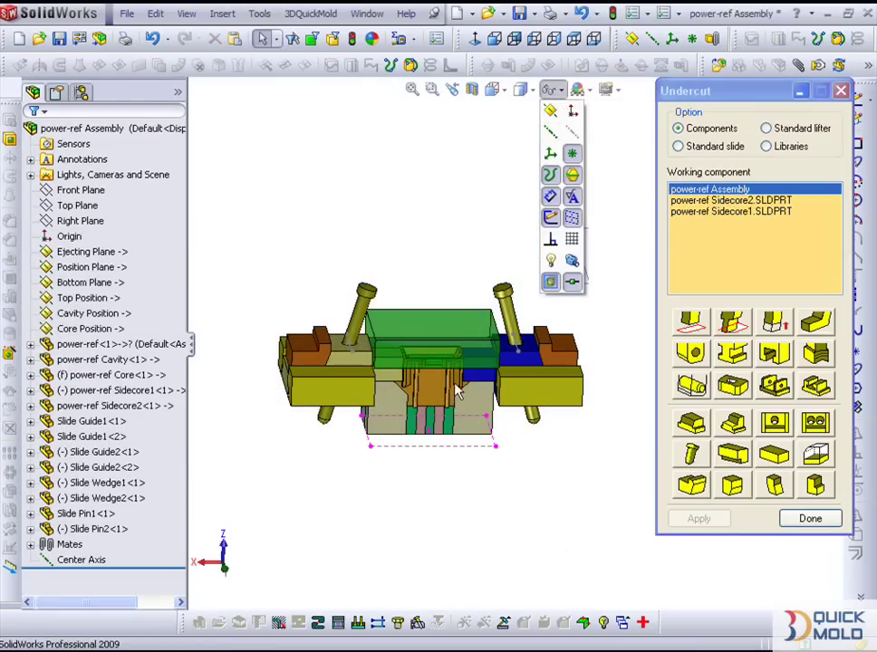
{"action": "key", "text": "ctrl+7"}
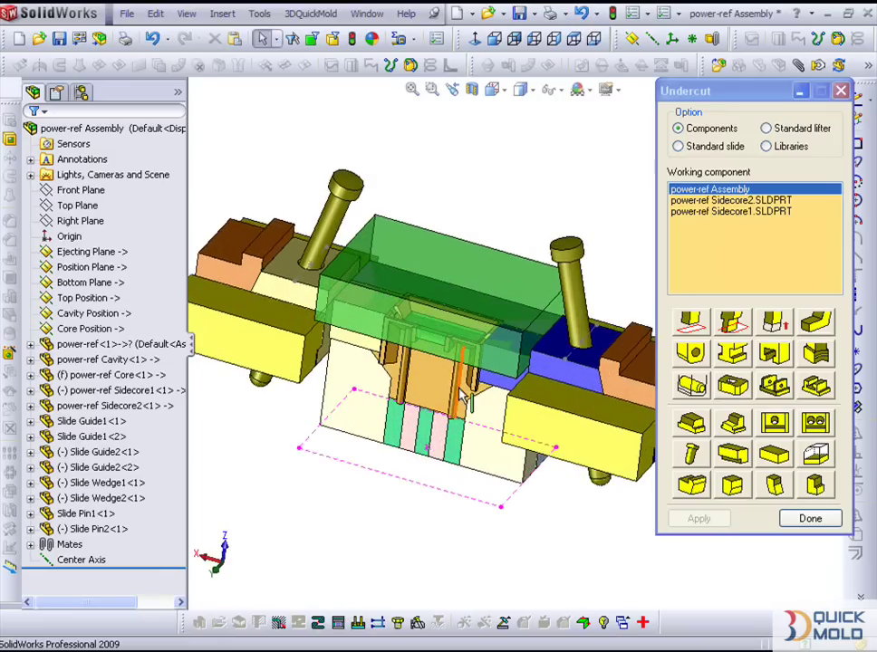
{"action": "mouse_move", "coordinate": [435, 480]}
{"action": "middle_mouse_down"}
{"action": "mouse_move", "coordinate": [427, 458]}
{"action": "mouse_move", "coordinate": [430, 472]}
{"action": "mouse_move", "coordinate": [464, 333]}
{"action": "mouse_move", "coordinate": [533, 439]}
{"action": "middle_mouse_up"}
Close the undercut tools, return to the full project assembly, and open the core plate part
{"action": "left_click", "coordinate": [797, 524]}
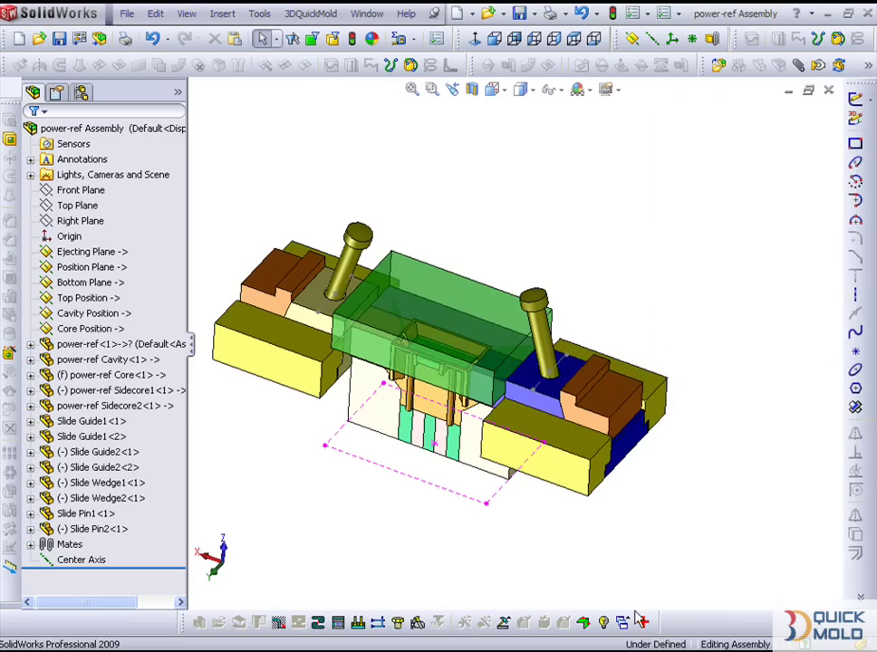
{"action": "left_click", "coordinate": [621, 622]}
{"action": "left_click", "coordinate": [677, 493]}
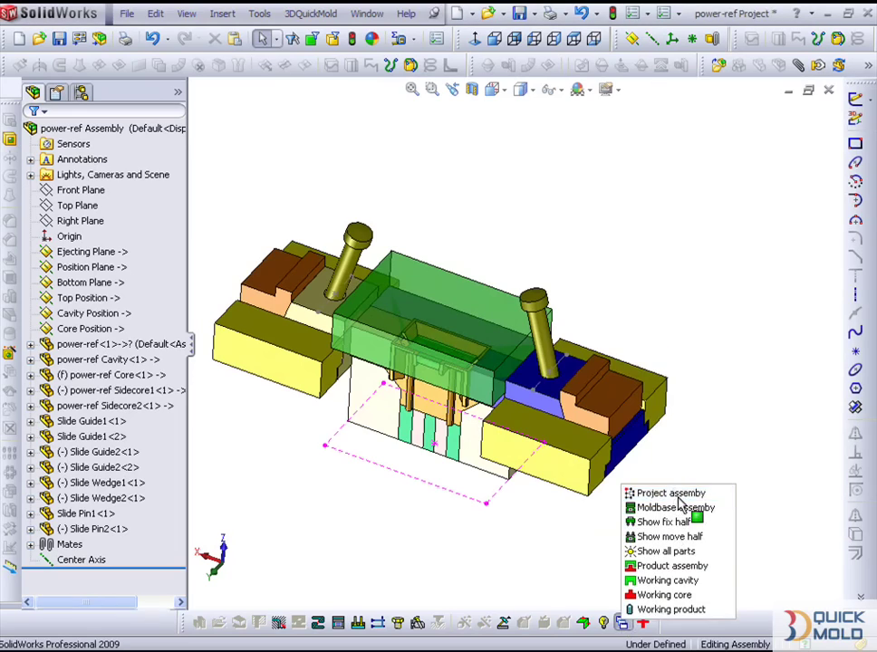
{"action": "mouse_move", "coordinate": [612, 494]}
{"action": "middle_mouse_down"}
{"action": "mouse_move", "coordinate": [524, 366]}
{"action": "mouse_move", "coordinate": [521, 405]}
{"action": "mouse_move", "coordinate": [453, 380]}
{"action": "middle_mouse_up"}
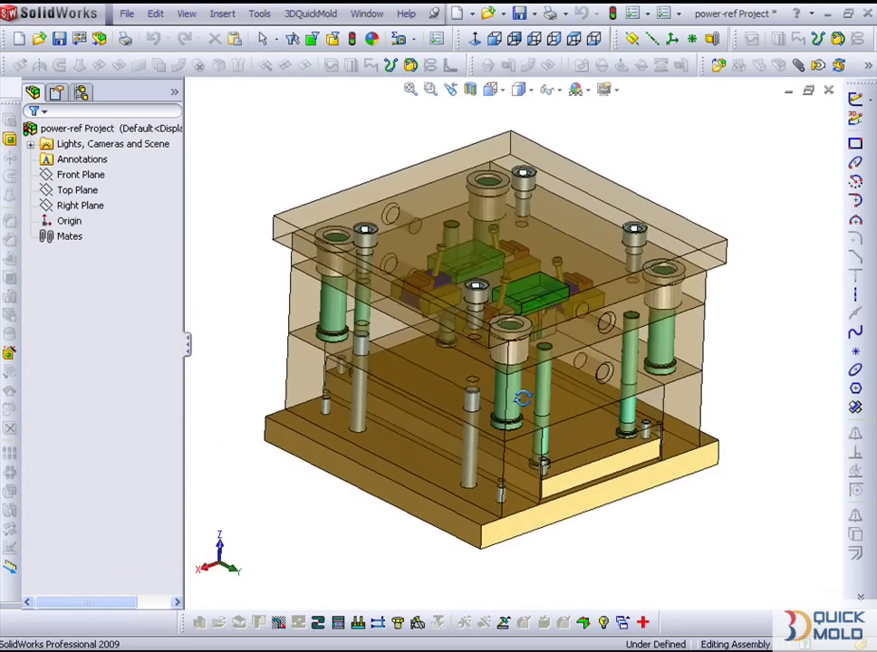
{"action": "scroll", "coordinate": [435, 363], "scroll_direction": "down", "scroll_amount": 3}
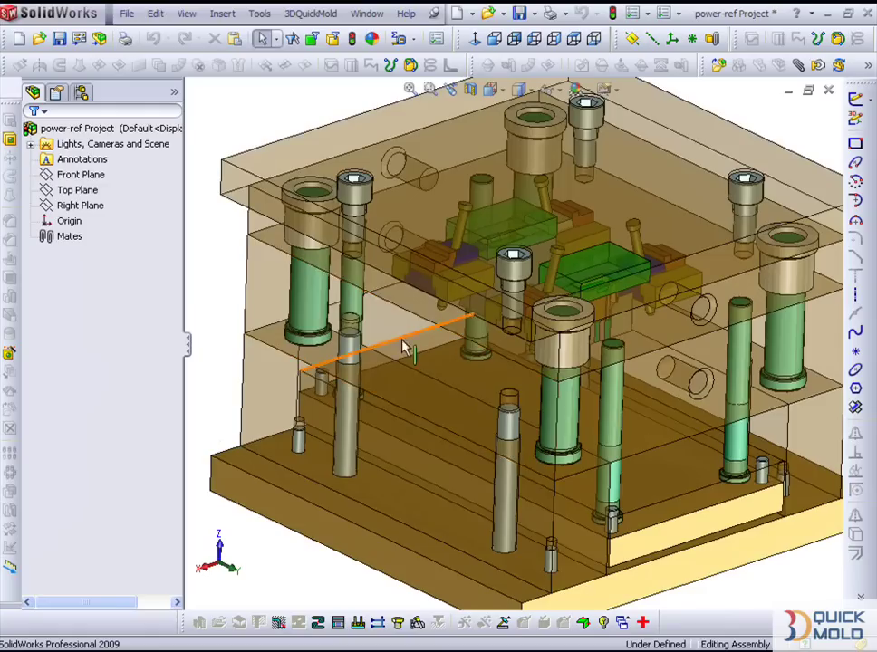
{"action": "right_click", "coordinate": [254, 280]}
{"action": "left_click", "coordinate": [268, 211]}
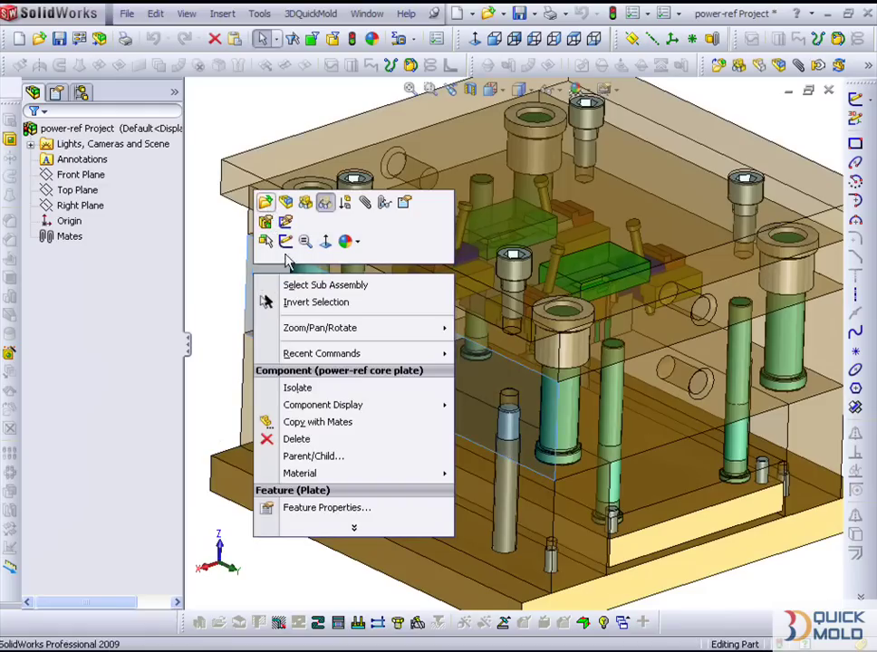
Sketch a tall and a flatter center rectangle, both centred on the origin, on the plate face
{"action": "left_click", "coordinate": [453, 391]}
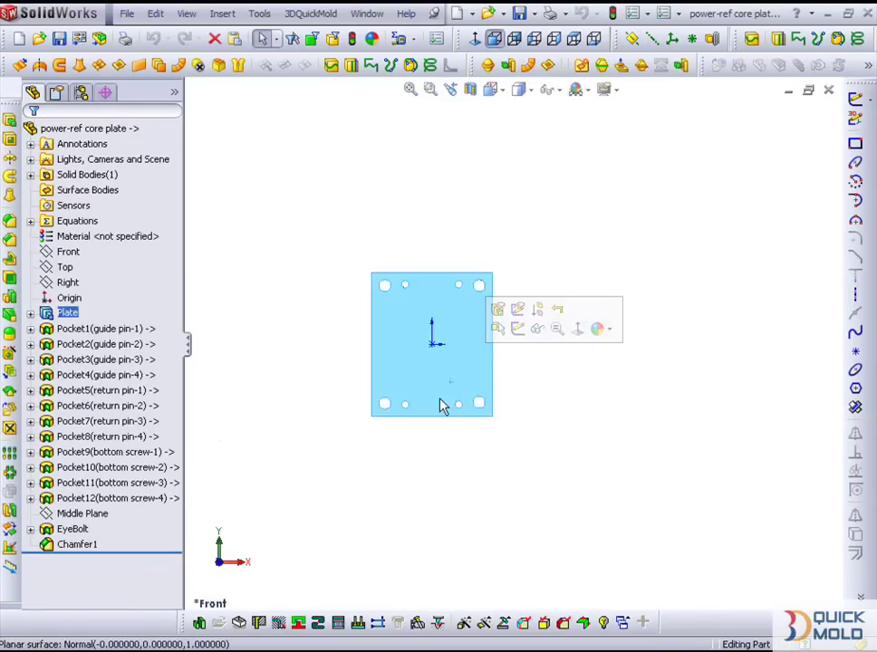
{"action": "middle_click_drag", "start_coordinate": [444, 403], "coordinate": [447, 303]}
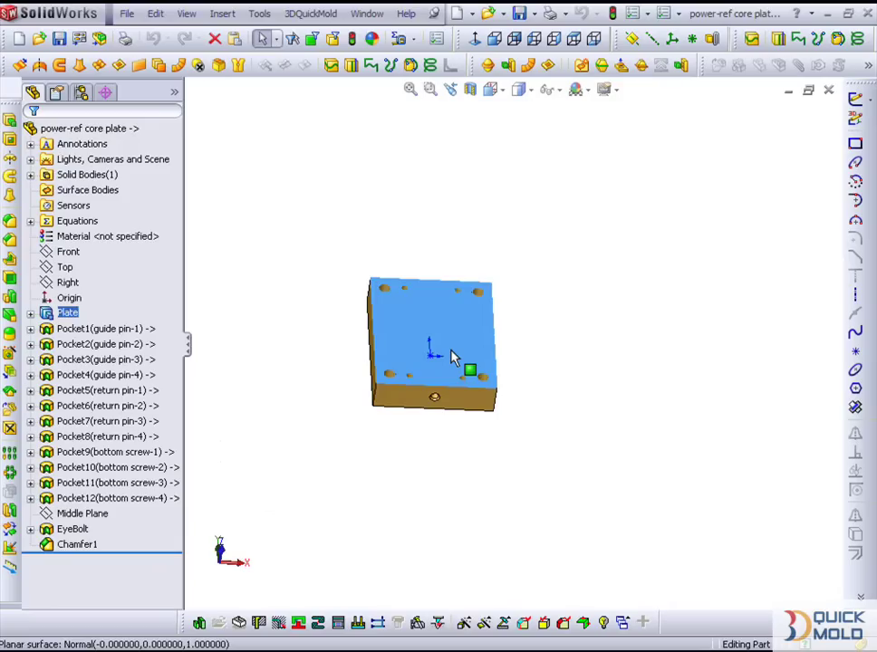
{"action": "left_click", "coordinate": [852, 119]}
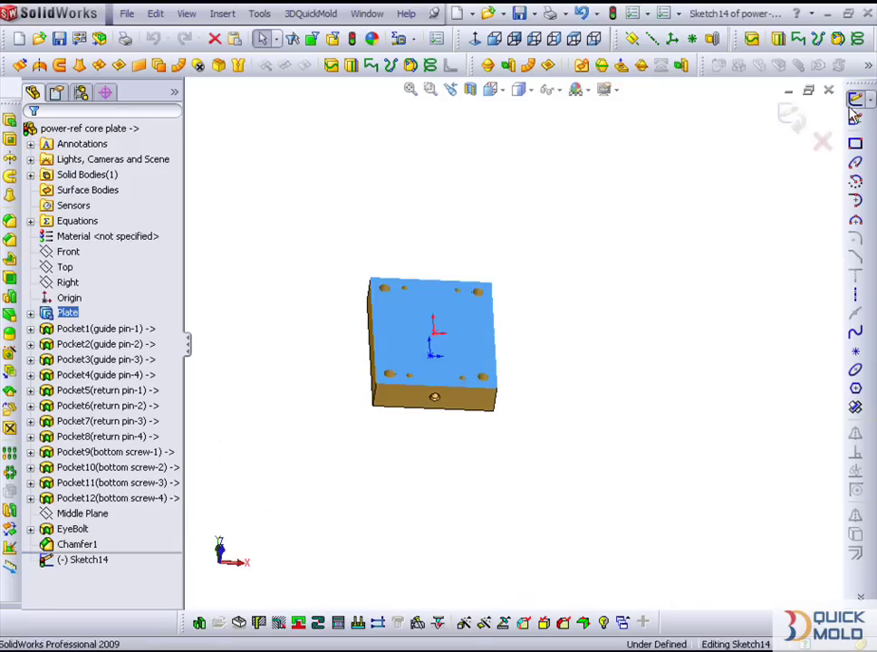
{"action": "left_click", "coordinate": [855, 143]}
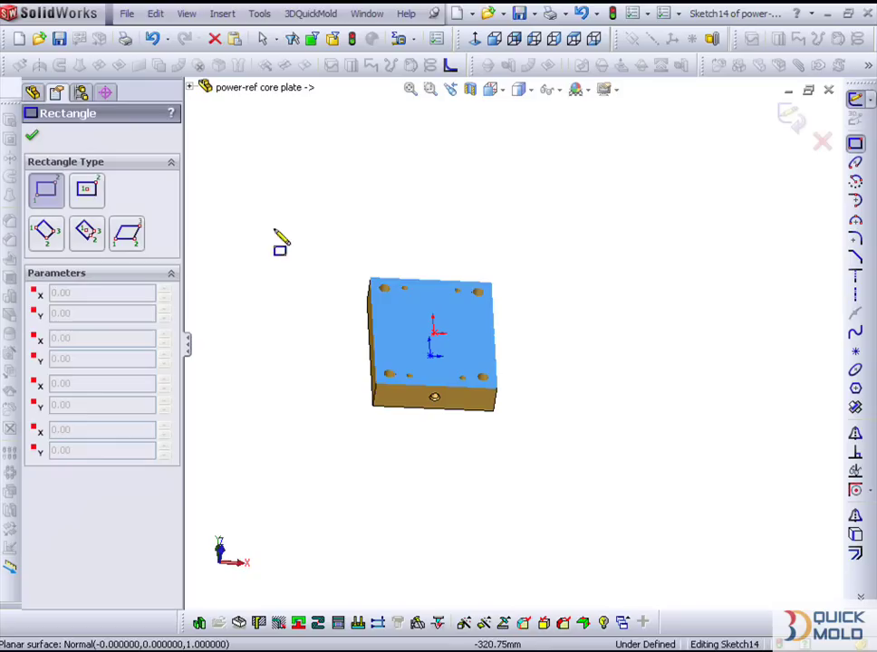
{"action": "left_click", "coordinate": [86, 188]}
{"action": "key", "text": "ctrl+1"}
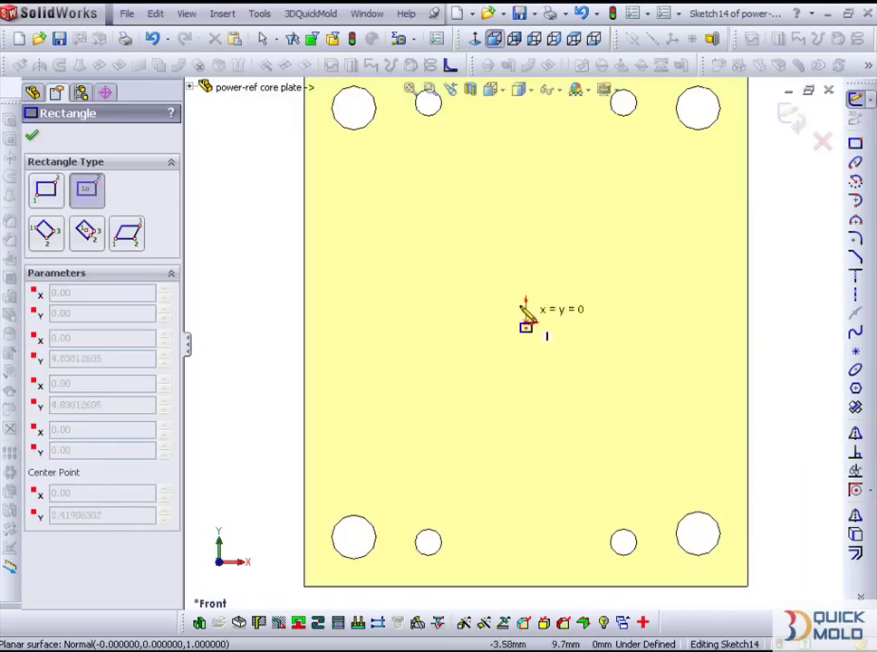
{"action": "left_click", "coordinate": [526, 322]}
{"action": "left_click", "coordinate": [445, 194]}
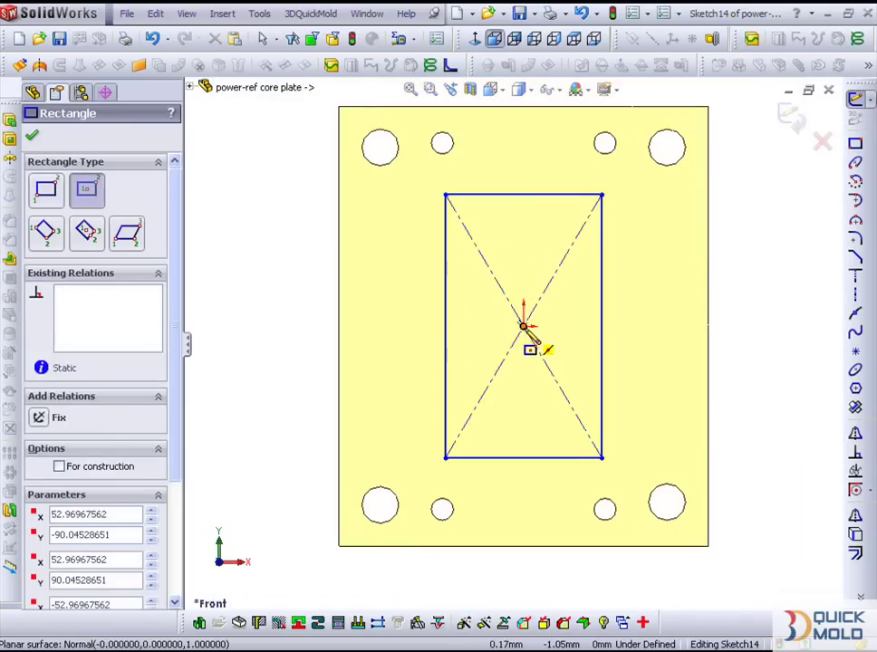
{"action": "left_click", "coordinate": [524, 326]}
{"action": "left_click", "coordinate": [445, 301]}
{"action": "key", "text": "Escape"}
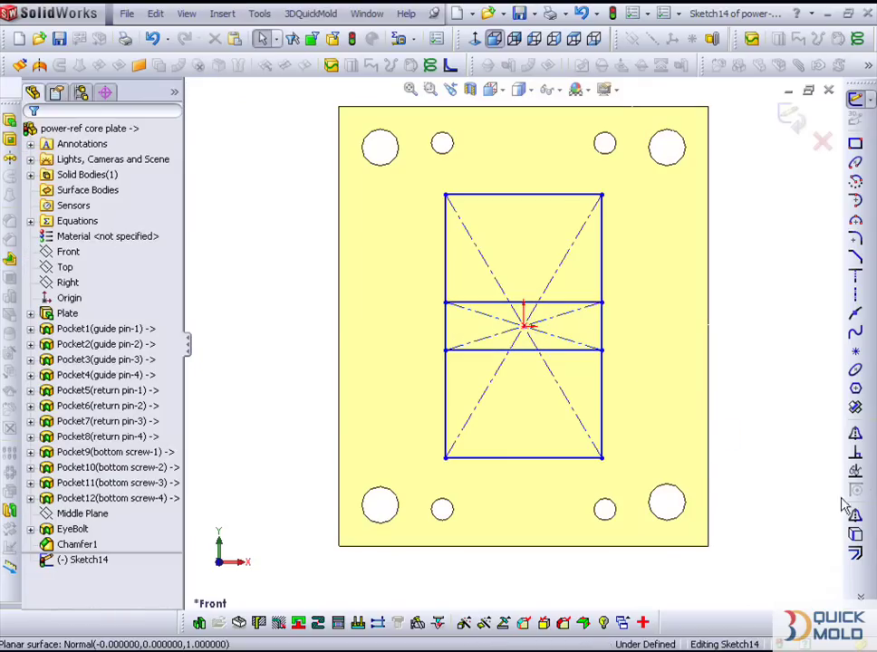
Power Trim away the overlapping middle lines so the rectangles split above and below the origin
{"action": "left_click", "coordinate": [860, 597]}
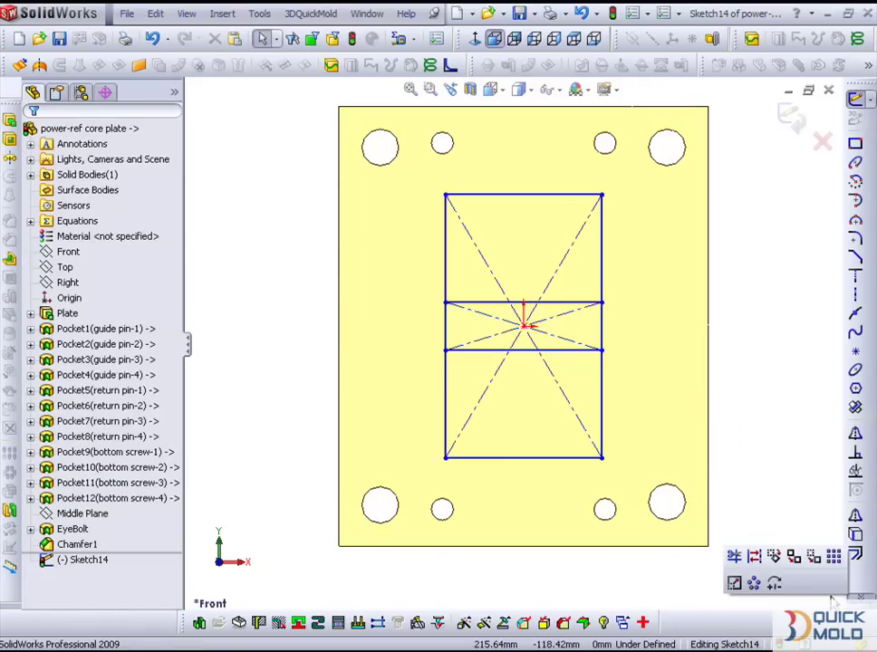
{"action": "left_click", "coordinate": [734, 556]}
{"action": "scroll", "coordinate": [639, 367], "scroll_direction": "down", "scroll_amount": 2}
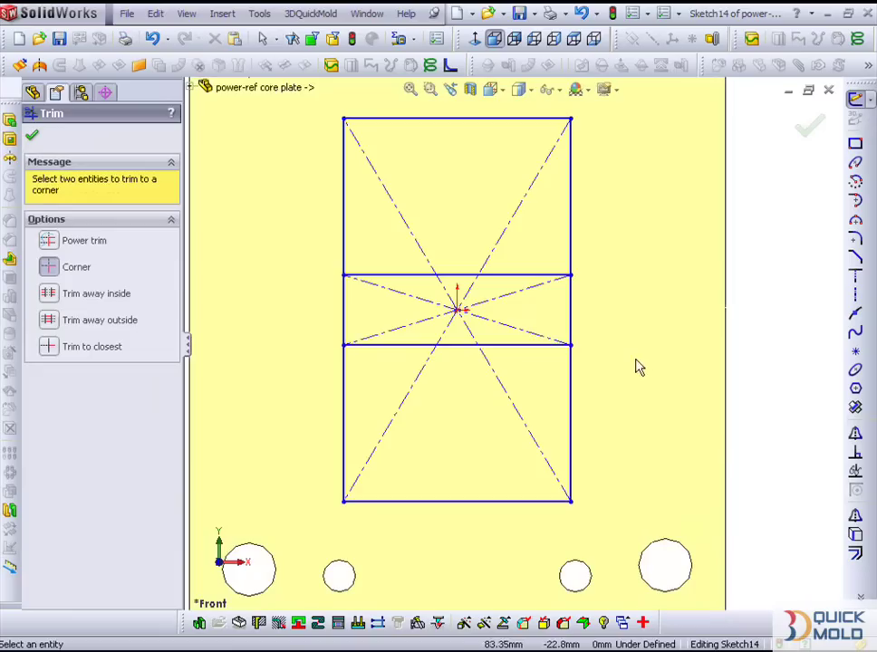
{"action": "left_click", "coordinate": [50, 240]}
{"action": "scroll", "coordinate": [435, 327], "scroll_direction": "down", "scroll_amount": 2}
{"action": "scroll", "coordinate": [603, 340], "scroll_direction": "up", "scroll_amount": 2}
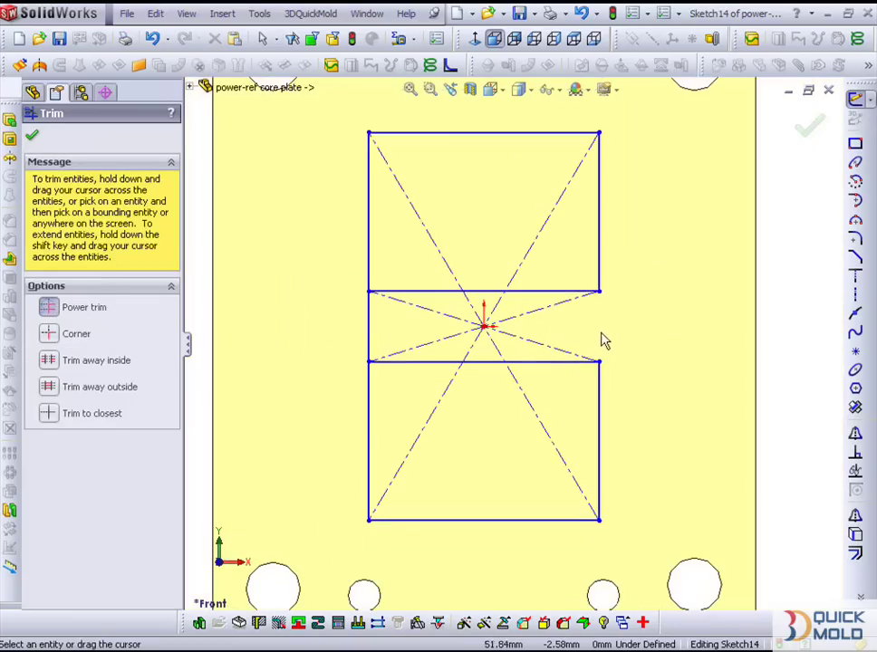
{"action": "key", "text": "Escape"}
Dimension the gap between the two rectangles to 25 mm
{"action": "key", "text": "f"}
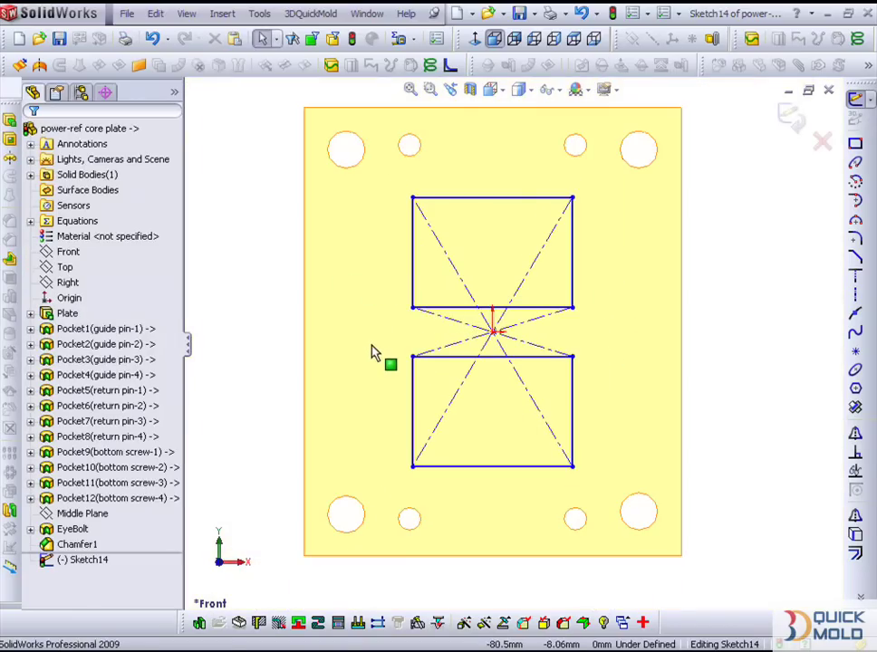
{"action": "key", "text": "d"}
{"action": "left_click", "coordinate": [559, 309]}
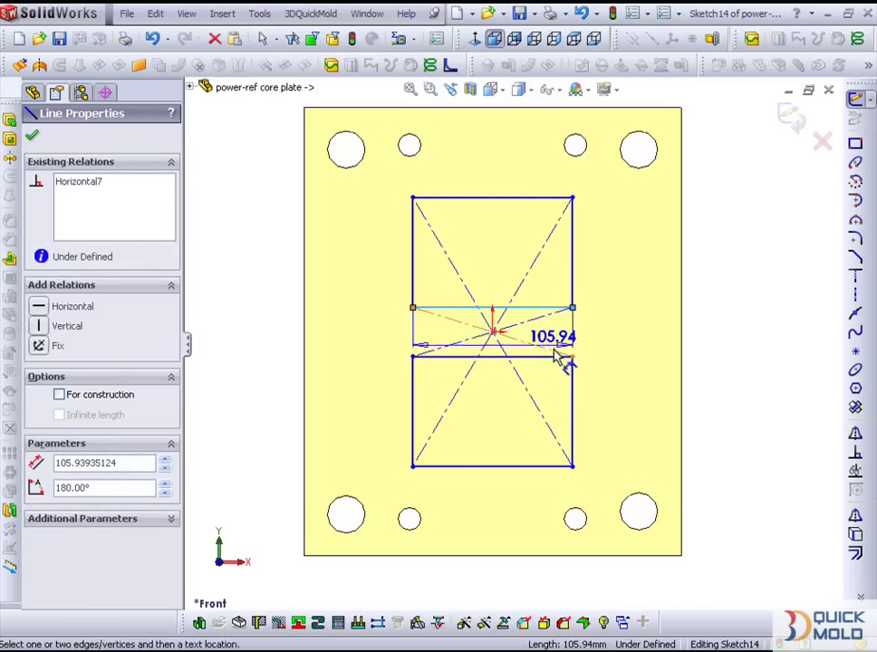
{"action": "left_click", "coordinate": [550, 358]}
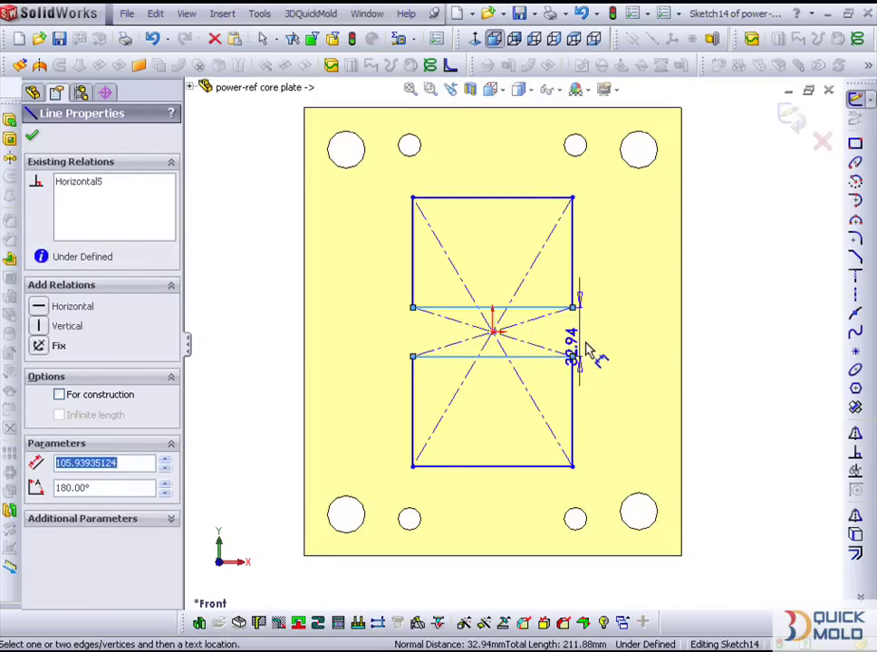
{"action": "left_click", "coordinate": [600, 349]}
{"action": "left_click", "coordinate": [586, 343]}
{"action": "type", "text": "25"}
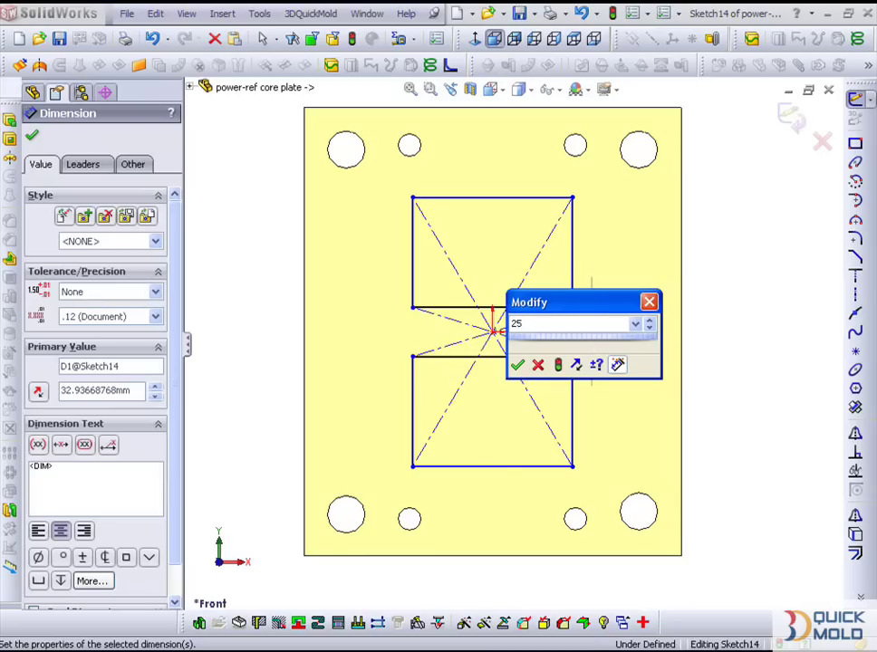
{"action": "key", "text": "Return"}
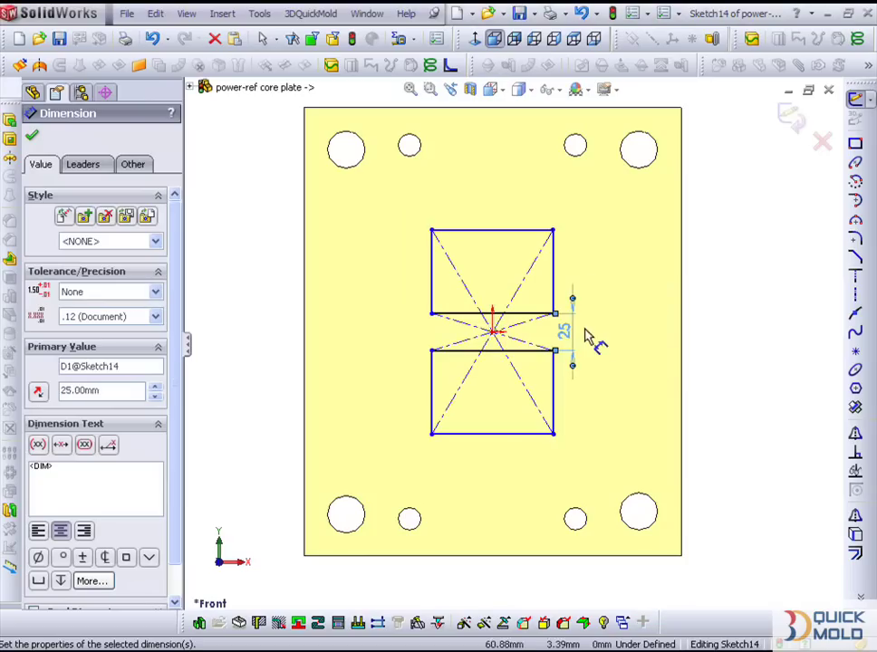
Set the overall sketch height to 160 mm and the width to 100 mm
{"action": "left_click", "coordinate": [510, 234]}
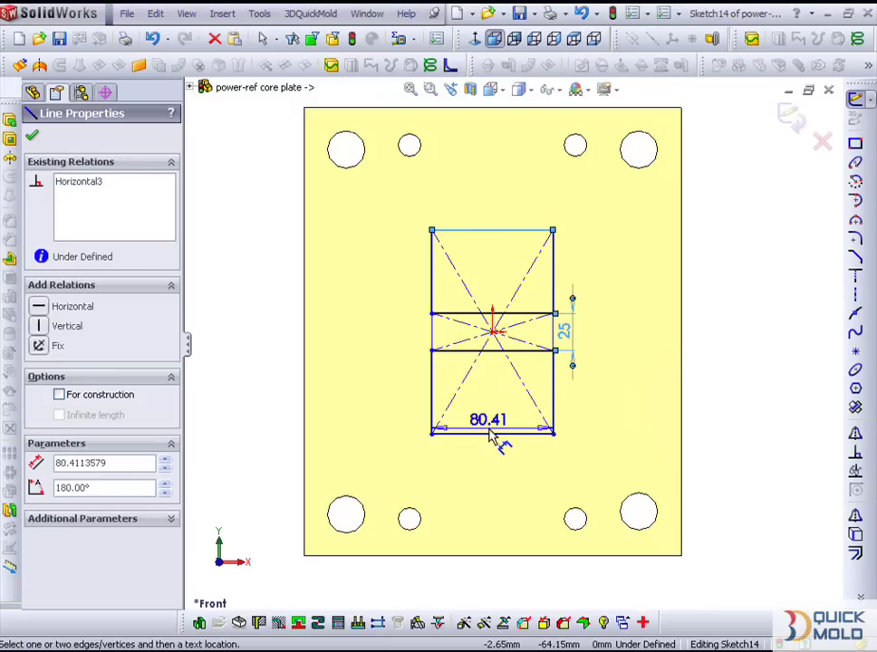
{"action": "left_click", "coordinate": [489, 433]}
{"action": "left_click", "coordinate": [623, 376]}
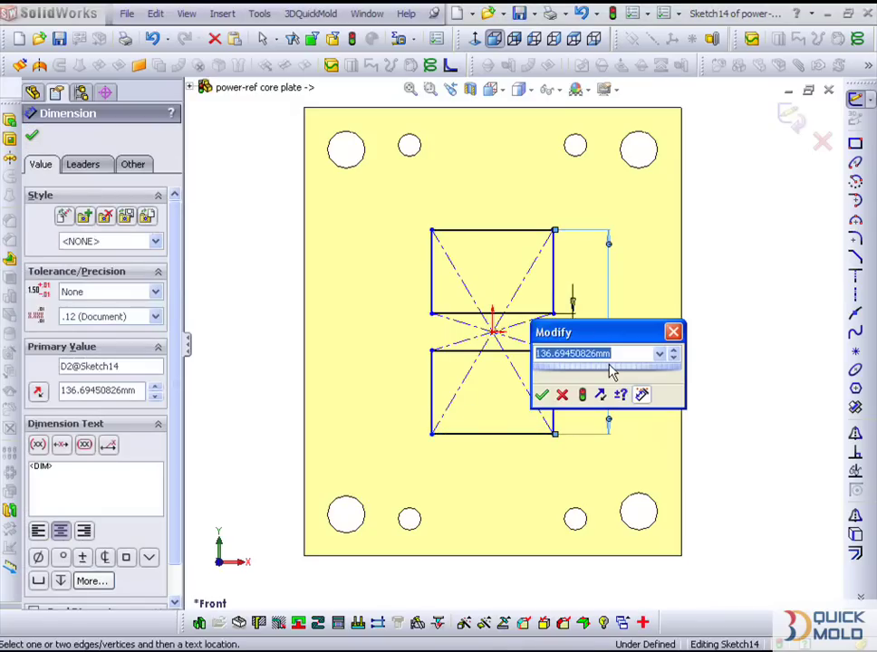
{"action": "type", "text": "160"}
{"action": "key", "text": "Return"}
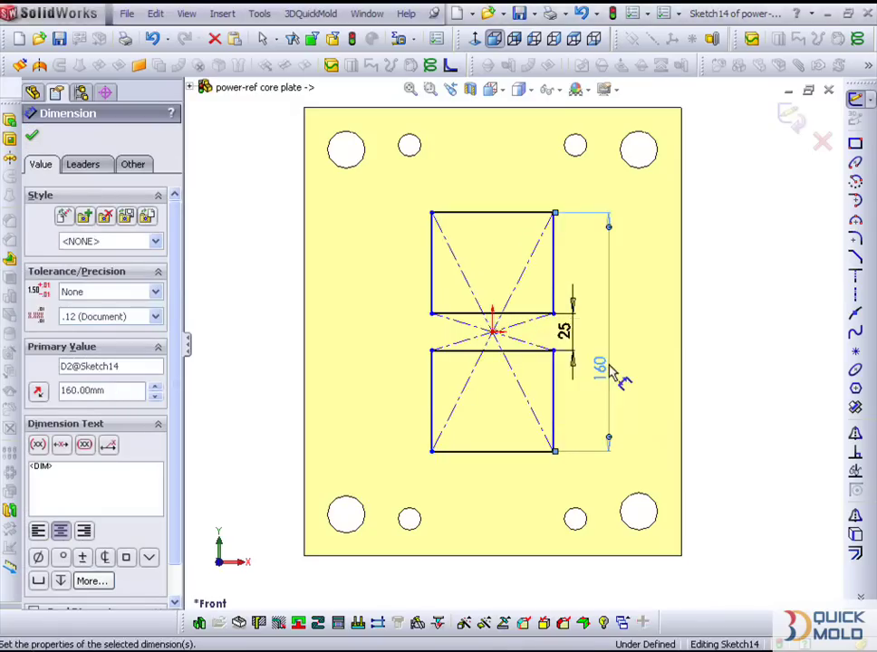
{"action": "left_click", "coordinate": [487, 462]}
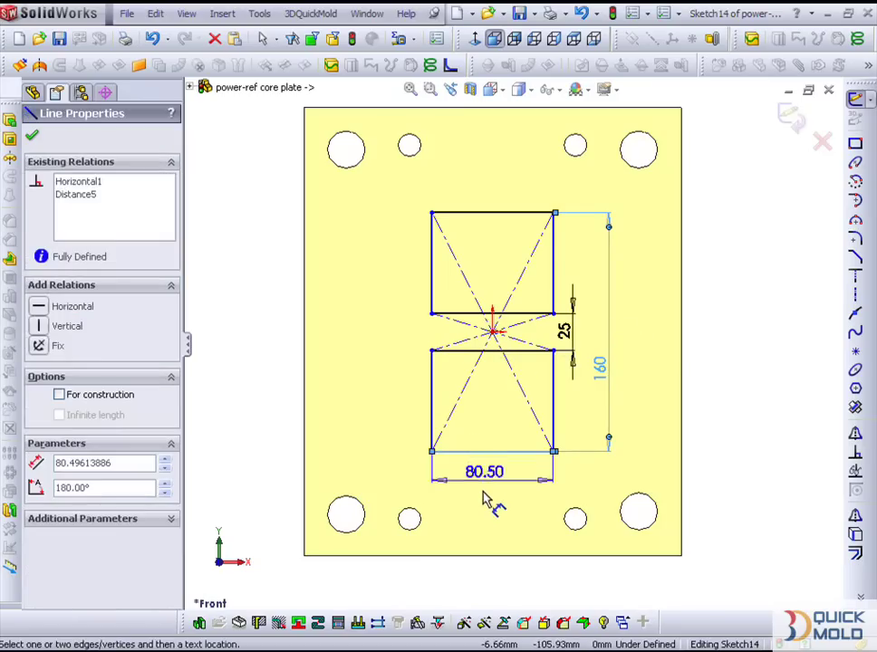
{"action": "left_click", "coordinate": [494, 487]}
{"action": "left_click", "coordinate": [494, 487]}
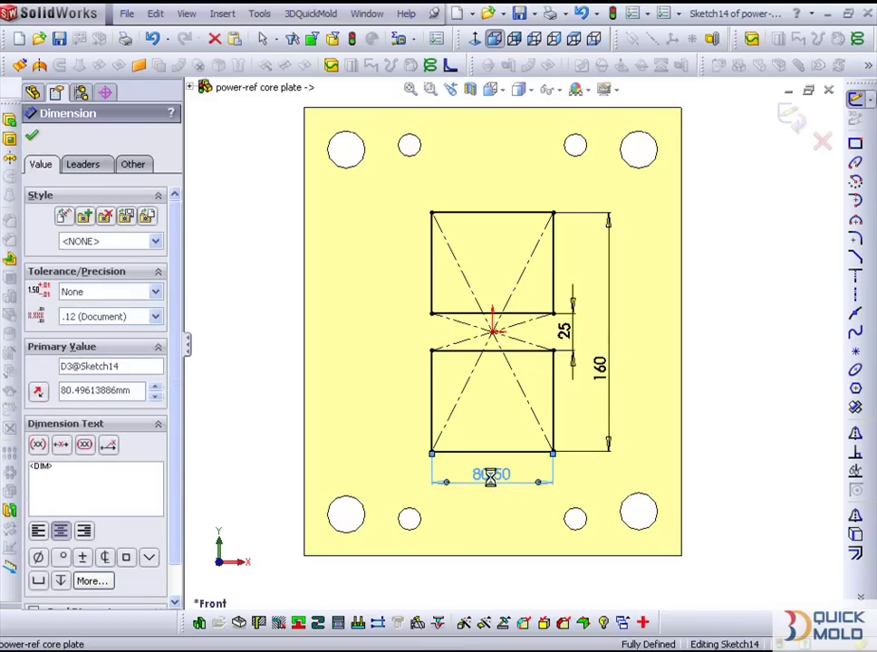
{"action": "type", "text": "100"}
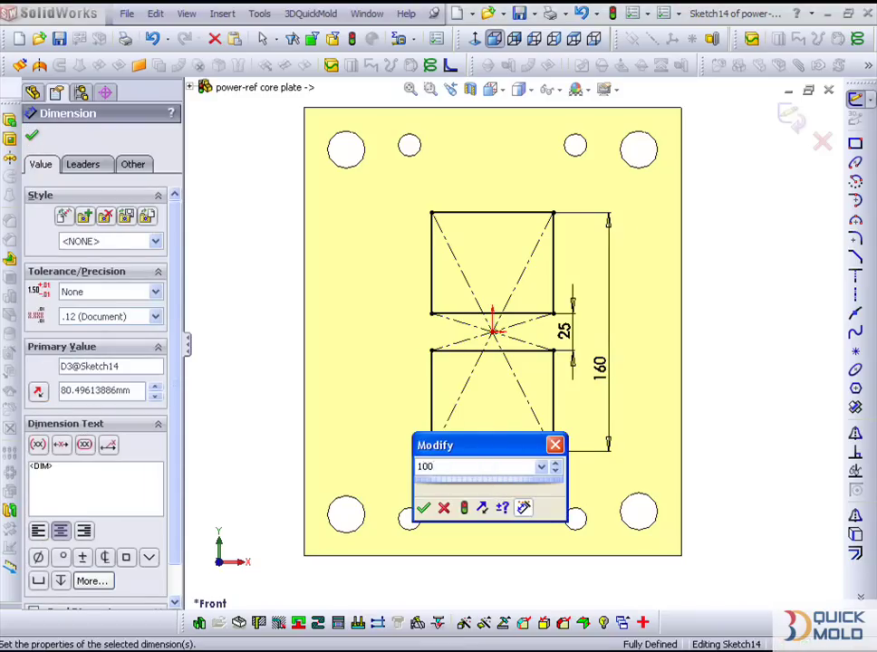
{"action": "key", "text": "Return"}
{"action": "left_click", "coordinate": [9, 113]}
{"action": "type", "text": "40.5"}
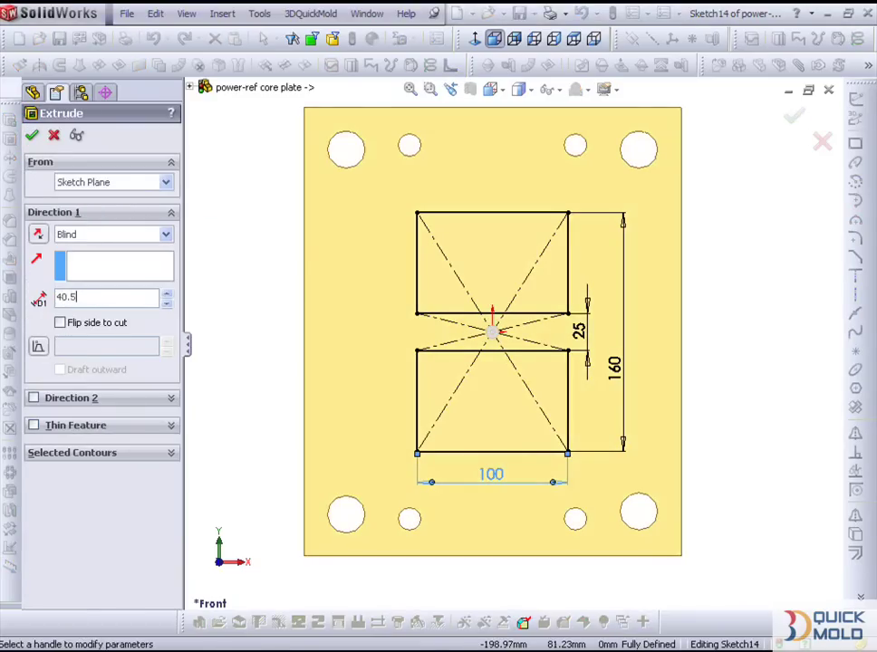
Extruded-cut the two rectangular pockets Blind 40.5 mm deep into the core plate
{"action": "key", "text": "Return"}
{"action": "middle_click_drag", "start_coordinate": [381, 299], "coordinate": [502, 350]}
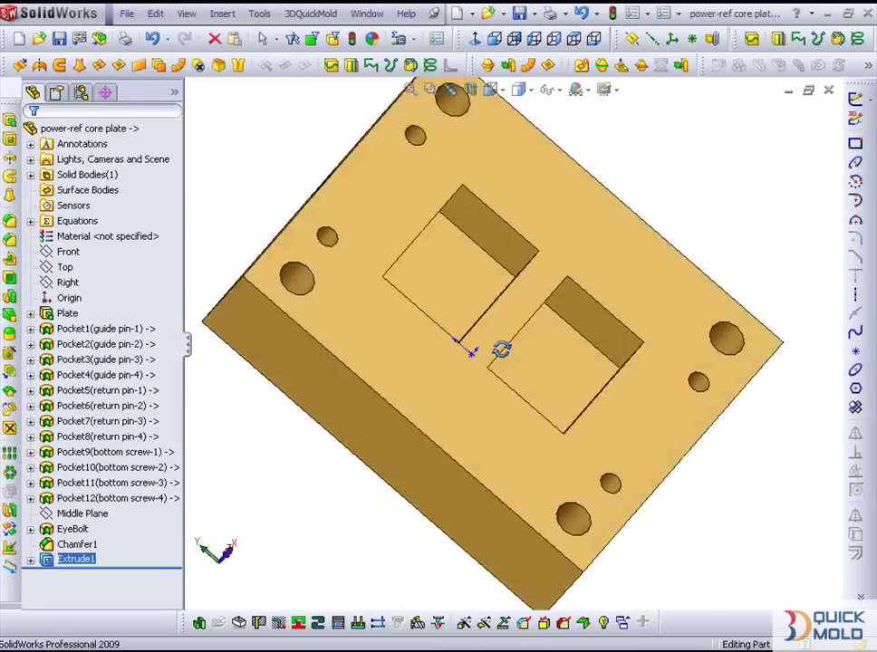
{"action": "left_click", "coordinate": [130, 136]}
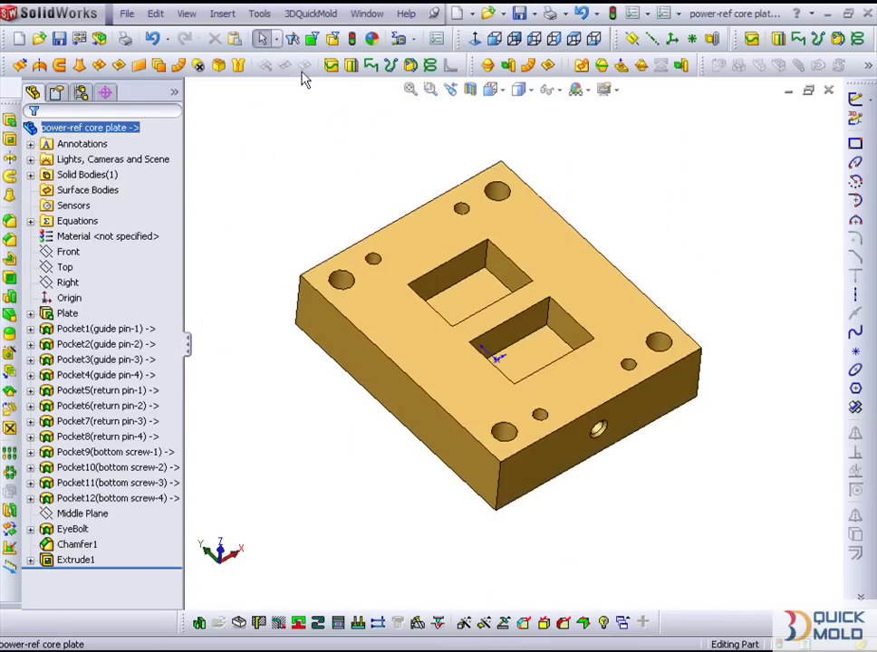
Set the core plate's appearance transparency to 0.60
{"action": "left_click", "coordinate": [370, 41]}
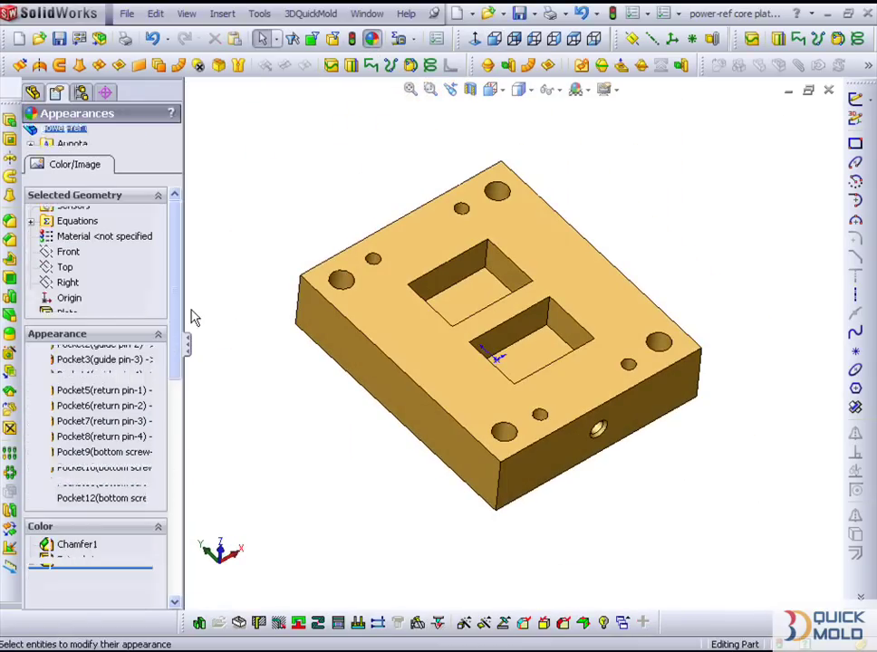
{"action": "mouse_move", "coordinate": [177, 329]}
{"action": "left_mouse_down"}
{"action": "mouse_move", "coordinate": [179, 482]}
{"action": "mouse_move", "coordinate": [151, 501]}
{"action": "left_mouse_up"}
{"action": "left_click_drag", "start_coordinate": [45, 536], "coordinate": [102, 535]}
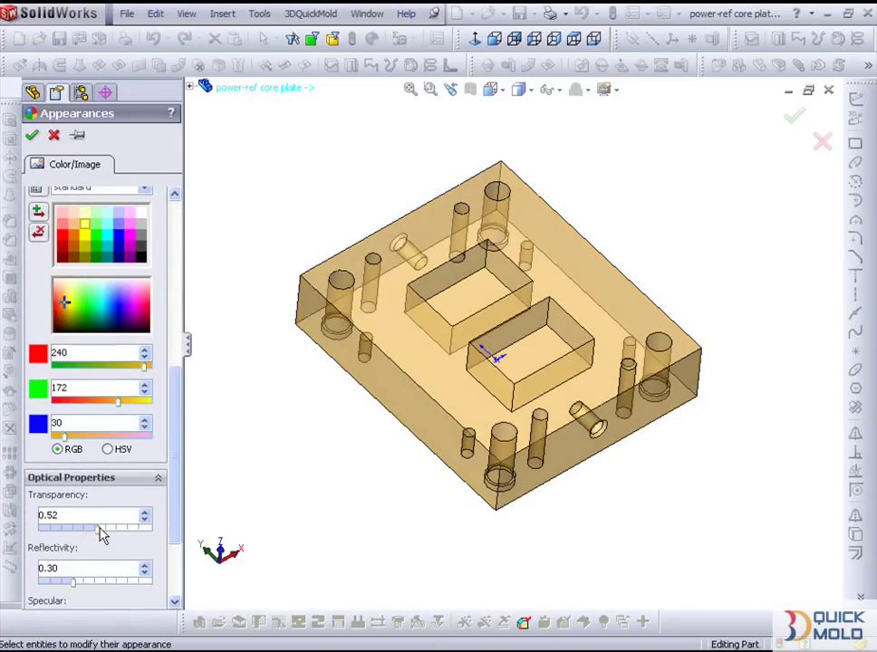
{"action": "mouse_move", "coordinate": [183, 499]}
{"action": "left_mouse_down"}
{"action": "mouse_move", "coordinate": [182, 491]}
{"action": "mouse_move", "coordinate": [178, 519]}
{"action": "left_mouse_up"}
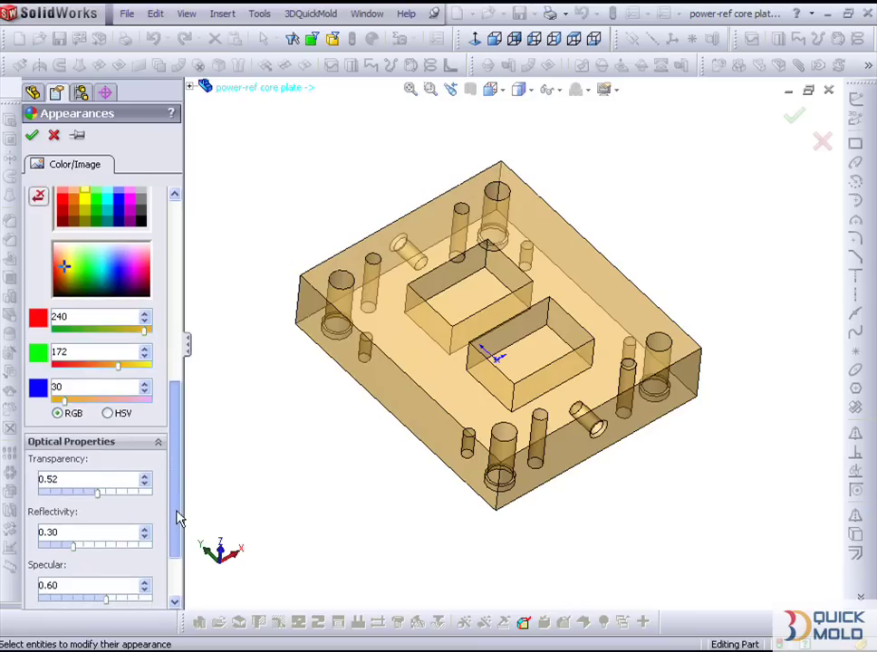
{"action": "left_click_drag", "start_coordinate": [102, 496], "coordinate": [109, 498]}
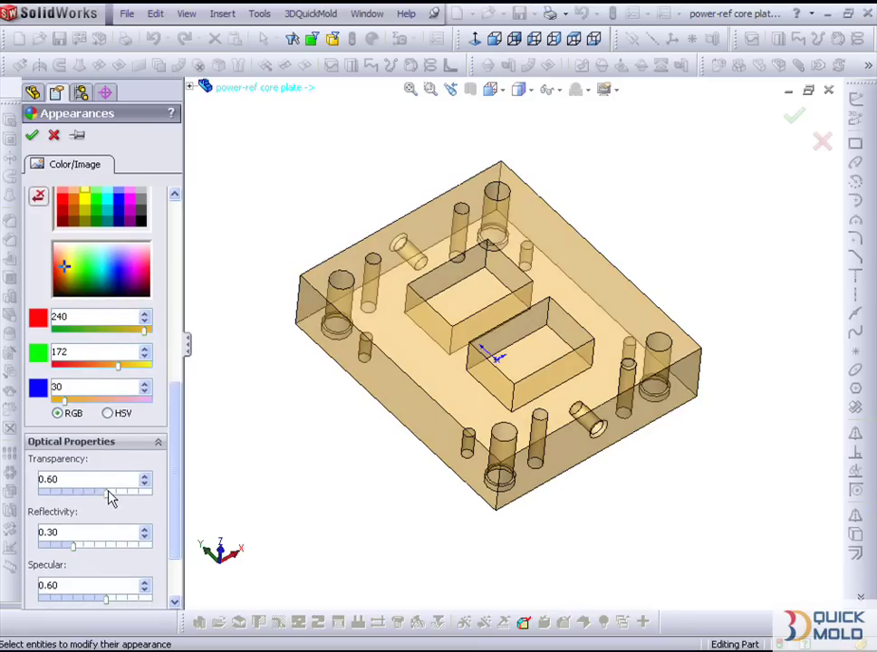
{"action": "left_click", "coordinate": [32, 135]}
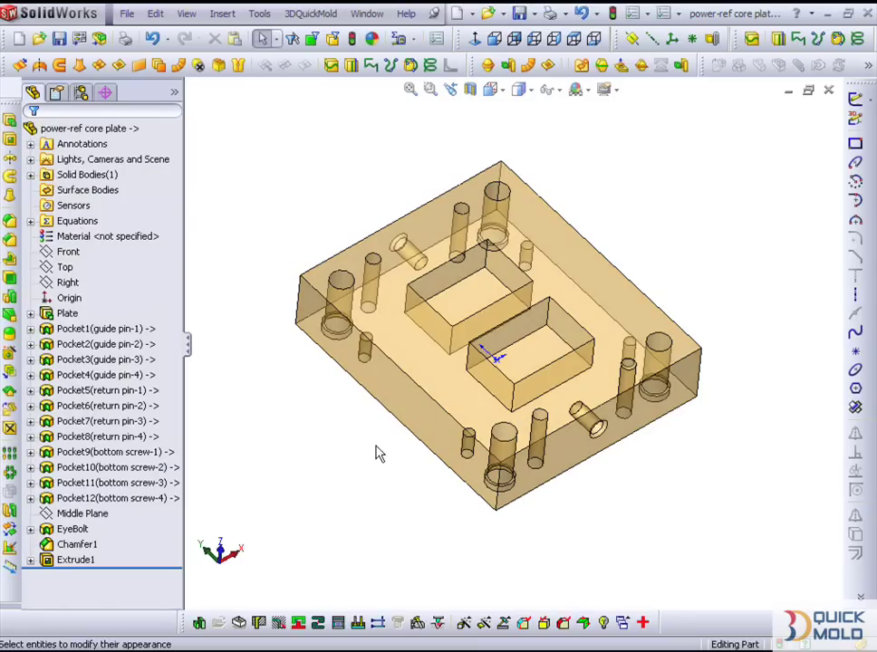
{"action": "middle_click_drag", "start_coordinate": [377, 452], "coordinate": [376, 433]}
{"action": "scroll", "coordinate": [373, 380], "scroll_direction": "down", "scroll_amount": 3}
Start 3DQuickMold Cooling on the core plate and generate a first fast cooling pattern
{"action": "left_click", "coordinate": [362, 376]}
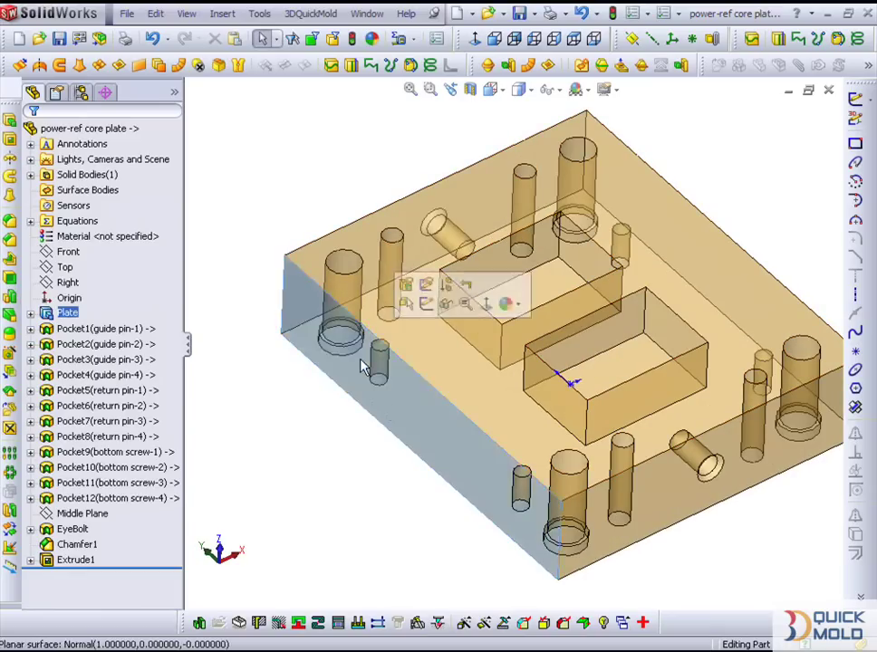
{"action": "scroll", "coordinate": [366, 358], "scroll_direction": "up", "scroll_amount": 3}
{"action": "left_click", "coordinate": [376, 469]}
{"action": "left_click", "coordinate": [378, 622]}
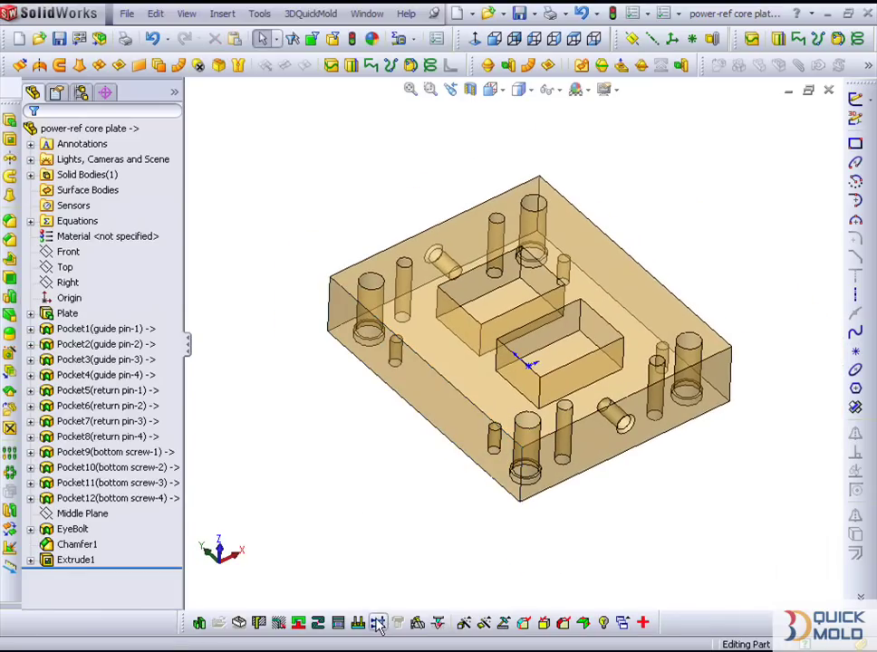
{"action": "left_click", "coordinate": [357, 337]}
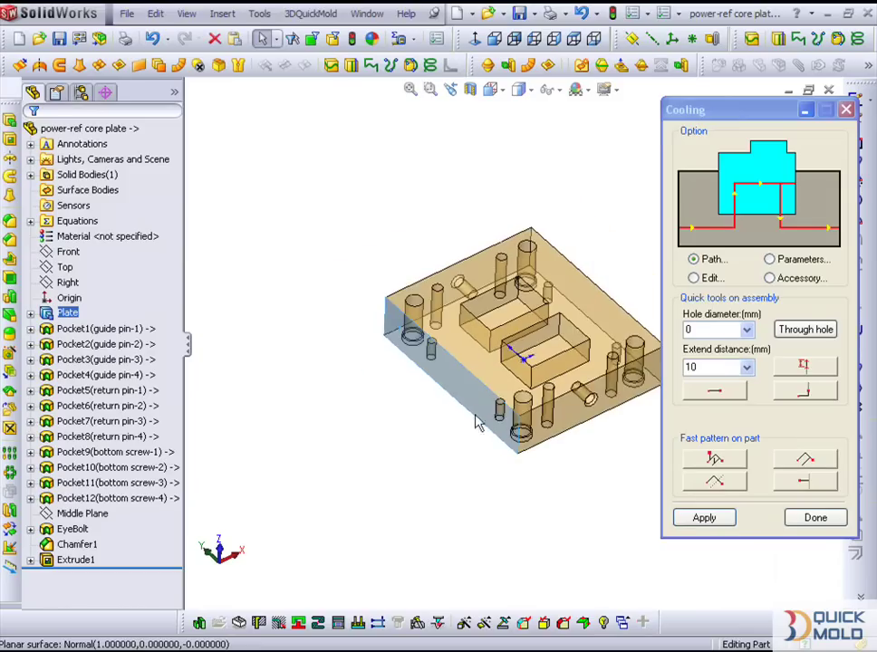
{"action": "left_click", "coordinate": [804, 460]}
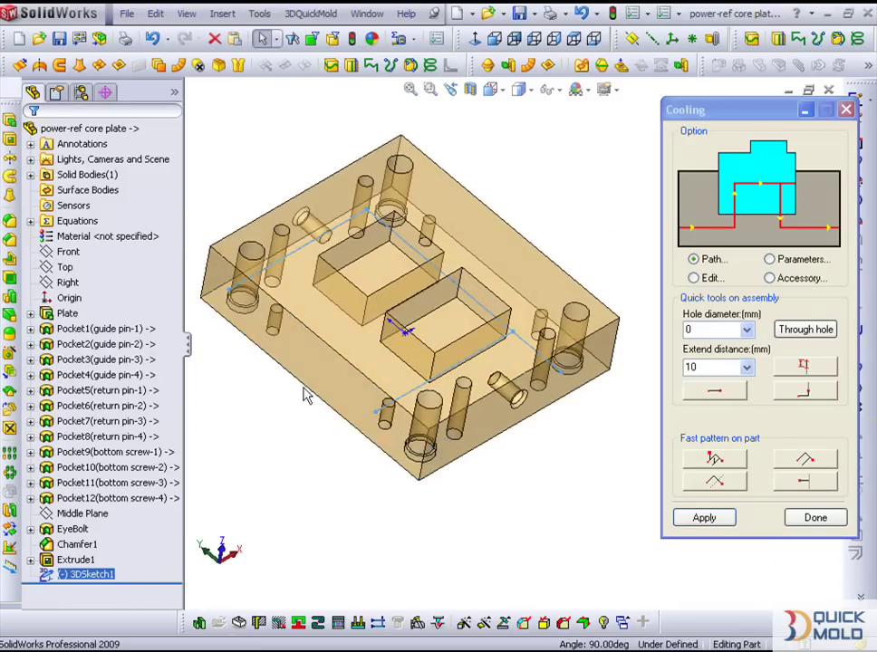
Add more fast-pattern cooling lines along the plate's side and front faces in 3DSketch1
{"action": "left_click", "coordinate": [246, 349]}
{"action": "middle_click_drag", "start_coordinate": [247, 349], "coordinate": [274, 389]}
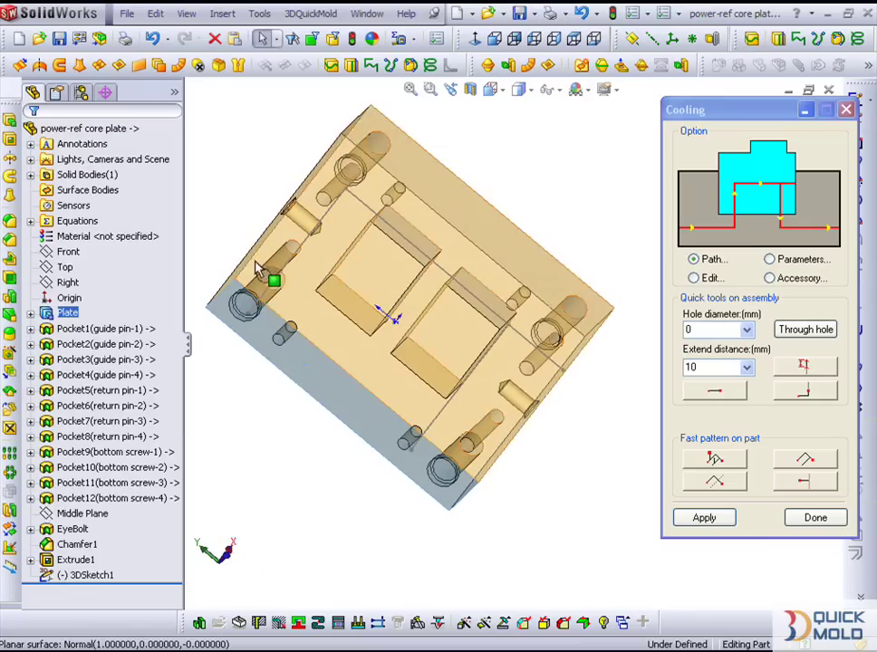
{"action": "mouse_move", "coordinate": [255, 259]}
{"action": "middle_mouse_down"}
{"action": "mouse_move", "coordinate": [292, 319]}
{"action": "mouse_move", "coordinate": [315, 319]}
{"action": "mouse_move", "coordinate": [318, 332]}
{"action": "middle_mouse_up"}
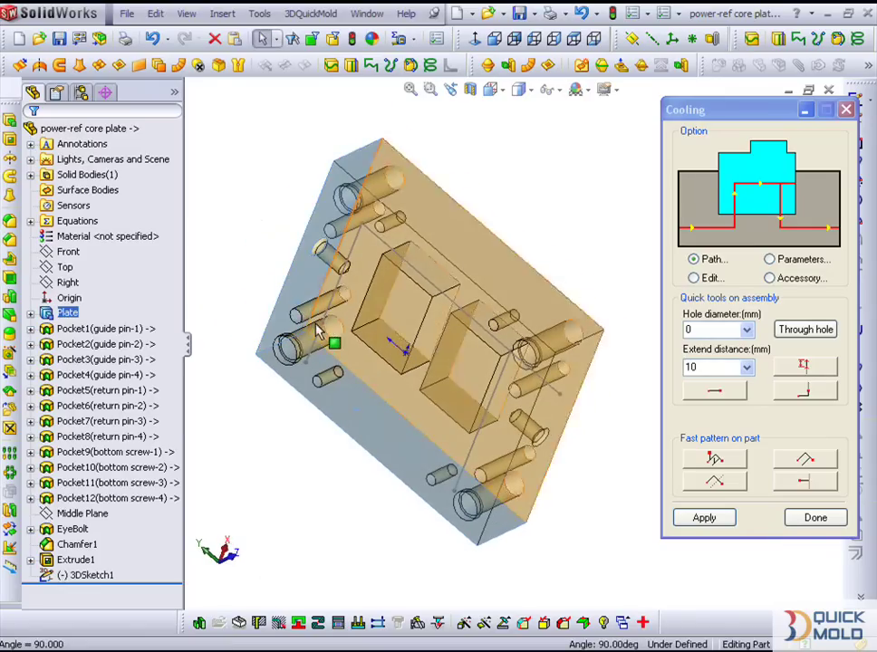
{"action": "left_click", "coordinate": [715, 481]}
{"action": "mouse_move", "coordinate": [510, 467]}
{"action": "middle_mouse_down"}
{"action": "mouse_move", "coordinate": [415, 431]}
{"action": "mouse_move", "coordinate": [366, 366]}
{"action": "mouse_move", "coordinate": [365, 426]}
{"action": "mouse_move", "coordinate": [430, 472]}
{"action": "middle_mouse_up"}
{"action": "left_click", "coordinate": [379, 434]}
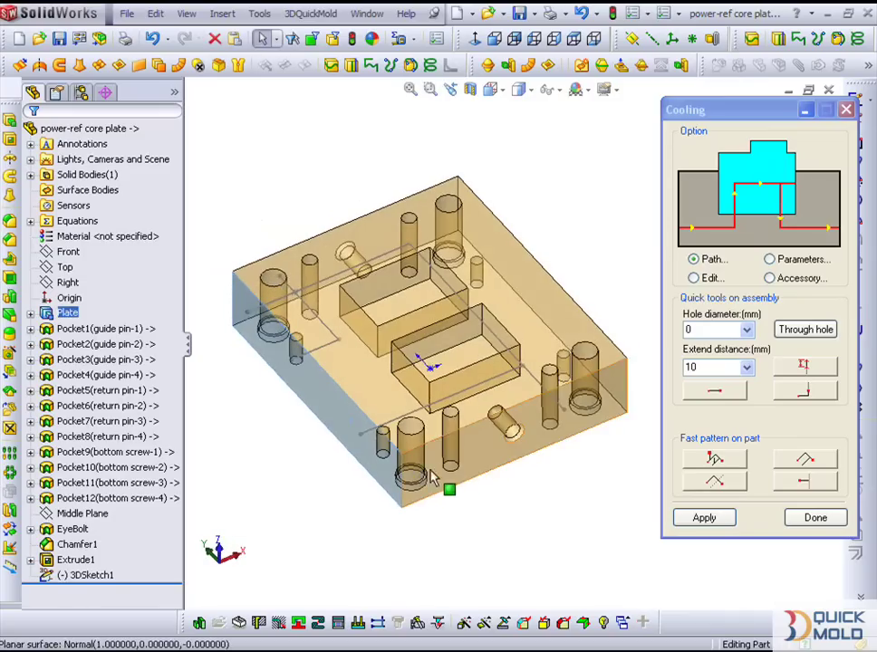
{"action": "left_click", "coordinate": [464, 460]}
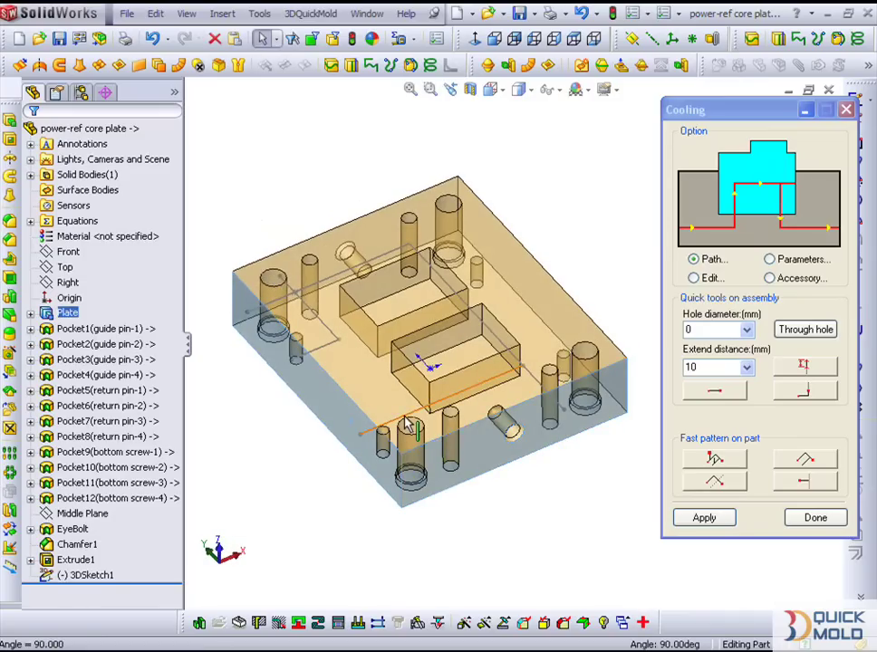
{"action": "left_click", "coordinate": [714, 481]}
{"action": "mouse_move", "coordinate": [584, 472]}
{"action": "middle_mouse_down"}
{"action": "mouse_move", "coordinate": [392, 439]}
{"action": "mouse_move", "coordinate": [381, 423]}
{"action": "mouse_move", "coordinate": [402, 407]}
{"action": "mouse_move", "coordinate": [411, 412]}
{"action": "middle_mouse_up"}
Switch Cooling to Parameters and cut the first 8 mm channels along two 3DSketch1 lines
{"action": "left_click", "coordinate": [770, 260]}
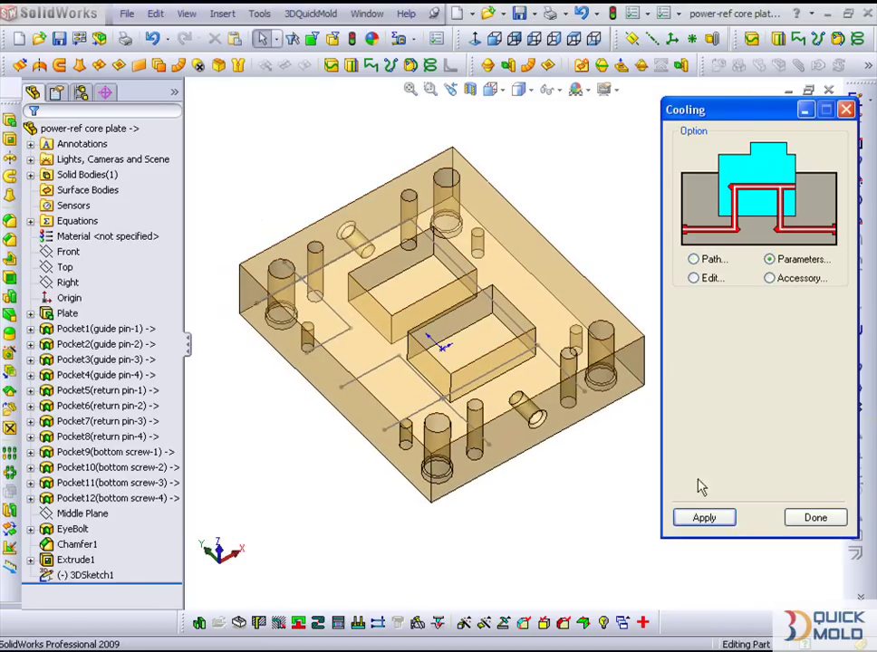
{"action": "left_click", "coordinate": [702, 521]}
{"action": "middle_click_drag", "start_coordinate": [479, 505], "coordinate": [485, 478]}
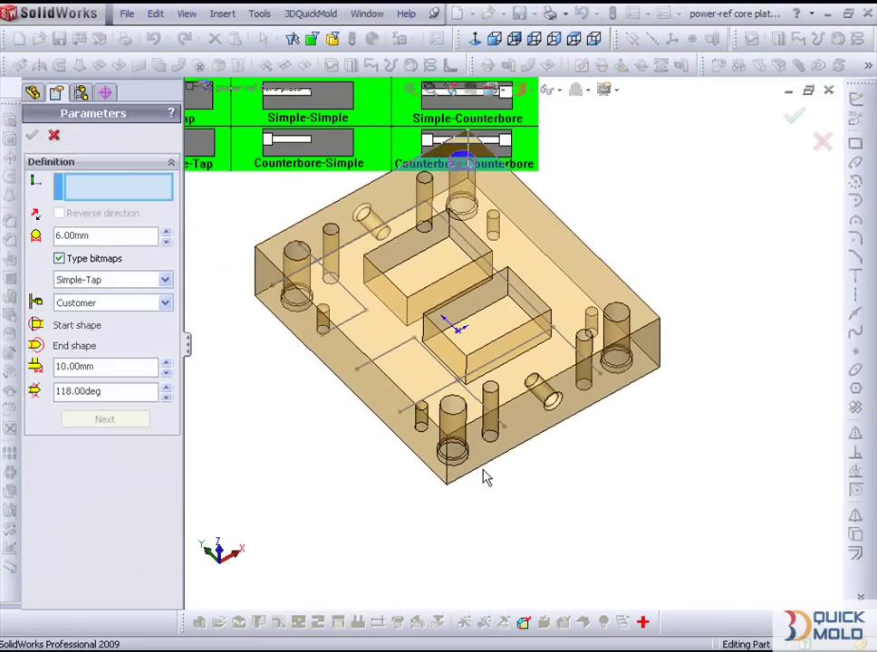
{"action": "left_click", "coordinate": [380, 371]}
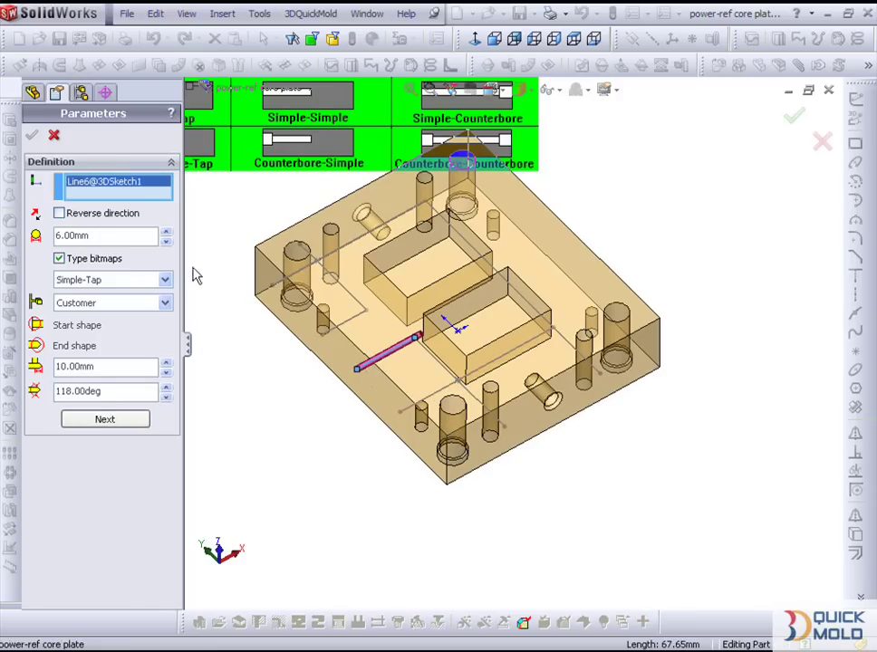
{"action": "left_click", "coordinate": [166, 374]}
{"action": "left_click", "coordinate": [141, 416]}
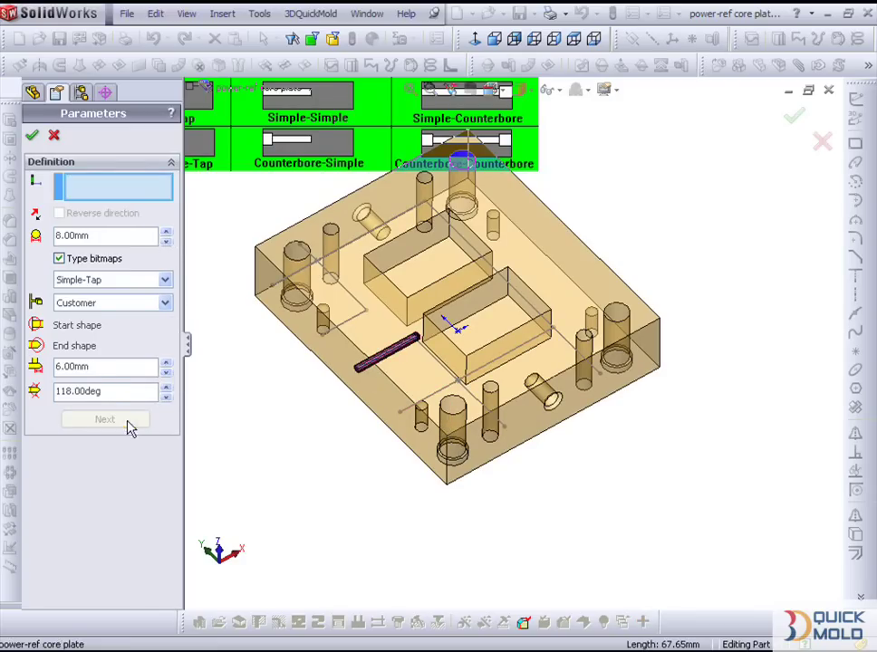
{"action": "left_click", "coordinate": [343, 332]}
{"action": "left_click", "coordinate": [130, 420]}
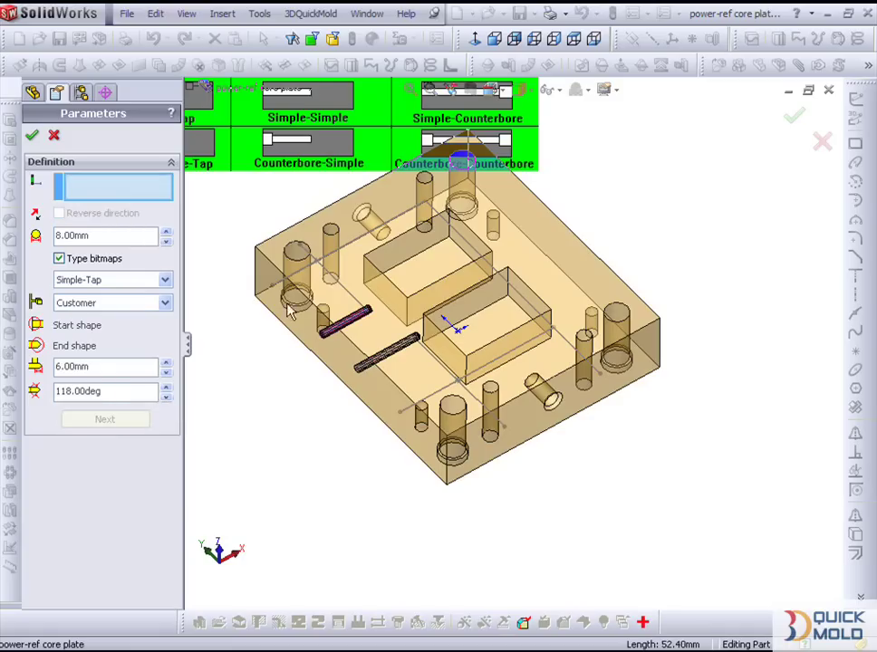
Cut the remaining channels, including Line7 and Line8, with Counterbore-Tap ends and finish the cooling circuit
{"action": "left_click", "coordinate": [306, 269]}
{"action": "left_click", "coordinate": [163, 283]}
{"action": "left_click", "coordinate": [132, 328]}
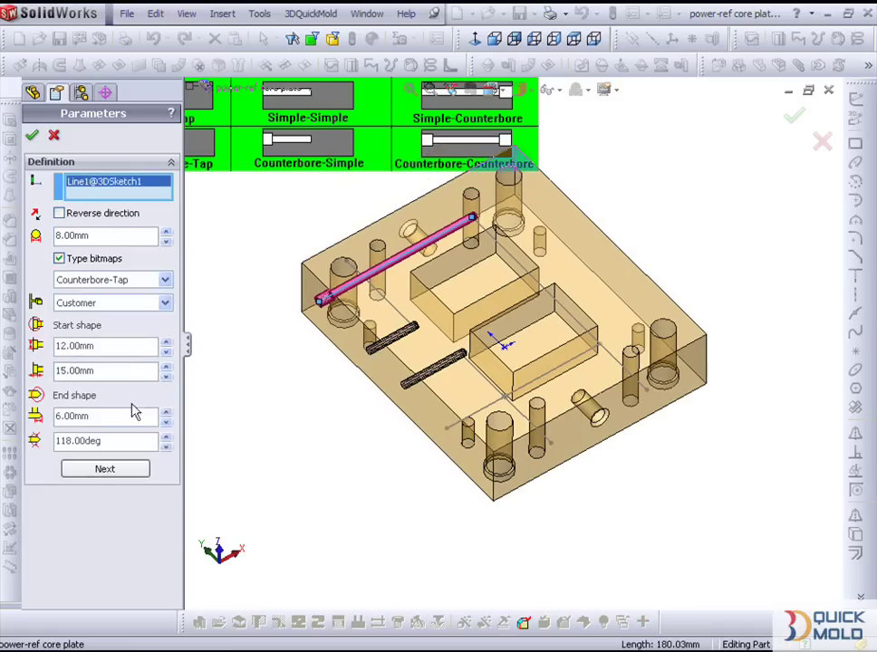
{"action": "left_click", "coordinate": [102, 469]}
{"action": "left_click", "coordinate": [388, 308]}
{"action": "left_click", "coordinate": [105, 470]}
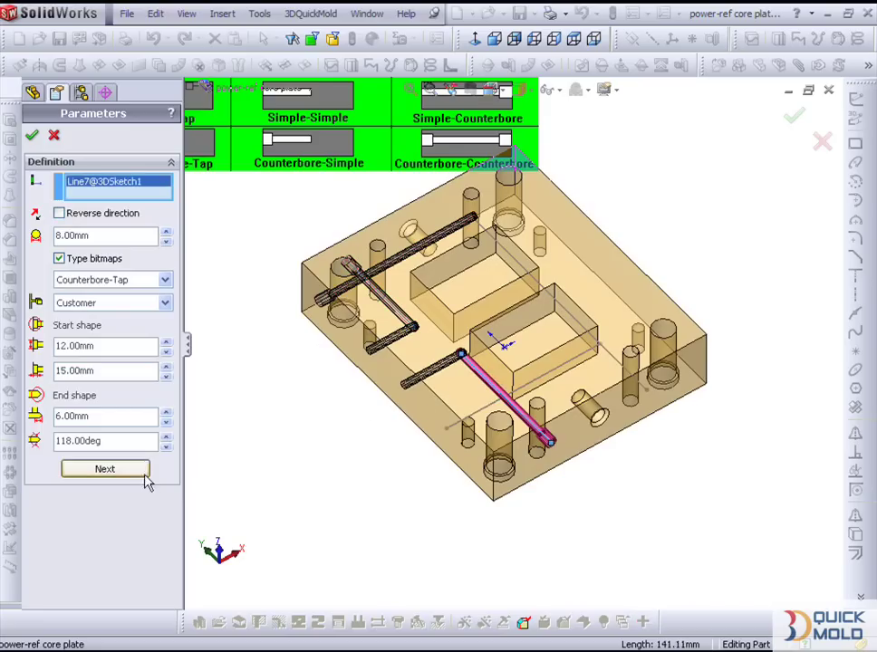
{"action": "left_click", "coordinate": [143, 473]}
{"action": "left_click", "coordinate": [485, 419]}
{"action": "left_click", "coordinate": [114, 472]}
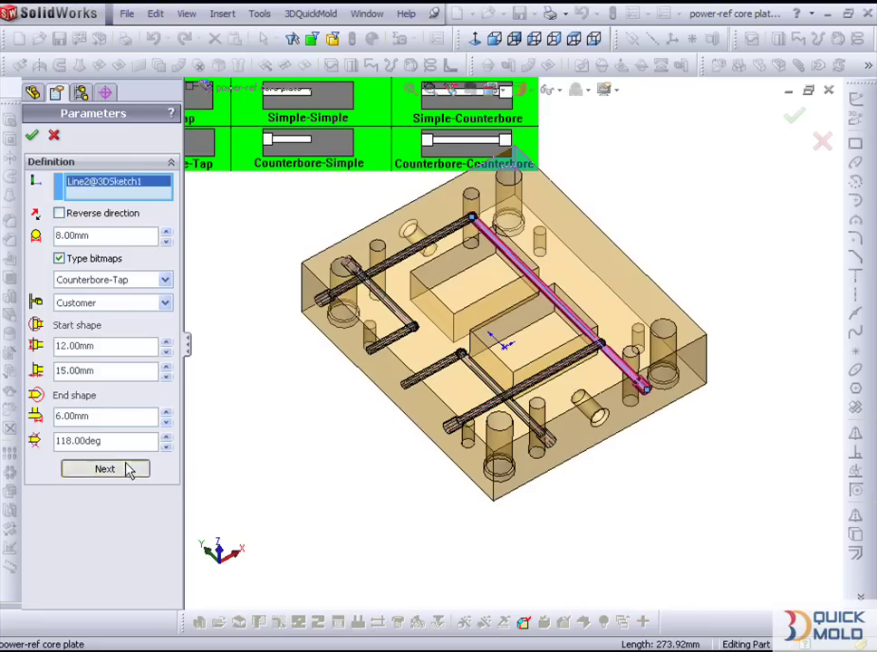
{"action": "left_click", "coordinate": [105, 469]}
{"action": "middle_click_drag", "start_coordinate": [398, 403], "coordinate": [168, 407]}
{"action": "left_click", "coordinate": [31, 135]}
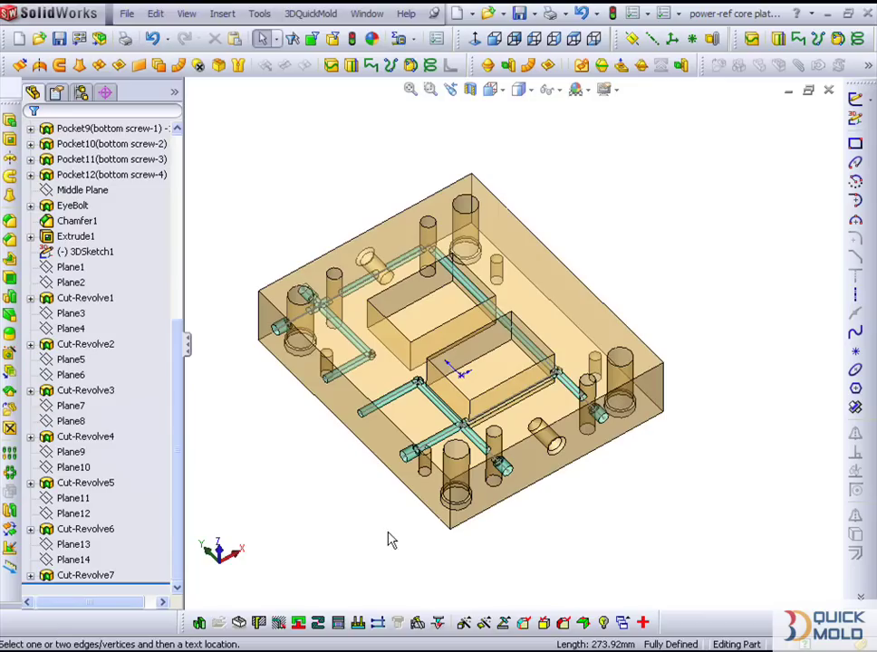
In Front view, move the lower horizontal channel down and the vertical segment left, rebuilding each time
{"action": "key", "text": "ctrl+1"}
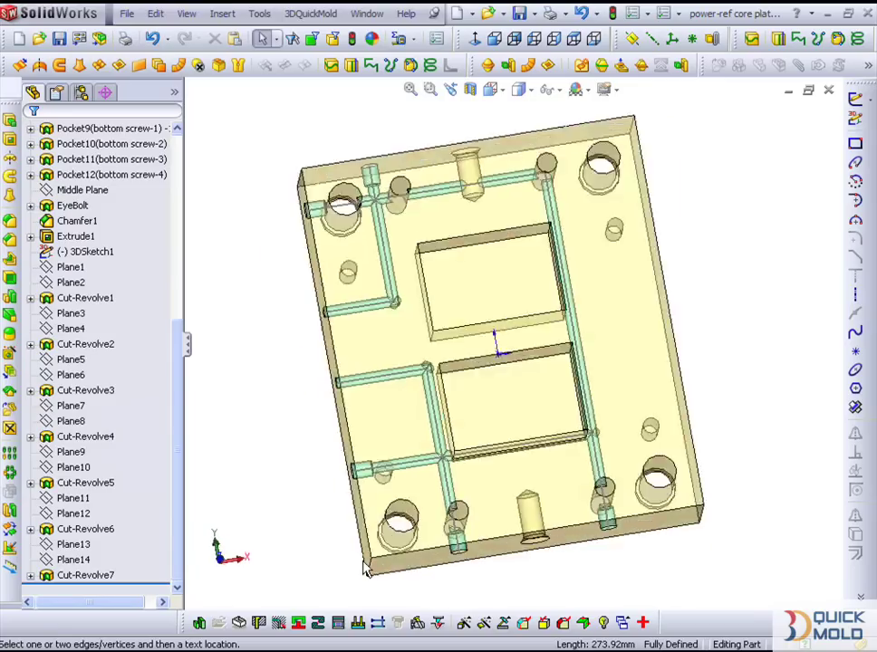
{"action": "left_click", "coordinate": [7, 571]}
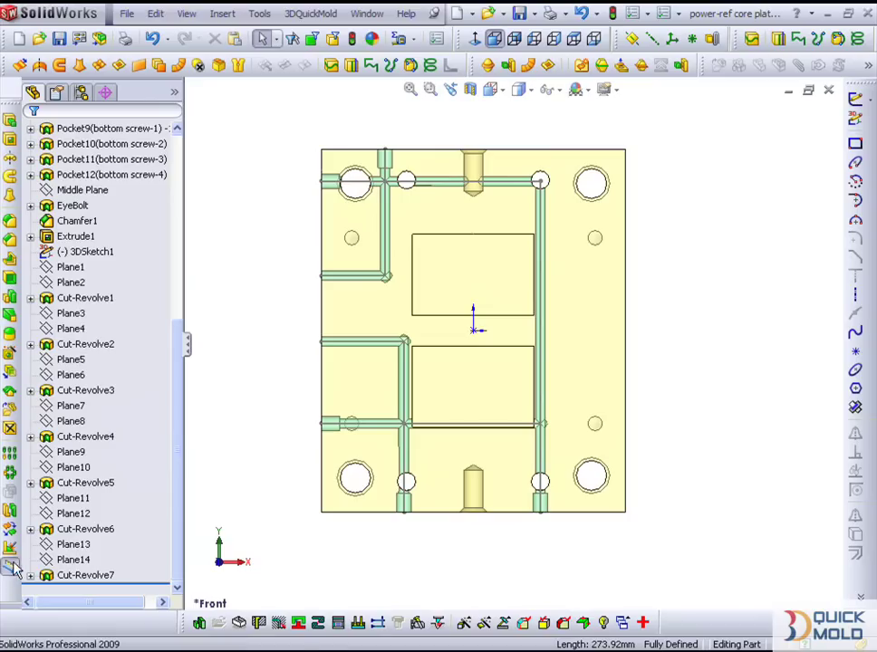
{"action": "left_click_drag", "start_coordinate": [489, 428], "coordinate": [482, 460]}
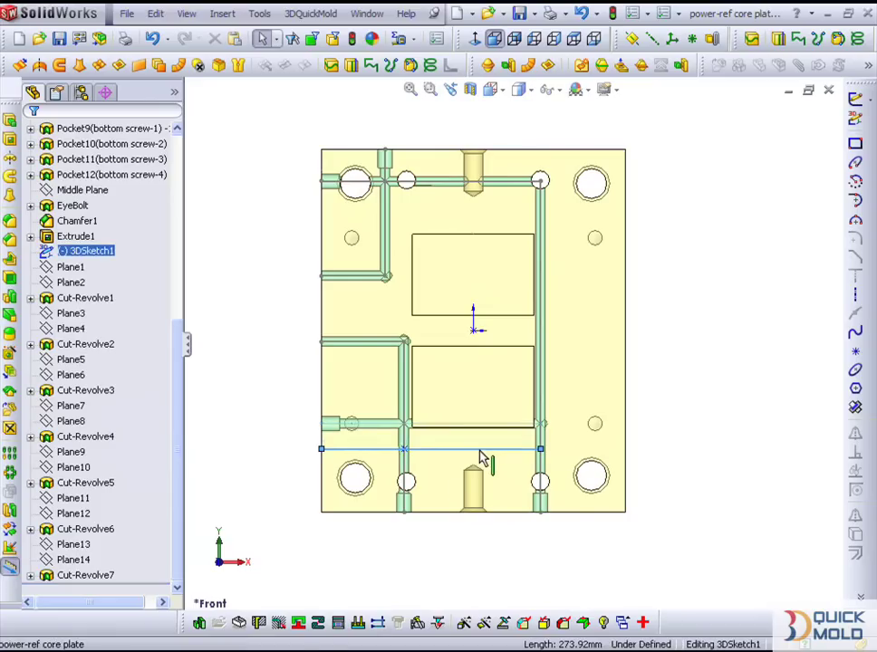
{"action": "key", "text": "ctrl+b"}
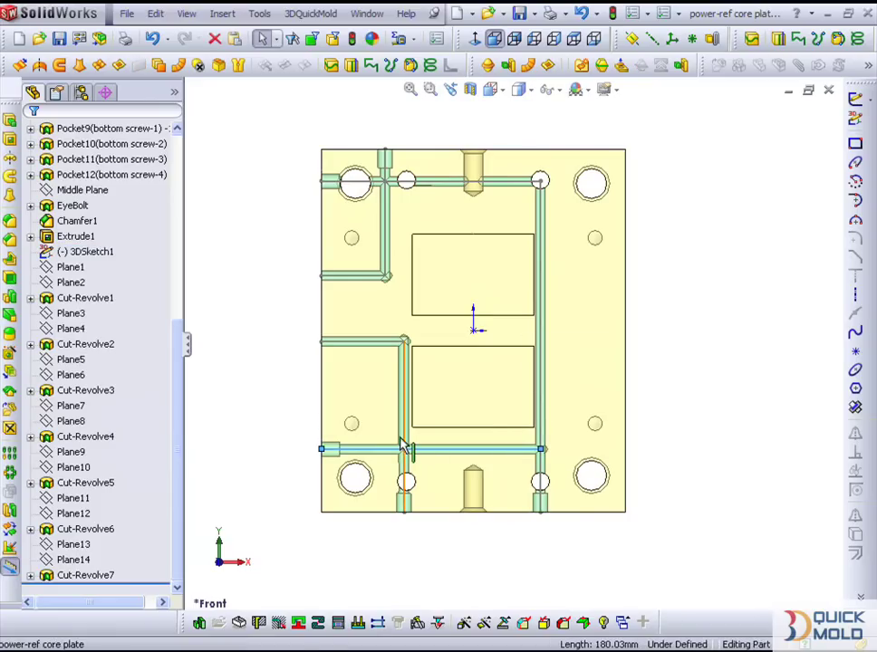
{"action": "left_click_drag", "start_coordinate": [405, 442], "coordinate": [387, 442]}
{"action": "key", "text": "ctrl+b"}
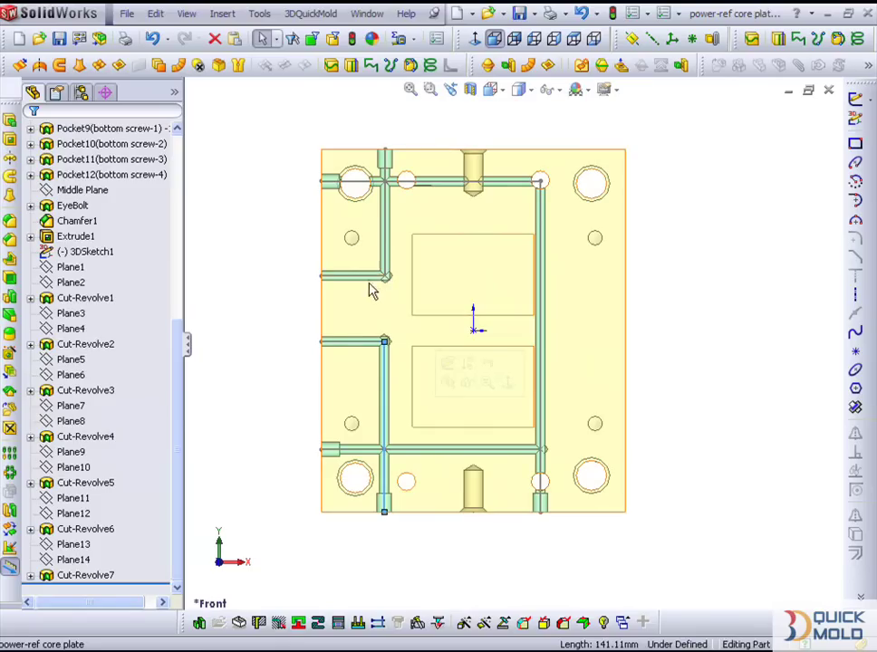
Edit 3DSketch1 to shift the middle-left channel down, the right channel right, and reposition the top line
{"action": "double_click", "coordinate": [362, 349]}
{"action": "left_click_drag", "start_coordinate": [362, 369], "coordinate": [363, 373]}
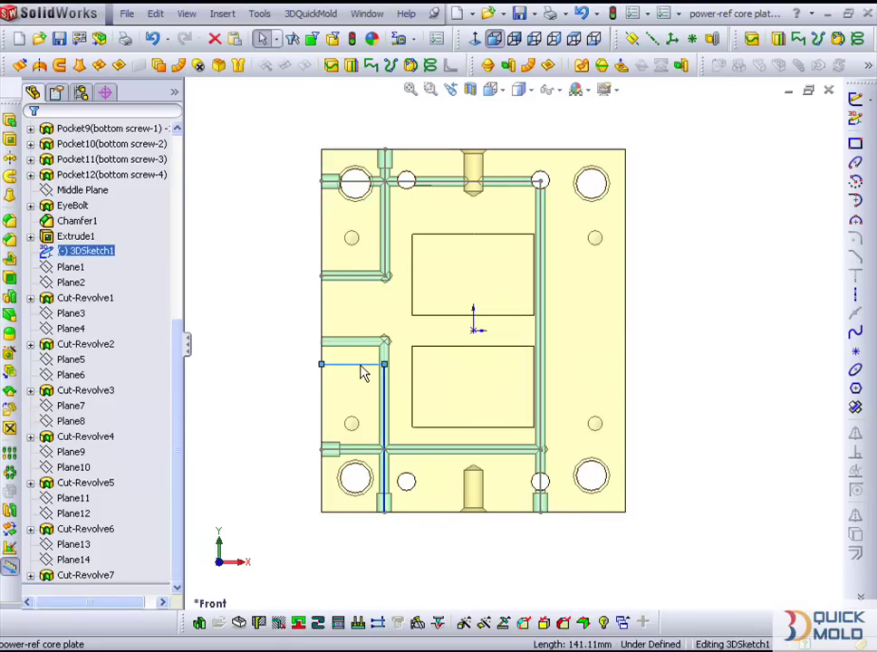
{"action": "key", "text": "ctrl+b"}
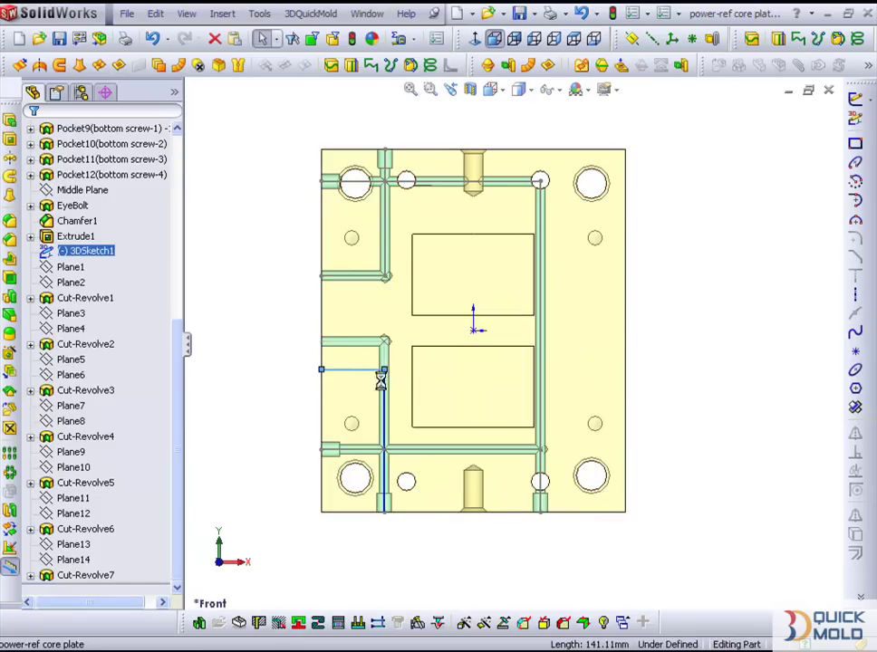
{"action": "double_click", "coordinate": [543, 412]}
{"action": "left_click_drag", "start_coordinate": [543, 412], "coordinate": [573, 415]}
{"action": "key", "text": "ctrl+b"}
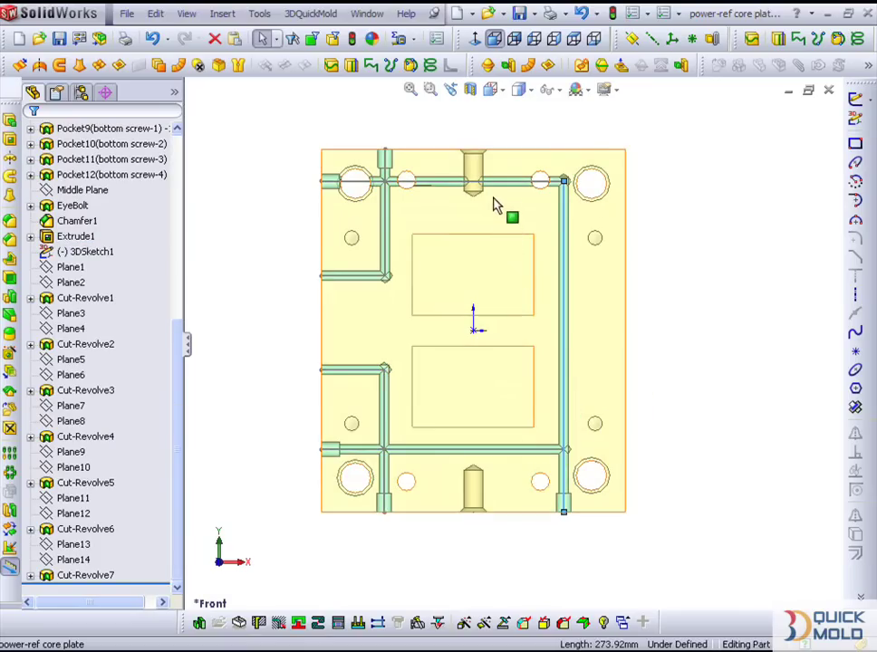
{"action": "double_click", "coordinate": [502, 182]}
{"action": "left_click_drag", "start_coordinate": [500, 203], "coordinate": [486, 222]}
{"action": "key", "text": "ctrl+b"}
{"action": "mouse_move", "coordinate": [612, 468]}
{"action": "middle_mouse_down"}
{"action": "mouse_move", "coordinate": [510, 384]}
{"action": "mouse_move", "coordinate": [486, 378]}
{"action": "mouse_move", "coordinate": [501, 372]}
{"action": "middle_mouse_up"}
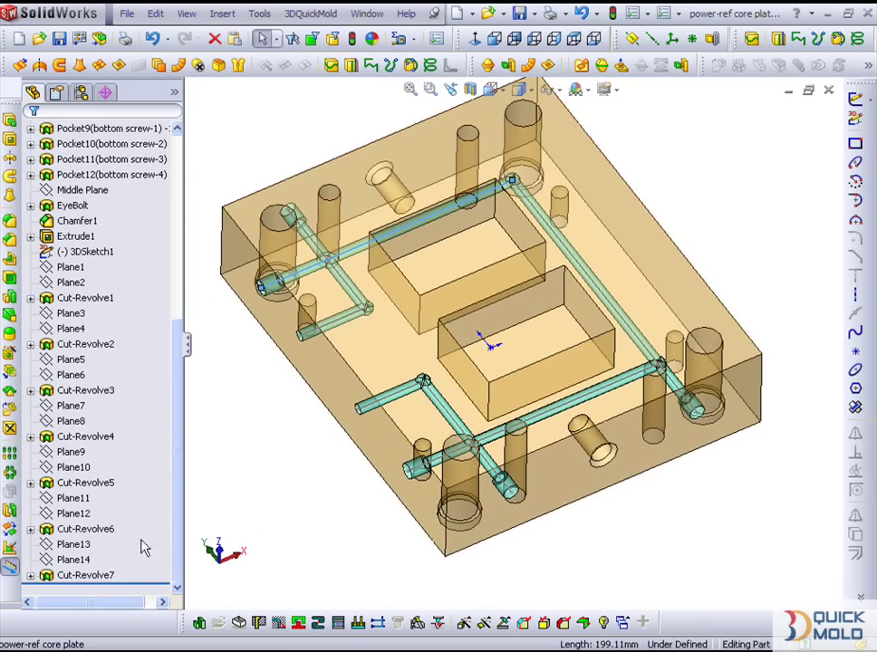
{"action": "left_click", "coordinate": [480, 568]}
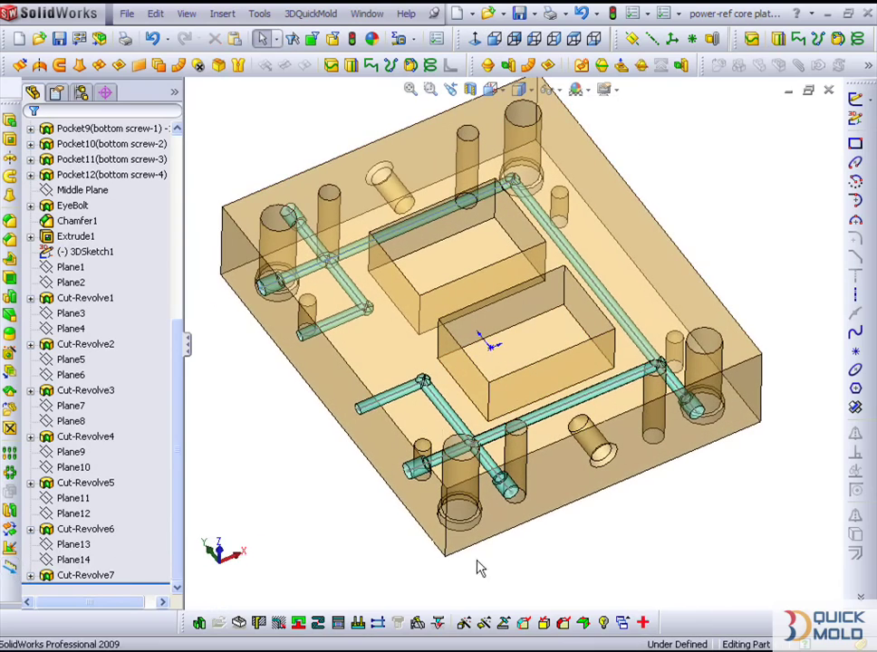
Switch to the power-ref Project assembly and orbit and zoom to view the full mold from above
{"action": "left_click", "coordinate": [623, 622]}
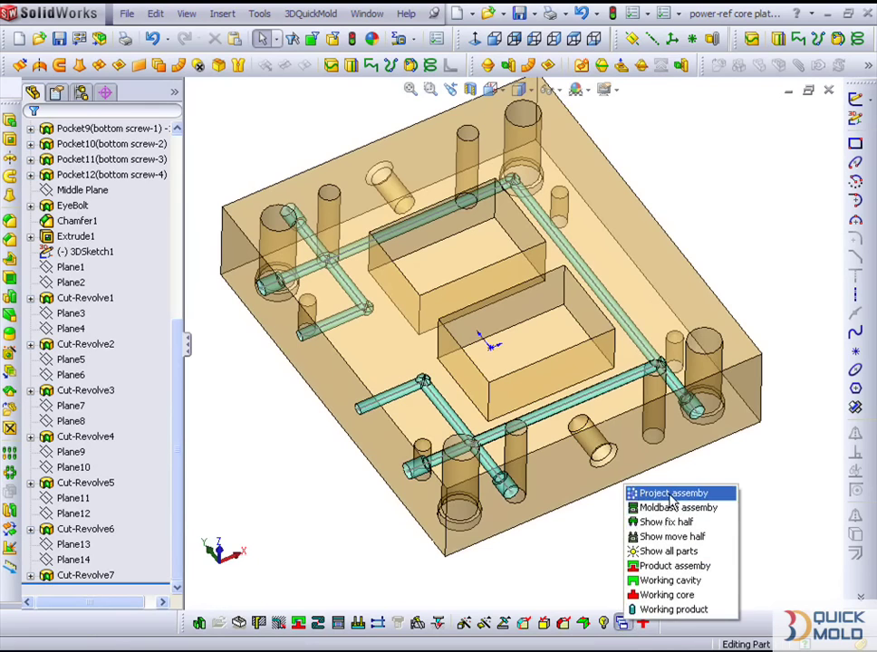
{"action": "left_click", "coordinate": [671, 496]}
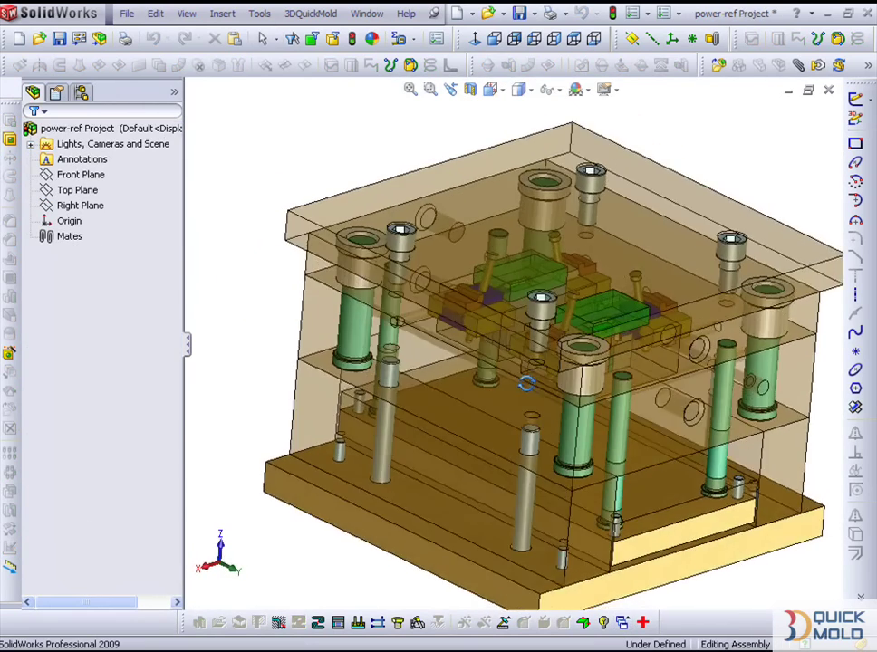
{"action": "scroll", "coordinate": [493, 364], "scroll_direction": "down", "scroll_amount": 3}
{"action": "scroll", "coordinate": [492, 364], "scroll_direction": "up", "scroll_amount": 3}
{"action": "left_click_drag", "start_coordinate": [493, 364], "coordinate": [451, 336]}
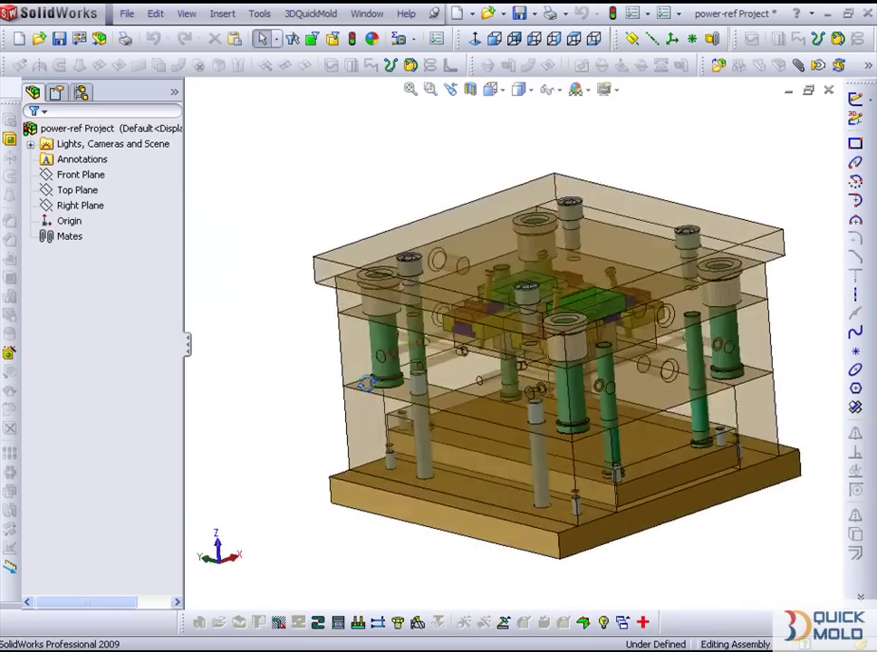
{"action": "middle_click_drag", "start_coordinate": [451, 335], "coordinate": [540, 398]}
{"action": "scroll", "coordinate": [540, 398], "scroll_direction": "down", "scroll_amount": 4}
{"action": "scroll", "coordinate": [540, 399], "scroll_direction": "up", "scroll_amount": 2}
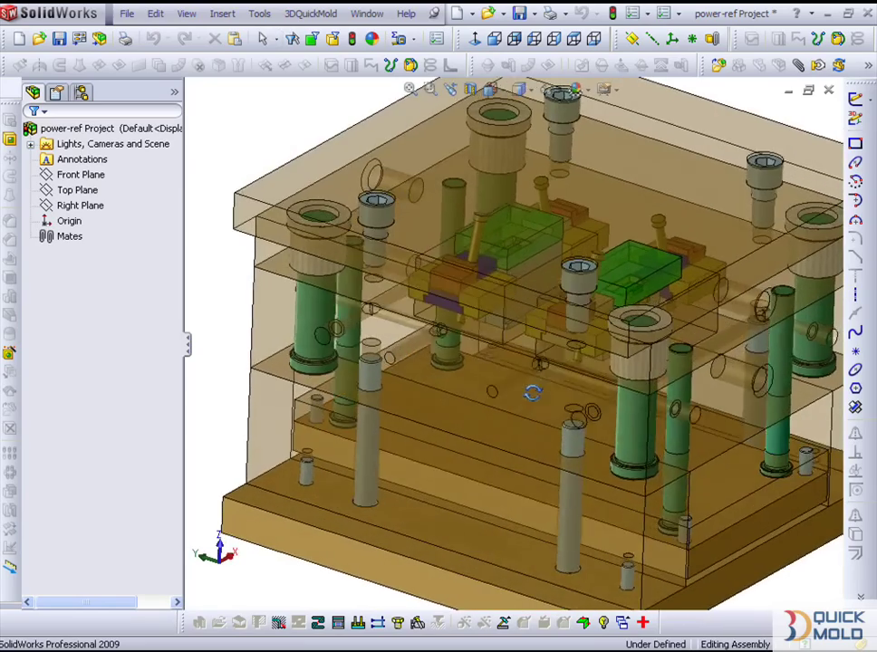
{"action": "scroll", "coordinate": [534, 403], "scroll_direction": "up", "scroll_amount": 2}
{"action": "scroll", "coordinate": [513, 389], "scroll_direction": "up", "scroll_amount": 1}
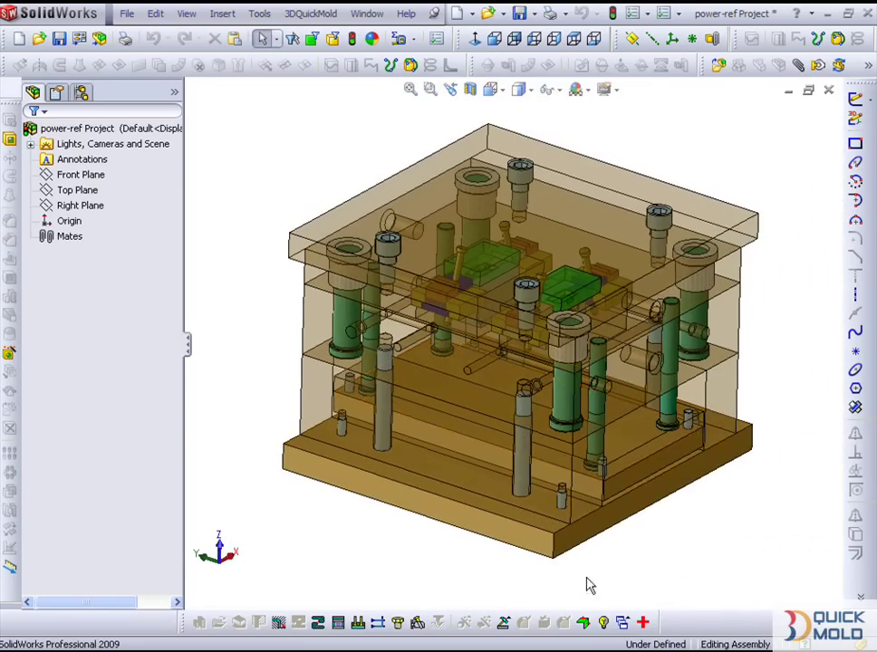
Open the Working product part, start QuickMold Ejecting Position, and turn to its back face
{"action": "left_click", "coordinate": [624, 623]}
{"action": "left_click", "coordinate": [666, 607]}
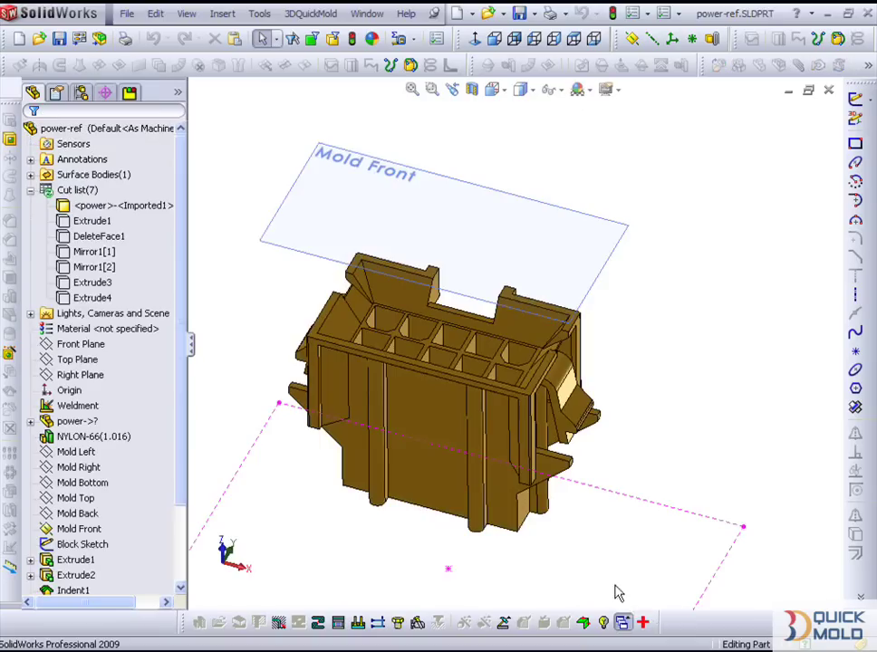
{"action": "middle_click_drag", "start_coordinate": [466, 455], "coordinate": [449, 509]}
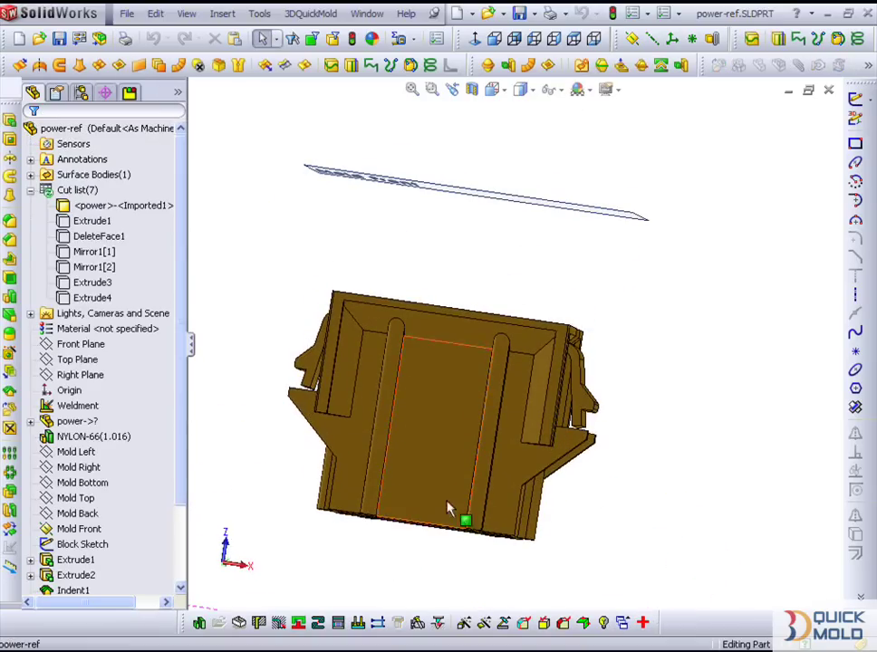
{"action": "left_click", "coordinate": [357, 625]}
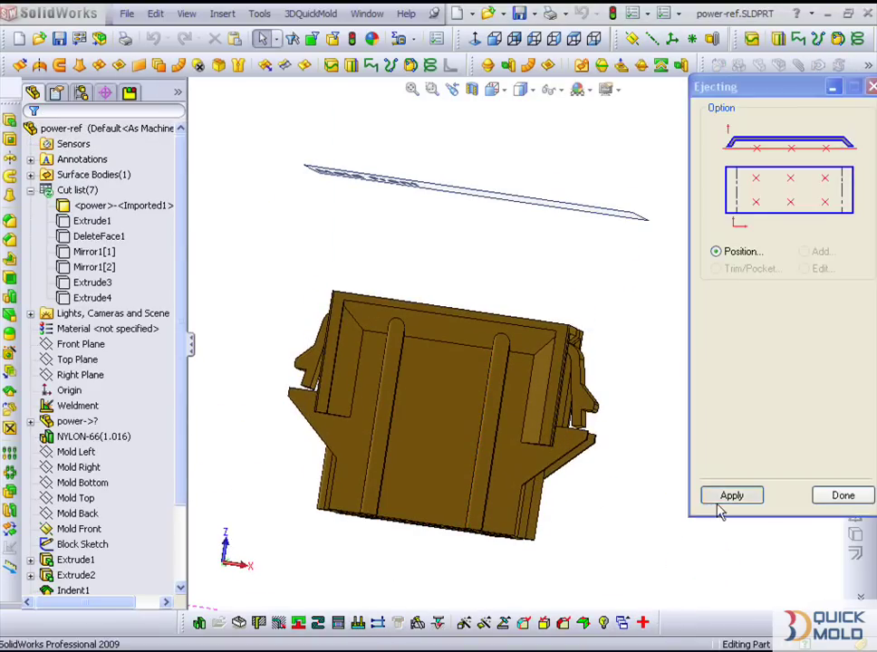
{"action": "left_click", "coordinate": [721, 494]}
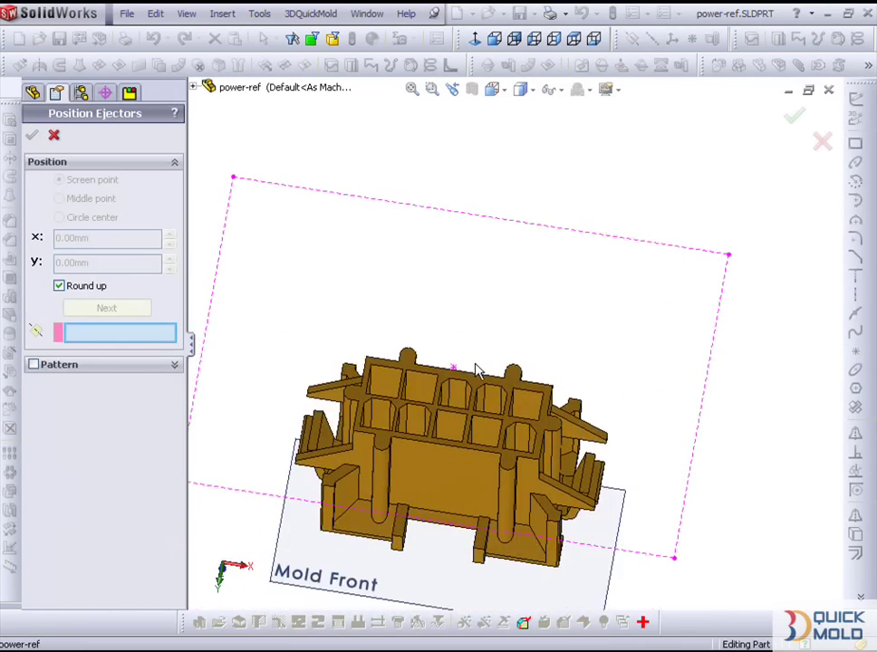
{"action": "key", "text": "ctrl+1"}
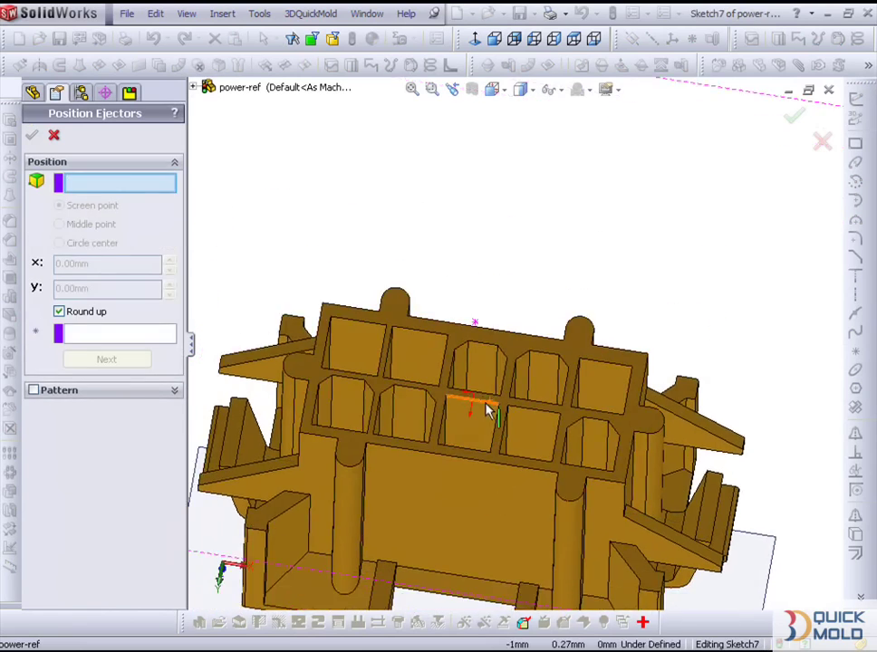
{"action": "key", "text": "ctrl+4"}
{"action": "key", "text": "ctrl+2"}
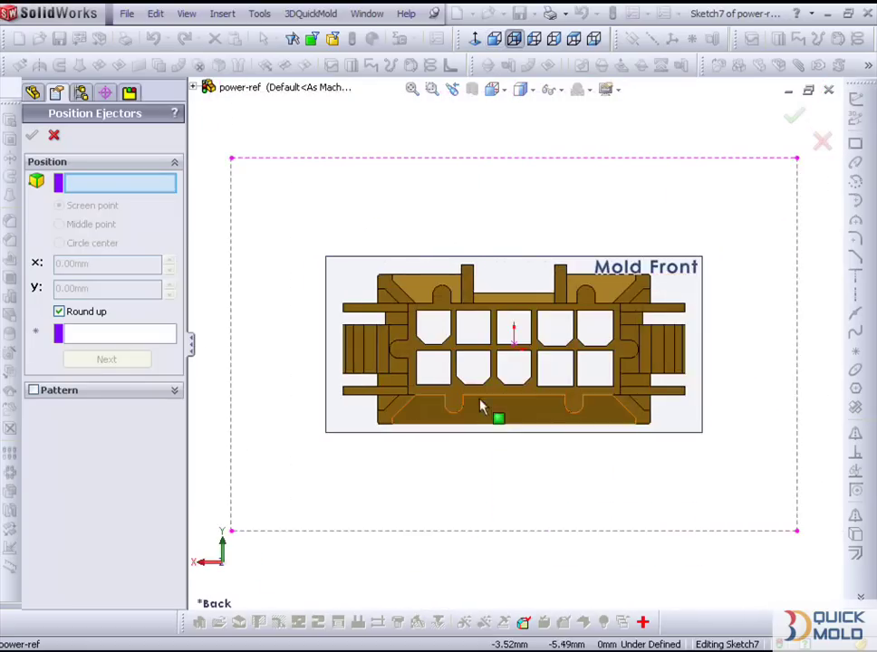
{"action": "scroll", "coordinate": [387, 290], "scroll_direction": "down", "scroll_amount": 3}
{"action": "scroll", "coordinate": [390, 350], "scroll_direction": "down", "scroll_amount": 2}
{"action": "scroll", "coordinate": [390, 294], "scroll_direction": "down", "scroll_amount": 1}
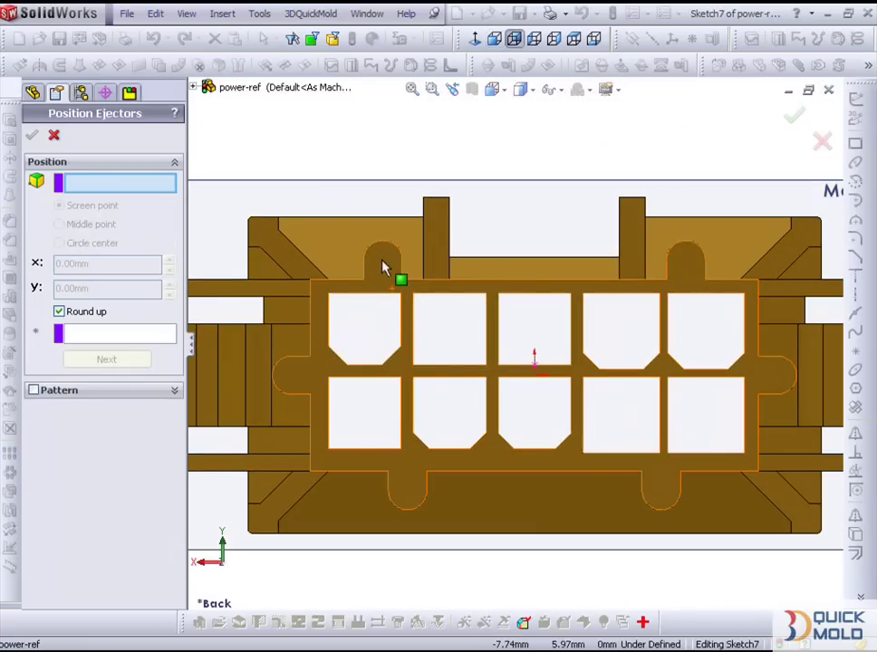
Mark ejector points at the upper-left, upper-right, lower-left and lower-right round tabs, then confirm
{"action": "left_click", "coordinate": [383, 267]}
{"action": "left_click", "coordinate": [106, 359]}
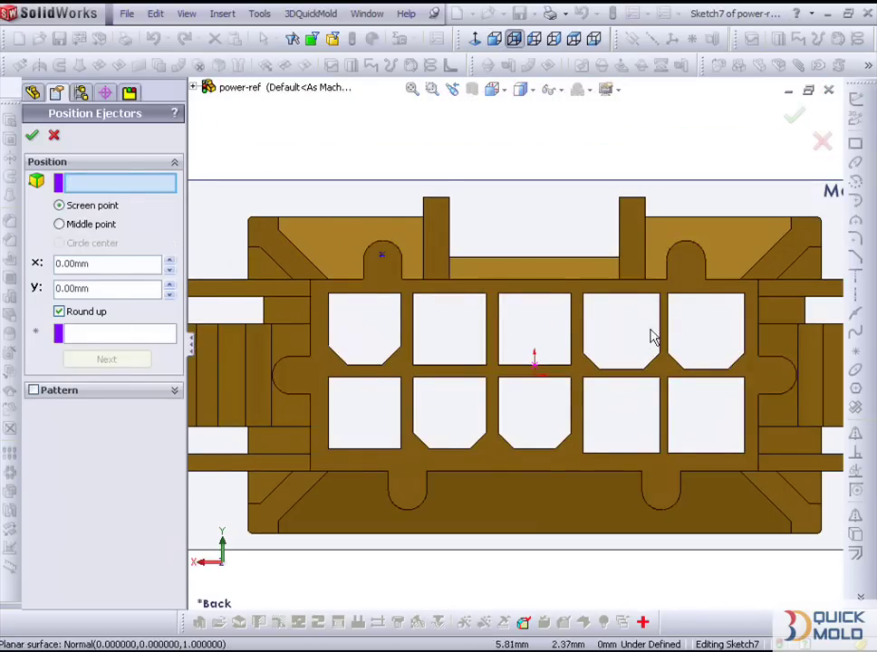
{"action": "left_click", "coordinate": [686, 267]}
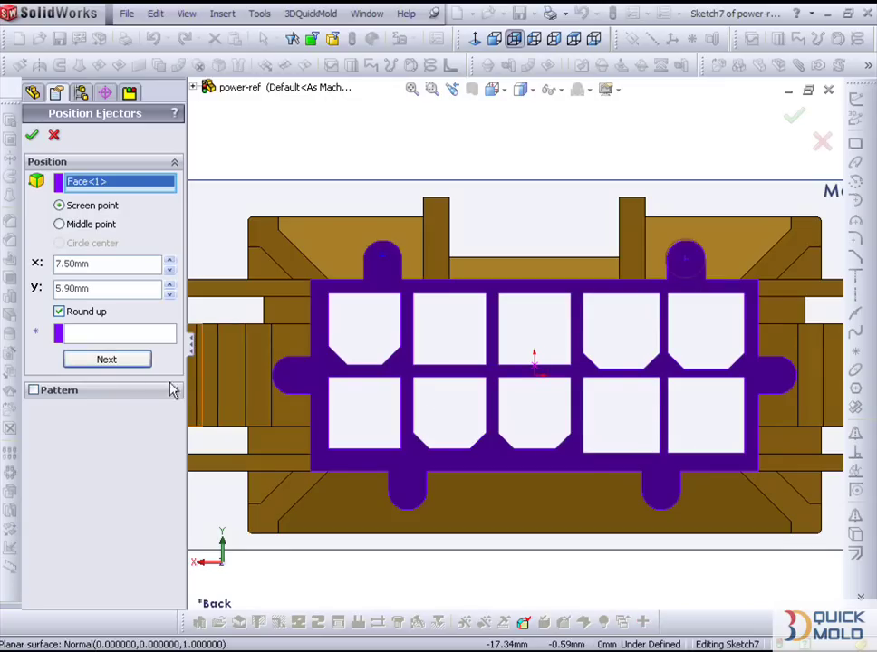
{"action": "left_click", "coordinate": [126, 362]}
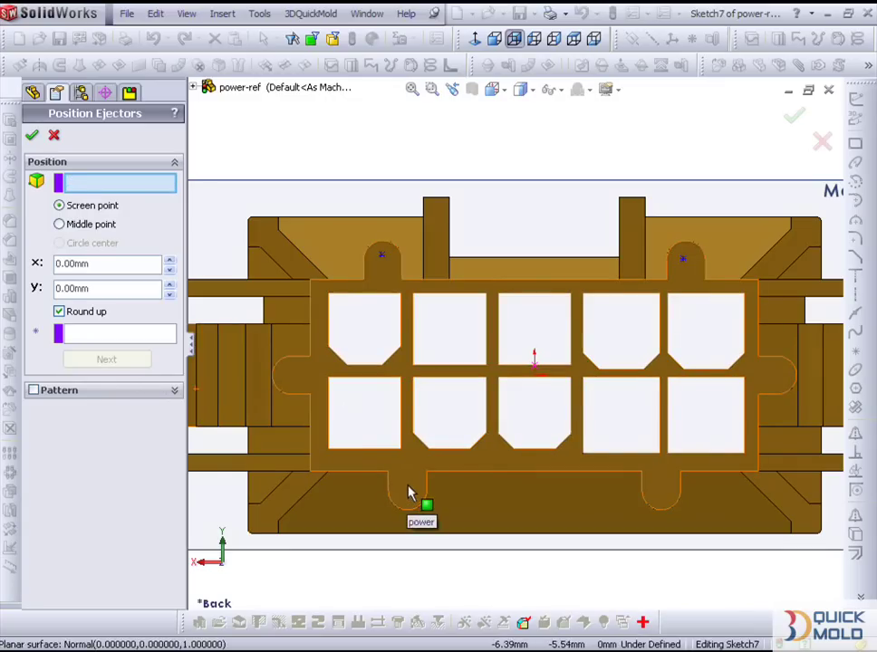
{"action": "left_click", "coordinate": [409, 492]}
{"action": "left_click", "coordinate": [115, 366]}
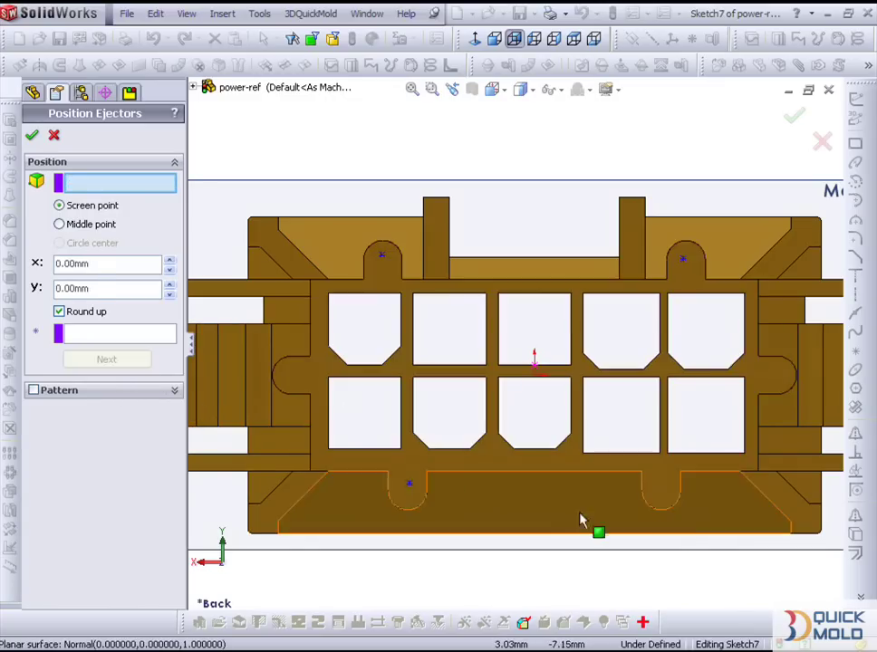
{"action": "left_click", "coordinate": [660, 493]}
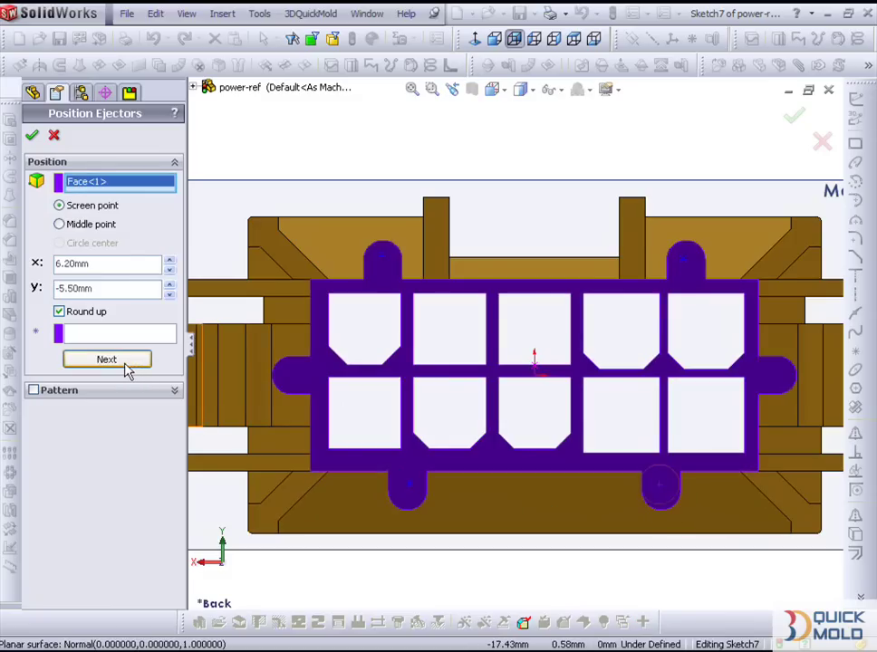
{"action": "left_click", "coordinate": [126, 365]}
{"action": "left_click", "coordinate": [31, 135]}
Switch from the product part back to the mold assembly, viewing the ejector area
{"action": "scroll", "coordinate": [489, 329], "scroll_direction": "up", "scroll_amount": 3}
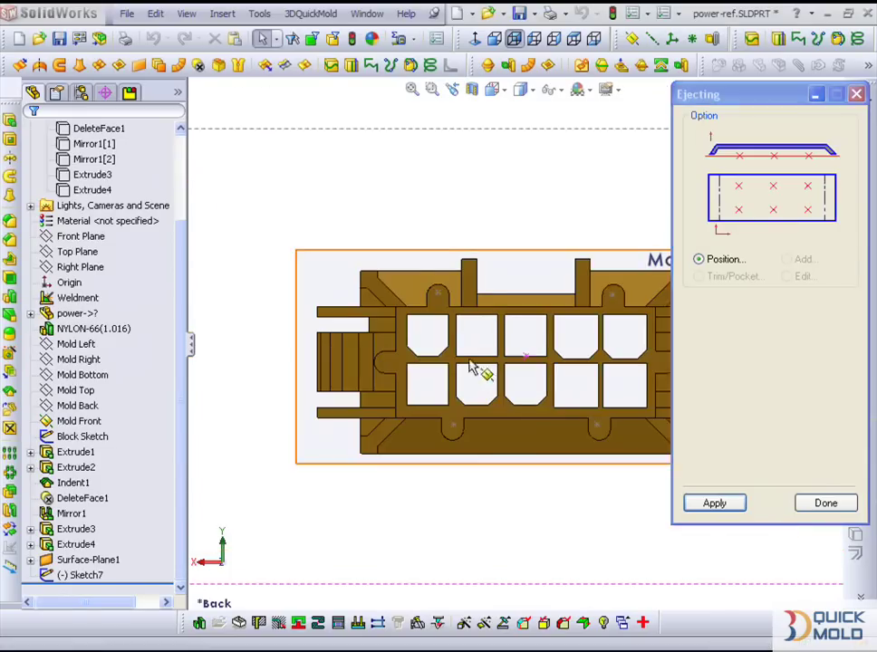
{"action": "scroll", "coordinate": [475, 372], "scroll_direction": "up", "scroll_amount": 3}
{"action": "mouse_move", "coordinate": [397, 349]}
{"action": "middle_mouse_down"}
{"action": "mouse_move", "coordinate": [422, 356]}
{"action": "mouse_move", "coordinate": [421, 417]}
{"action": "mouse_move", "coordinate": [455, 304]}
{"action": "mouse_move", "coordinate": [376, 533]}
{"action": "mouse_move", "coordinate": [413, 431]}
{"action": "mouse_move", "coordinate": [389, 276]}
{"action": "mouse_move", "coordinate": [419, 351]}
{"action": "middle_mouse_up"}
{"action": "left_click", "coordinate": [623, 623]}
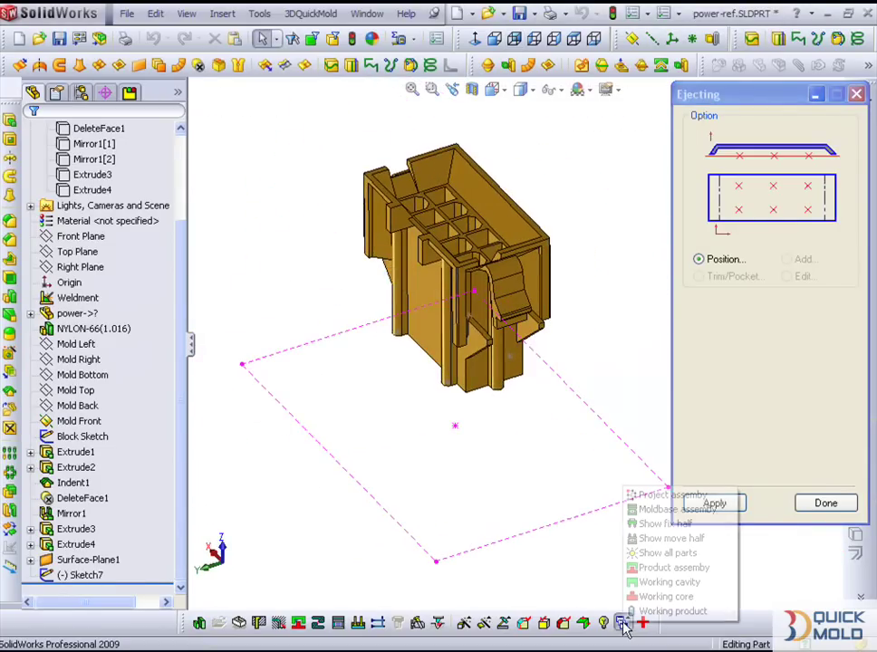
{"action": "key", "text": "ctrl+Tab"}
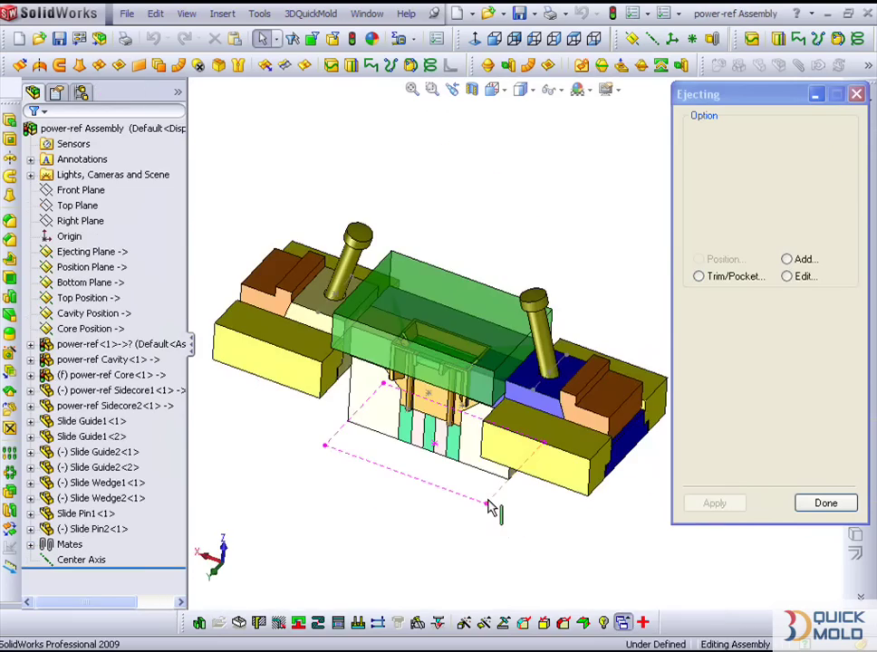
{"action": "mouse_move", "coordinate": [430, 496]}
{"action": "middle_mouse_down"}
{"action": "mouse_move", "coordinate": [435, 476]}
{"action": "mouse_move", "coordinate": [423, 473]}
{"action": "middle_mouse_up"}
{"action": "scroll", "coordinate": [412, 525], "scroll_direction": "down", "scroll_amount": 1}
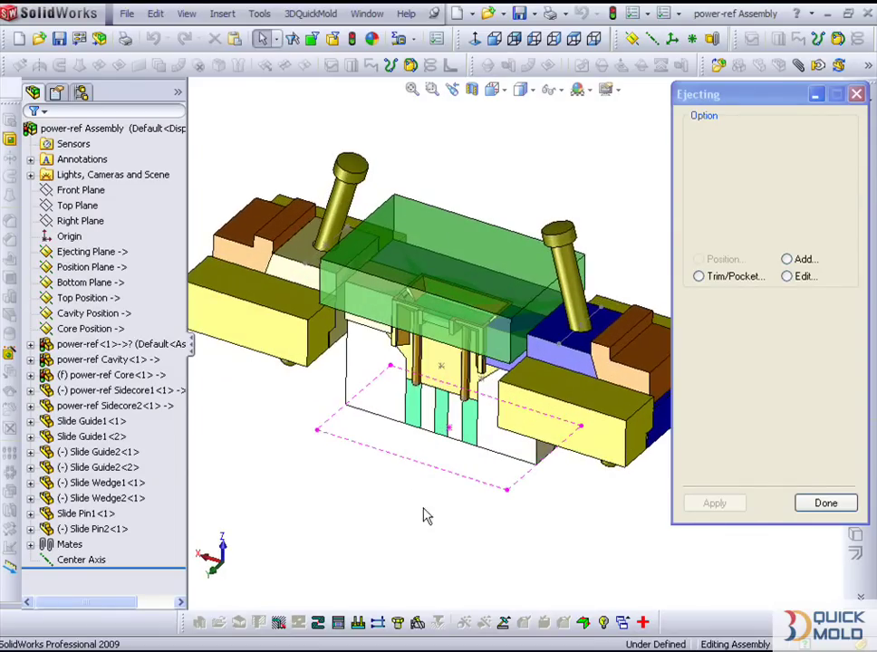
{"action": "middle_click_drag", "start_coordinate": [427, 514], "coordinate": [444, 467], "text": "ctrl"}
Hide the Cavity component to expose the core and the marked ejector positions
{"action": "left_click", "coordinate": [145, 365]}
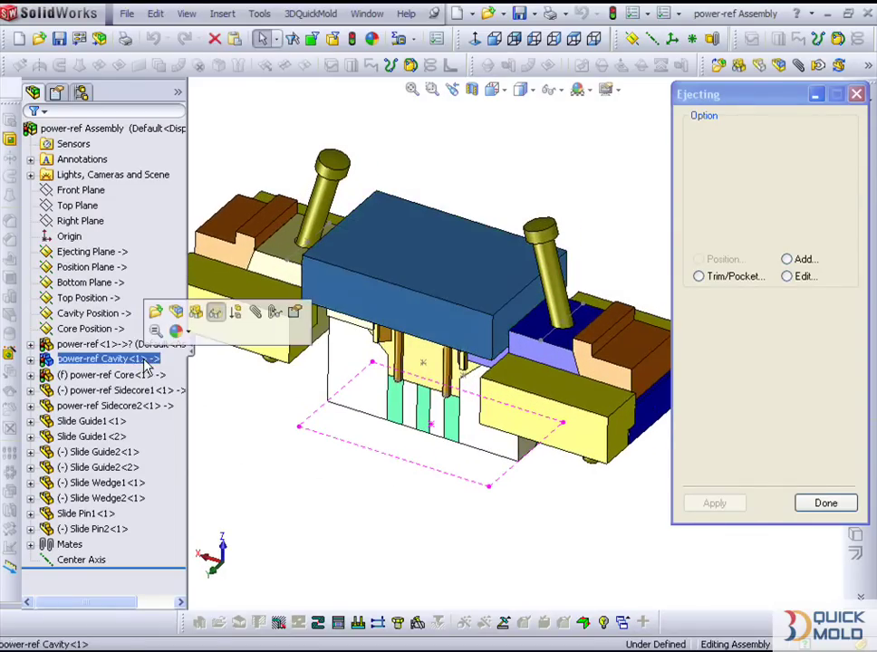
{"action": "left_click", "coordinate": [212, 308]}
{"action": "middle_click_drag", "start_coordinate": [446, 417], "coordinate": [439, 415]}
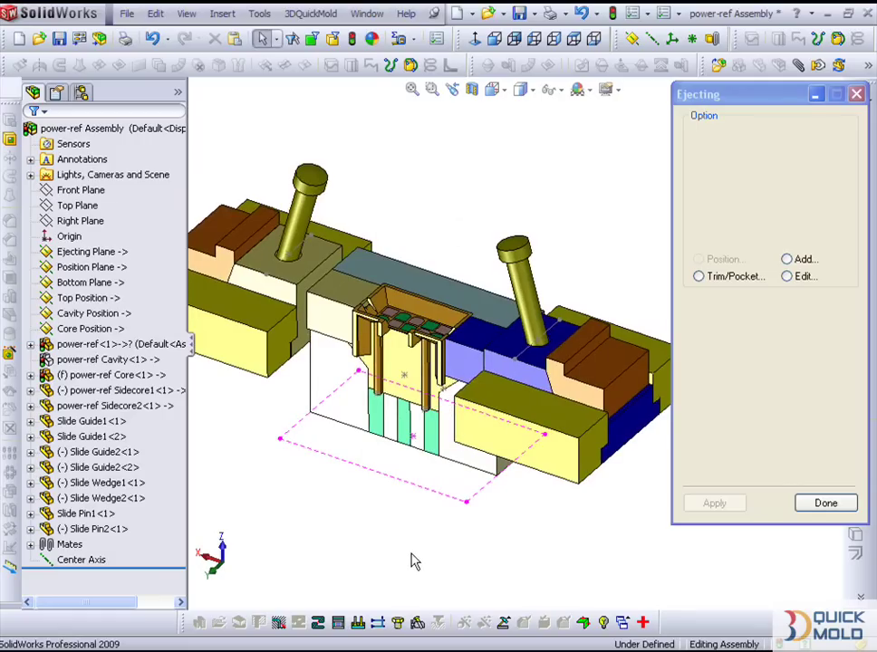
{"action": "left_click", "coordinate": [603, 624]}
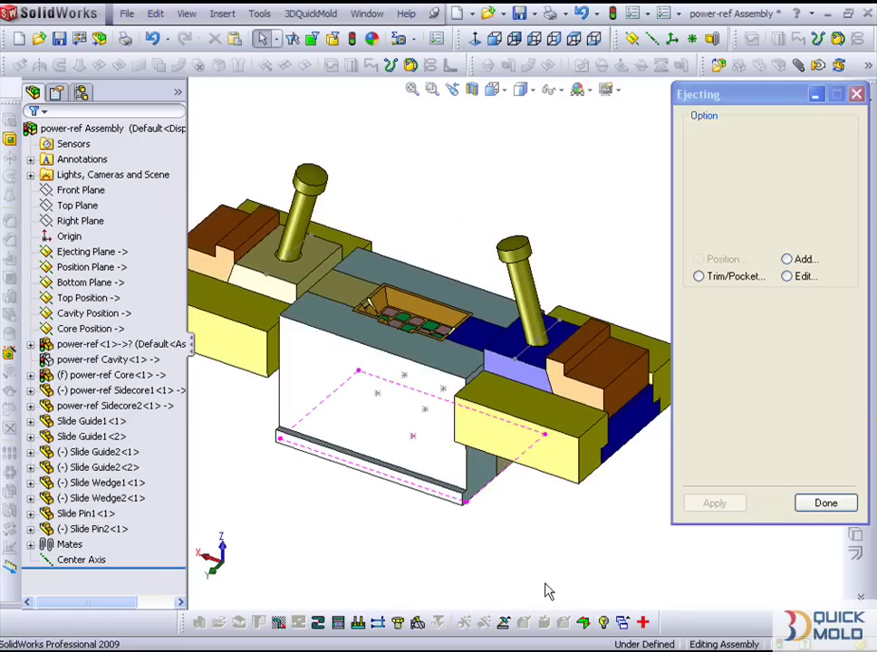
Add Favorites Stepped Ejector pins at the four Sketch7 points
{"action": "left_click", "coordinate": [794, 261]}
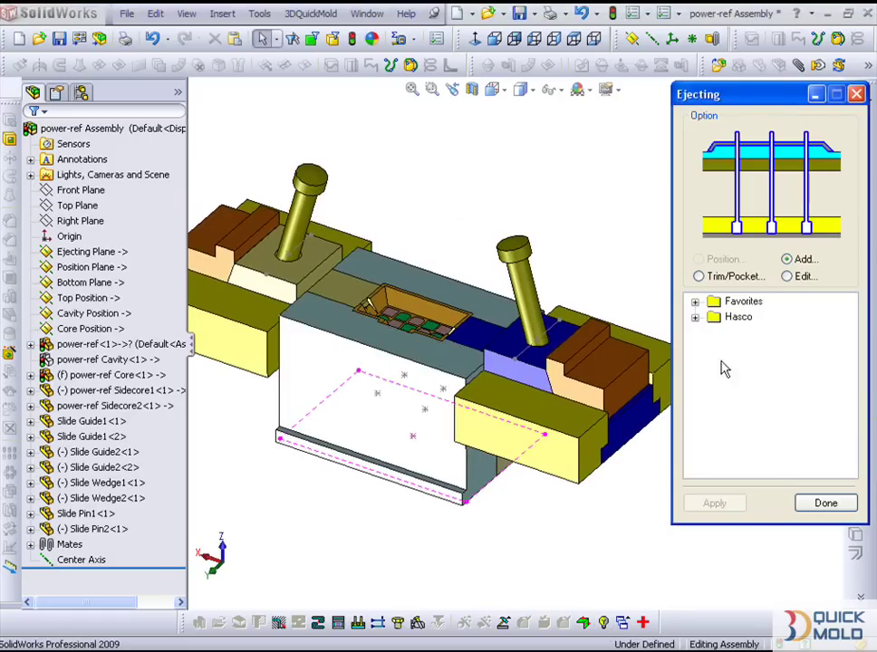
{"action": "left_click", "coordinate": [695, 303]}
{"action": "left_click", "coordinate": [771, 362]}
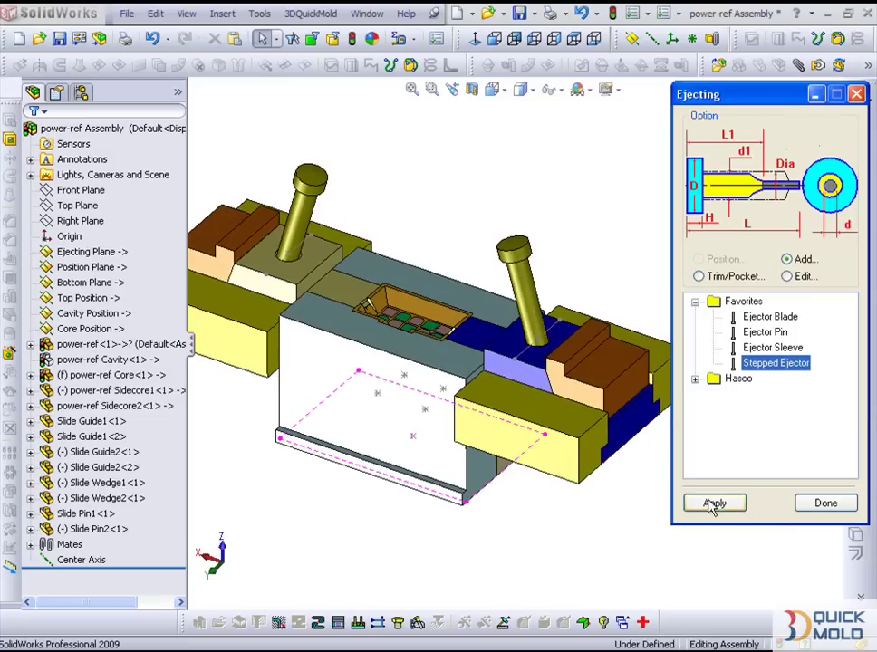
{"action": "left_click", "coordinate": [714, 504]}
{"action": "left_click", "coordinate": [131, 365]}
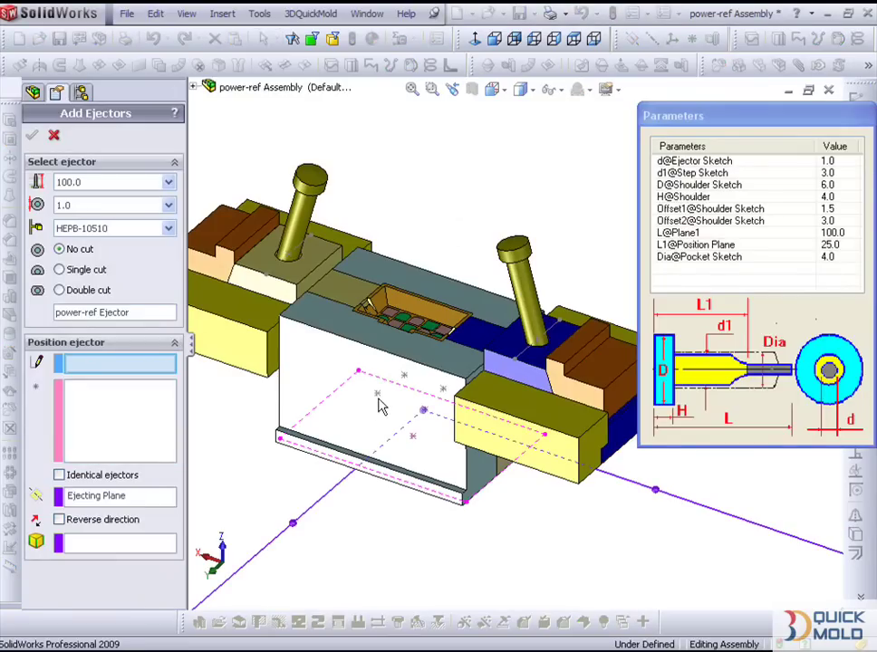
{"action": "left_click", "coordinate": [382, 407]}
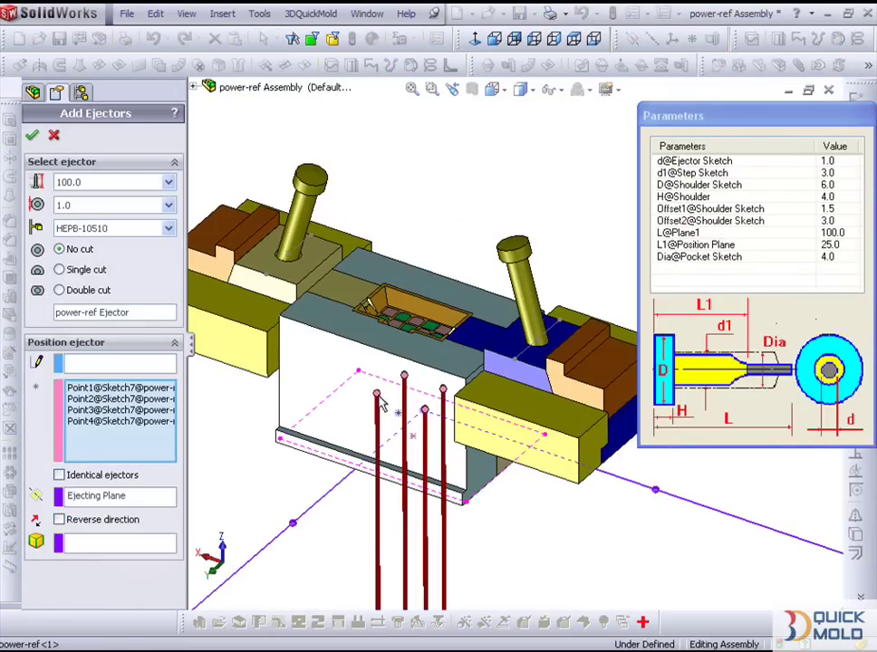
Set ejector length 150.0 and diameter 1.2, then create the four pins
{"action": "left_click", "coordinate": [169, 185]}
{"action": "left_click", "coordinate": [138, 208]}
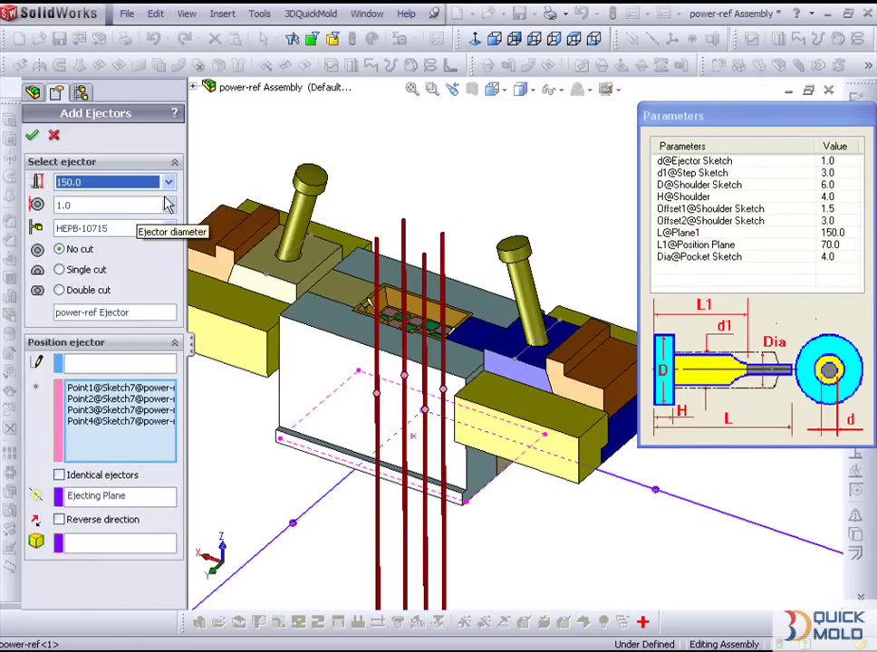
{"action": "left_click", "coordinate": [168, 205]}
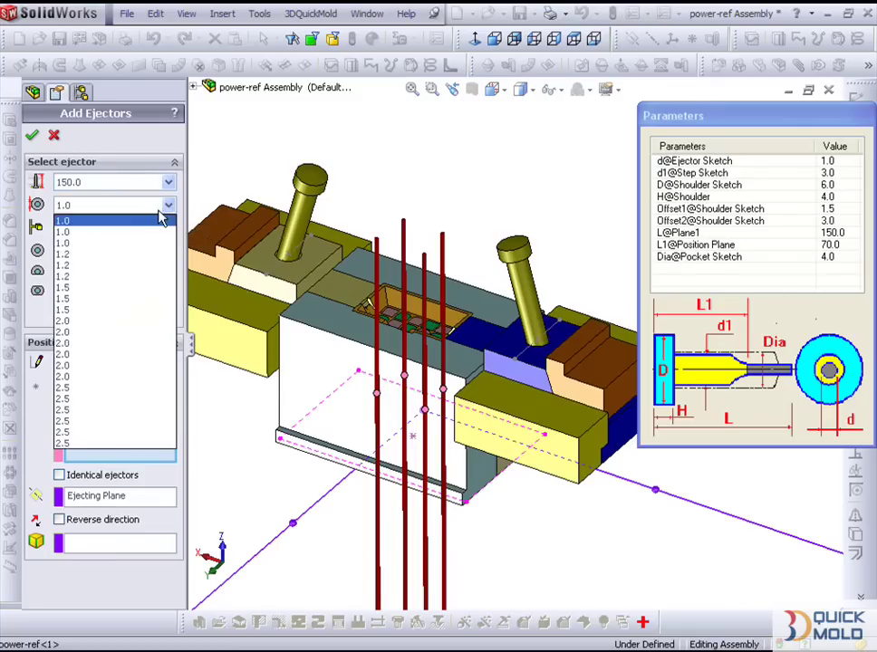
{"action": "left_click", "coordinate": [119, 279]}
{"action": "scroll", "coordinate": [392, 386], "scroll_direction": "up", "scroll_amount": 2}
{"action": "scroll", "coordinate": [394, 375], "scroll_direction": "up", "scroll_amount": 2}
{"action": "scroll", "coordinate": [395, 374], "scroll_direction": "up", "scroll_amount": 1}
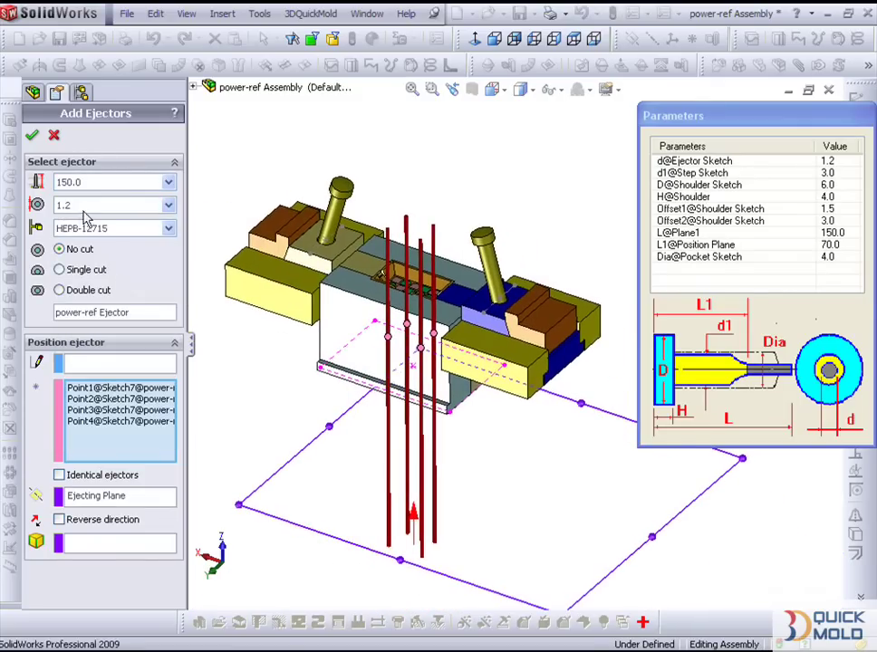
{"action": "left_click", "coordinate": [33, 138]}
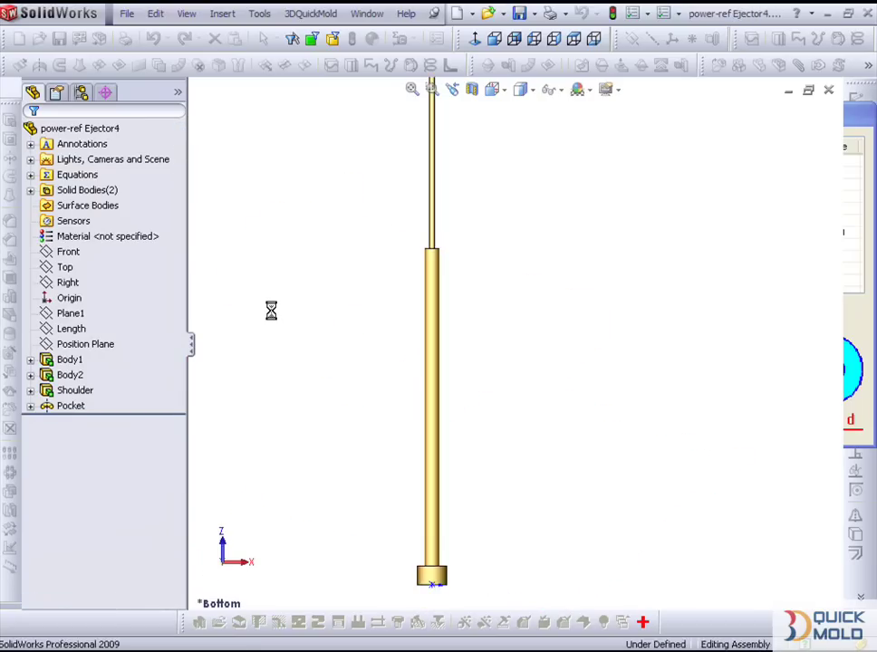
Hide the product part and look down into the pocket at the inserts
{"action": "scroll", "coordinate": [433, 305], "scroll_direction": "down", "scroll_amount": 5}
{"action": "scroll", "coordinate": [433, 306], "scroll_direction": "down", "scroll_amount": 2}
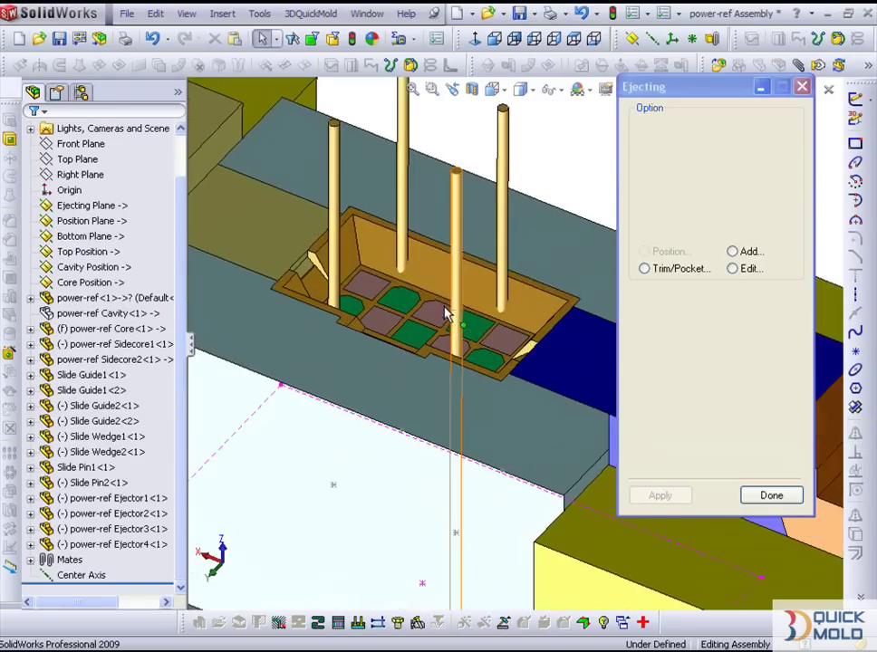
{"action": "scroll", "coordinate": [464, 321], "scroll_direction": "down", "scroll_amount": 2}
{"action": "left_click", "coordinate": [482, 313]}
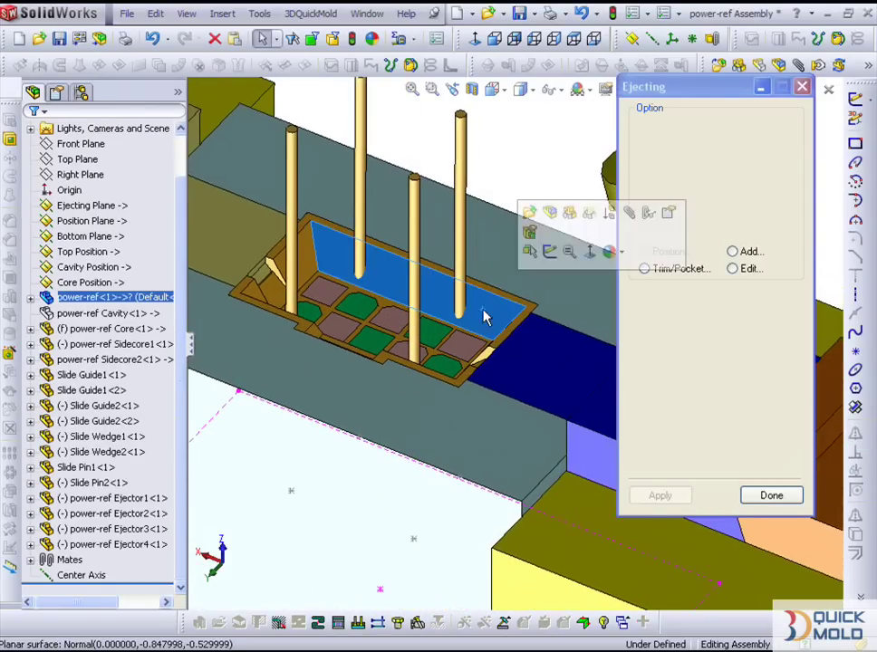
{"action": "left_click", "coordinate": [605, 628]}
{"action": "middle_click_drag", "start_coordinate": [528, 591], "coordinate": [441, 489]}
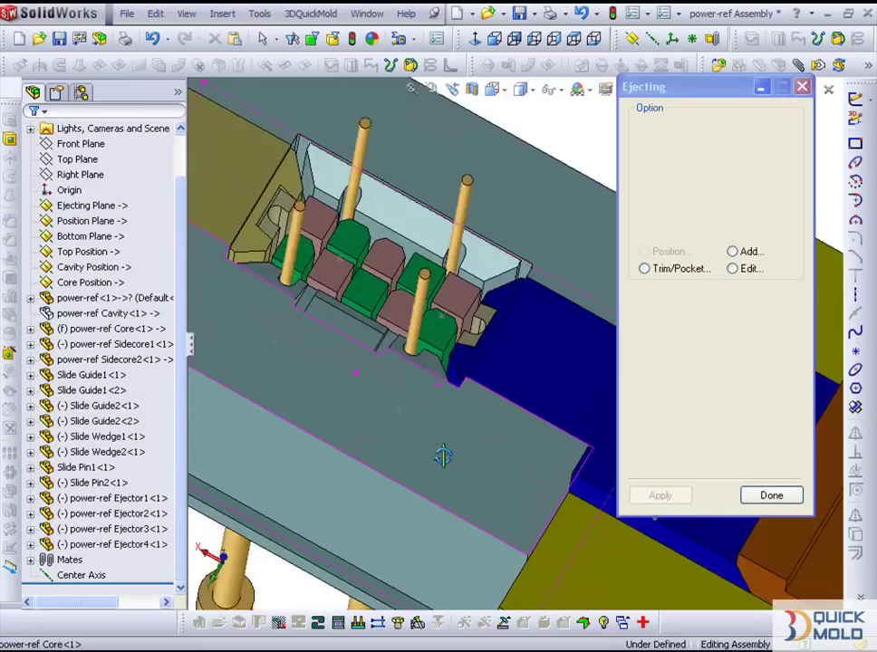
{"action": "scroll", "coordinate": [415, 368], "scroll_direction": "down", "scroll_amount": 2}
{"action": "scroll", "coordinate": [389, 348], "scroll_direction": "down", "scroll_amount": 2}
{"action": "mouse_move", "coordinate": [389, 350]}
{"action": "middle_mouse_down"}
{"action": "mouse_move", "coordinate": [405, 285]}
{"action": "mouse_move", "coordinate": [392, 221]}
{"action": "mouse_move", "coordinate": [417, 249]}
{"action": "middle_mouse_up"}
{"action": "scroll", "coordinate": [423, 344], "scroll_direction": "up", "scroll_amount": 2}
{"action": "scroll", "coordinate": [393, 217], "scroll_direction": "down", "scroll_amount": 1}
{"action": "scroll", "coordinate": [399, 208], "scroll_direction": "down", "scroll_amount": 1}
Trim and pocket all four ejectors, check the pins, and close the Ejecting setup
{"action": "left_click", "coordinate": [643, 270]}
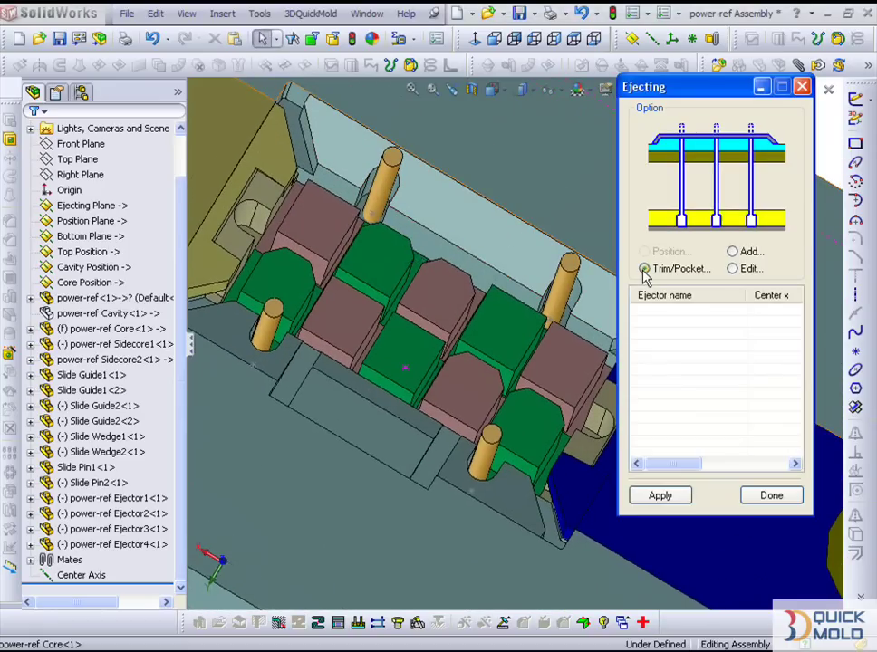
{"action": "left_click", "coordinate": [645, 495]}
{"action": "left_click", "coordinate": [116, 275]}
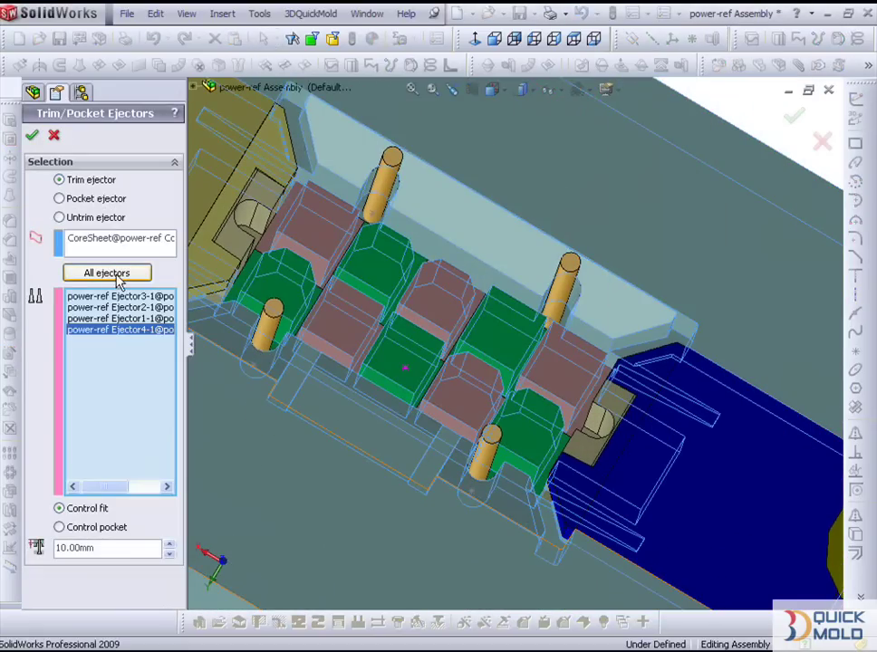
{"action": "left_click", "coordinate": [32, 134]}
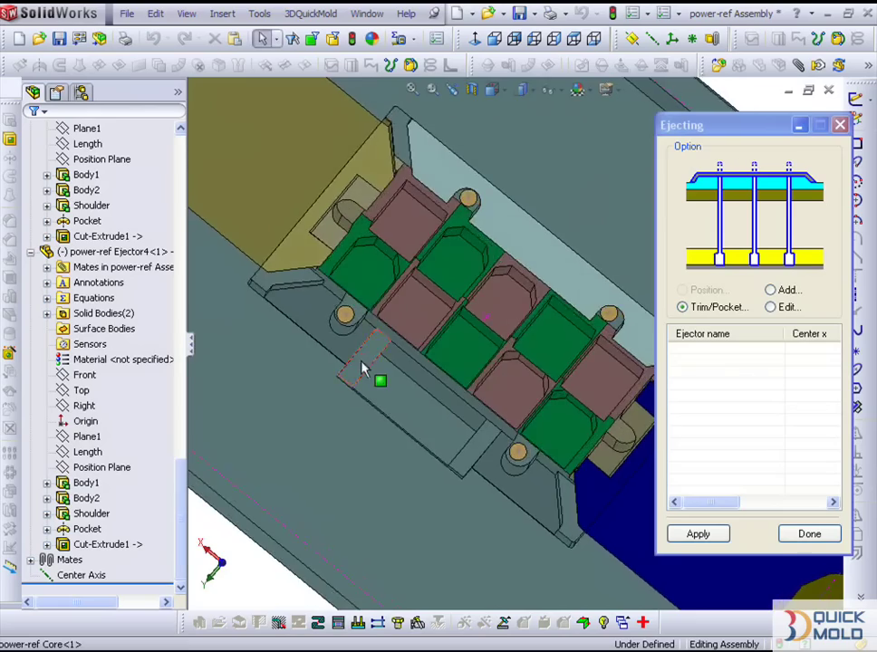
{"action": "mouse_move", "coordinate": [386, 454]}
{"action": "middle_mouse_down"}
{"action": "mouse_move", "coordinate": [415, 397]}
{"action": "mouse_move", "coordinate": [421, 412]}
{"action": "mouse_move", "coordinate": [430, 405]}
{"action": "mouse_move", "coordinate": [456, 432]}
{"action": "middle_mouse_up"}
{"action": "left_click", "coordinate": [807, 535]}
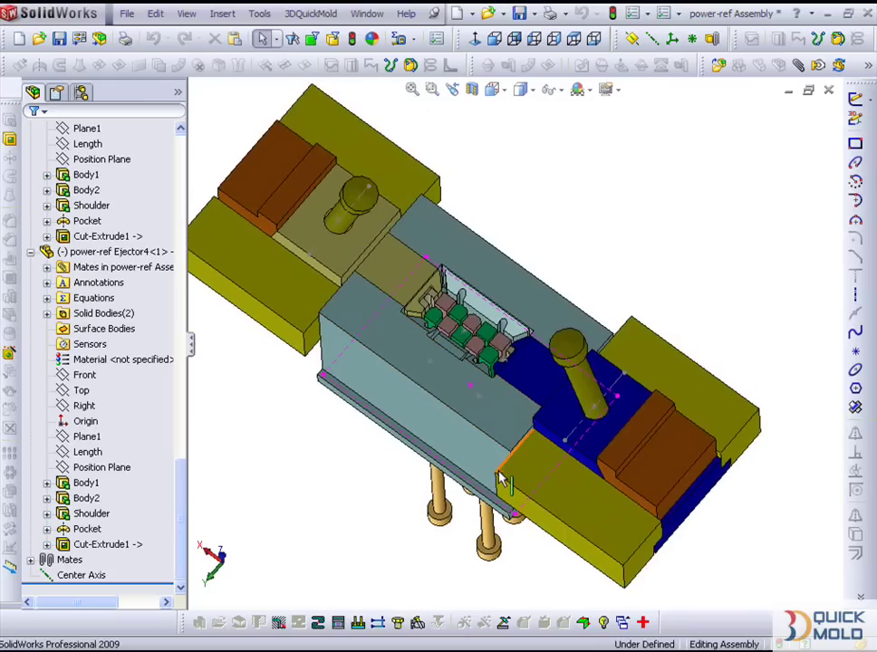
Display the power-ref Project assembly, zoom to fit, and orbit to show more of the top plate
{"action": "left_click", "coordinate": [623, 622]}
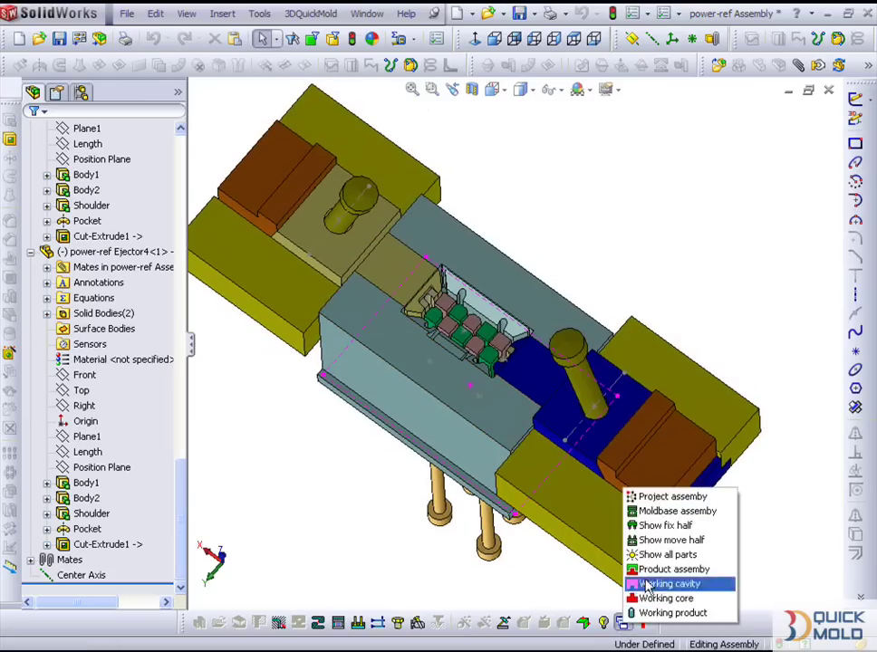
{"action": "left_click", "coordinate": [674, 504]}
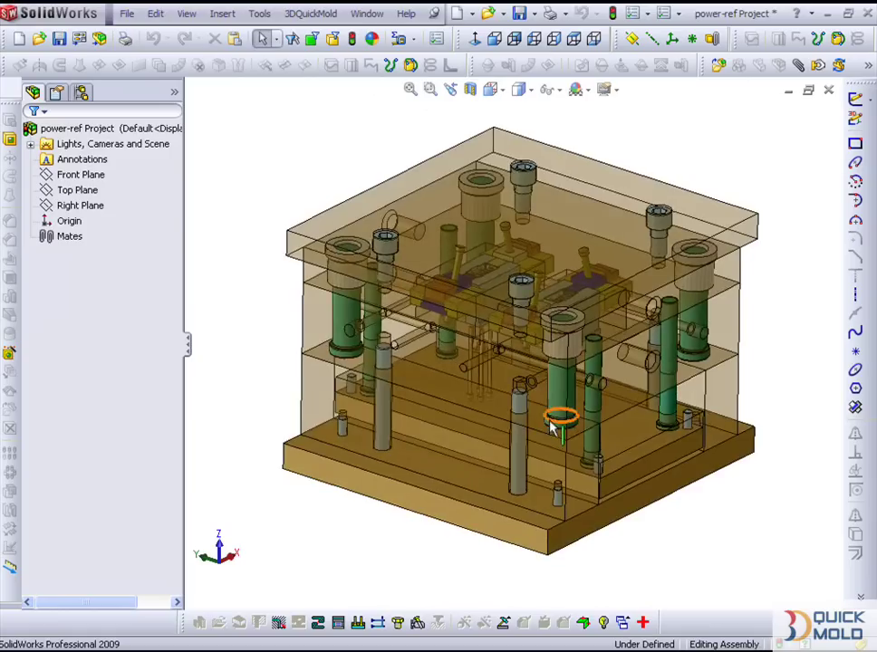
{"action": "key", "text": "f"}
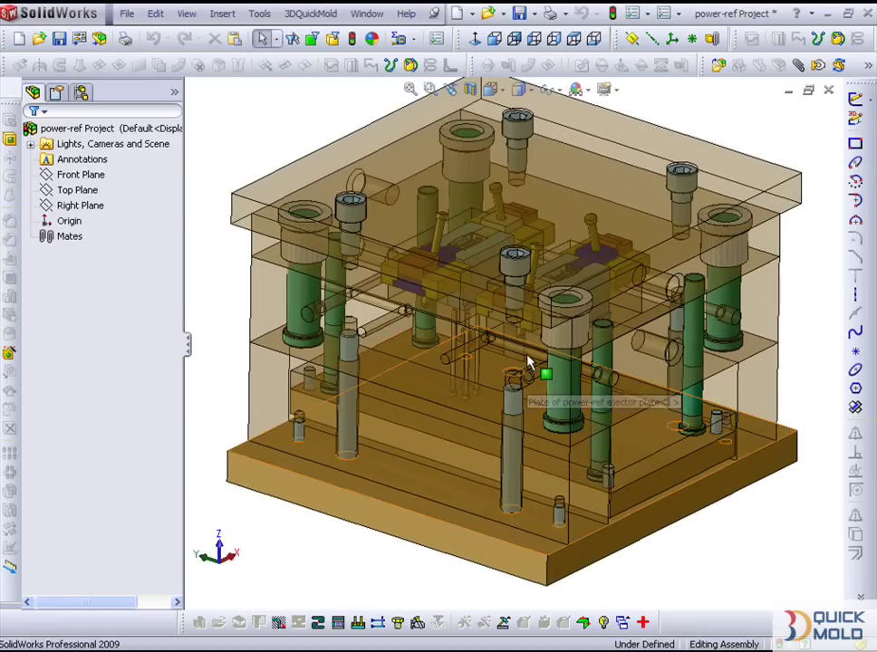
{"action": "middle_click_drag", "start_coordinate": [528, 360], "coordinate": [612, 580]}
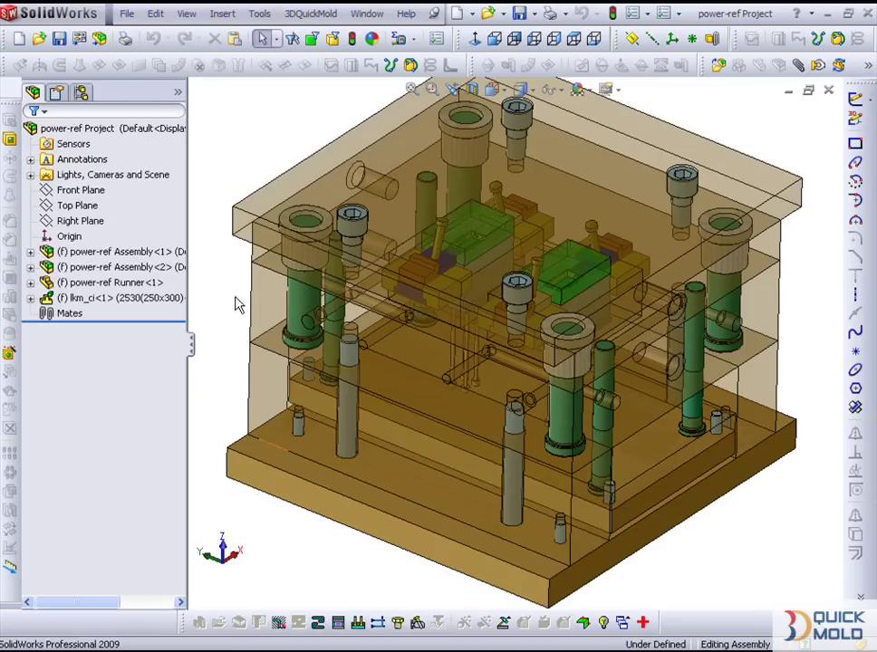
{"action": "left_click", "coordinate": [624, 625]}
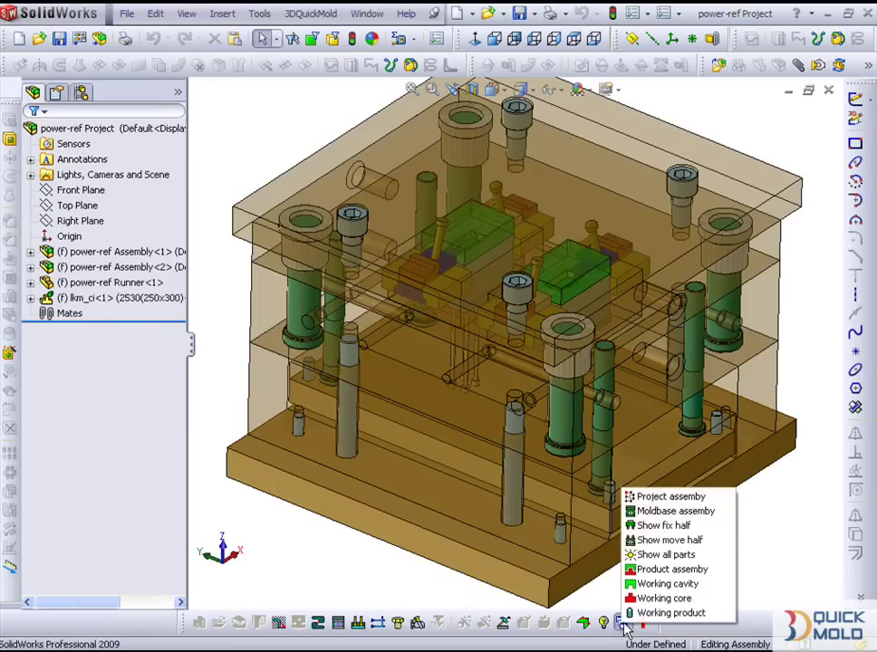
Refit to isometric, open Feeding References to start Runner Reference, and hide the cavity
{"action": "left_click", "coordinate": [595, 607]}
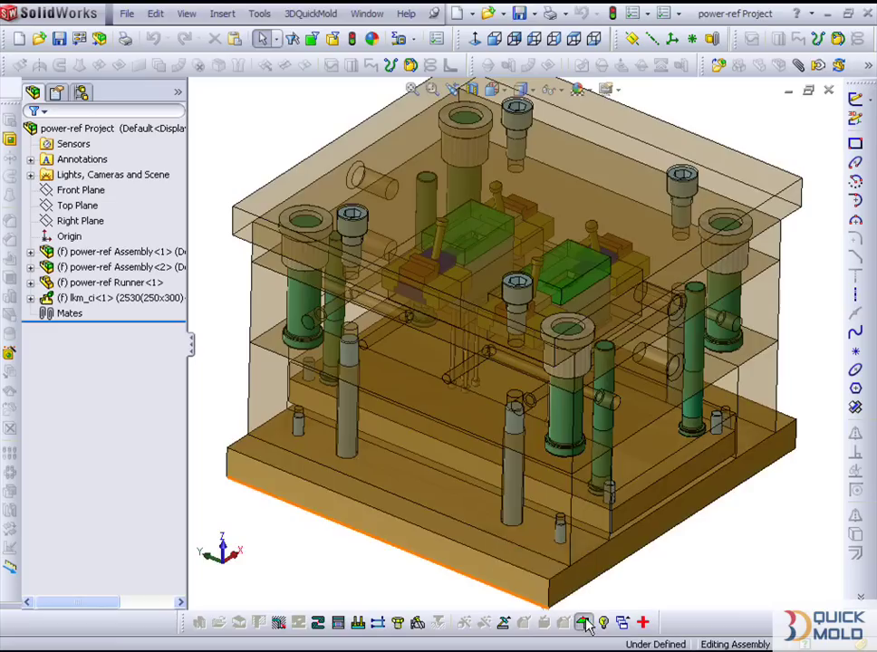
{"action": "left_click", "coordinate": [583, 622]}
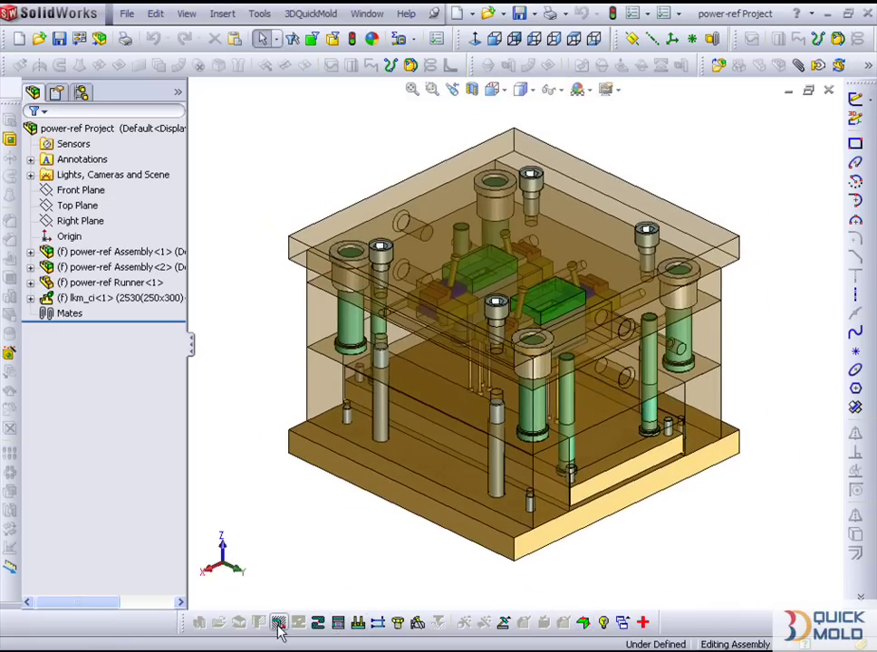
{"action": "left_click", "coordinate": [279, 625]}
{"action": "left_click", "coordinate": [688, 566]}
{"action": "left_click", "coordinate": [58, 179]}
Hide the core and add the first frame face from both impressions as a runner reference
{"action": "left_click", "coordinate": [59, 199]}
{"action": "scroll", "coordinate": [489, 313], "scroll_direction": "down", "scroll_amount": 4}
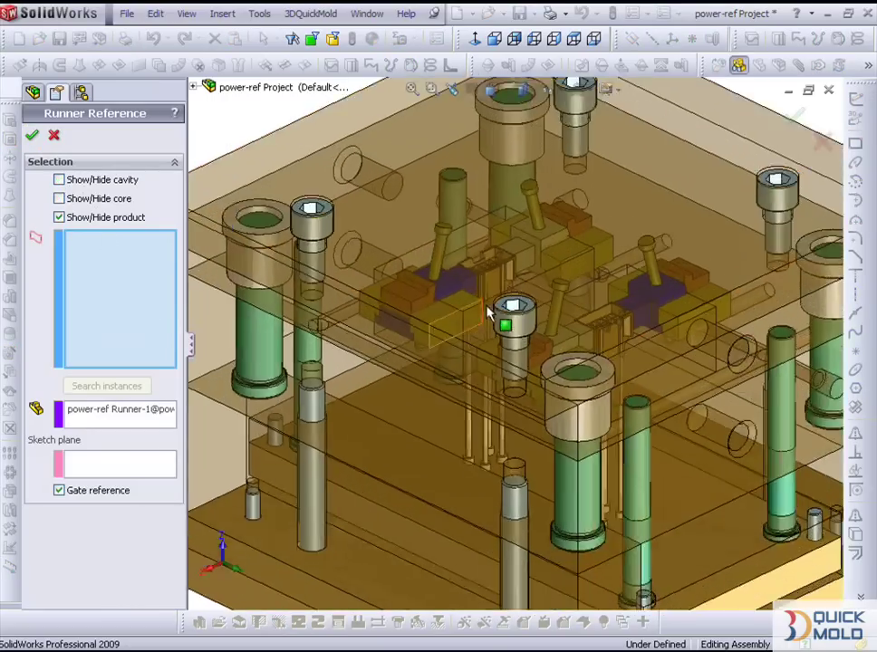
{"action": "scroll", "coordinate": [494, 308], "scroll_direction": "down", "scroll_amount": 3}
{"action": "scroll", "coordinate": [509, 293], "scroll_direction": "down", "scroll_amount": 2}
{"action": "left_click", "coordinate": [504, 266]}
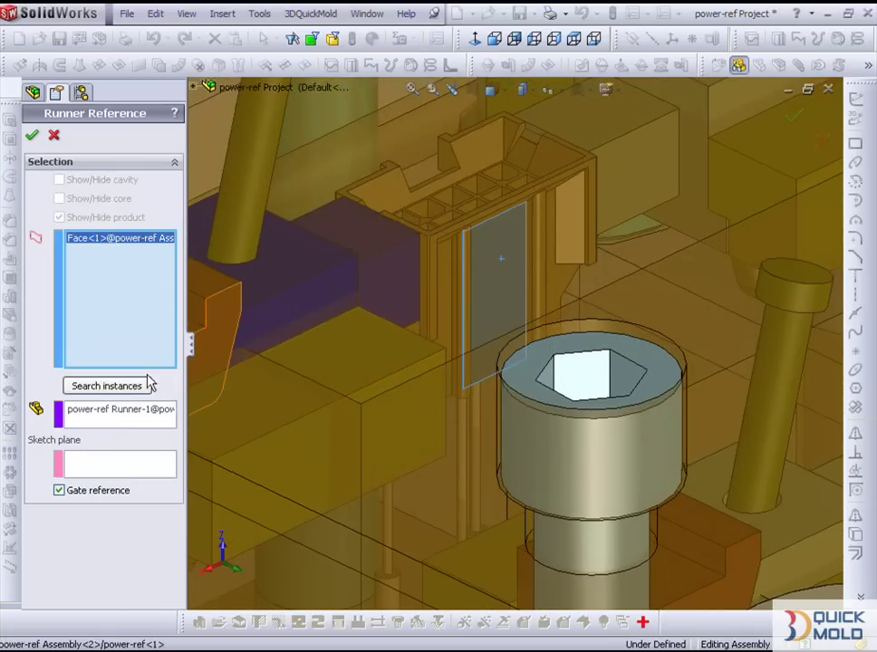
{"action": "left_click", "coordinate": [111, 386]}
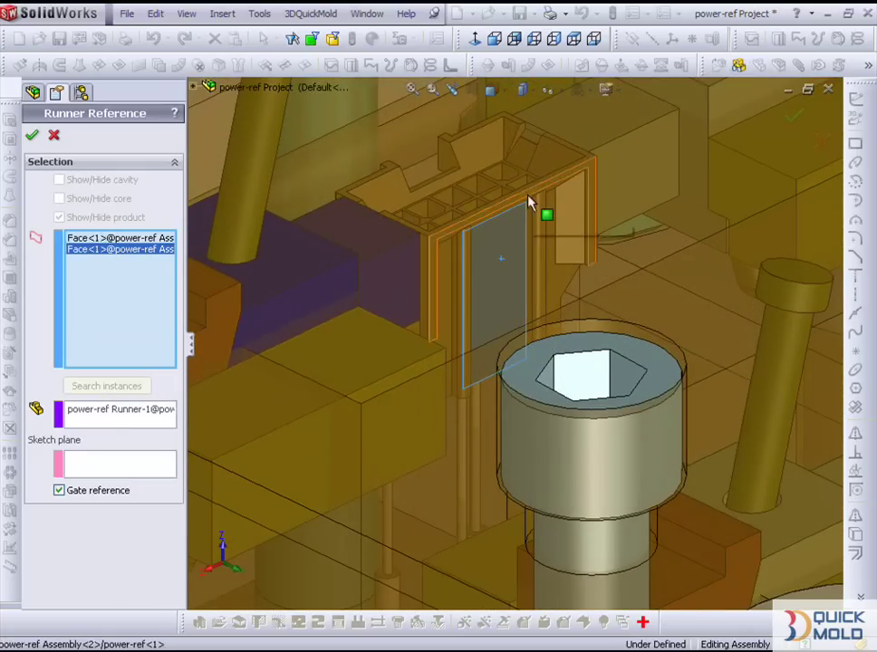
{"action": "scroll", "coordinate": [506, 235], "scroll_direction": "down", "scroll_amount": 2}
{"action": "scroll", "coordinate": [538, 221], "scroll_direction": "down", "scroll_amount": 2}
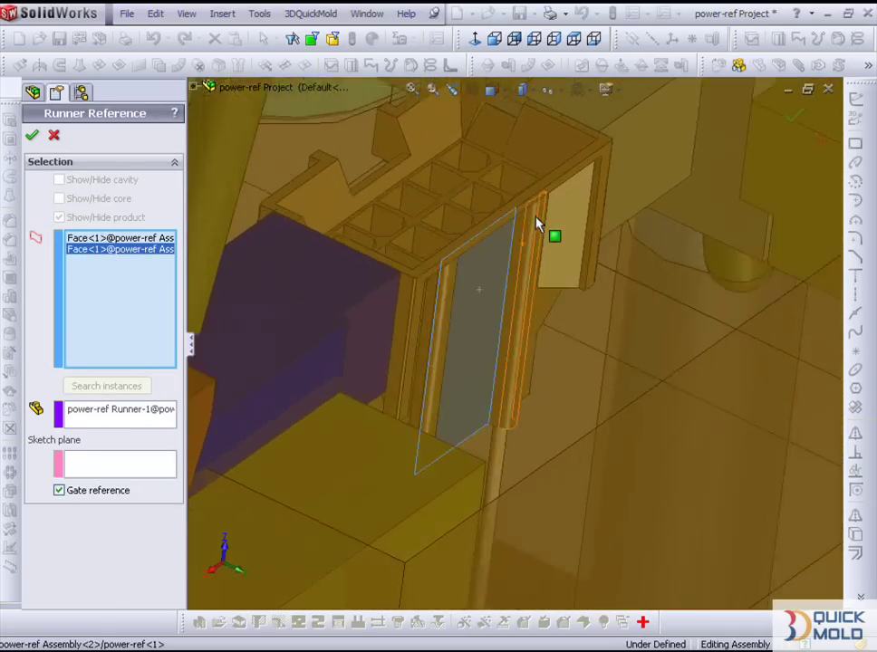
{"action": "scroll", "coordinate": [544, 208], "scroll_direction": "down", "scroll_amount": 1}
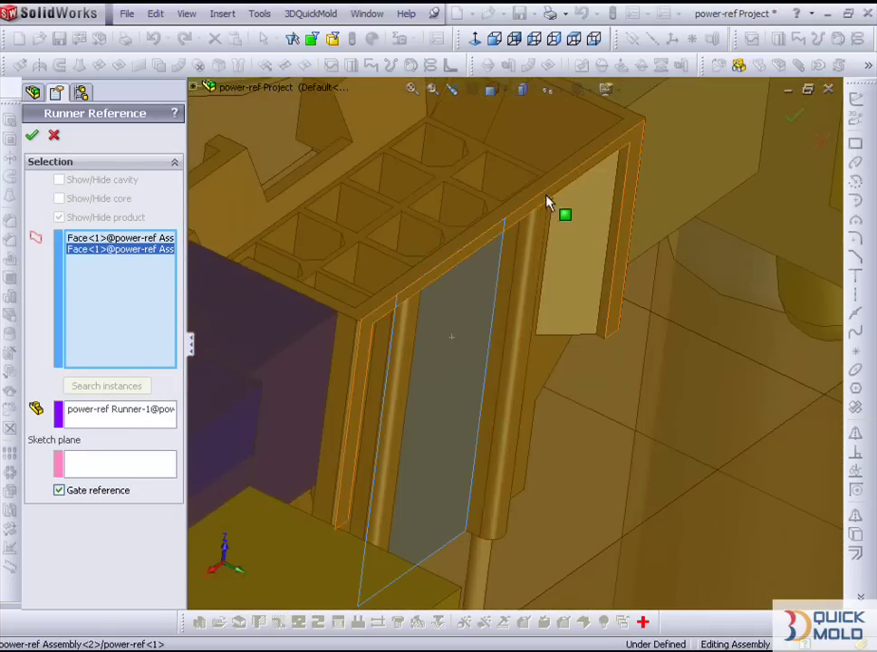
Set the frame's top face as sketch plane, add the inner frame face in both impressions, and confirm
{"action": "left_click", "coordinate": [115, 468]}
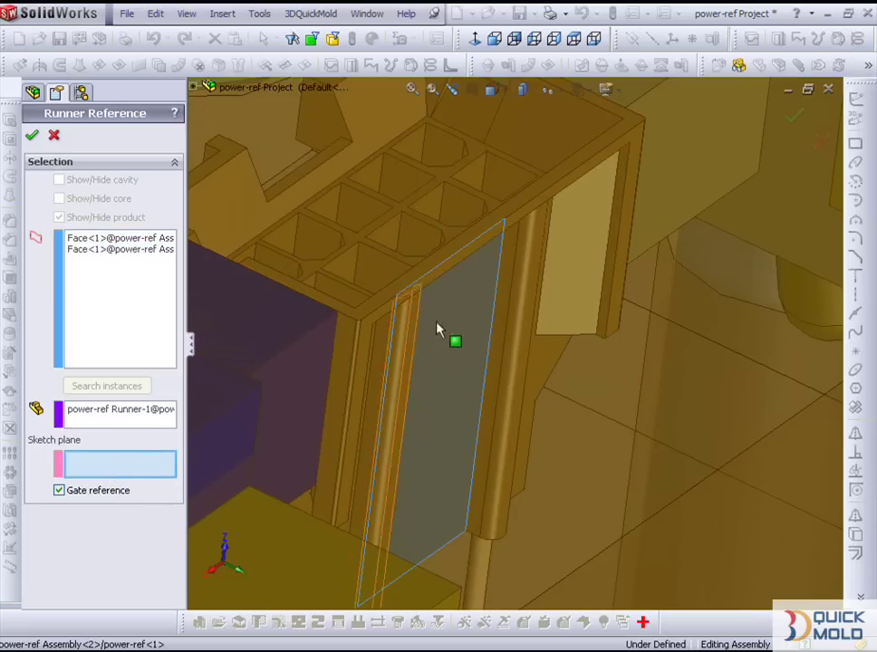
{"action": "left_click", "coordinate": [544, 197]}
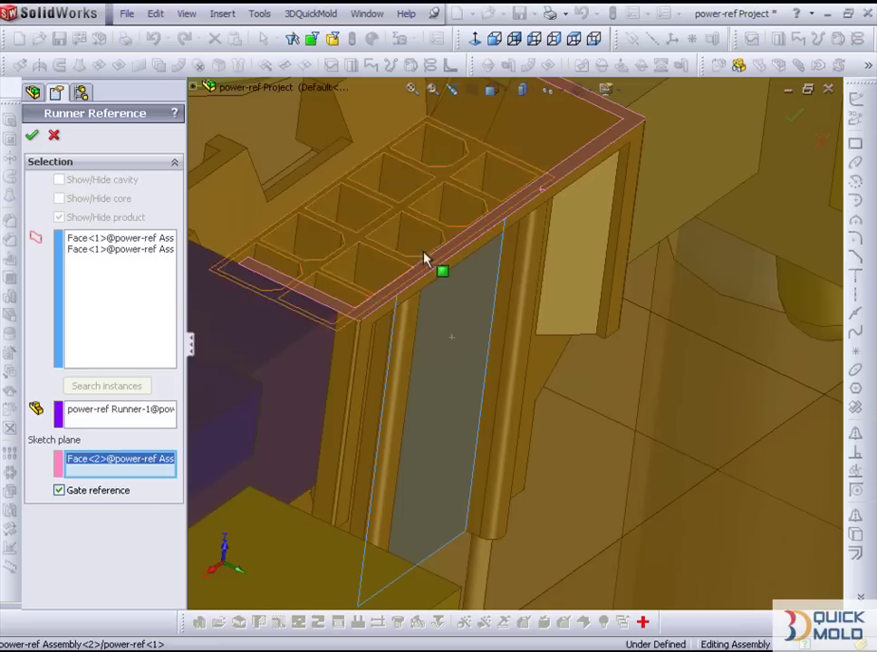
{"action": "left_click", "coordinate": [141, 329]}
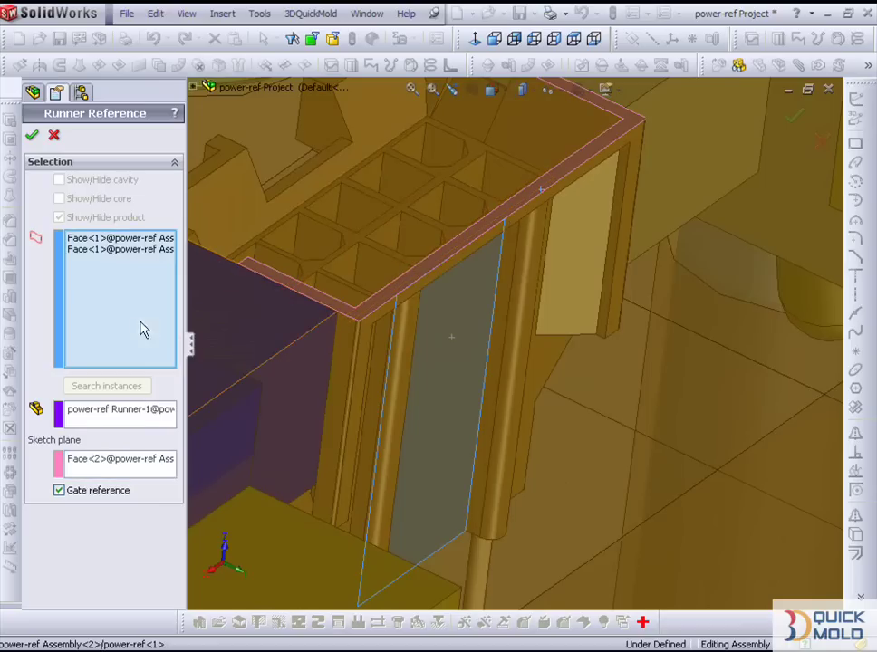
{"action": "left_click", "coordinate": [472, 260]}
{"action": "left_click", "coordinate": [136, 388]}
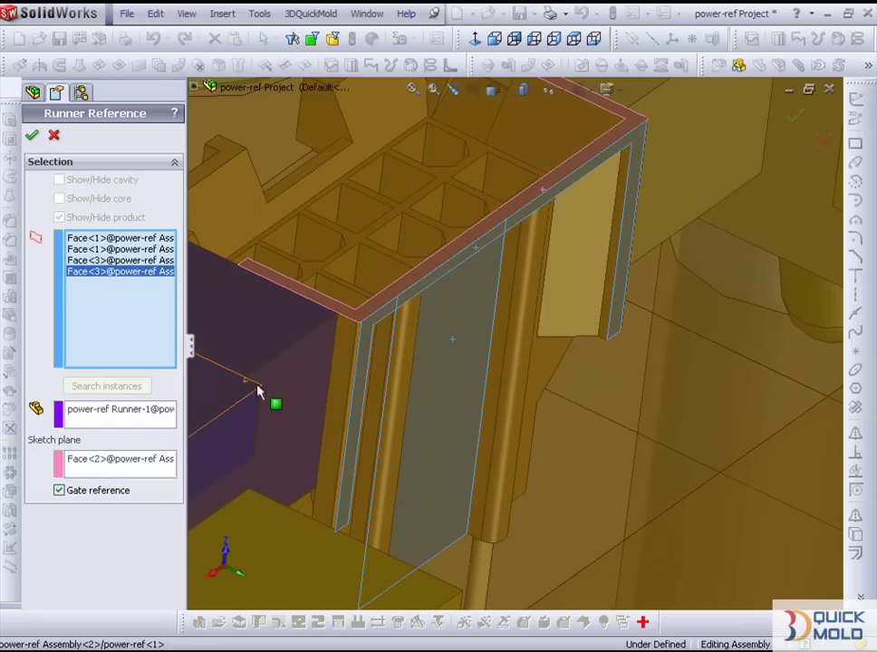
{"action": "scroll", "coordinate": [493, 398], "scroll_direction": "up", "scroll_amount": 2}
{"action": "scroll", "coordinate": [489, 389], "scroll_direction": "up", "scroll_amount": 3}
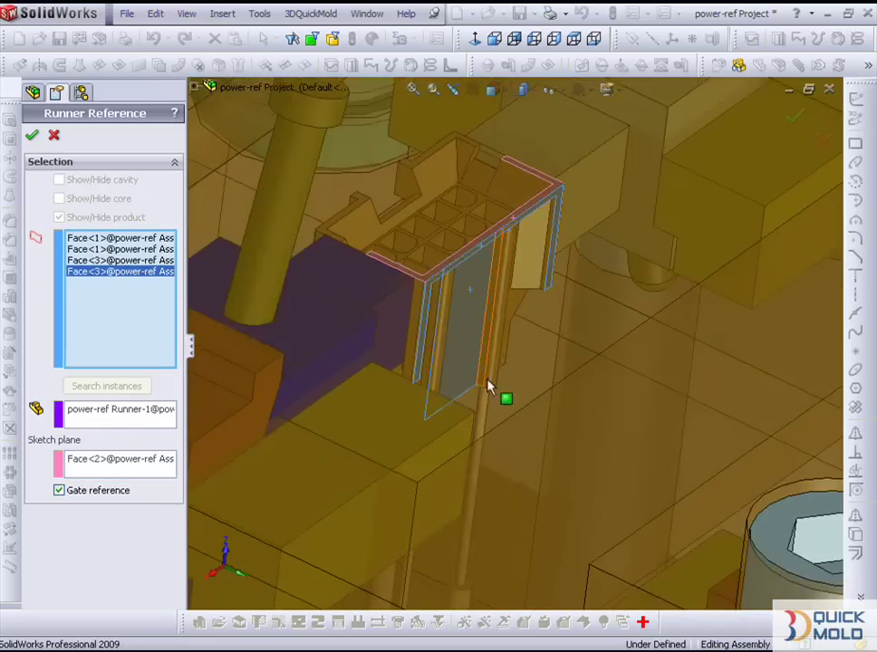
{"action": "scroll", "coordinate": [503, 407], "scroll_direction": "up", "scroll_amount": 2}
{"action": "middle_click_drag", "start_coordinate": [508, 415], "coordinate": [431, 411], "text": "ctrl"}
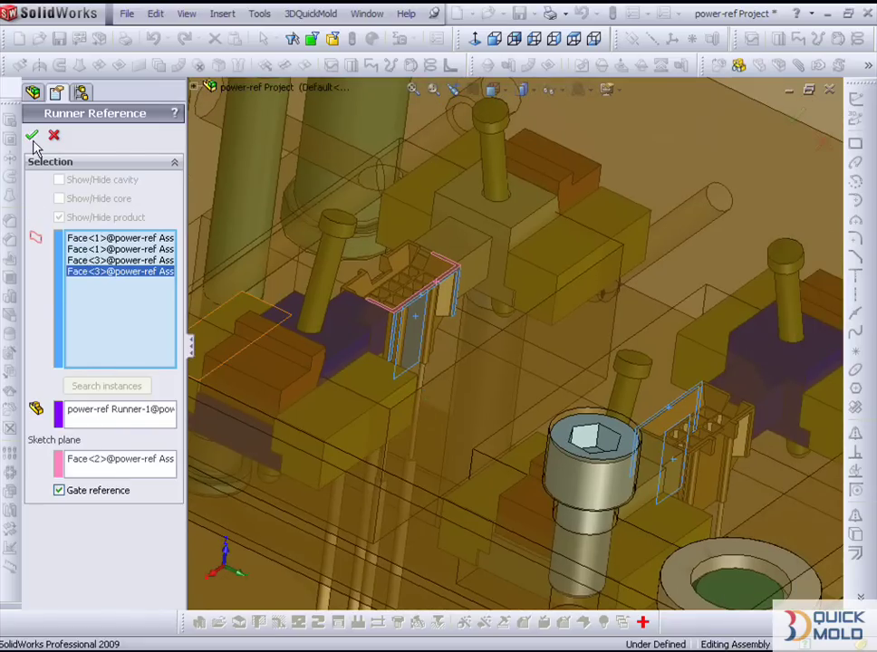
{"action": "left_click", "coordinate": [32, 136]}
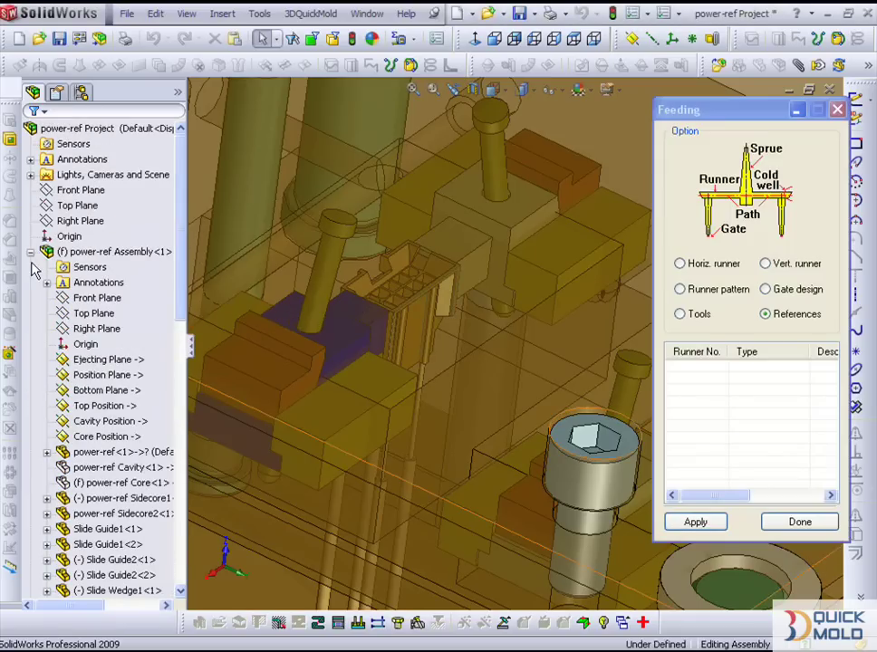
Collapse the assembly tree and open power-ref Runner as its own part
{"action": "right_click", "coordinate": [107, 128]}
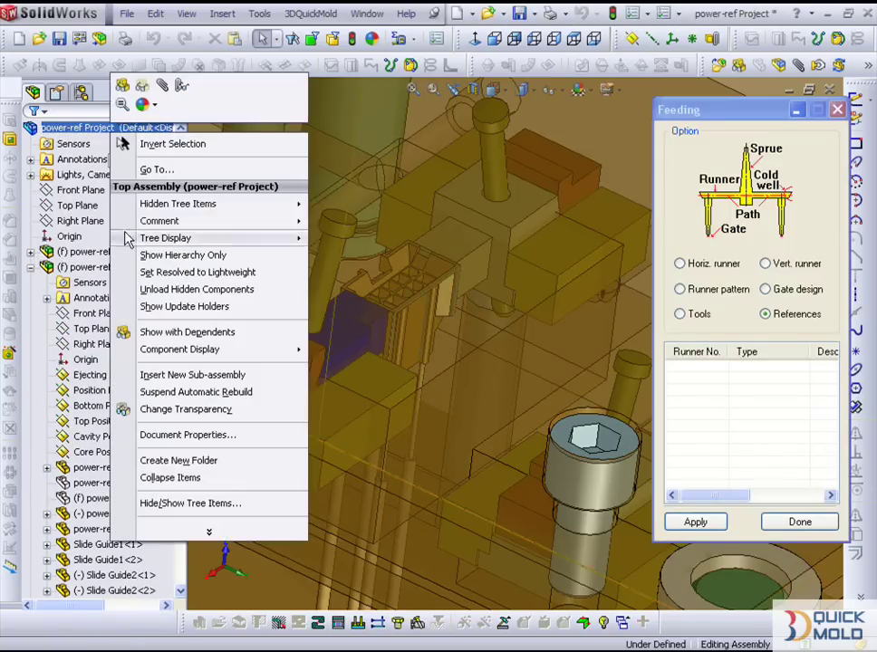
{"action": "left_click", "coordinate": [170, 477]}
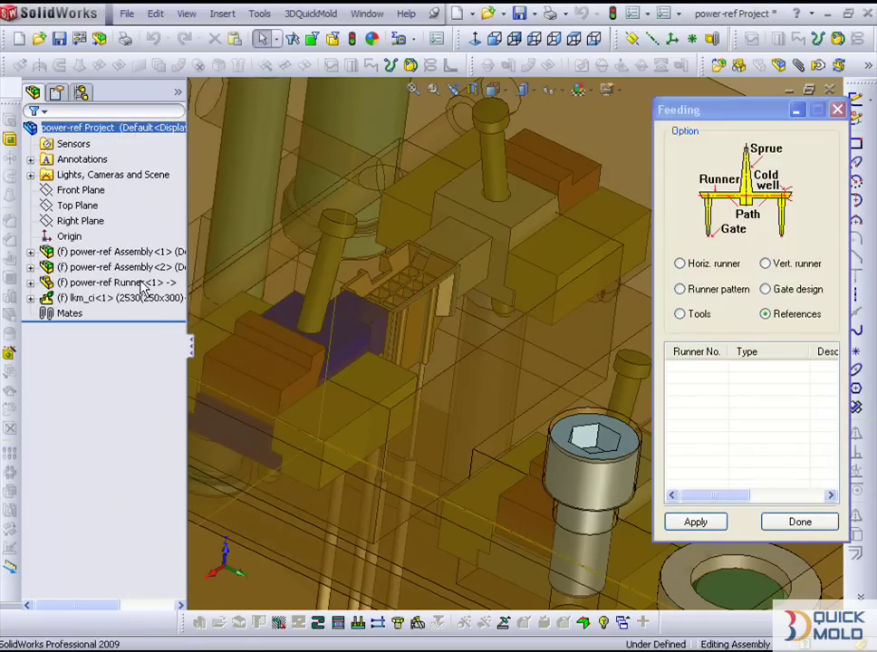
{"action": "right_click", "coordinate": [144, 282]}
{"action": "left_click", "coordinate": [154, 234]}
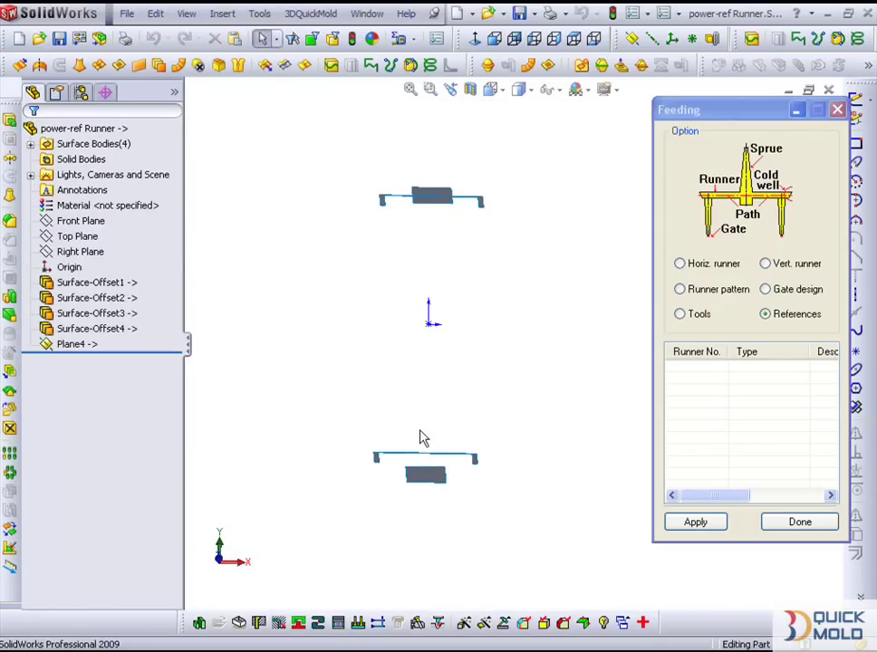
Start a sketch on the runner part's Front Plane, viewed normal to it
{"action": "middle_click_drag", "start_coordinate": [420, 439], "coordinate": [412, 412]}
{"action": "left_click", "coordinate": [78, 224]}
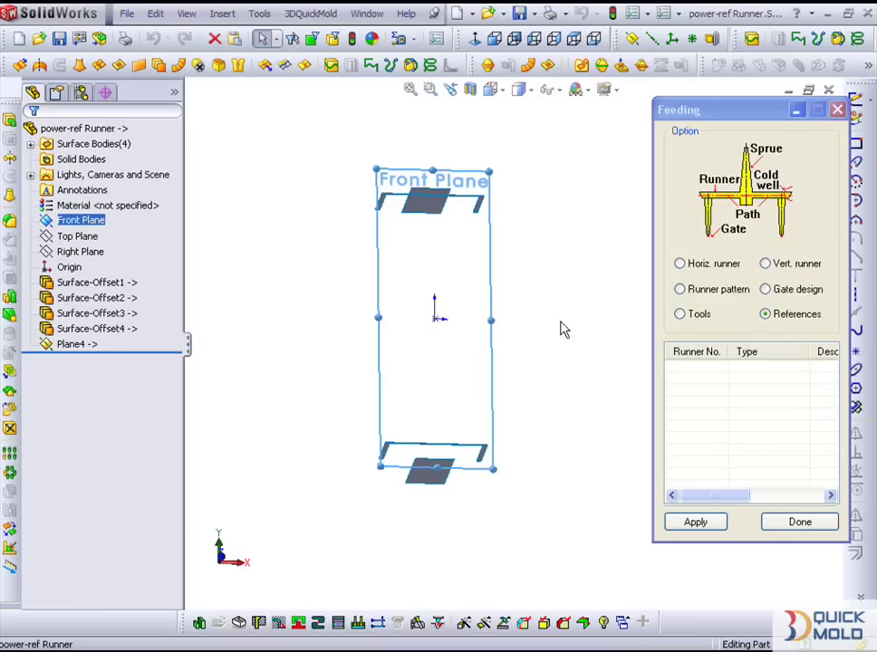
{"action": "left_click", "coordinate": [857, 99]}
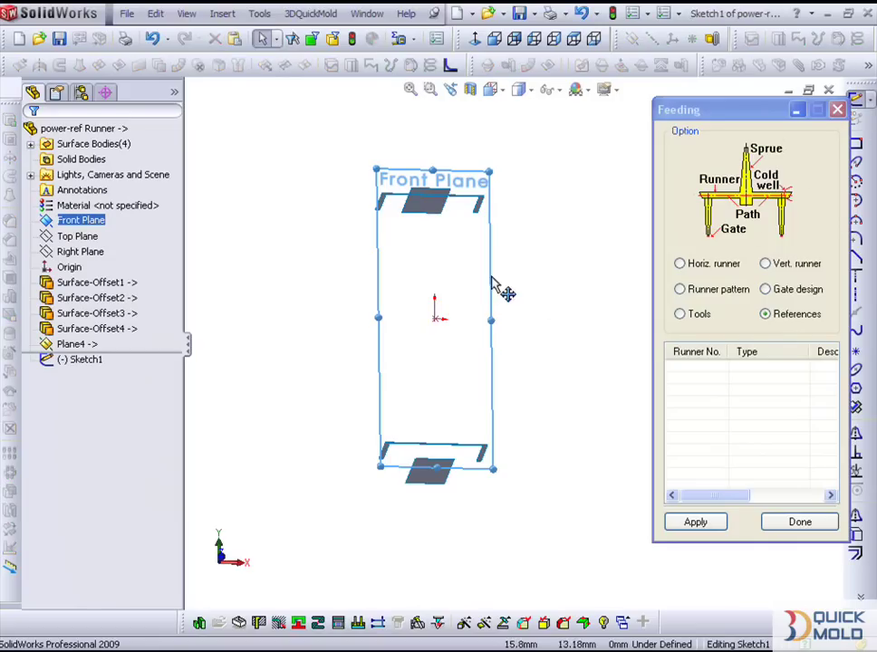
{"action": "left_click", "coordinate": [475, 39]}
{"action": "middle_click_drag", "start_coordinate": [474, 392], "coordinate": [413, 324], "text": "ctrl"}
{"action": "scroll", "coordinate": [473, 339], "scroll_direction": "down", "scroll_amount": 2}
Draw a vertical line about 31.47 mm straight down from the origin and exit the sketch
{"action": "key", "text": "l"}
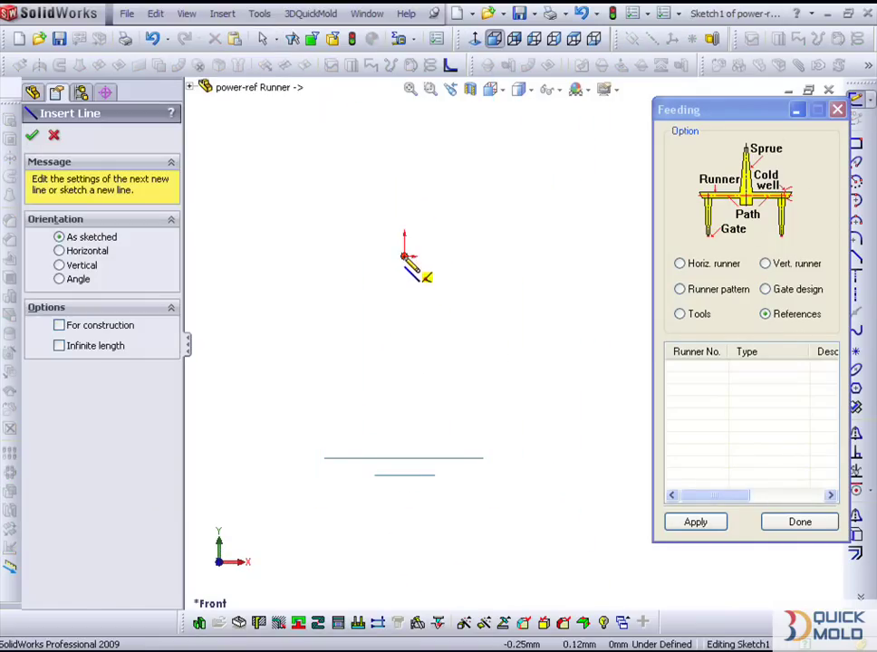
{"action": "left_click", "coordinate": [404, 256]}
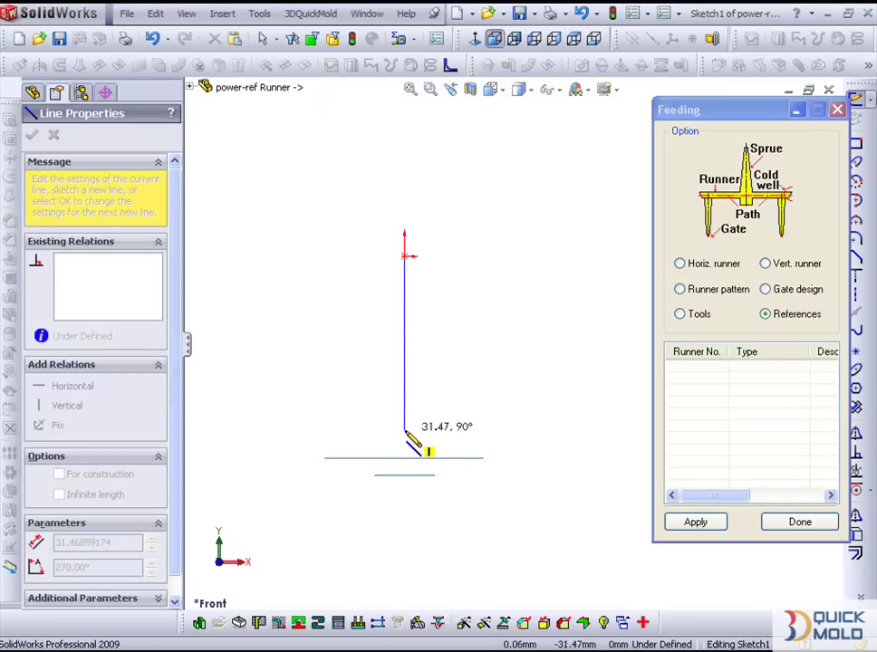
{"action": "left_click", "coordinate": [405, 432]}
{"action": "key", "text": "Escape"}
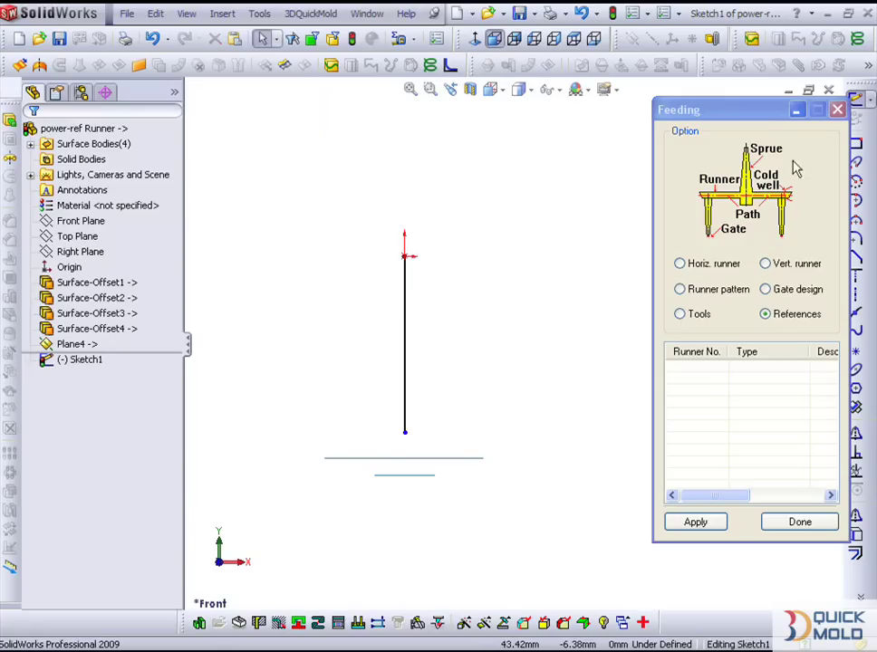
{"action": "left_click_drag", "start_coordinate": [764, 113], "coordinate": [745, 174]}
{"action": "left_click", "coordinate": [789, 118]}
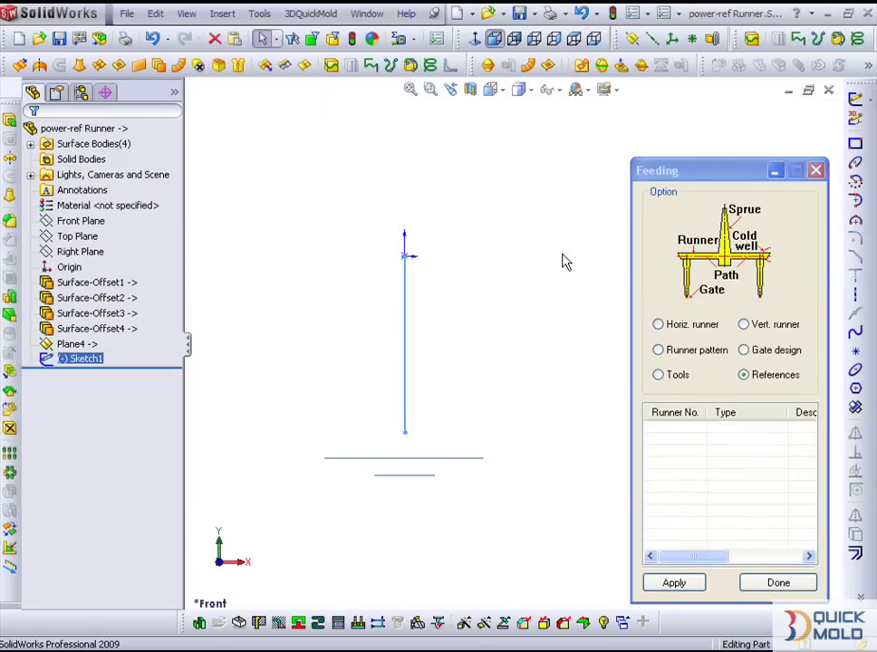
Build Runner-1, a 6 mm circular horizontal runner along Sketch1's vertical line
{"action": "left_click", "coordinate": [660, 326]}
{"action": "left_click", "coordinate": [675, 584]}
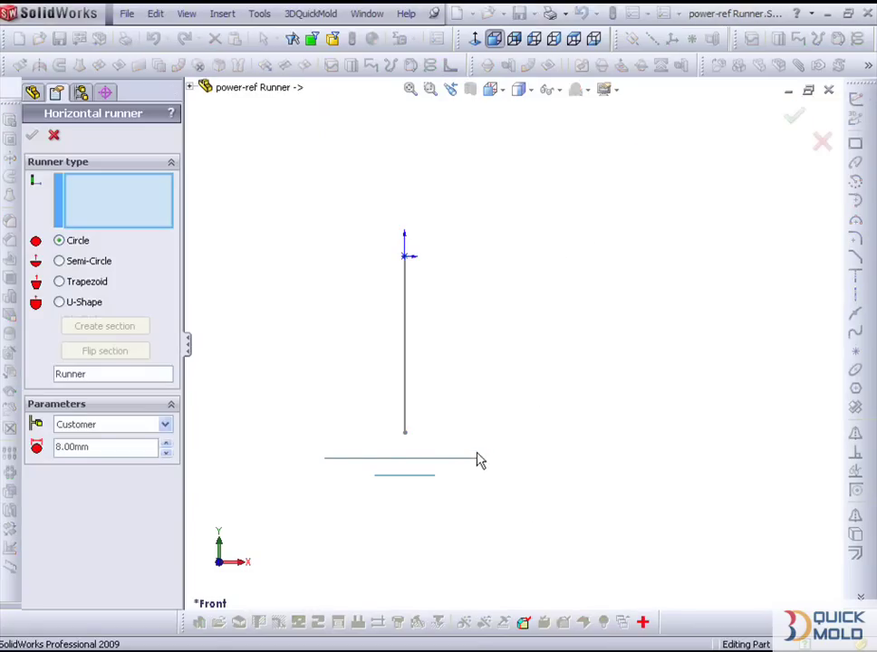
{"action": "middle_click_drag", "start_coordinate": [476, 460], "coordinate": [433, 340]}
{"action": "left_click", "coordinate": [384, 225]}
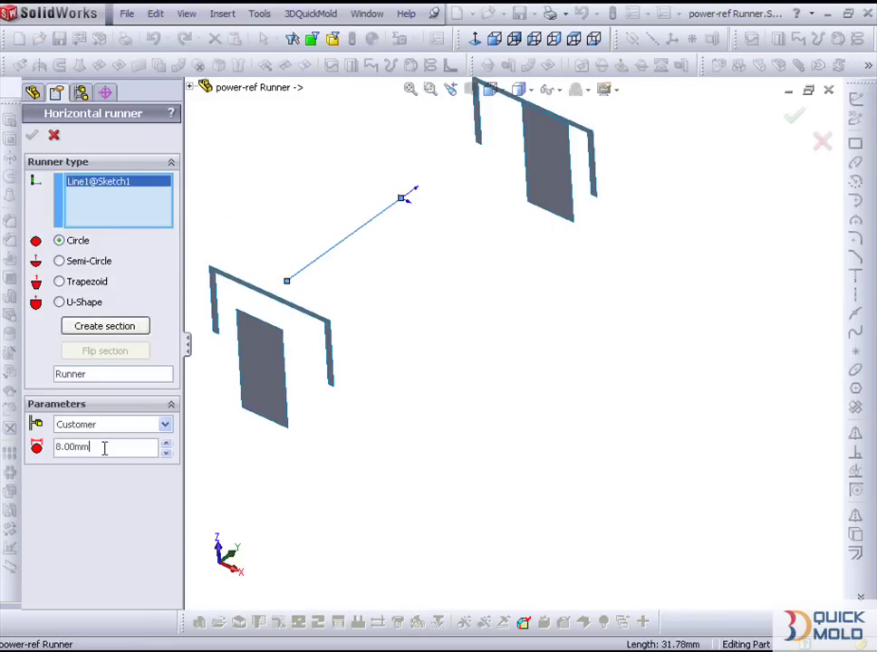
{"action": "left_click", "coordinate": [105, 327]}
{"action": "left_click", "coordinate": [34, 141]}
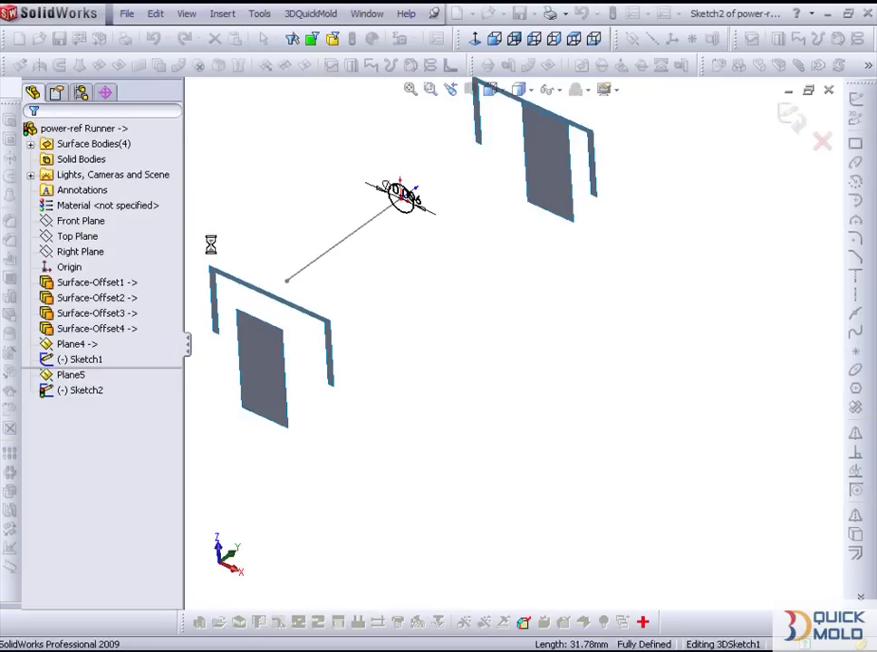
{"action": "scroll", "coordinate": [319, 299], "scroll_direction": "down", "scroll_amount": 5}
{"action": "scroll", "coordinate": [319, 299], "scroll_direction": "down", "scroll_amount": 2}
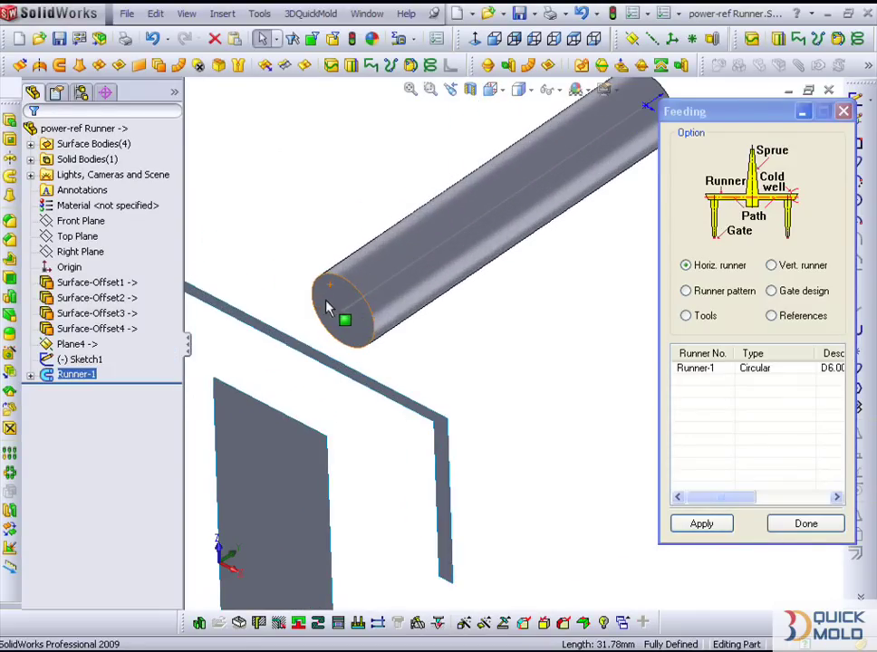
{"action": "left_click", "coordinate": [328, 301]}
Add a Revolve1 cold well on the runner's end face and bring up the gate design settings
{"action": "left_click", "coordinate": [686, 316]}
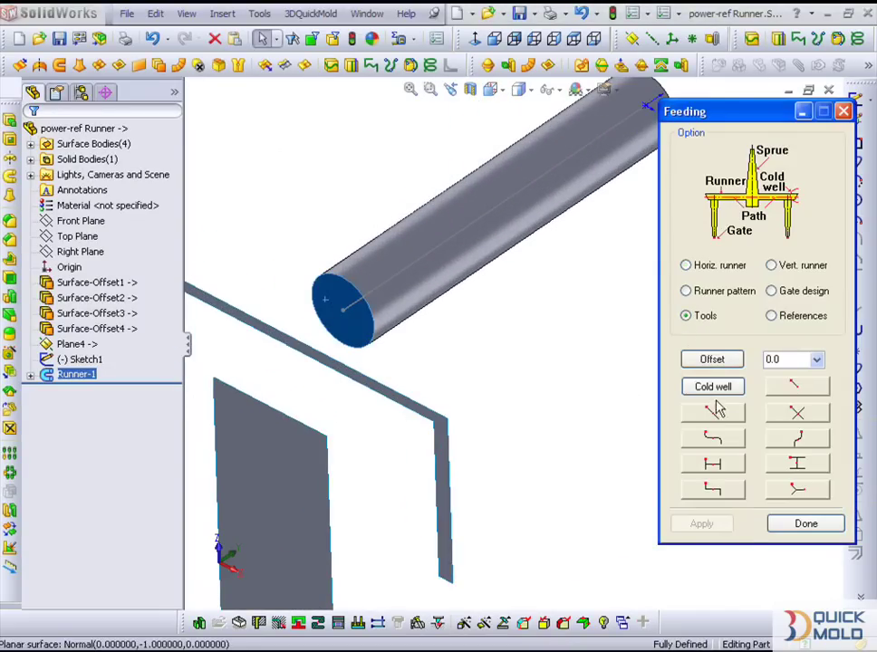
{"action": "left_click", "coordinate": [326, 307]}
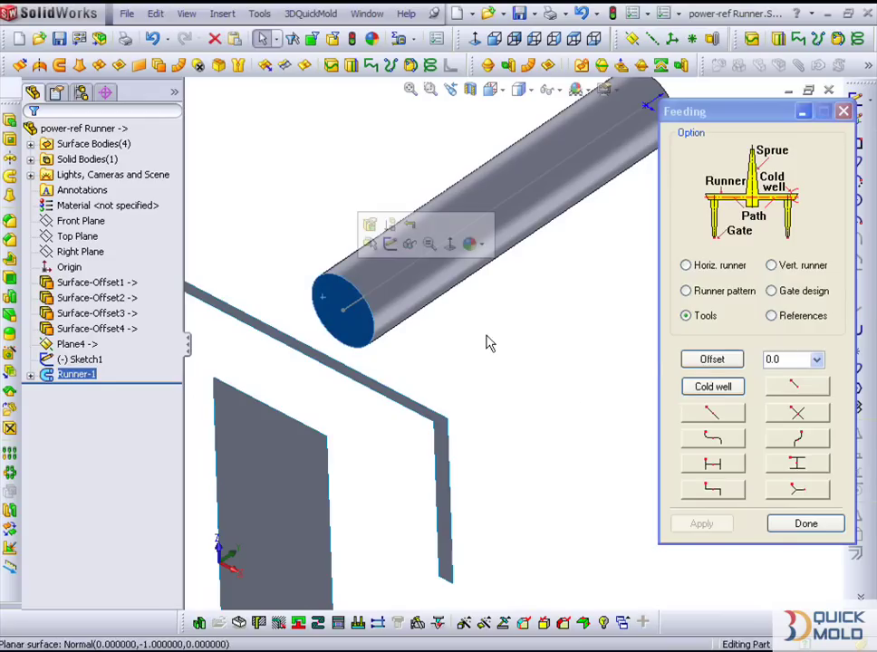
{"action": "left_click", "coordinate": [711, 388]}
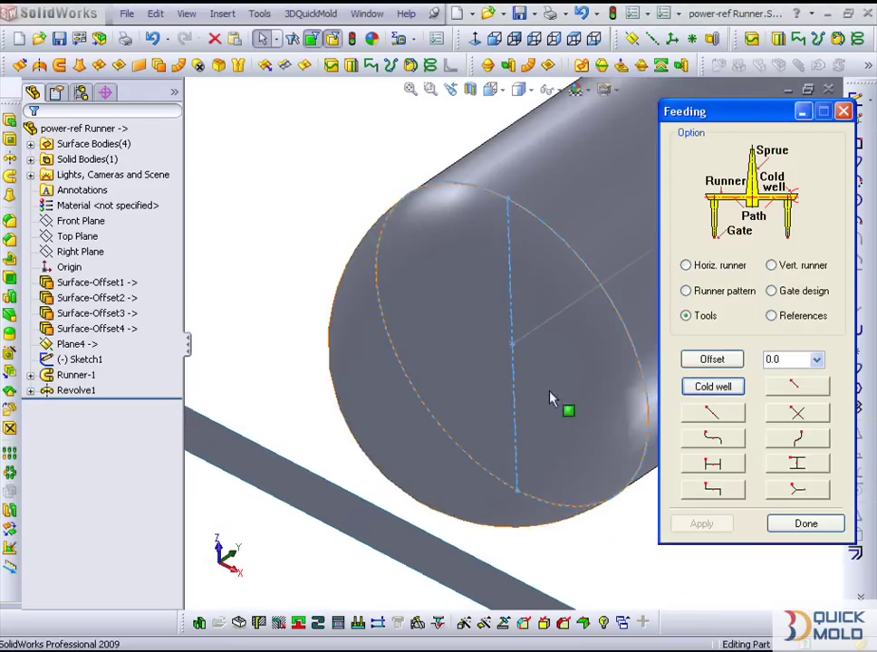
{"action": "middle_click_drag", "start_coordinate": [521, 407], "coordinate": [501, 462]}
{"action": "mouse_move", "coordinate": [520, 420]}
{"action": "middle_mouse_down", "text": "ctrl"}
{"action": "mouse_move", "coordinate": [366, 459]}
{"action": "mouse_move", "coordinate": [411, 440]}
{"action": "mouse_move", "coordinate": [426, 473]}
{"action": "mouse_move", "coordinate": [434, 381]}
{"action": "mouse_move", "coordinate": [421, 407]}
{"action": "mouse_move", "coordinate": [405, 362]}
{"action": "mouse_move", "coordinate": [385, 364]}
{"action": "mouse_move", "coordinate": [402, 384]}
{"action": "mouse_move", "coordinate": [402, 377]}
{"action": "middle_mouse_up", "text": "ctrl"}
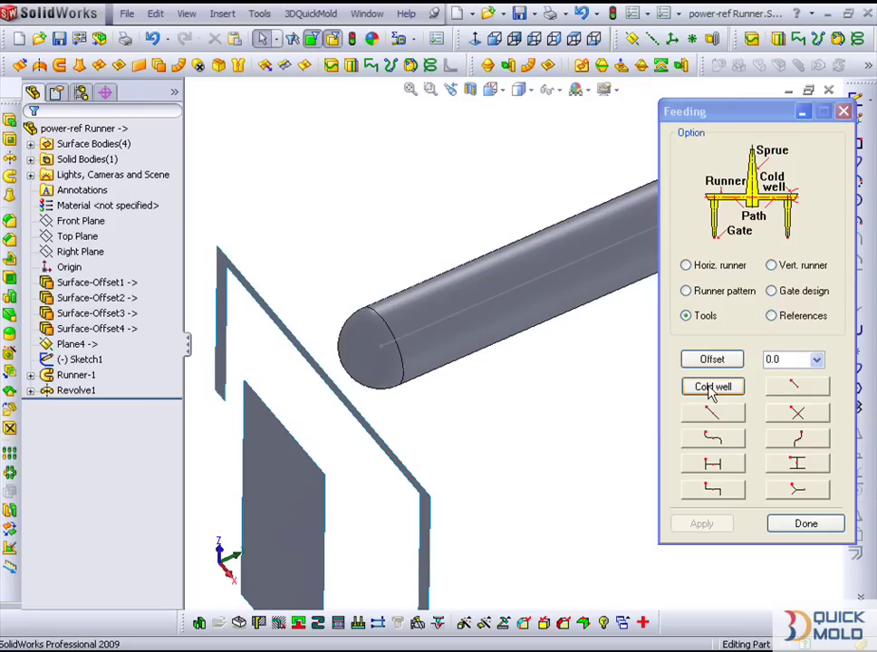
{"action": "left_click", "coordinate": [774, 295]}
{"action": "left_click", "coordinate": [703, 525]}
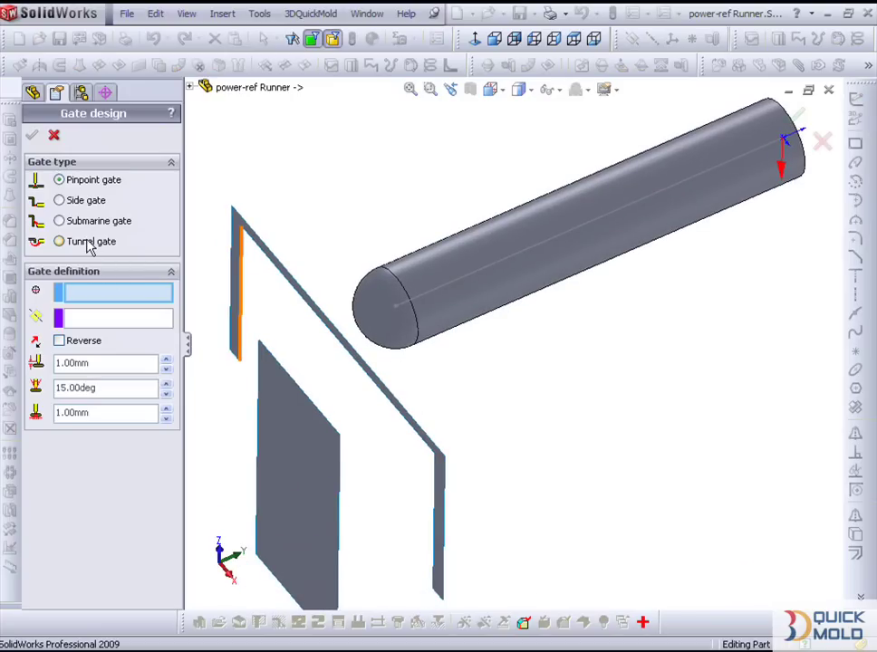
Set up a submarine gate from the runner end point to the part face, direction reversed
{"action": "left_click", "coordinate": [60, 222]}
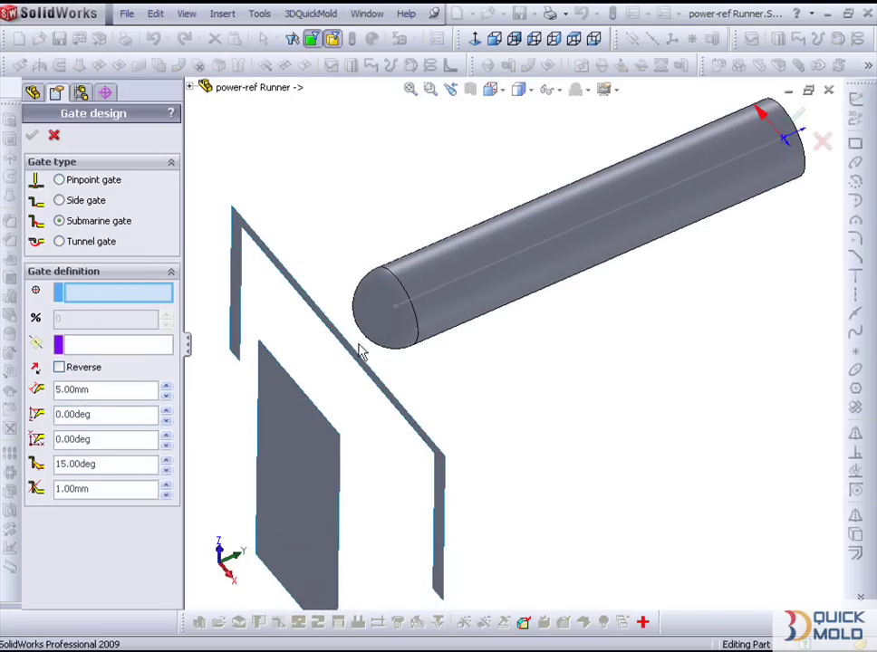
{"action": "left_click", "coordinate": [396, 307]}
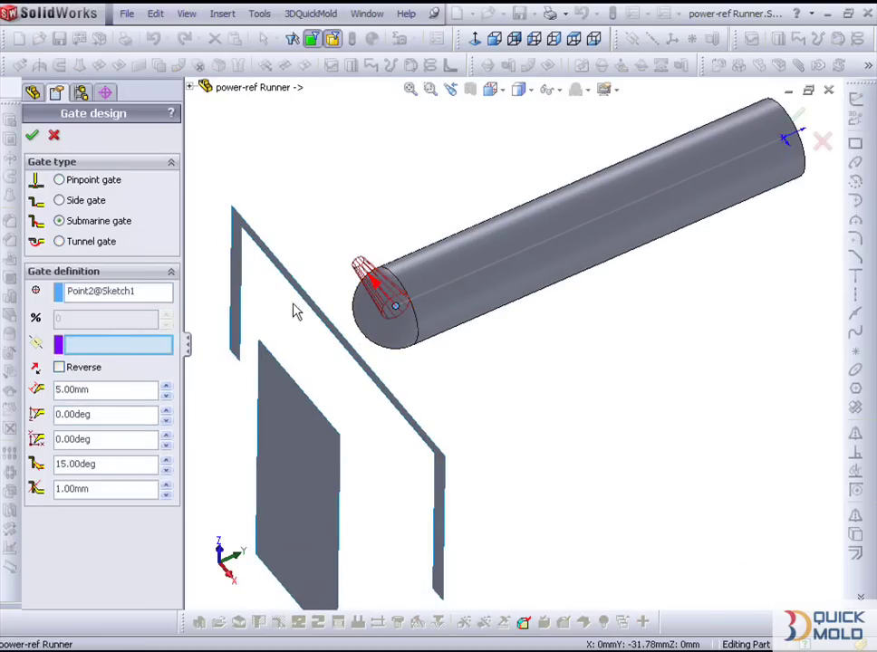
{"action": "scroll", "coordinate": [227, 293], "scroll_direction": "down", "scroll_amount": 2}
{"action": "left_click", "coordinate": [243, 291]}
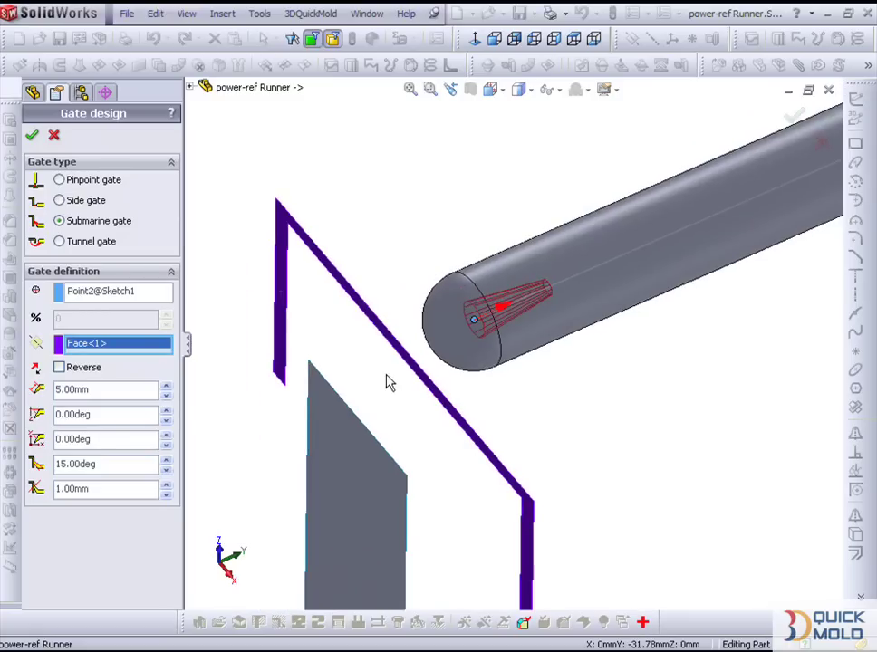
{"action": "left_click", "coordinate": [59, 367]}
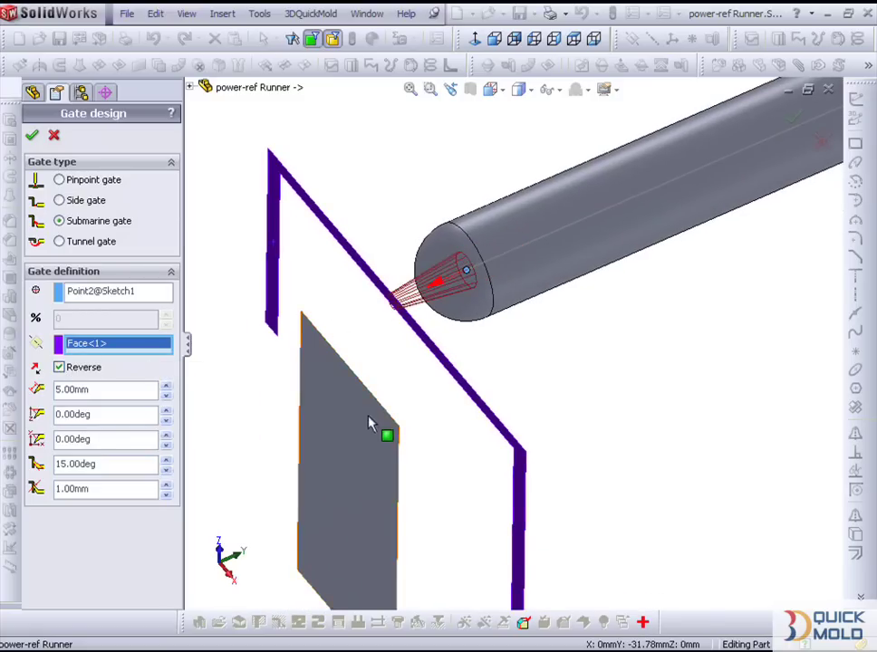
{"action": "middle_click_drag", "start_coordinate": [369, 424], "coordinate": [339, 394], "text": "ctrl"}
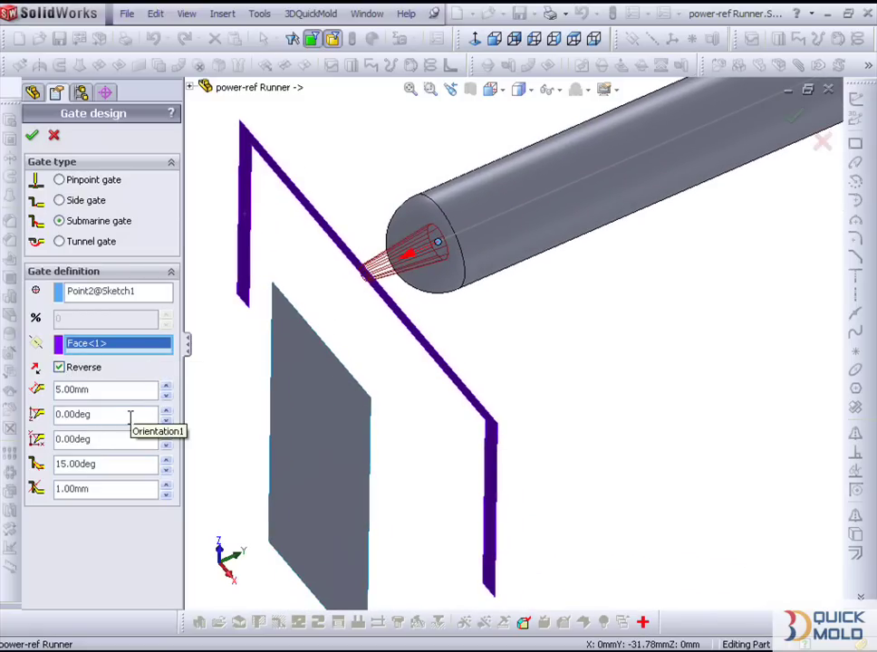
Give the gate a 40° orientation, 10.50 mm length and 0.50 mm tip diameter
{"action": "left_click", "coordinate": [167, 411]}
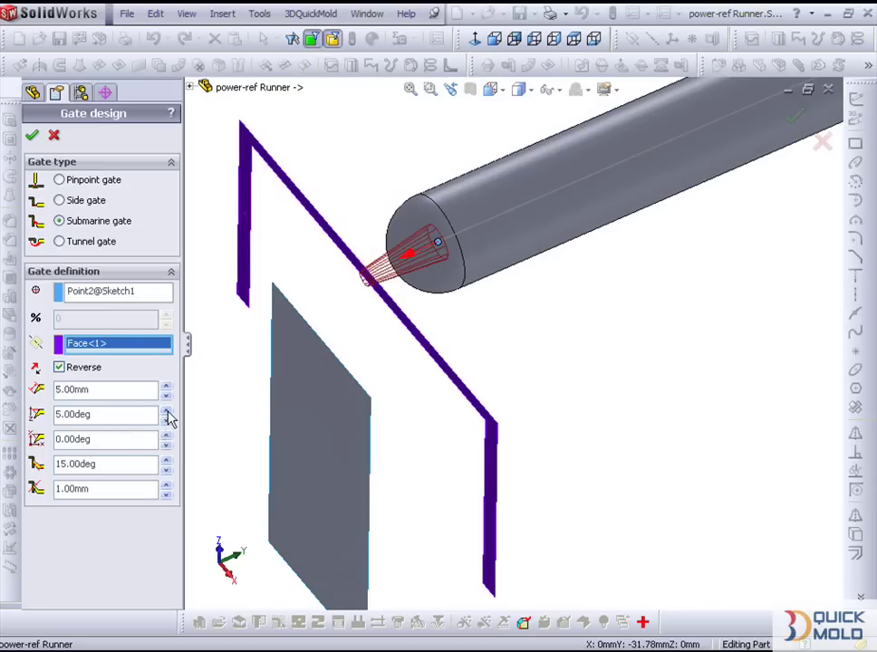
{"action": "left_click", "coordinate": [166, 412]}
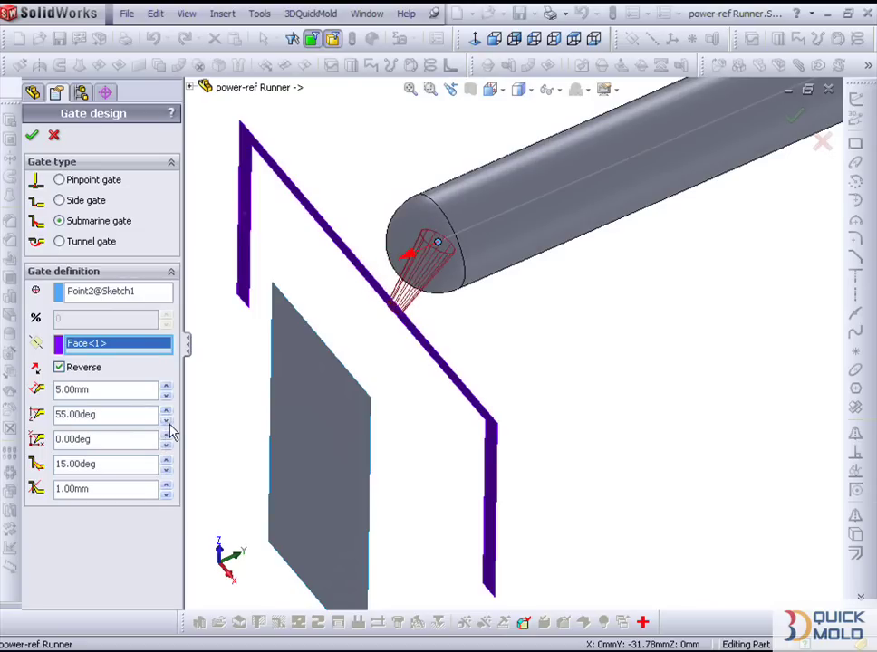
{"action": "left_click", "coordinate": [167, 421]}
{"action": "left_click", "coordinate": [167, 421]}
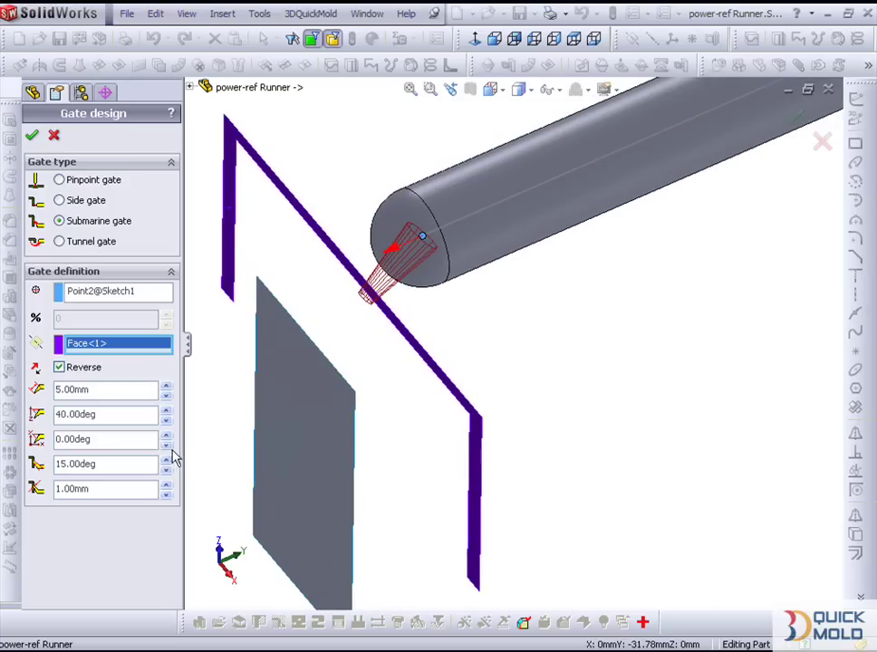
{"action": "left_click", "coordinate": [167, 388]}
{"action": "left_click", "coordinate": [167, 387]}
{"action": "left_click", "coordinate": [167, 387]}
{"action": "left_click", "coordinate": [167, 388]}
{"action": "left_click", "coordinate": [168, 388]}
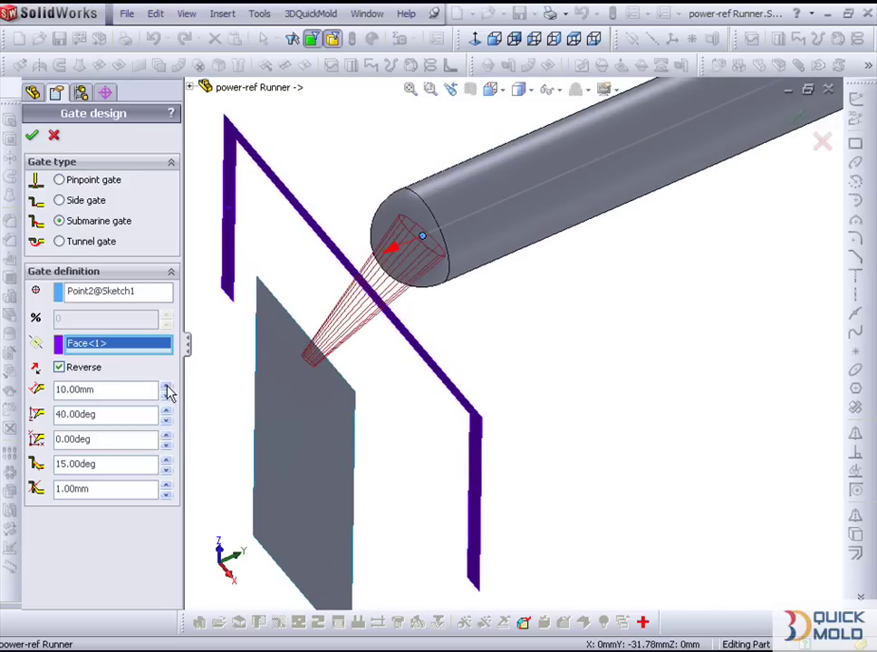
{"action": "left_click", "coordinate": [167, 496]}
{"action": "left_click", "coordinate": [167, 496]}
{"action": "left_click", "coordinate": [167, 496]}
{"action": "left_click", "coordinate": [166, 497]}
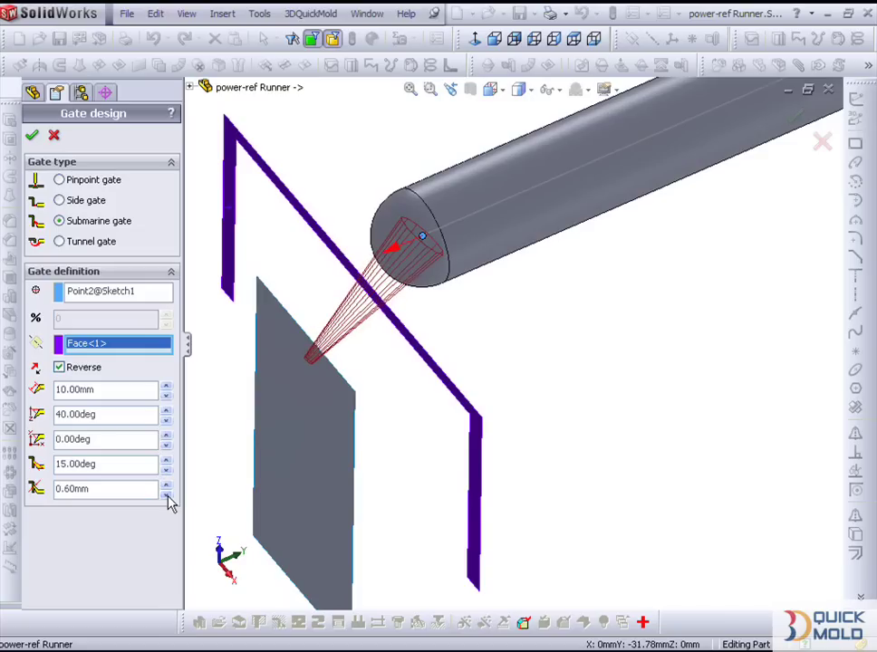
{"action": "left_click", "coordinate": [167, 496]}
{"action": "mouse_move", "coordinate": [294, 474]}
{"action": "middle_mouse_down"}
{"action": "mouse_move", "coordinate": [298, 448]}
{"action": "mouse_move", "coordinate": [288, 458]}
{"action": "mouse_move", "coordinate": [208, 432]}
{"action": "middle_mouse_up"}
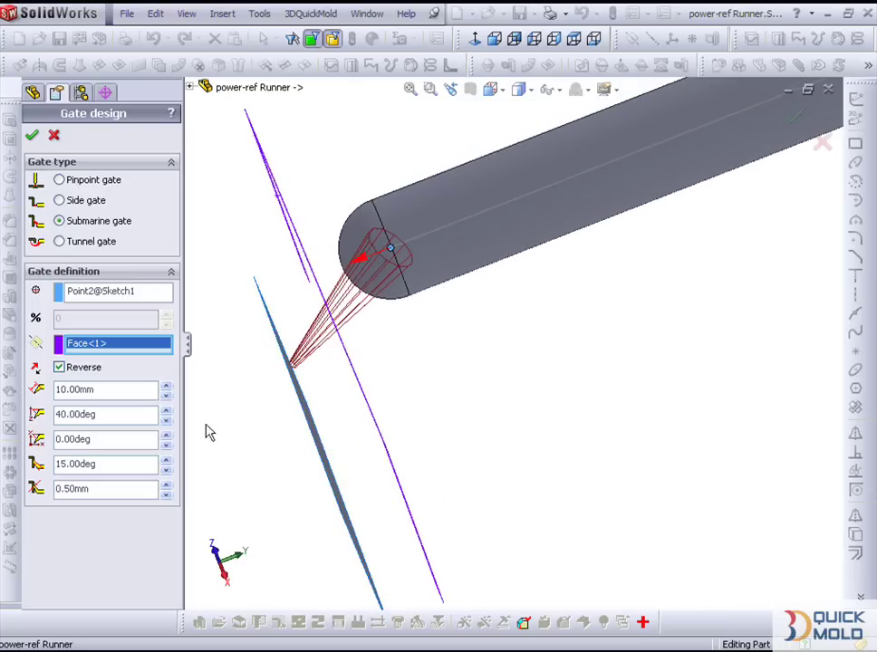
{"action": "left_click", "coordinate": [167, 386]}
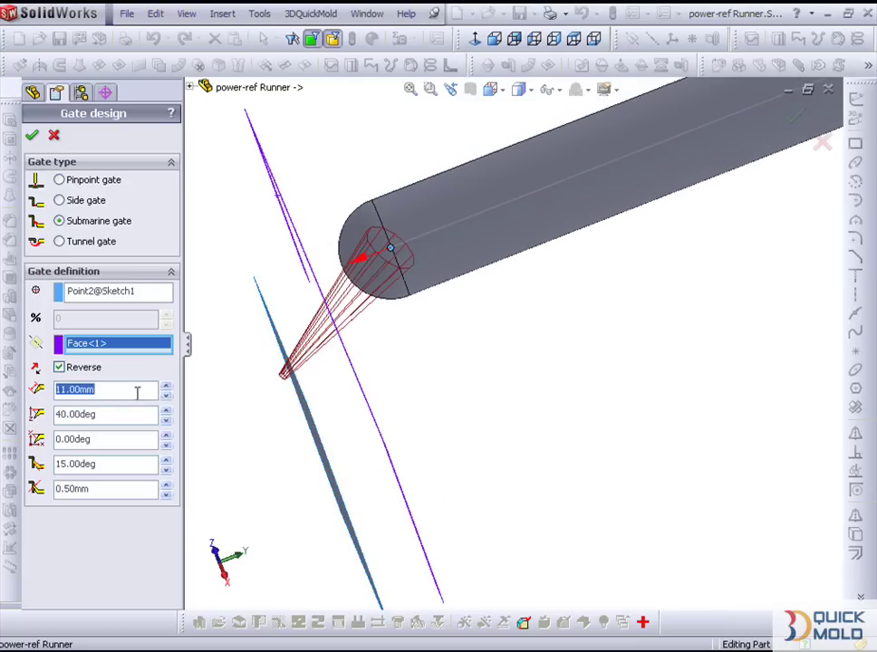
{"action": "type", "text": "10.5"}
{"action": "key", "text": "Return"}
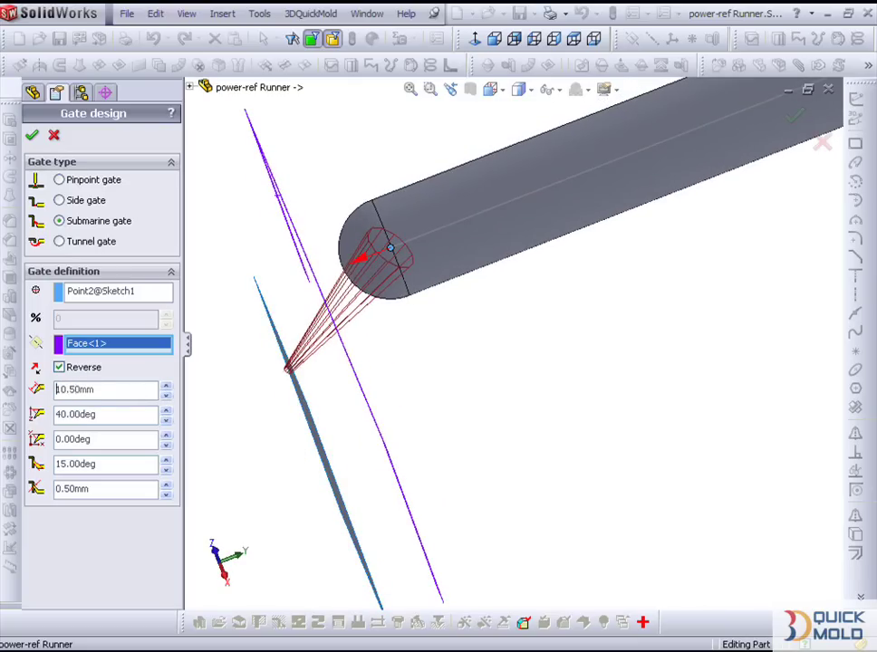
Create the submarine gate Extrude1 and select Top Plane
{"action": "mouse_move", "coordinate": [367, 372]}
{"action": "middle_mouse_down"}
{"action": "mouse_move", "coordinate": [379, 293]}
{"action": "mouse_move", "coordinate": [357, 294]}
{"action": "mouse_move", "coordinate": [383, 290]}
{"action": "mouse_move", "coordinate": [394, 328]}
{"action": "middle_mouse_up"}
{"action": "scroll", "coordinate": [385, 358], "scroll_direction": "up", "scroll_amount": 3}
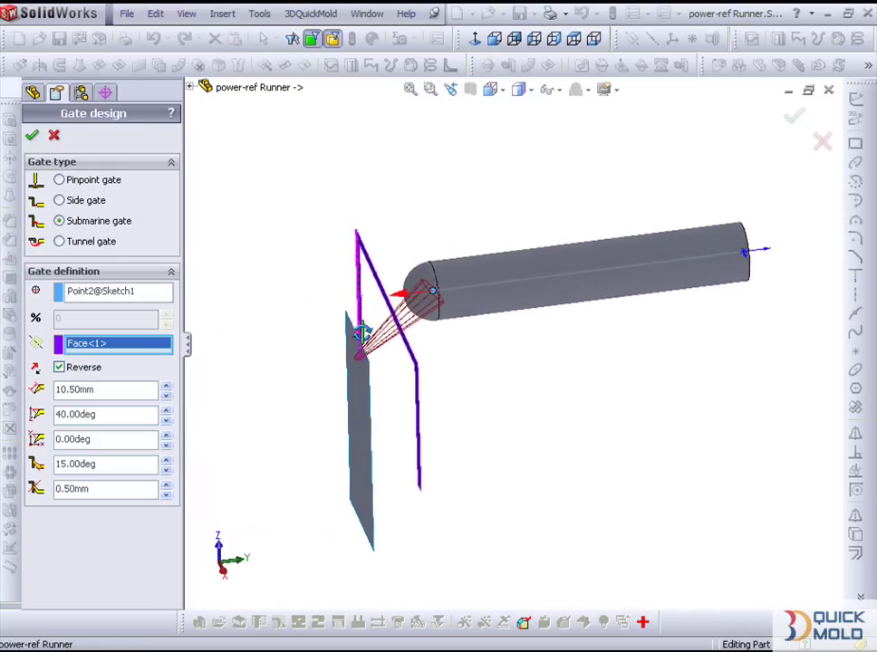
{"action": "left_click", "coordinate": [31, 135]}
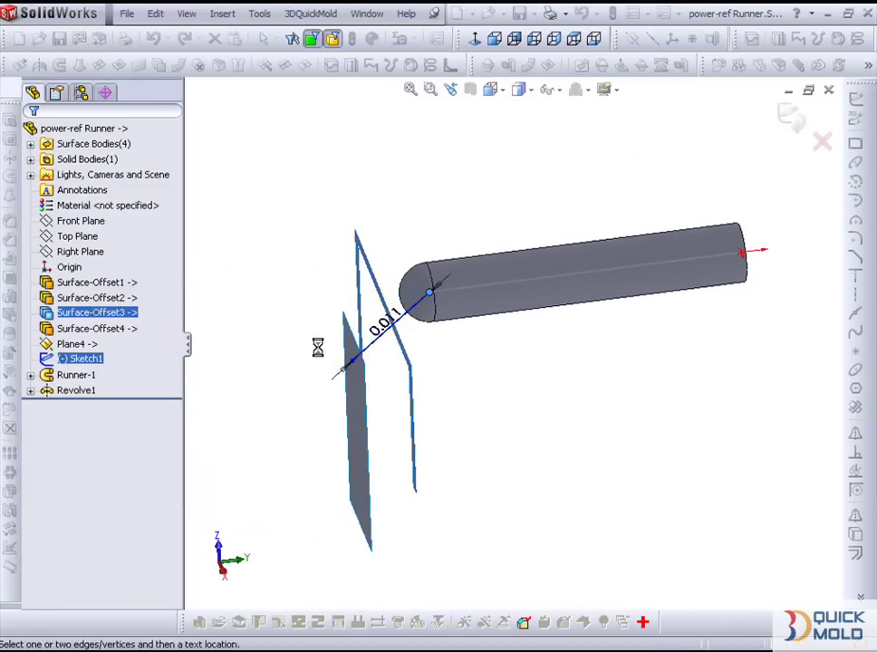
{"action": "mouse_move", "coordinate": [459, 362]}
{"action": "middle_mouse_down"}
{"action": "mouse_move", "coordinate": [442, 389]}
{"action": "mouse_move", "coordinate": [360, 395]}
{"action": "mouse_move", "coordinate": [415, 420]}
{"action": "middle_mouse_up"}
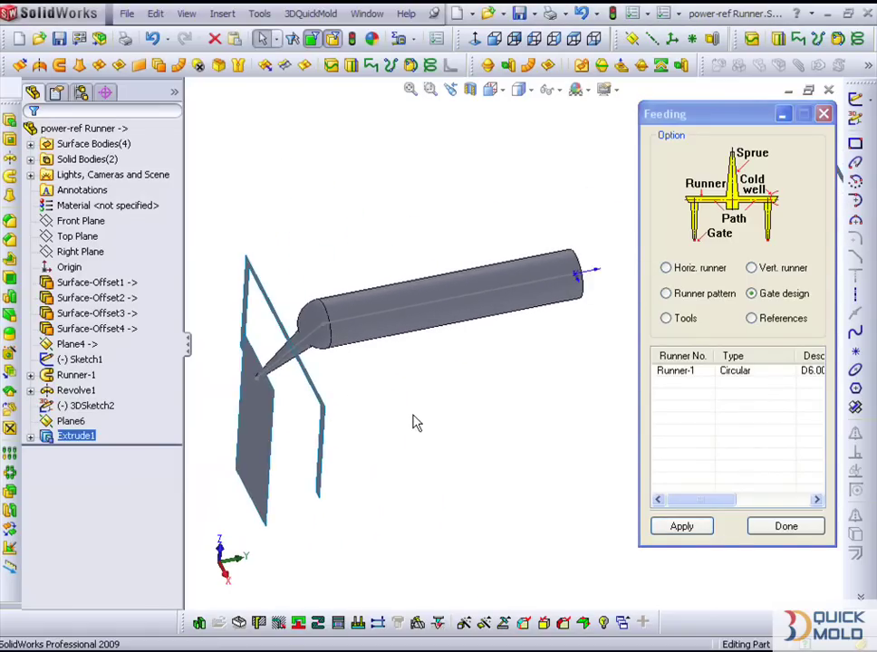
{"action": "scroll", "coordinate": [476, 421], "scroll_direction": "up", "scroll_amount": 2}
{"action": "middle_click_drag", "start_coordinate": [476, 420], "coordinate": [415, 407]}
{"action": "left_click", "coordinate": [78, 235]}
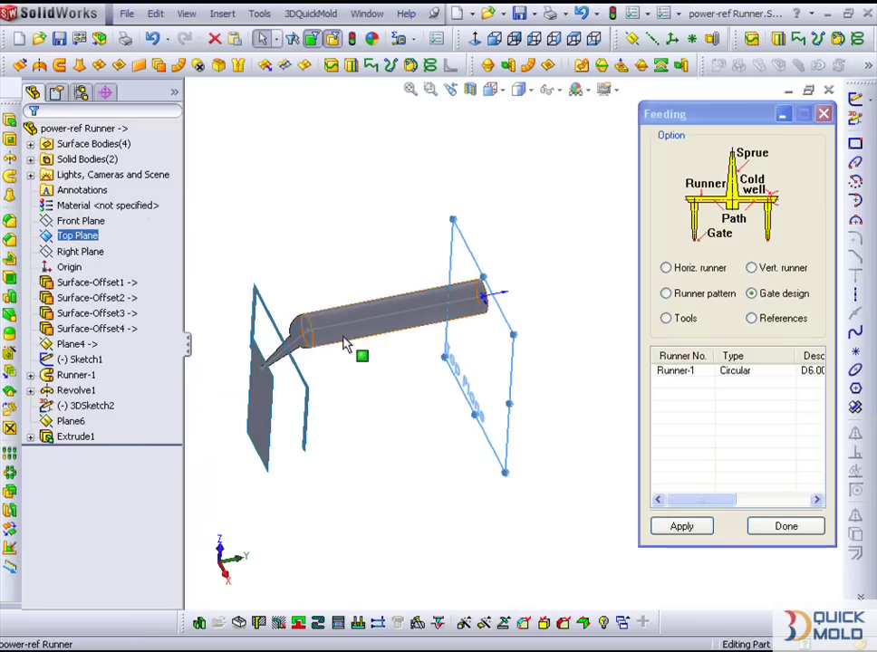
Mirror the Revolve1 cold well and Extrude1 gate bodies across Top Plane
{"action": "left_click", "coordinate": [222, 12]}
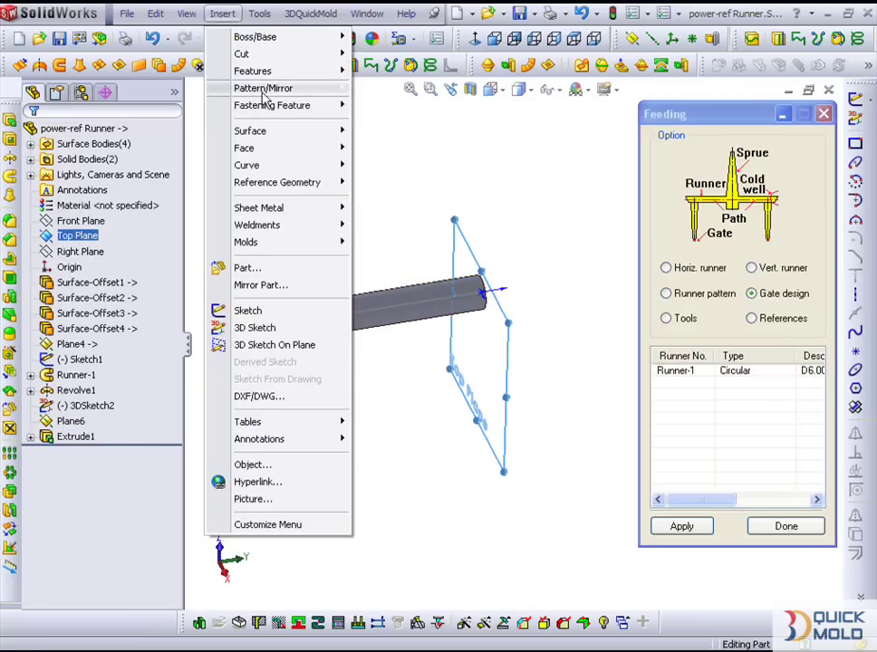
{"action": "mouse_move", "coordinate": [263, 88]}
{"action": "left_click", "coordinate": [376, 122]}
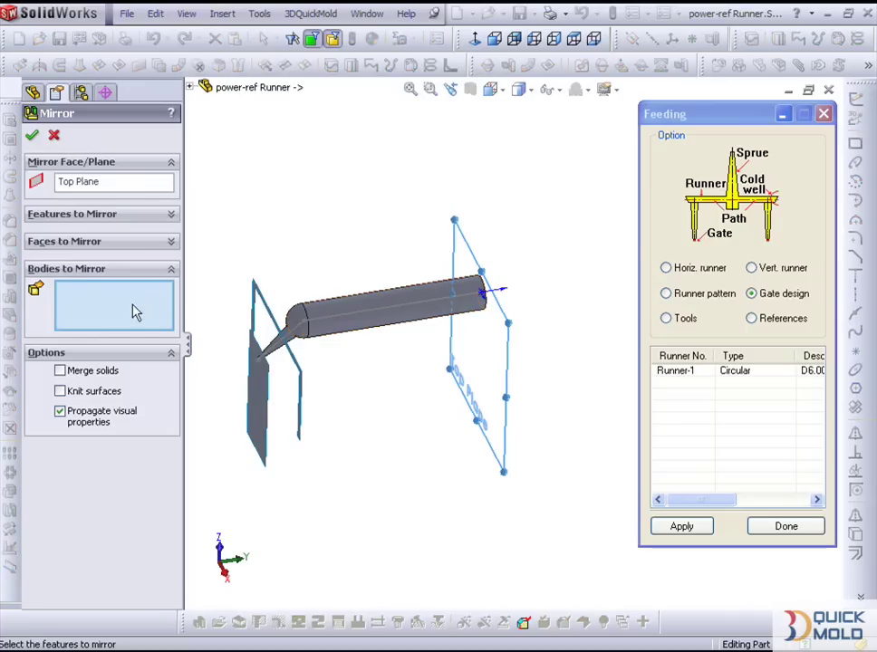
{"action": "left_click", "coordinate": [299, 335]}
{"action": "left_click", "coordinate": [290, 344]}
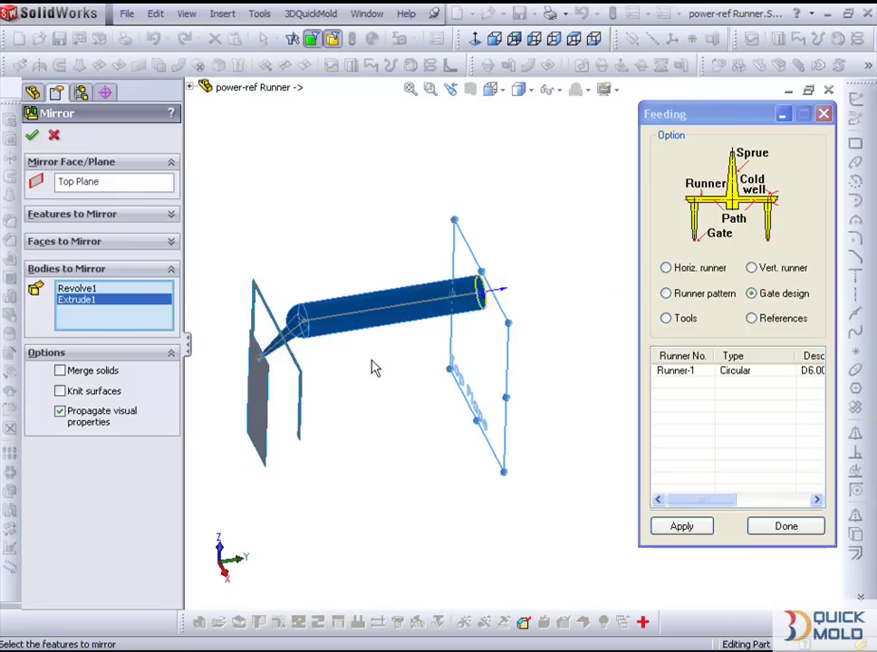
{"action": "scroll", "coordinate": [455, 360], "scroll_direction": "up", "scroll_amount": 2}
{"action": "middle_click_drag", "start_coordinate": [455, 360], "coordinate": [344, 343], "text": "ctrl"}
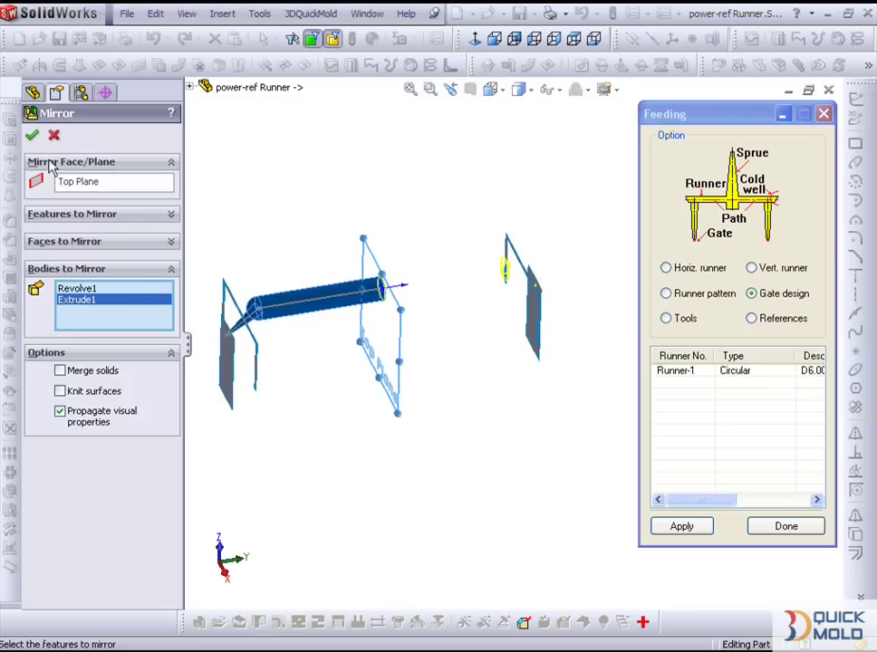
{"action": "left_click", "coordinate": [34, 135]}
Start a vertical runner from the Feeding panel
{"action": "scroll", "coordinate": [385, 312], "scroll_direction": "down", "scroll_amount": 2}
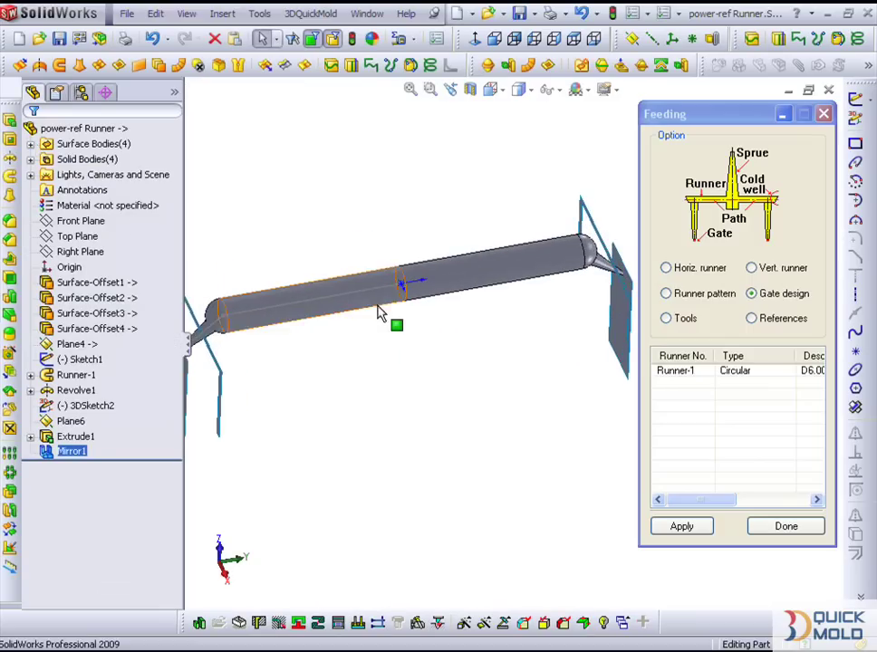
{"action": "scroll", "coordinate": [387, 311], "scroll_direction": "down", "scroll_amount": 2}
{"action": "left_click", "coordinate": [751, 270]}
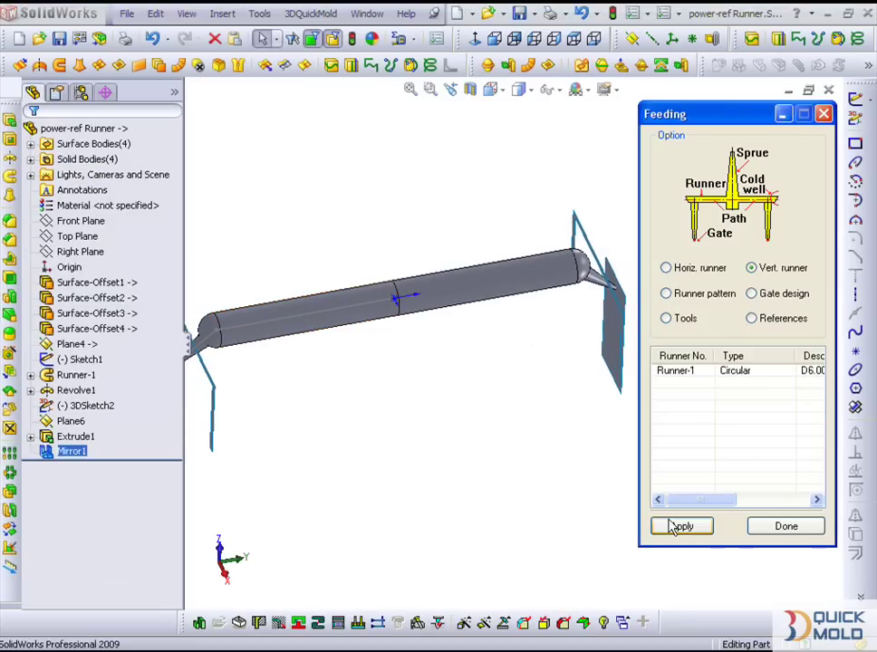
{"action": "left_click", "coordinate": [673, 528]}
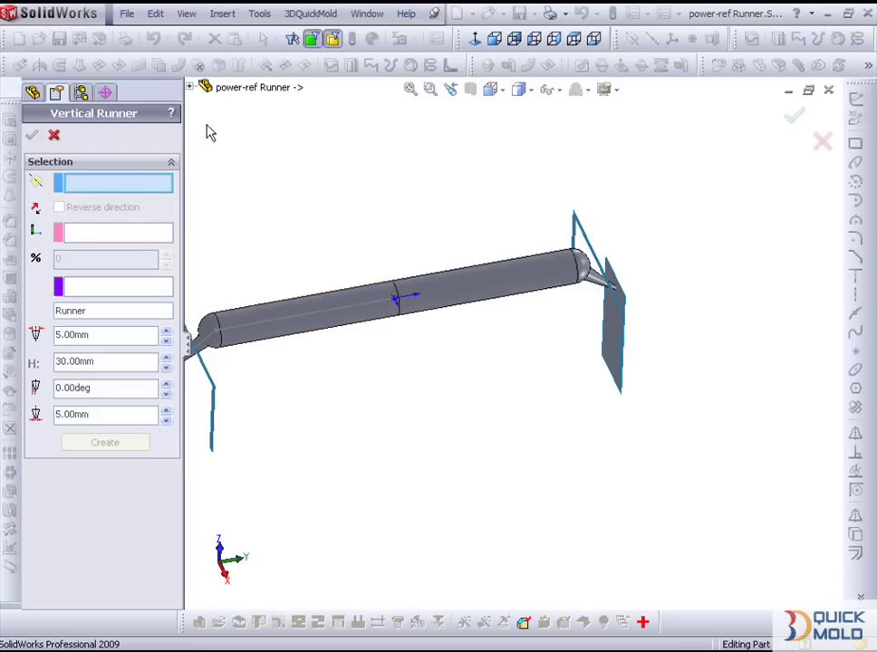
Place the vertical runner on Front Plane at the origin with a 6.5 mm diameter
{"action": "left_click", "coordinate": [206, 87]}
{"action": "left_click", "coordinate": [258, 180]}
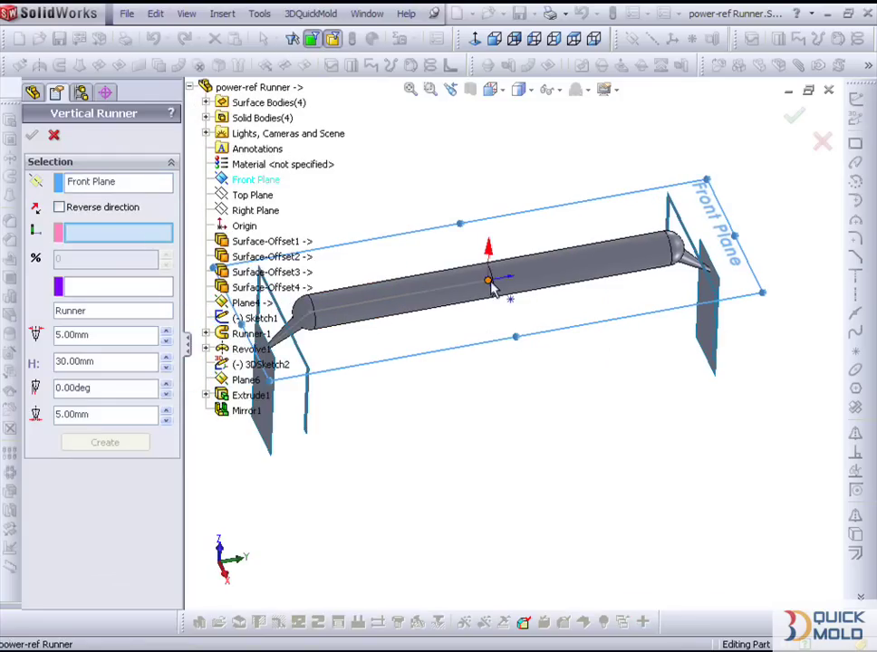
{"action": "left_click", "coordinate": [488, 282]}
{"action": "scroll", "coordinate": [485, 313], "scroll_direction": "up", "scroll_amount": 2}
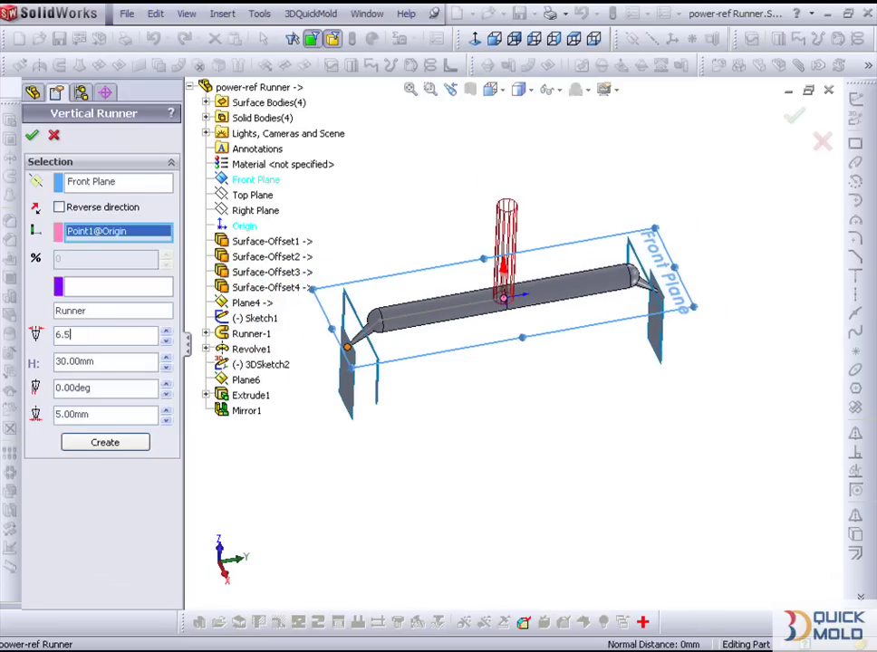
{"action": "key", "text": "Return"}
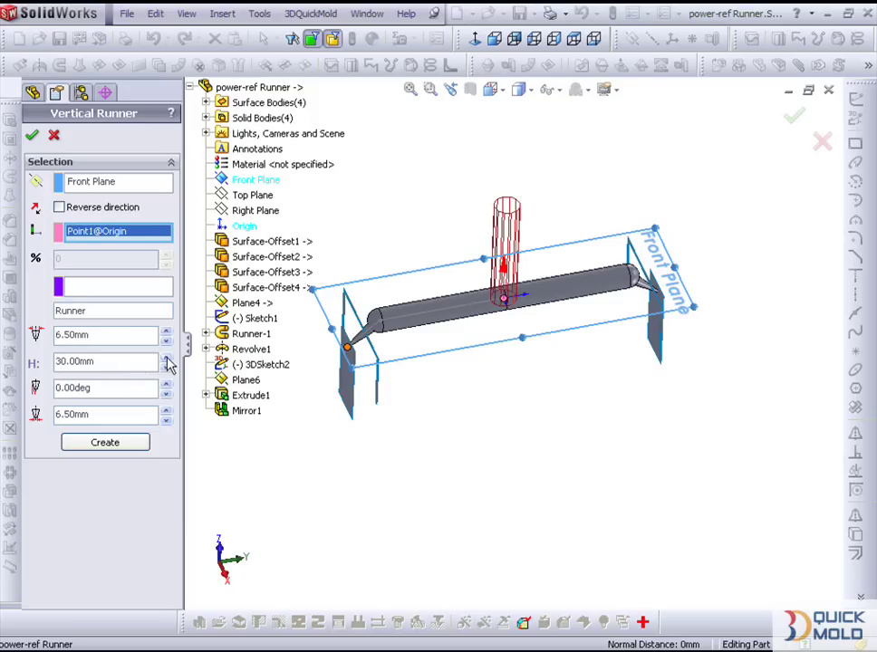
Give the vertical runner a 2.5° draft and create Runner-2
{"action": "left_click", "coordinate": [167, 389]}
{"action": "left_click", "coordinate": [166, 390]}
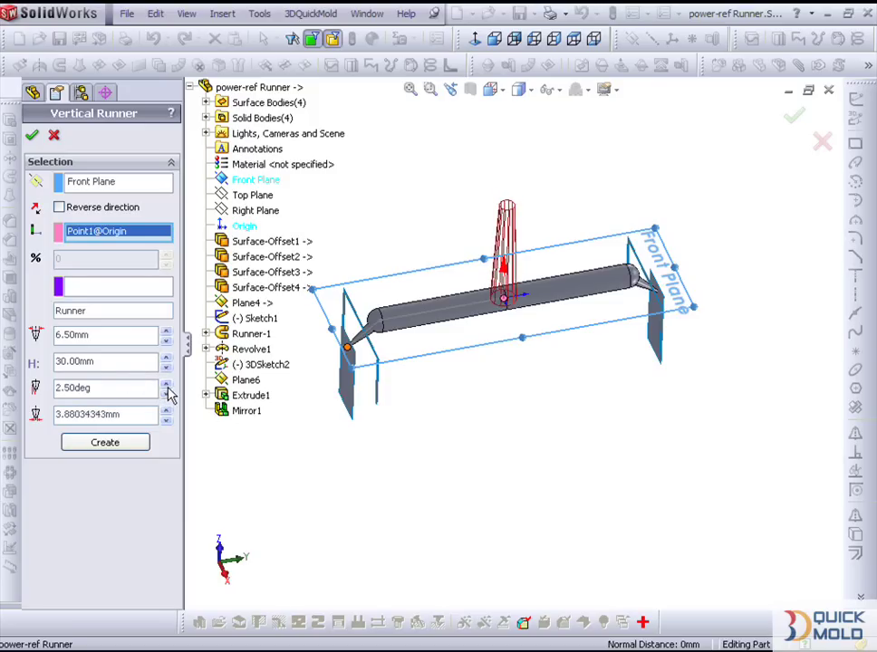
{"action": "mouse_move", "coordinate": [426, 362]}
{"action": "middle_mouse_down"}
{"action": "mouse_move", "coordinate": [444, 366]}
{"action": "mouse_move", "coordinate": [432, 356]}
{"action": "middle_mouse_up"}
{"action": "left_click", "coordinate": [32, 134]}
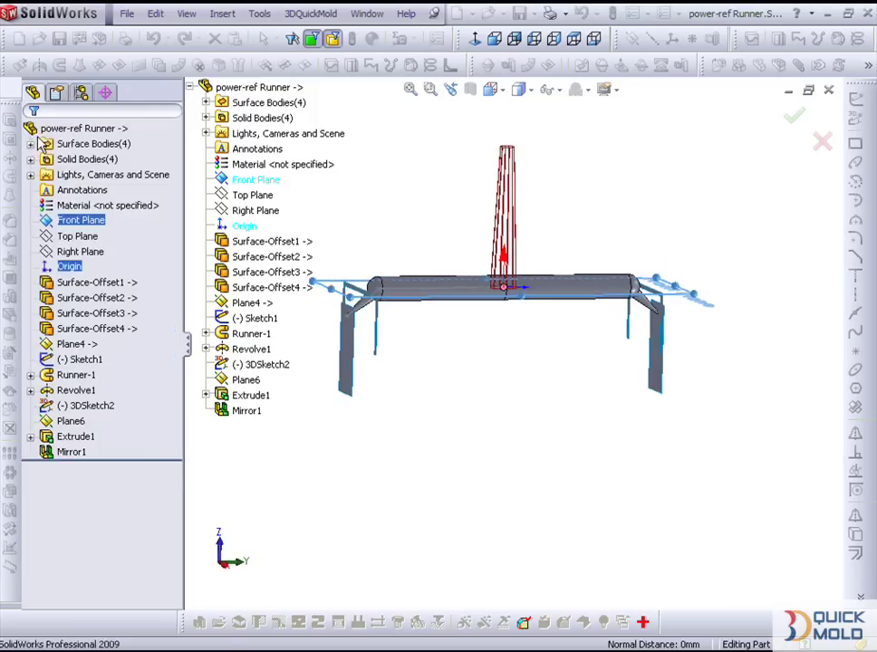
{"action": "scroll", "coordinate": [427, 337], "scroll_direction": "down", "scroll_amount": 3}
{"action": "scroll", "coordinate": [444, 328], "scroll_direction": "down", "scroll_amount": 3}
{"action": "mouse_move", "coordinate": [443, 328]}
{"action": "middle_mouse_down"}
{"action": "mouse_move", "coordinate": [469, 337]}
{"action": "mouse_move", "coordinate": [469, 269]}
{"action": "mouse_move", "coordinate": [470, 342]}
{"action": "middle_mouse_up"}
Sketch on the vertical runner's end face and extrude it 1 mm as a cold well (Extrude3)
{"action": "left_click", "coordinate": [470, 331]}
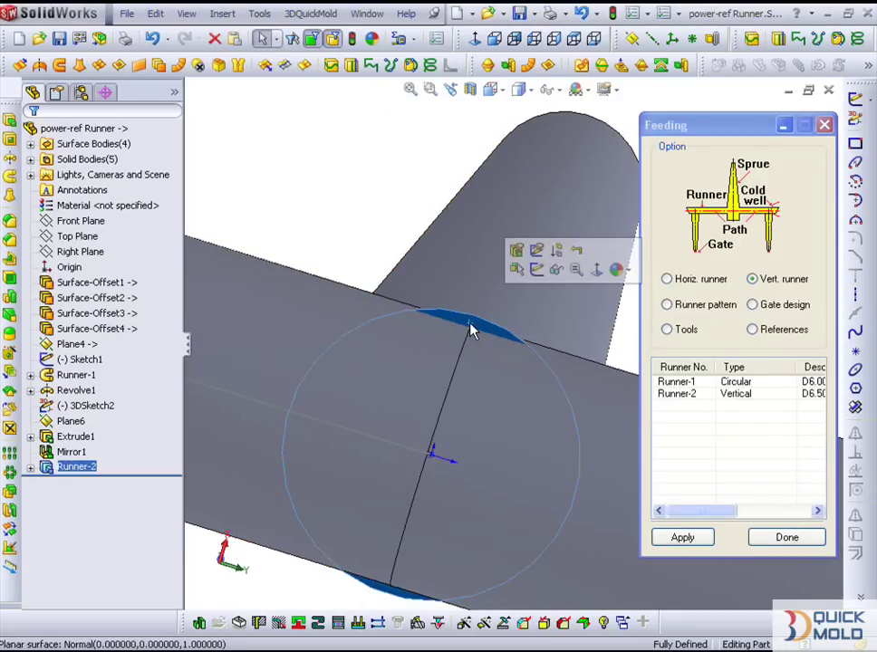
{"action": "left_click", "coordinate": [534, 273]}
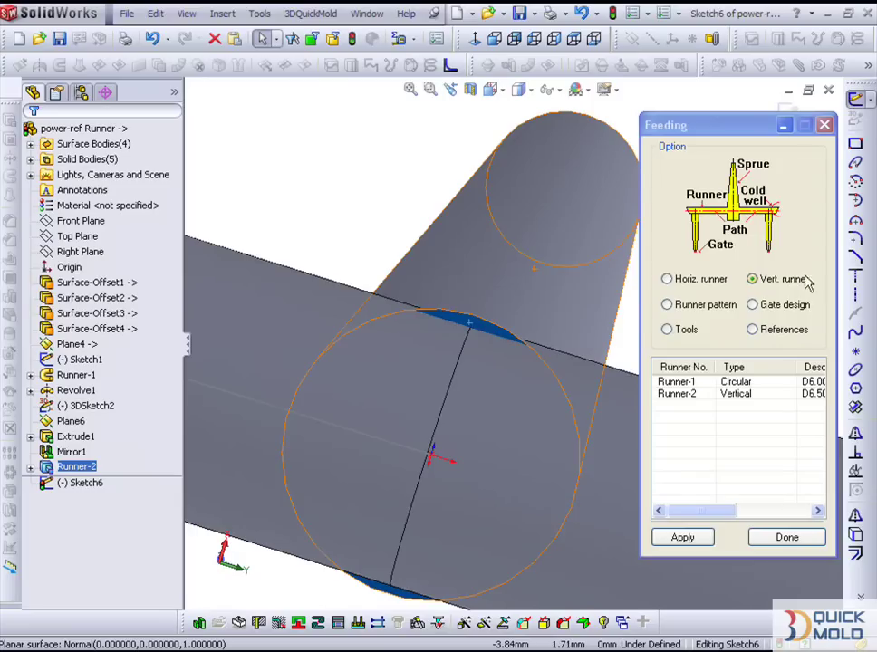
{"action": "left_click", "coordinate": [11, 136]}
{"action": "mouse_move", "coordinate": [272, 335]}
{"action": "middle_mouse_down"}
{"action": "mouse_move", "coordinate": [427, 342]}
{"action": "mouse_move", "coordinate": [405, 459]}
{"action": "middle_mouse_up"}
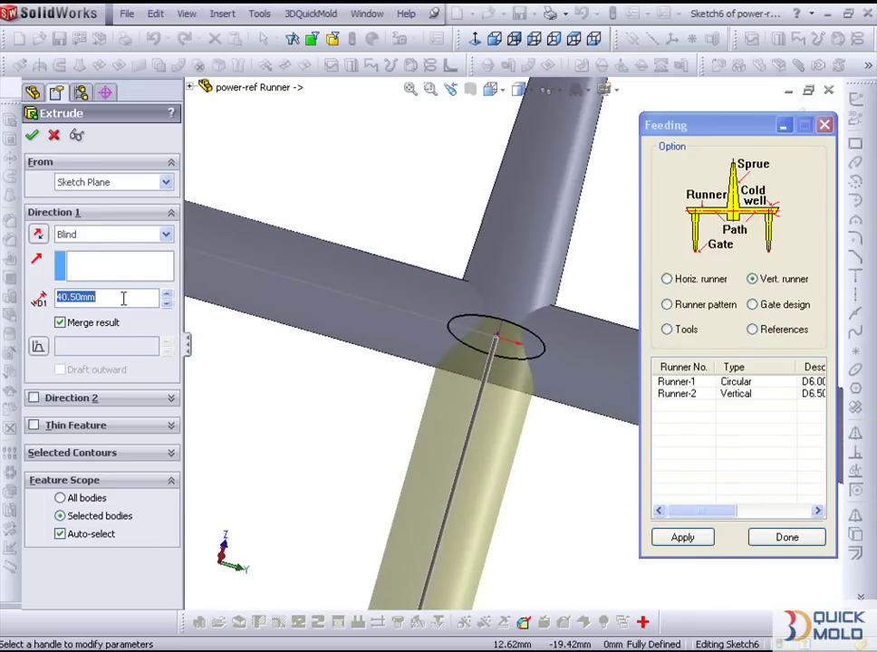
{"action": "type", "text": "1"}
{"action": "key", "text": "Return"}
{"action": "key", "text": "Return"}
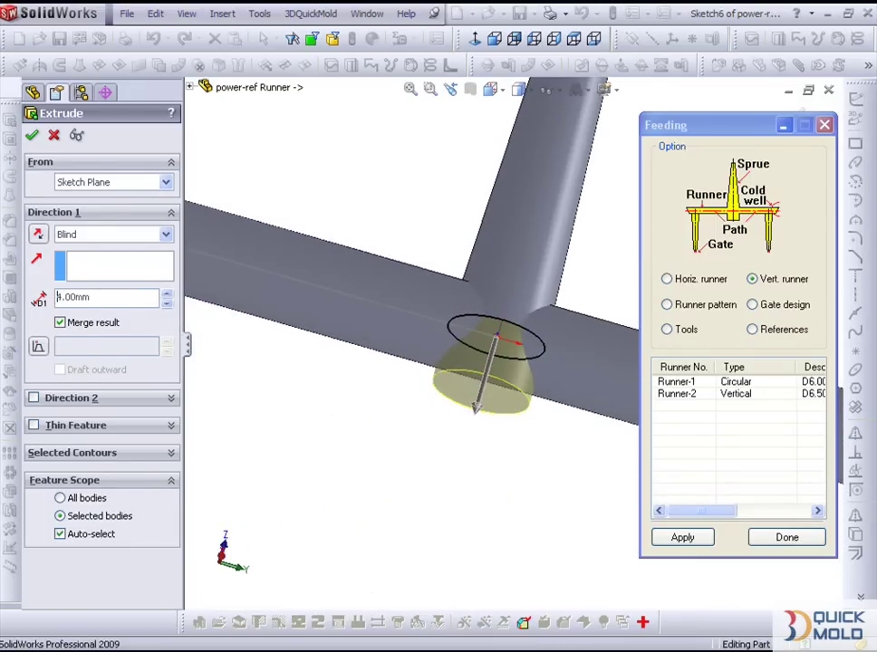
{"action": "mouse_move", "coordinate": [245, 355]}
{"action": "middle_mouse_down"}
{"action": "mouse_move", "coordinate": [355, 447]}
{"action": "mouse_move", "coordinate": [357, 549]}
{"action": "middle_mouse_up"}
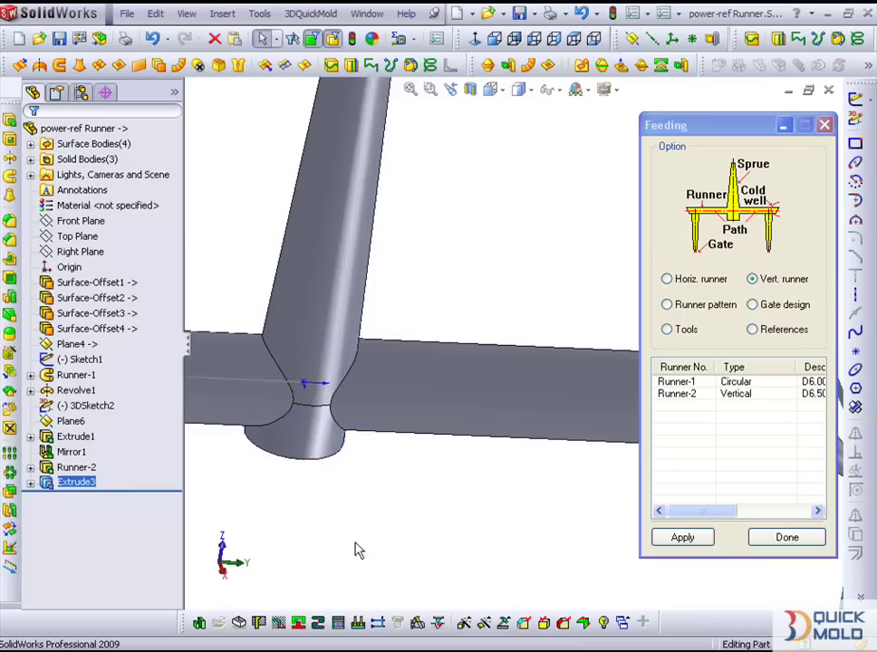
{"action": "scroll", "coordinate": [409, 464], "scroll_direction": "down", "scroll_amount": 3}
{"action": "scroll", "coordinate": [460, 413], "scroll_direction": "down", "scroll_amount": 2}
{"action": "scroll", "coordinate": [460, 413], "scroll_direction": "down", "scroll_amount": 2}
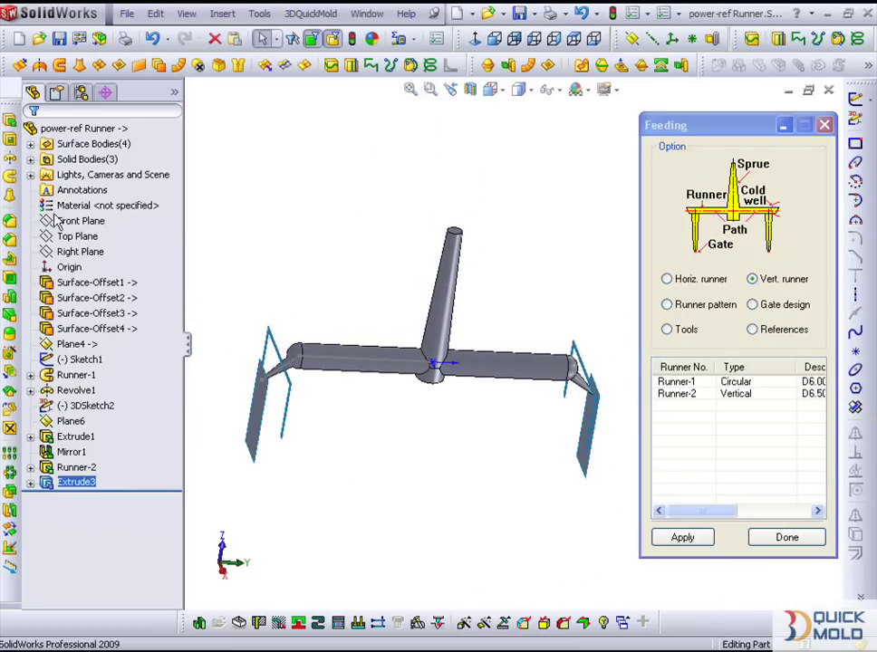
Combine the three runner solid bodies into a single body, Combine1
{"action": "left_click", "coordinate": [30, 159]}
{"action": "left_click", "coordinate": [90, 173]}
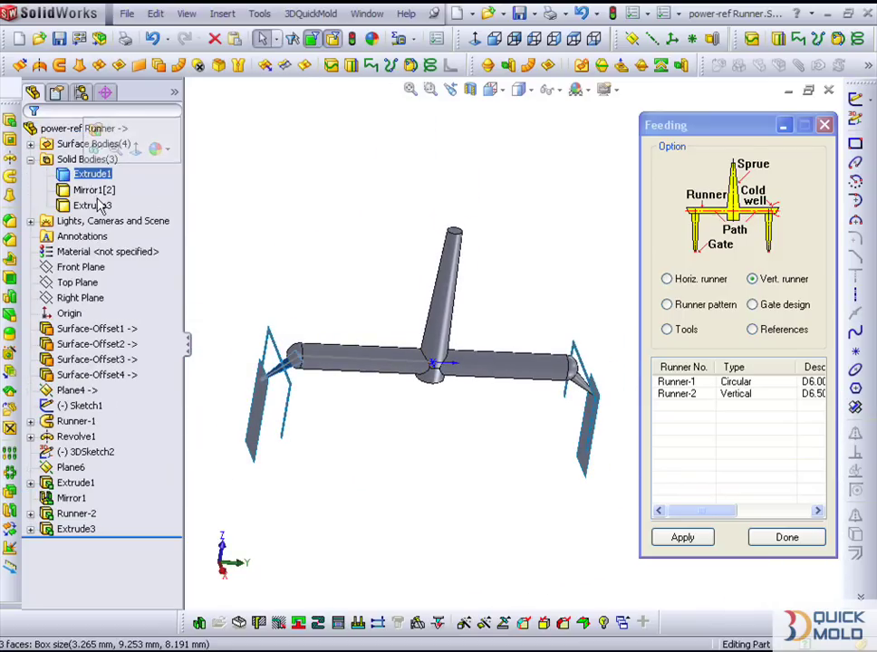
{"action": "left_click", "coordinate": [90, 205], "text": "shift"}
{"action": "right_click", "coordinate": [90, 205]}
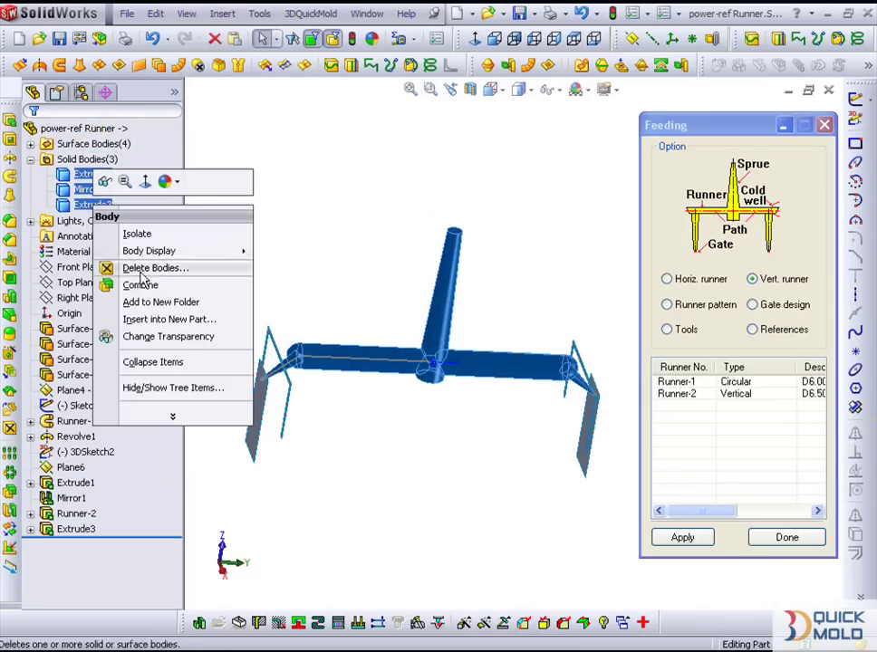
{"action": "left_click", "coordinate": [136, 283]}
{"action": "left_click", "coordinate": [31, 135]}
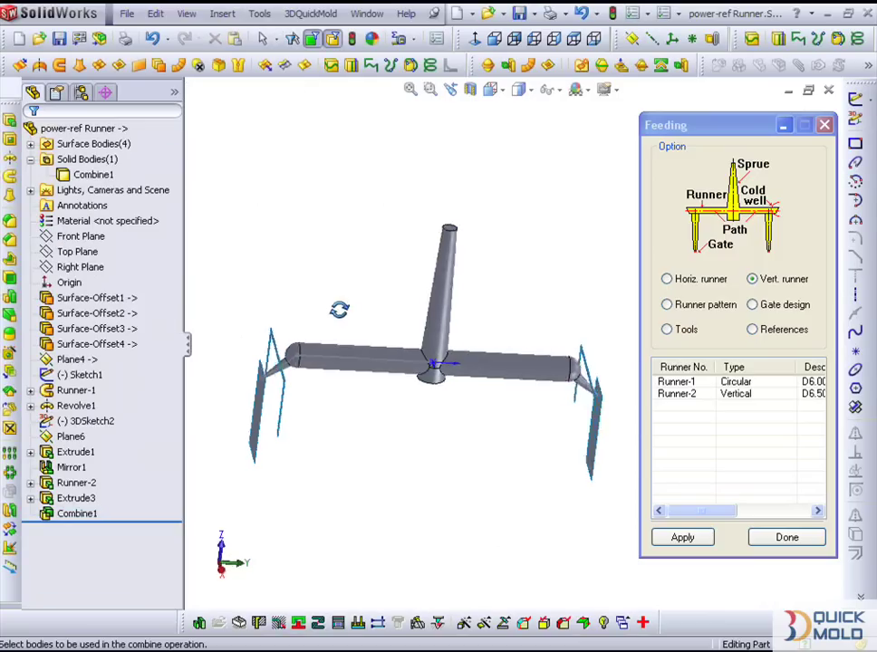
Hide the four Surface-Offset bodies and close the Feeding panel
{"action": "left_click", "coordinate": [30, 144]}
{"action": "left_click", "coordinate": [91, 159]}
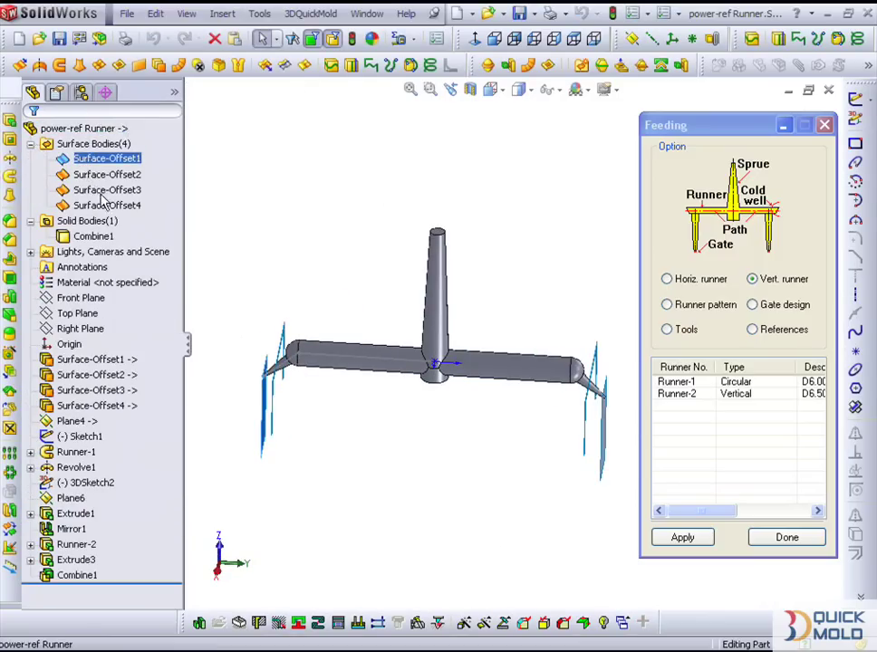
{"action": "left_click", "coordinate": [102, 205], "text": "shift"}
{"action": "right_click", "coordinate": [98, 207]}
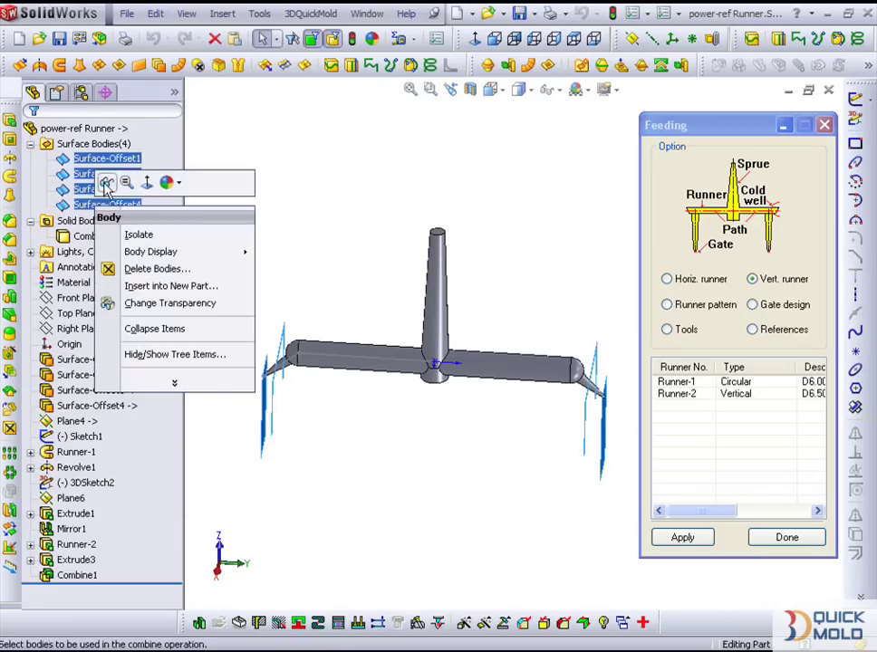
{"action": "left_click", "coordinate": [108, 180]}
{"action": "middle_click_drag", "start_coordinate": [526, 449], "coordinate": [523, 403], "text": "ctrl"}
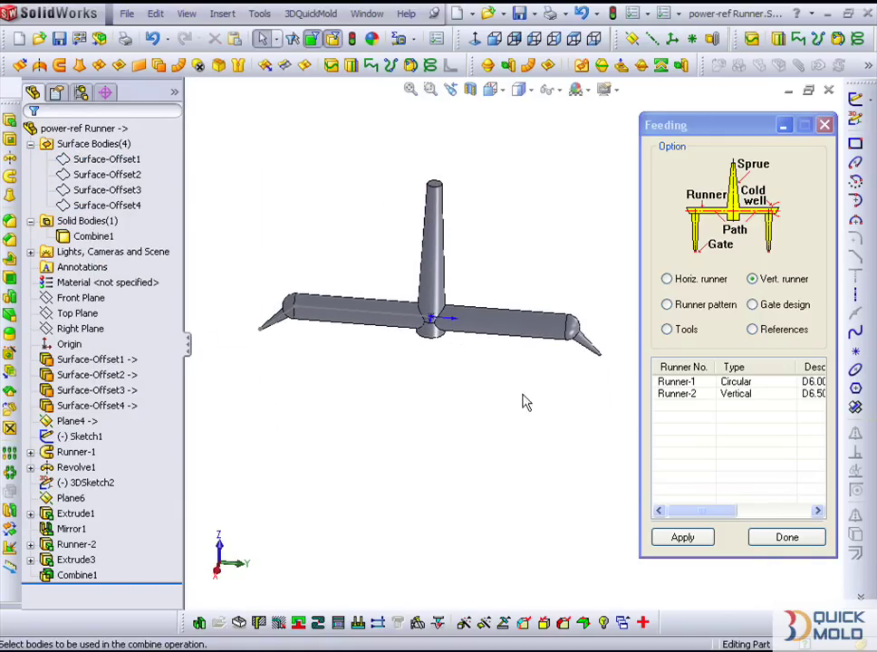
{"action": "left_click", "coordinate": [775, 538]}
{"action": "left_click", "coordinate": [623, 623]}
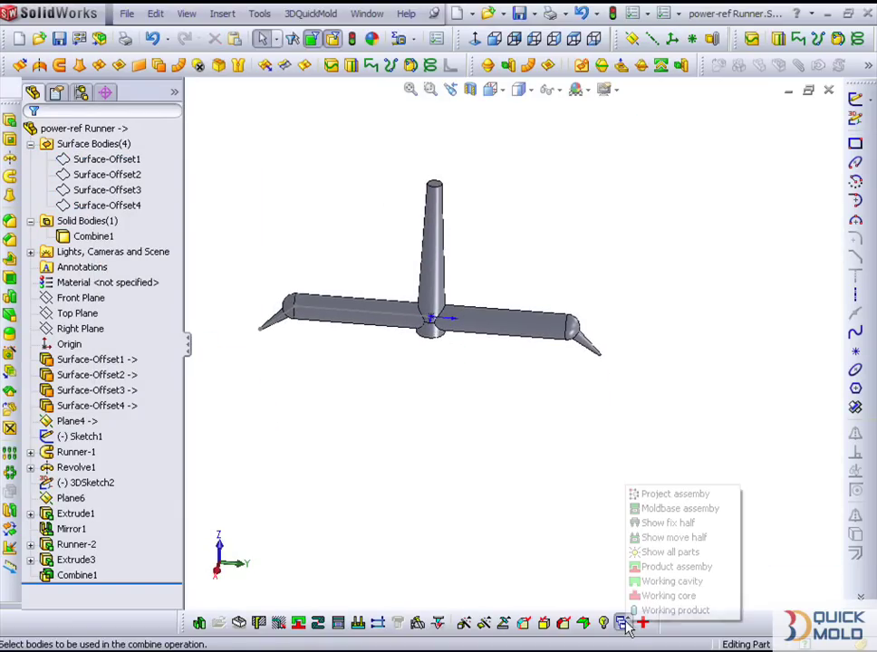
Switch to the full mold Project assembly and zoom out to see the whole mold
{"action": "left_click", "coordinate": [679, 494]}
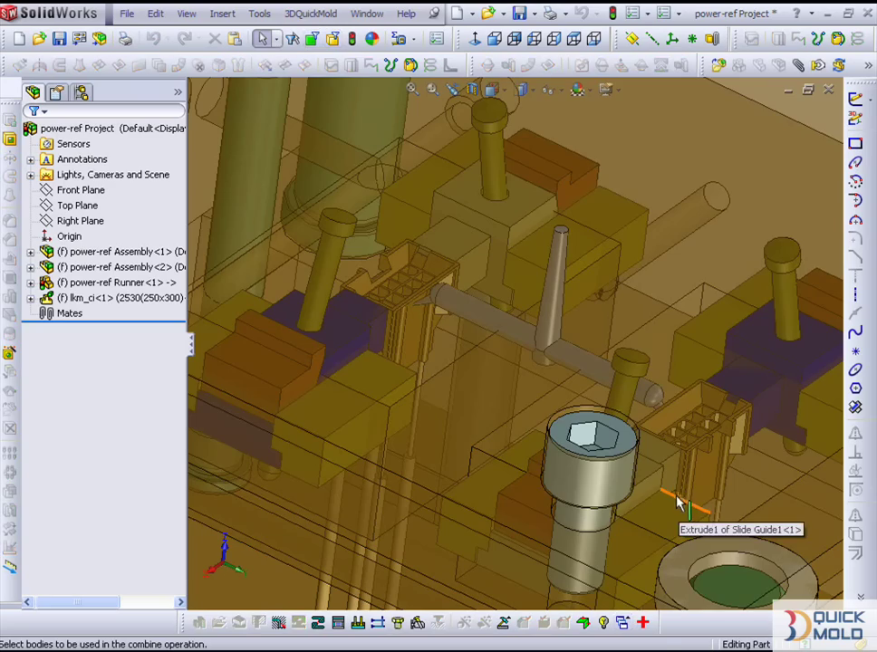
{"action": "middle_click_drag", "start_coordinate": [679, 501], "coordinate": [498, 409], "text": "ctrl"}
{"action": "scroll", "coordinate": [430, 385], "scroll_direction": "up", "scroll_amount": 5}
{"action": "scroll", "coordinate": [463, 344], "scroll_direction": "up", "scroll_amount": 3}
{"action": "mouse_move", "coordinate": [464, 344]}
{"action": "middle_mouse_down"}
{"action": "mouse_move", "coordinate": [479, 304]}
{"action": "mouse_move", "coordinate": [489, 337]}
{"action": "mouse_move", "coordinate": [450, 317]}
{"action": "mouse_move", "coordinate": [450, 327]}
{"action": "middle_mouse_up"}
{"action": "scroll", "coordinate": [453, 345], "scroll_direction": "up", "scroll_amount": 3}
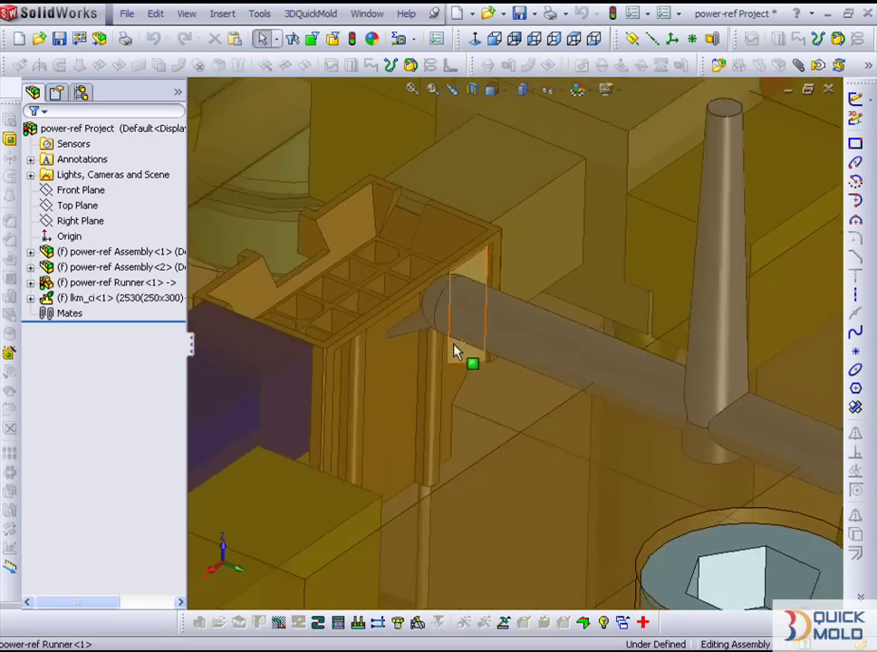
{"action": "scroll", "coordinate": [462, 376], "scroll_direction": "up", "scroll_amount": 2}
{"action": "scroll", "coordinate": [481, 399], "scroll_direction": "up", "scroll_amount": 3}
{"action": "scroll", "coordinate": [494, 394], "scroll_direction": "up", "scroll_amount": 2}
{"action": "scroll", "coordinate": [489, 385], "scroll_direction": "up", "scroll_amount": 2}
{"action": "scroll", "coordinate": [489, 395], "scroll_direction": "up", "scroll_amount": 1}
{"action": "middle_click_drag", "start_coordinate": [498, 406], "coordinate": [497, 372], "text": "ctrl"}
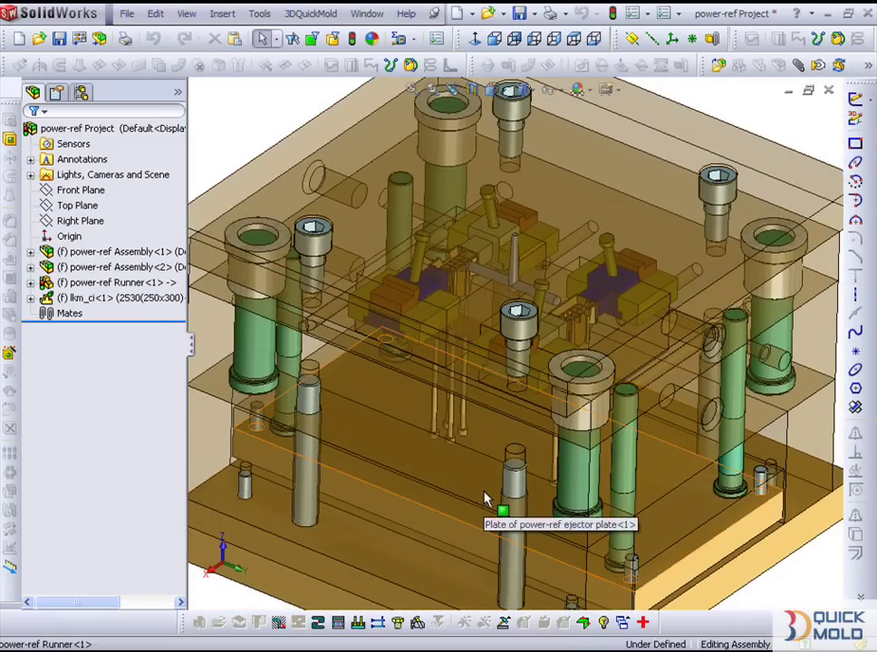
Show all parts of the mold so the green product parts appear inside the moldbase
{"action": "left_click", "coordinate": [622, 622]}
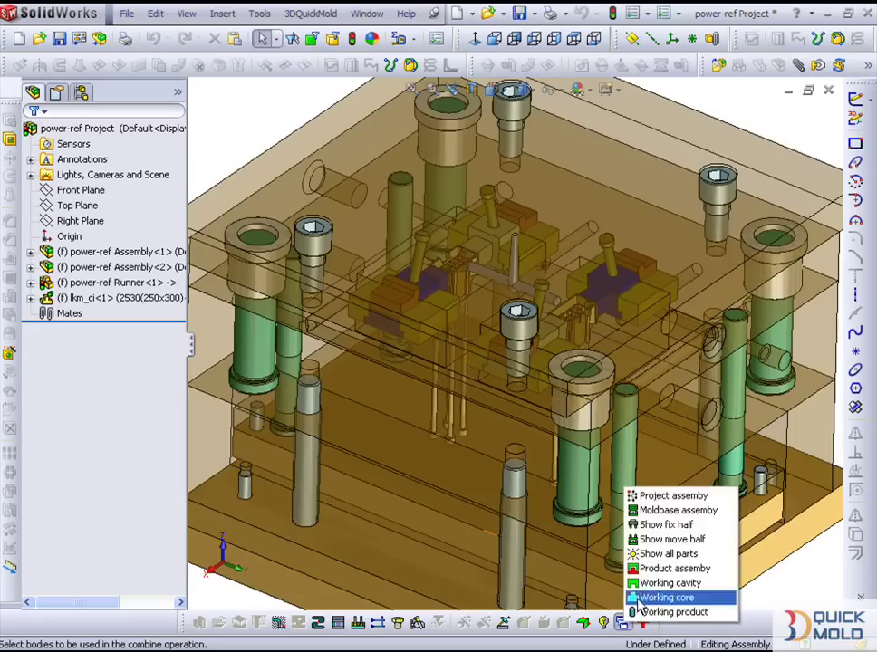
{"action": "left_click", "coordinate": [670, 554]}
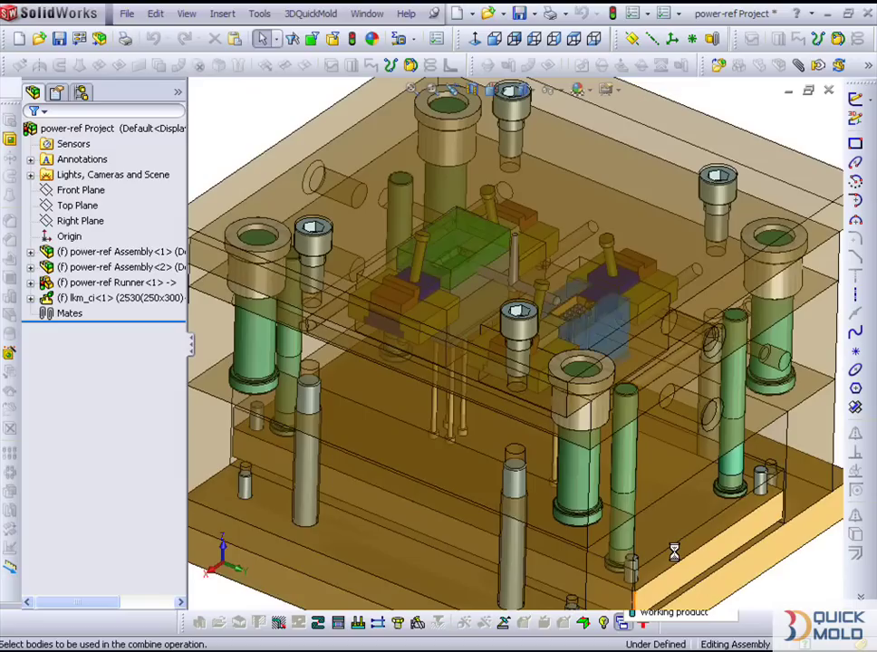
{"action": "scroll", "coordinate": [677, 560], "scroll_direction": "up", "scroll_amount": 1}
{"action": "scroll", "coordinate": [625, 521], "scroll_direction": "up", "scroll_amount": 2}
{"action": "scroll", "coordinate": [584, 476], "scroll_direction": "up", "scroll_amount": 2}
{"action": "scroll", "coordinate": [549, 469], "scroll_direction": "up", "scroll_amount": 1}
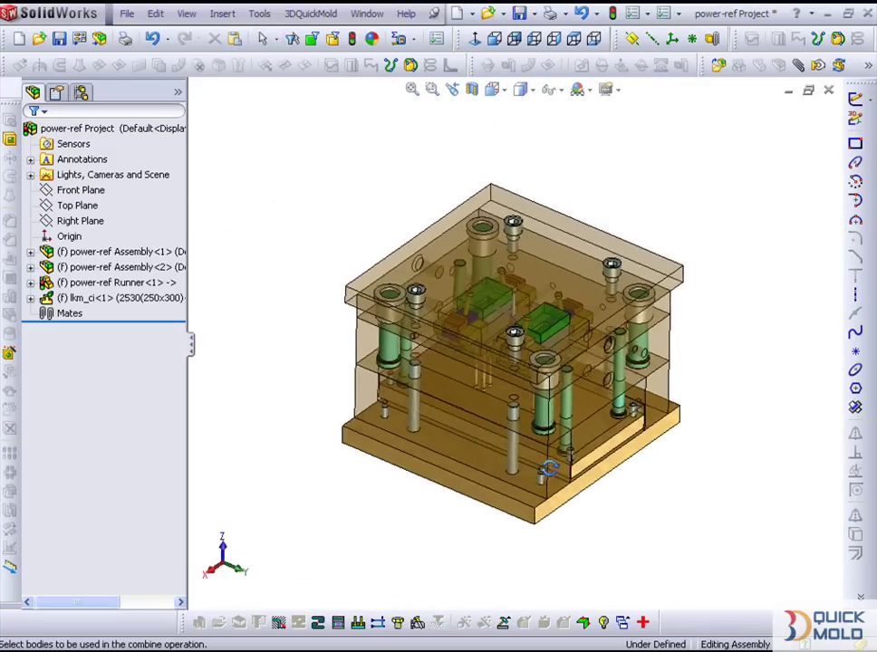
{"action": "scroll", "coordinate": [549, 468], "scroll_direction": "down", "scroll_amount": 2}
{"action": "scroll", "coordinate": [453, 579], "scroll_direction": "up", "scroll_amount": 1}
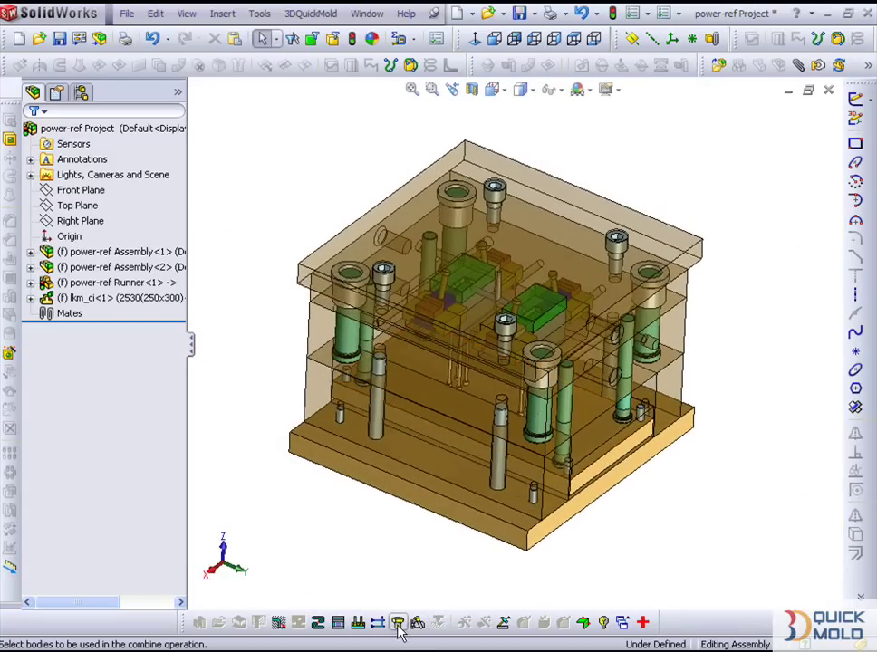
{"action": "left_click", "coordinate": [398, 625]}
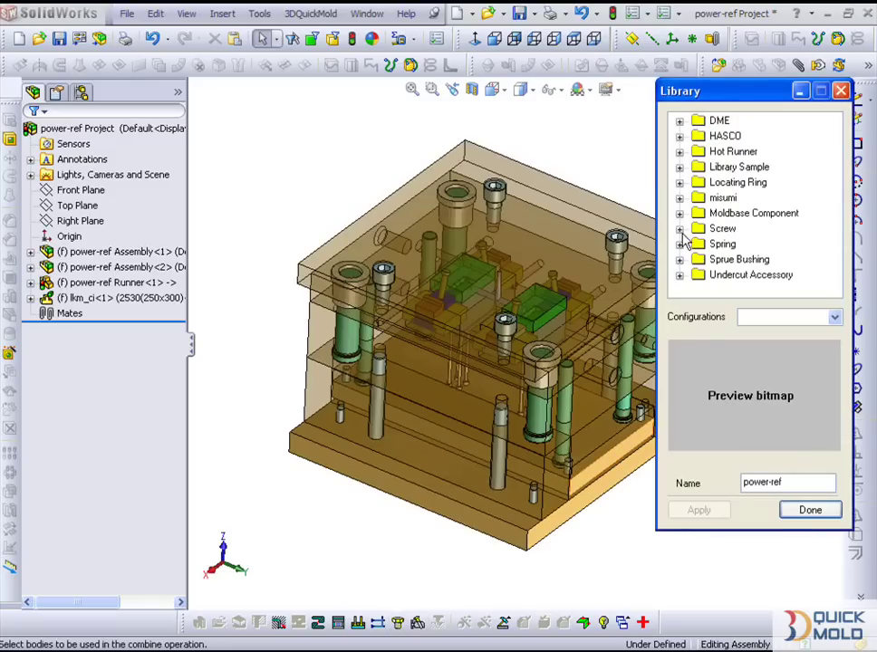
Insert LocatingRing_A (LR 100 x 36) from Locating Ring favorites onto the moldbase's top plate
{"action": "left_click", "coordinate": [679, 183]}
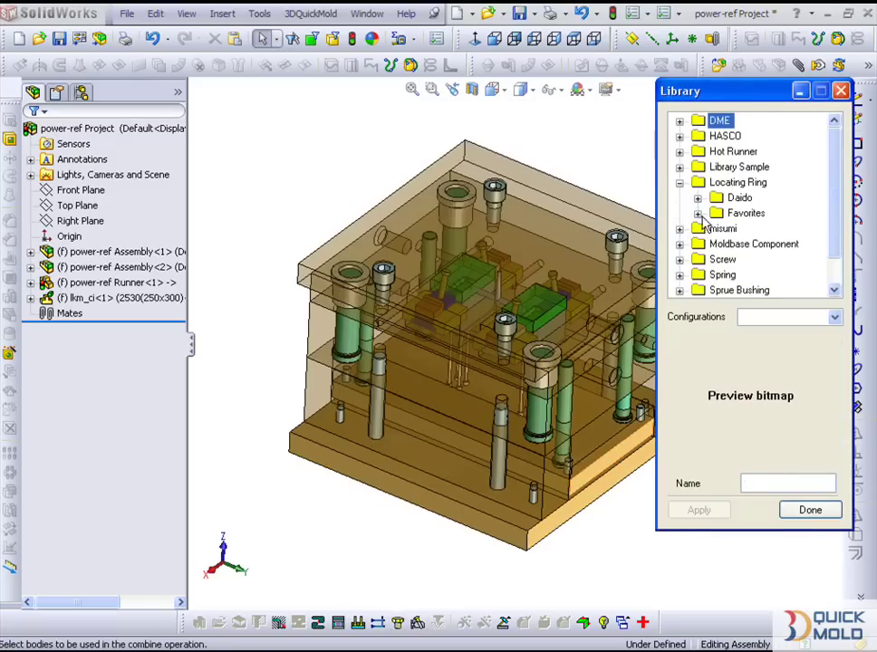
{"action": "left_click", "coordinate": [698, 213]}
{"action": "left_click", "coordinate": [770, 228]}
{"action": "left_click", "coordinate": [699, 513]}
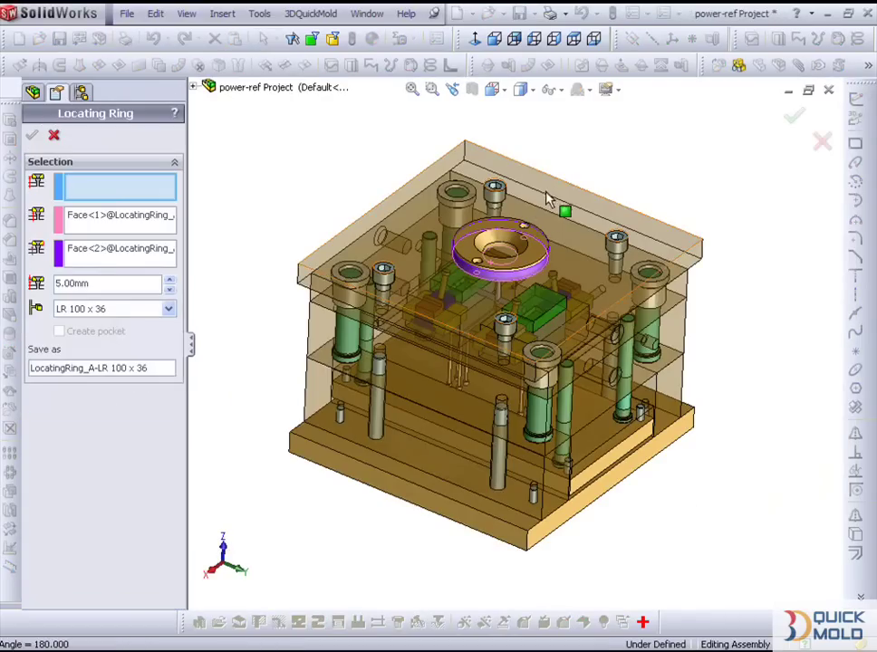
{"action": "left_click", "coordinate": [31, 137]}
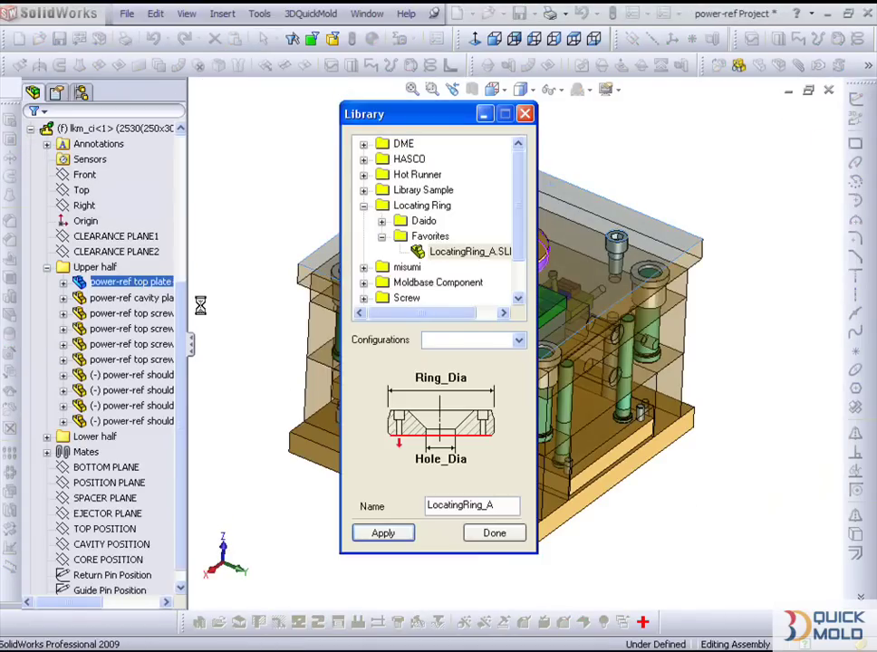
{"action": "left_click", "coordinate": [483, 536]}
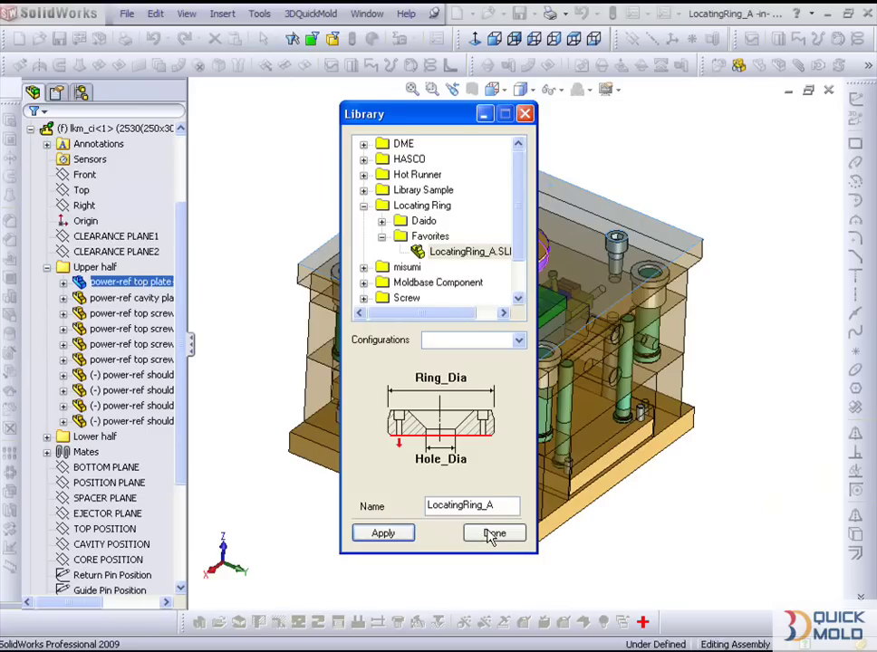
{"action": "left_click", "coordinate": [597, 519]}
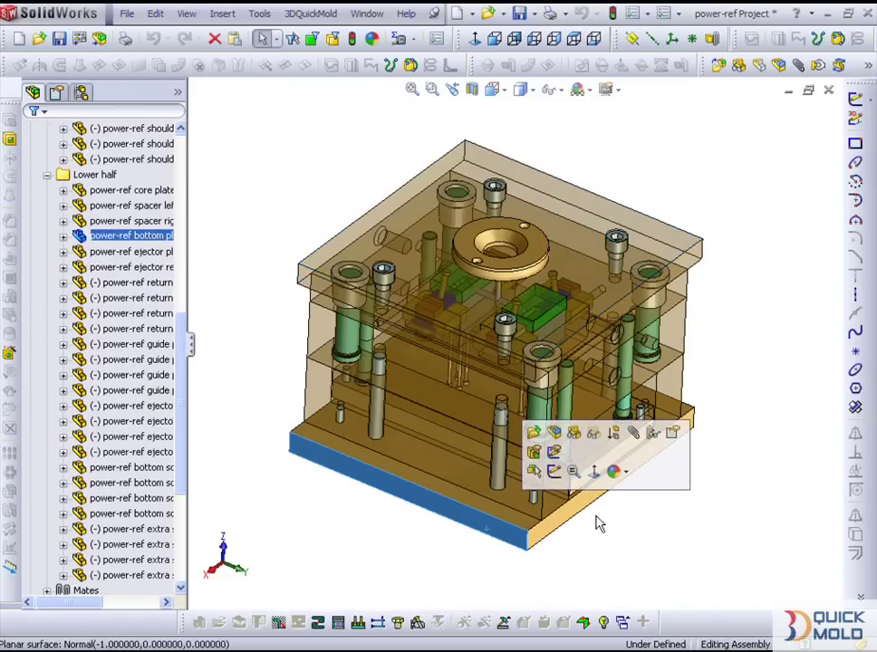